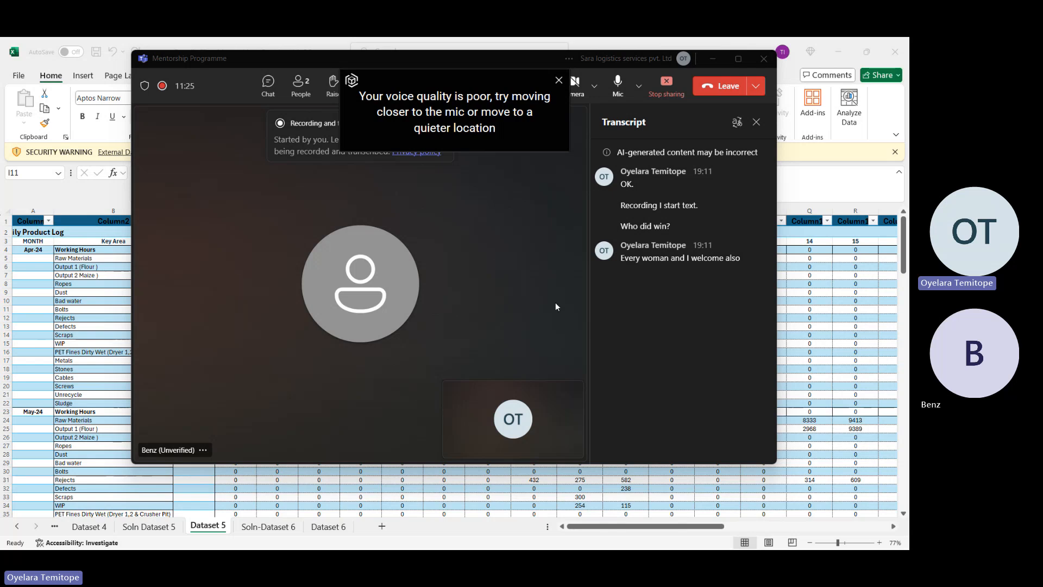
Put the meeting window away and examine the Dataset 6 sheet across its columns, from the field labels to the far records.
left_click(708, 66)
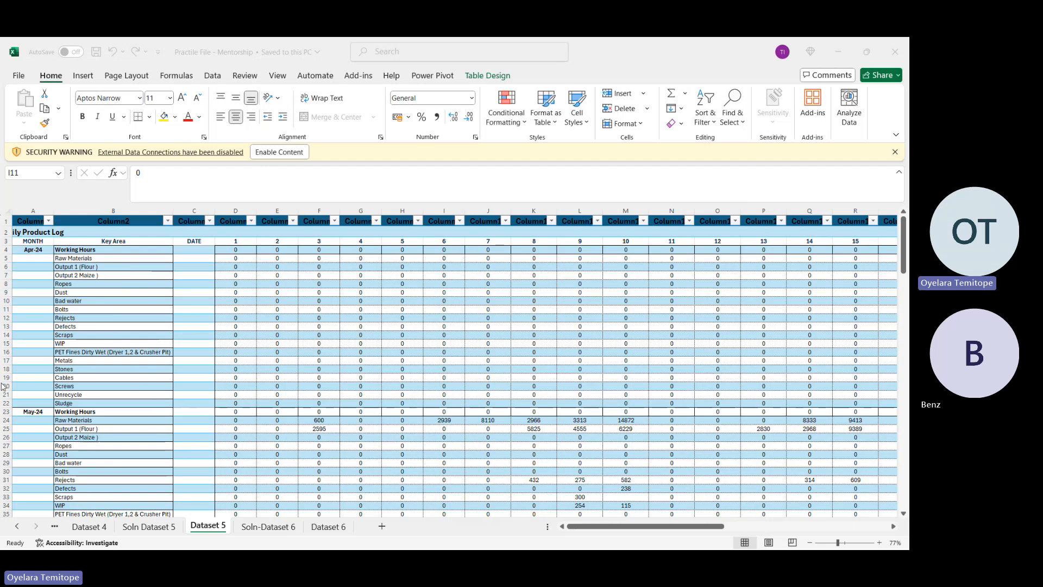
left_click(333, 527)
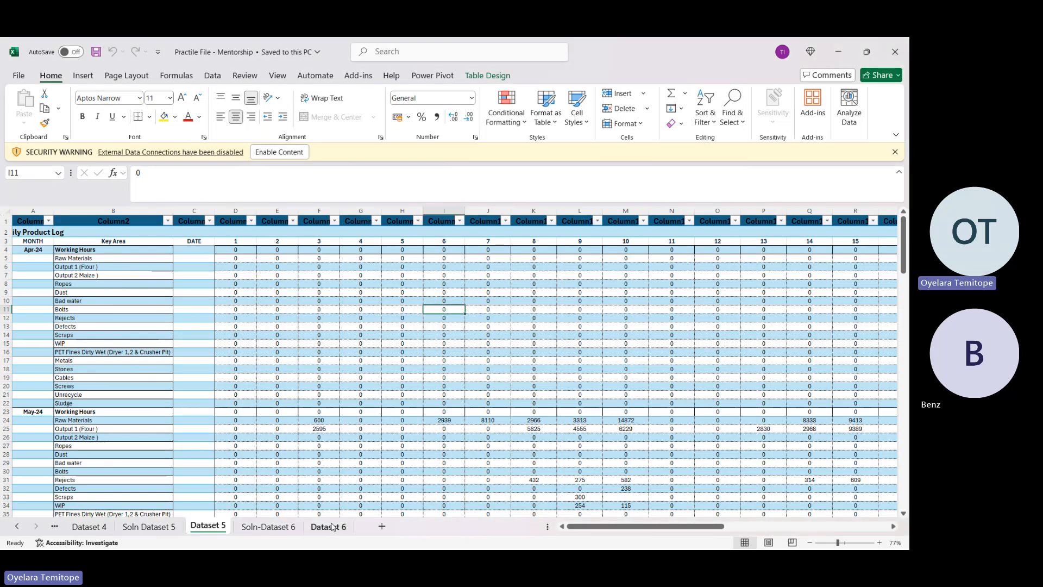
left_click(332, 526)
scroll(473, 325, "right", 3)
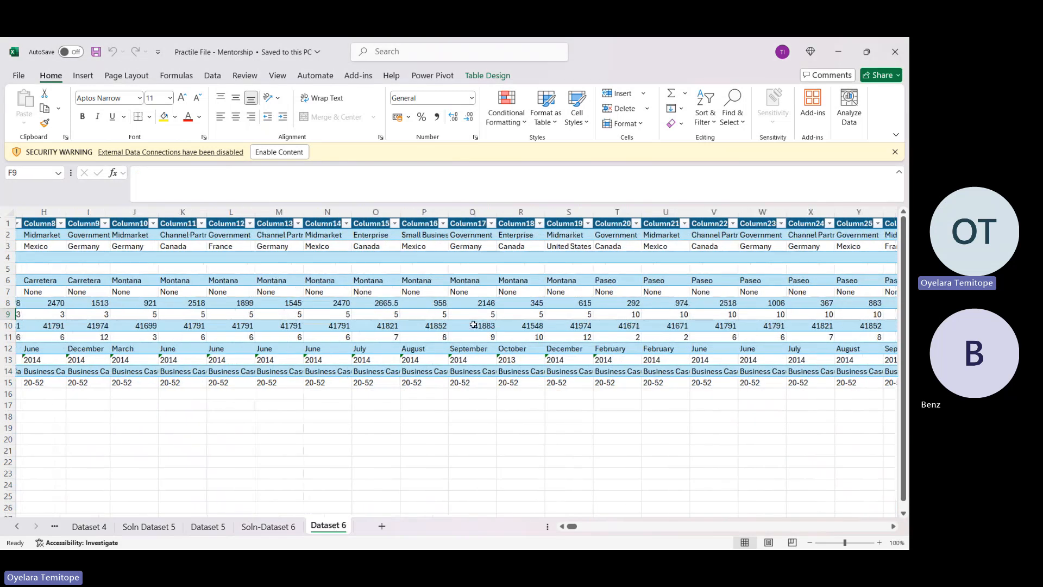
scroll(474, 325, "right", 5)
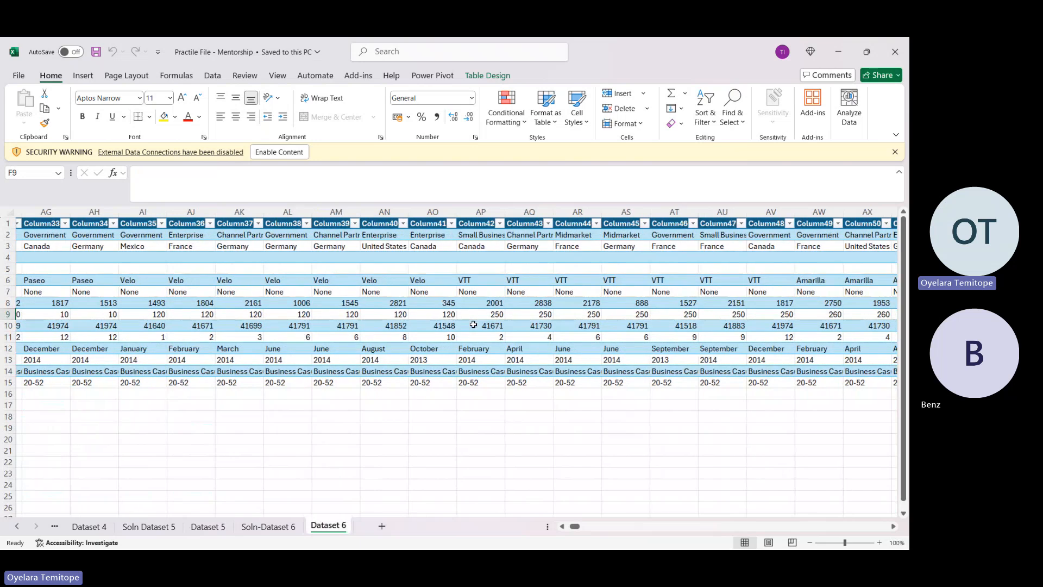
scroll(473, 325, "left", 8)
scroll(473, 325, "left", 5)
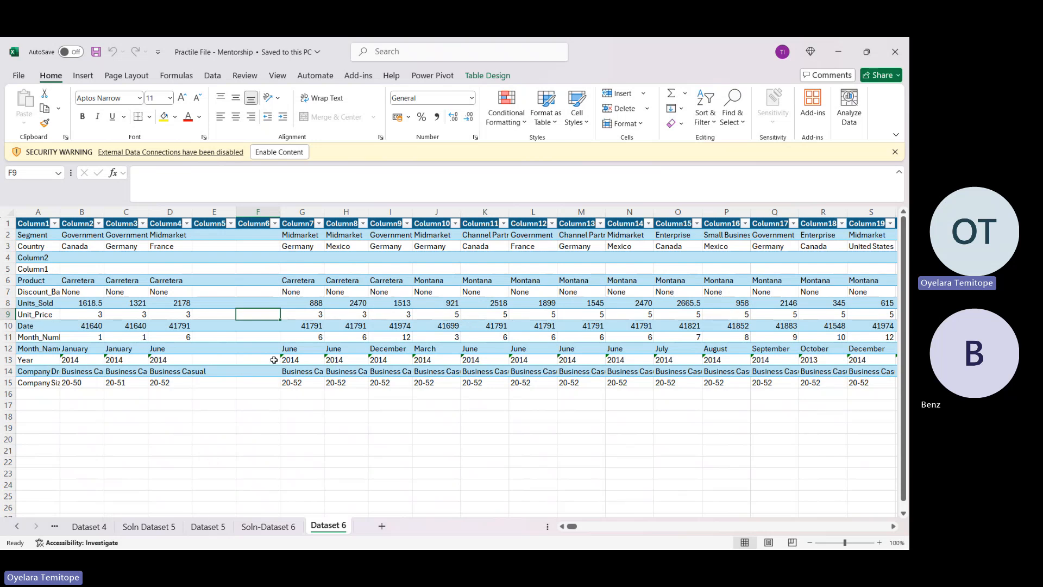
Switch to the Dataset 5 sheet and examine the Daily Product Log title and the first day-number headers in row 3.
left_click(209, 527)
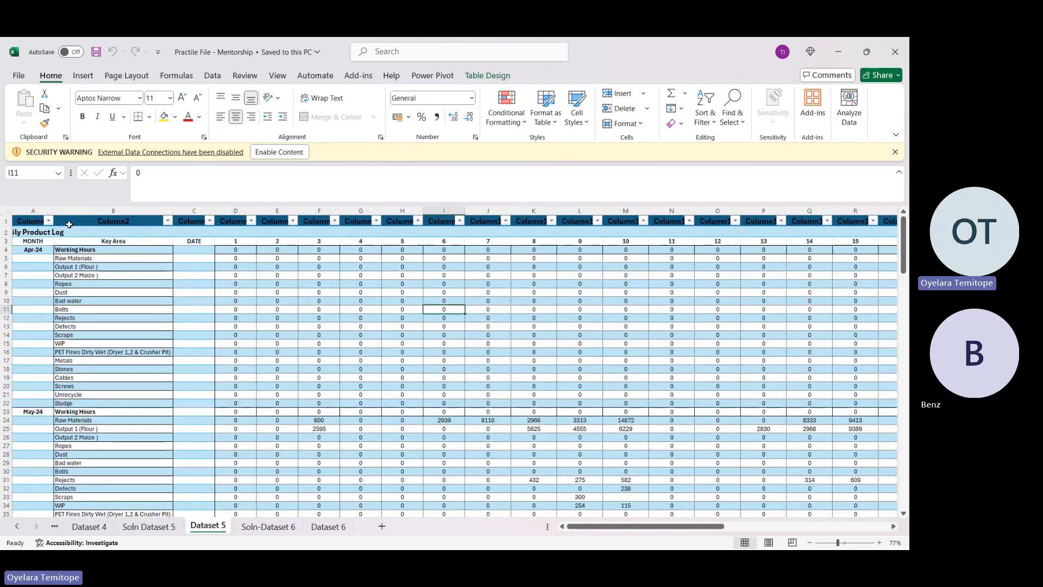
left_click(48, 233)
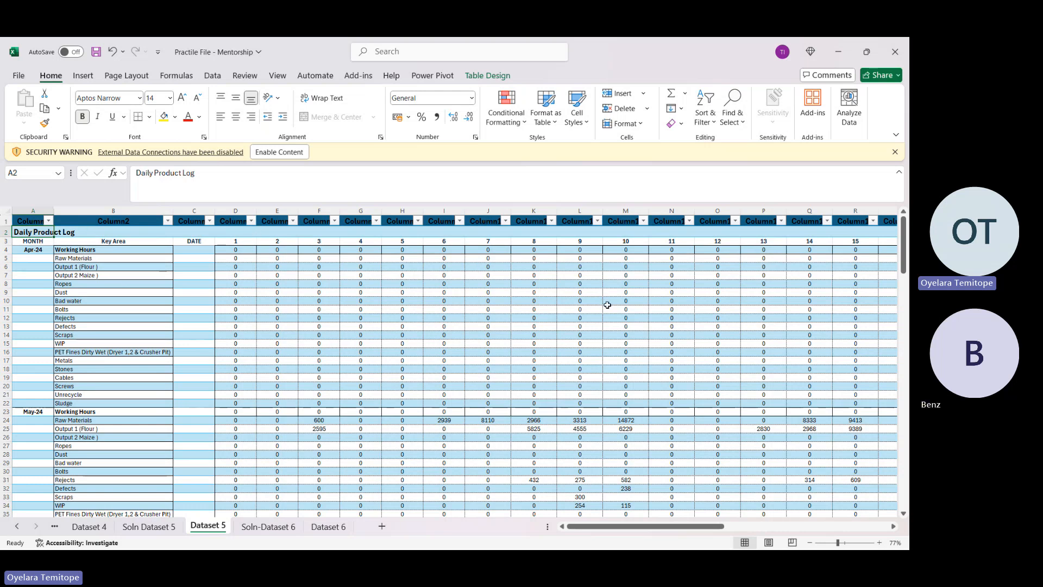
left_click(247, 242)
key("Right")
key("Right")
key("Right")
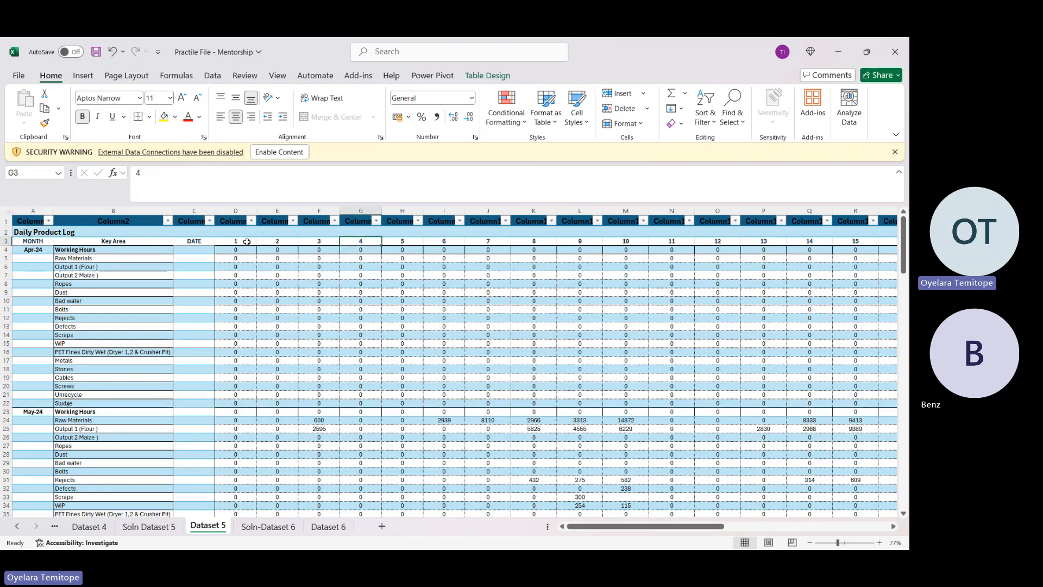
Examine the day-number headers in row 3 of the Daily Product Log across the full width of the table.
key("alt+Tab")
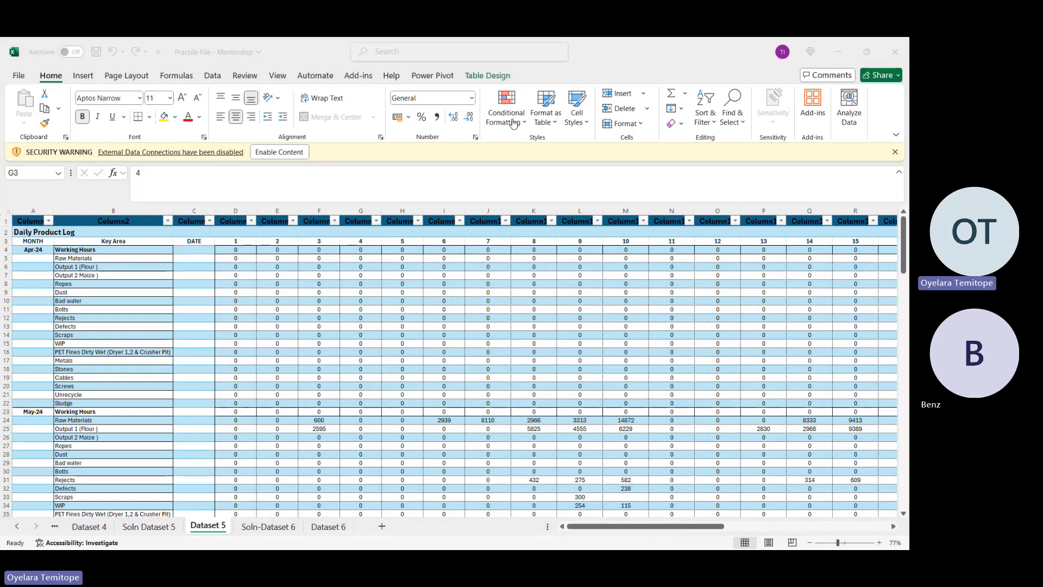
key("alt+Tab")
left_click(237, 242)
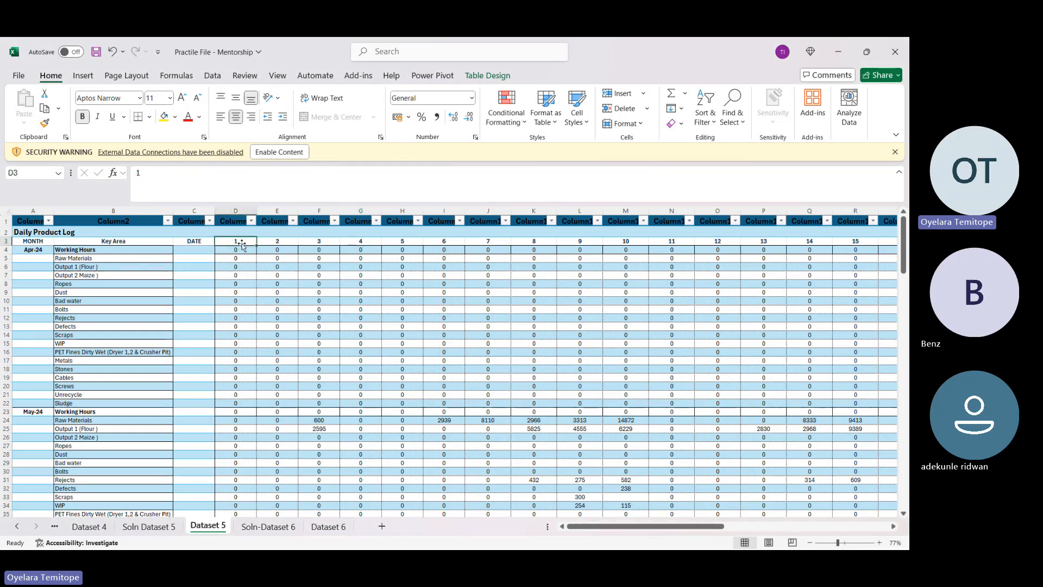
key("Right")
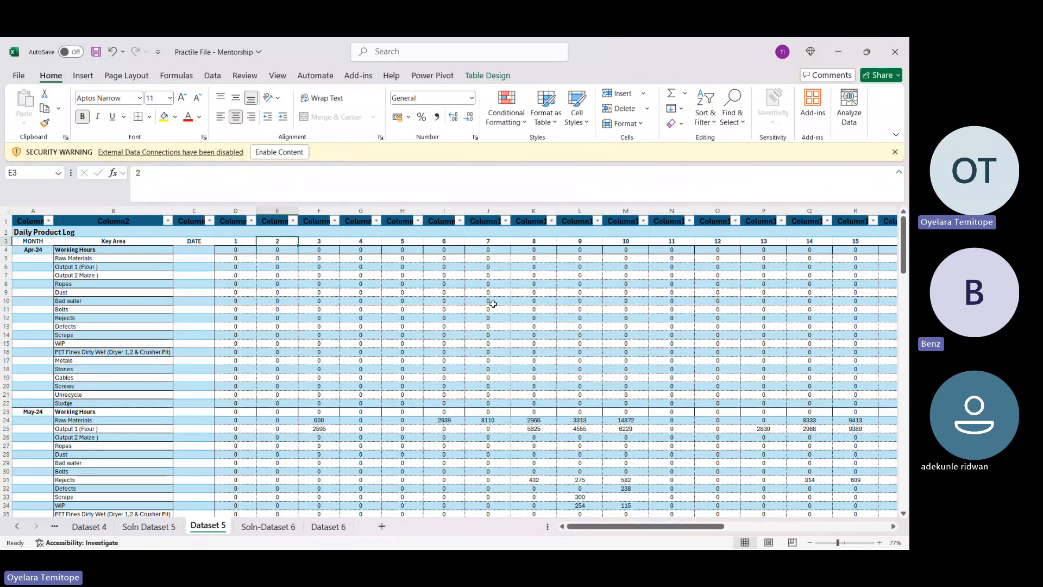
scroll(493, 304, "right", 2)
scroll(492, 304, "right", 10)
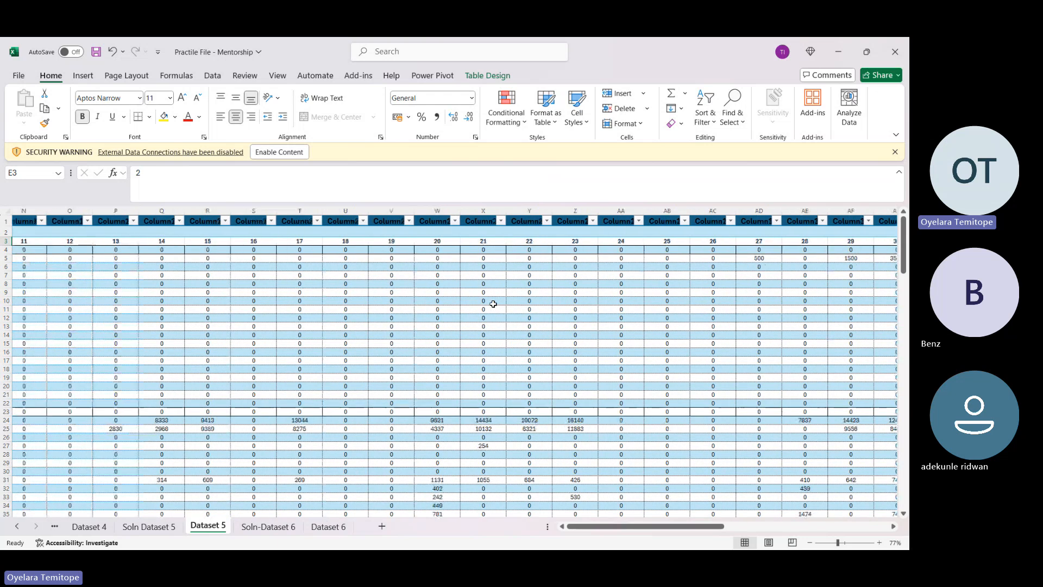
scroll(493, 303, "left", 9)
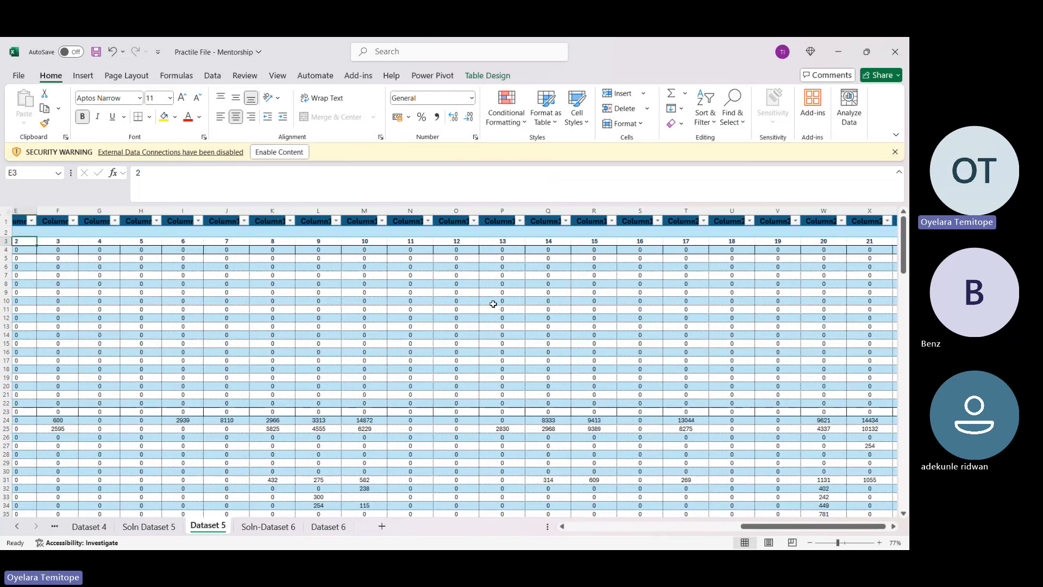
scroll(462, 322, "left", 3)
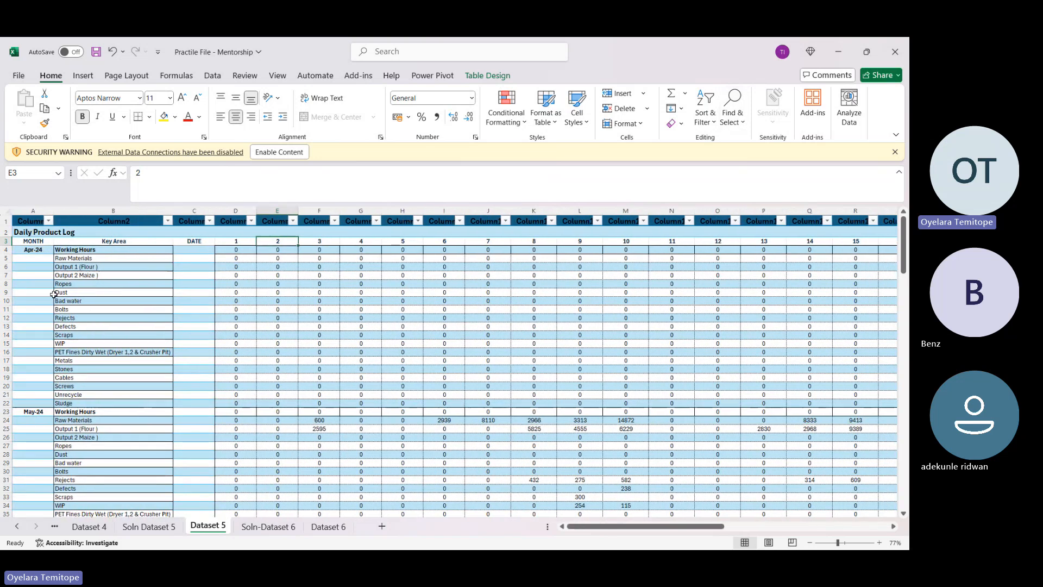
Review the MONTH cells A4:A22 for April and remove the horizontal centering from the Apr-24 cell A4.
left_click_drag(33, 256, 33, 343)
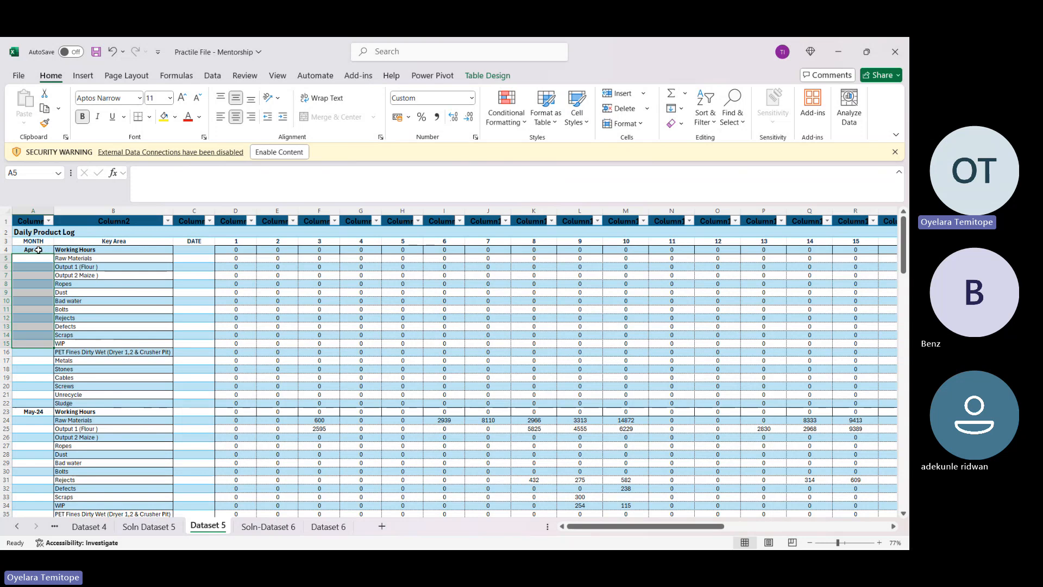
left_click_drag(38, 250, 28, 401)
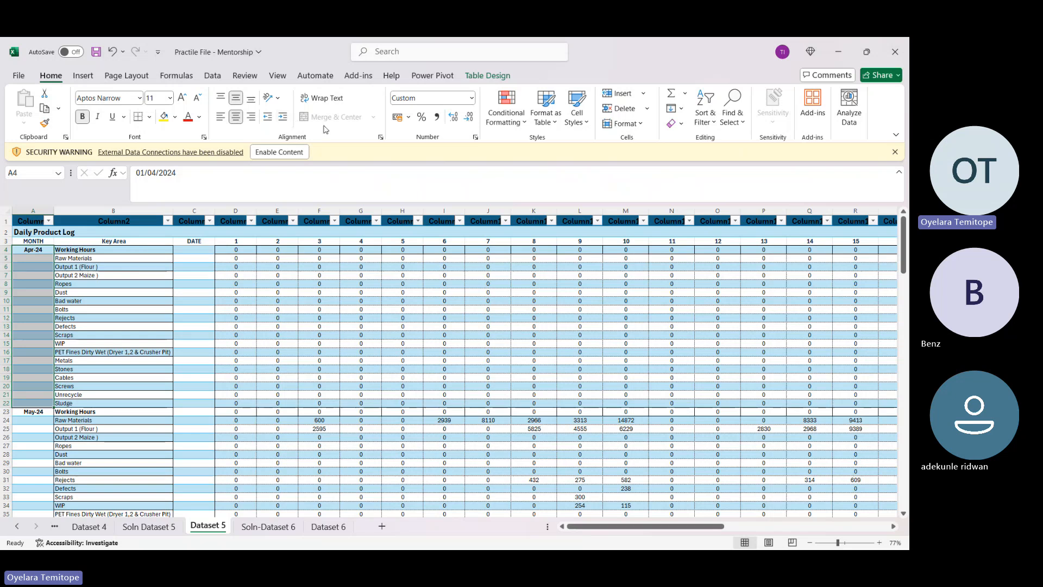
left_click_drag(38, 265, 36, 342)
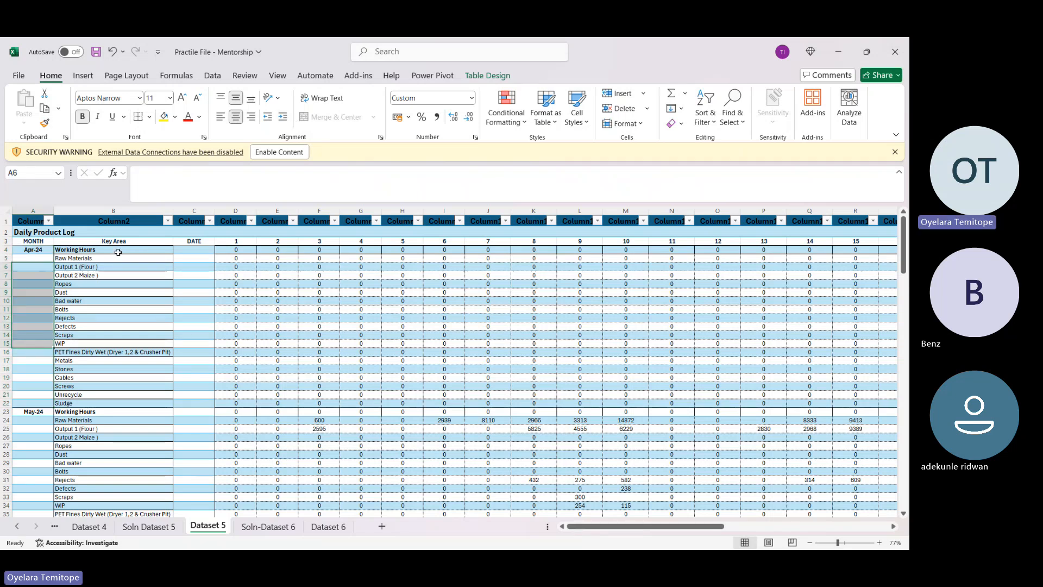
left_click(23, 281)
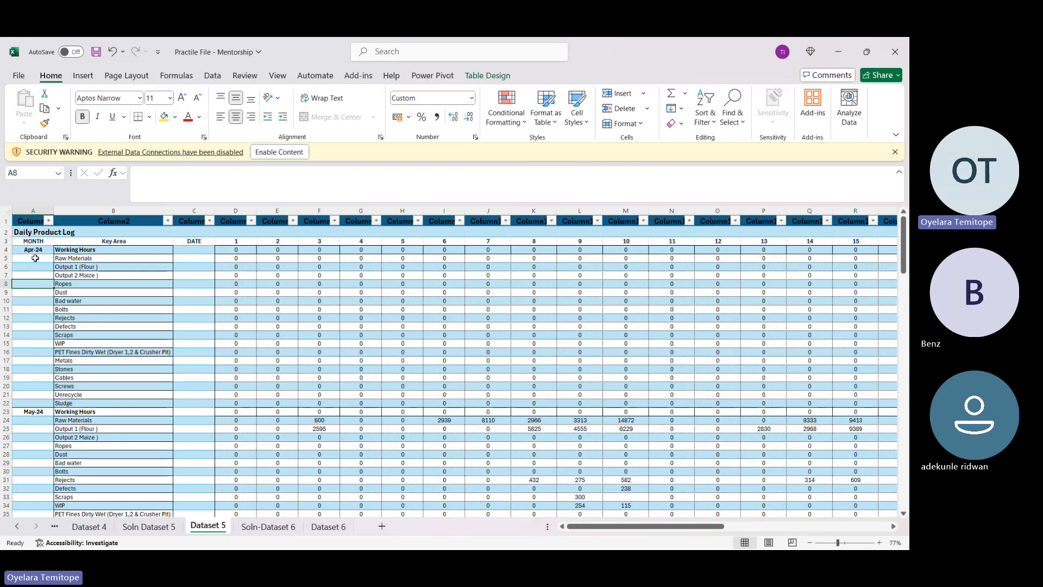
left_click(37, 251)
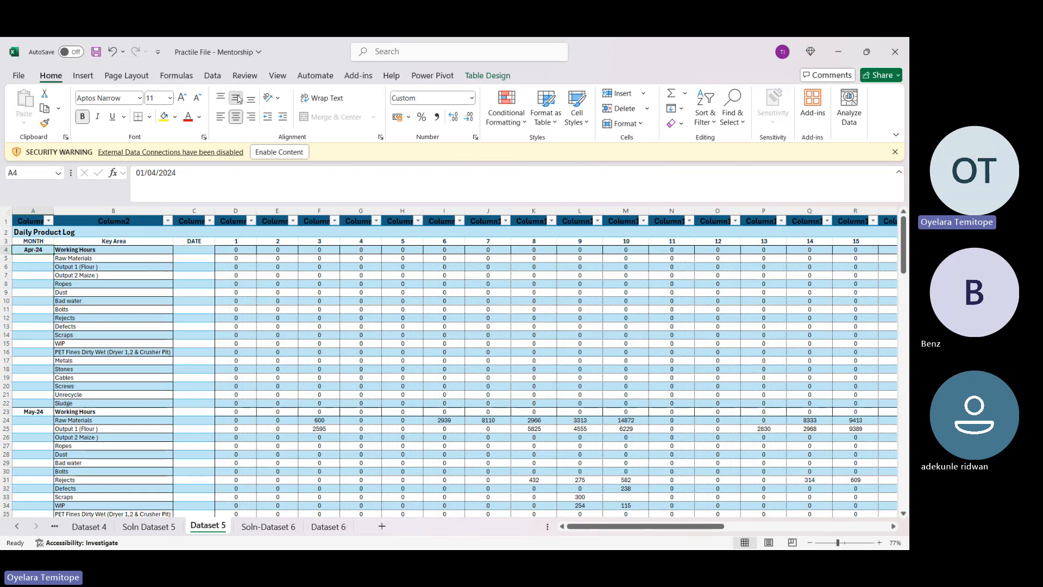
left_click(236, 115)
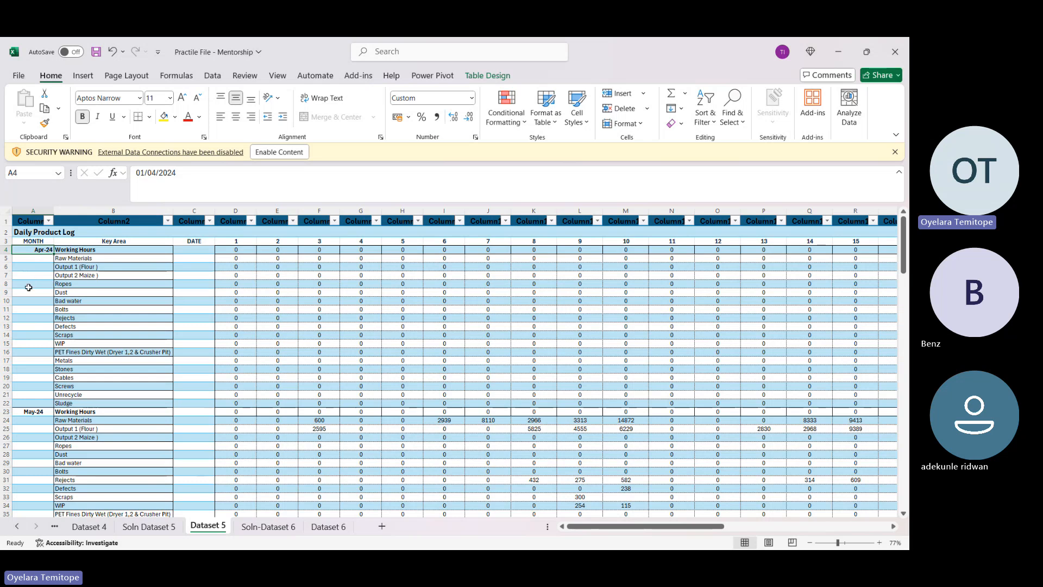
Examine the blank MONTH cells beneath Apr-24 in column A.
left_click_drag(30, 284, 28, 335)
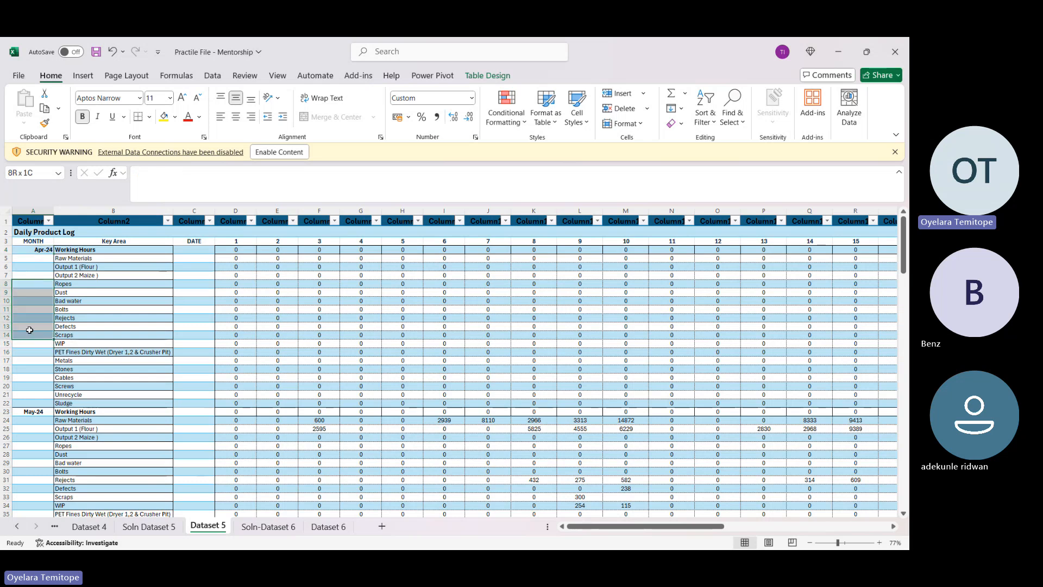
left_click(23, 298)
left_click_drag(24, 298, 33, 308)
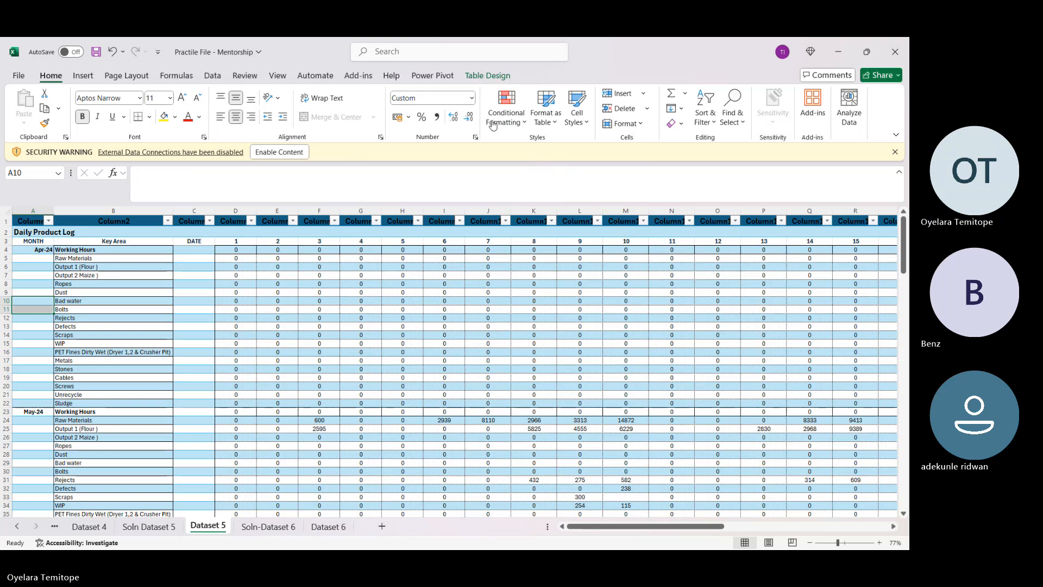
key("alt+Tab")
left_click(30, 252)
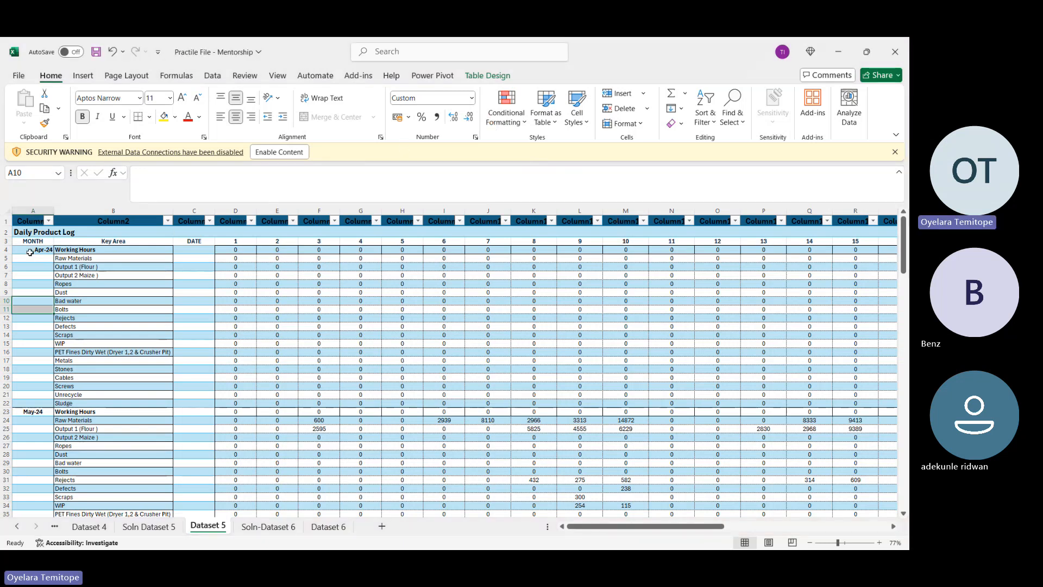
left_click(30, 252)
left_click(28, 335)
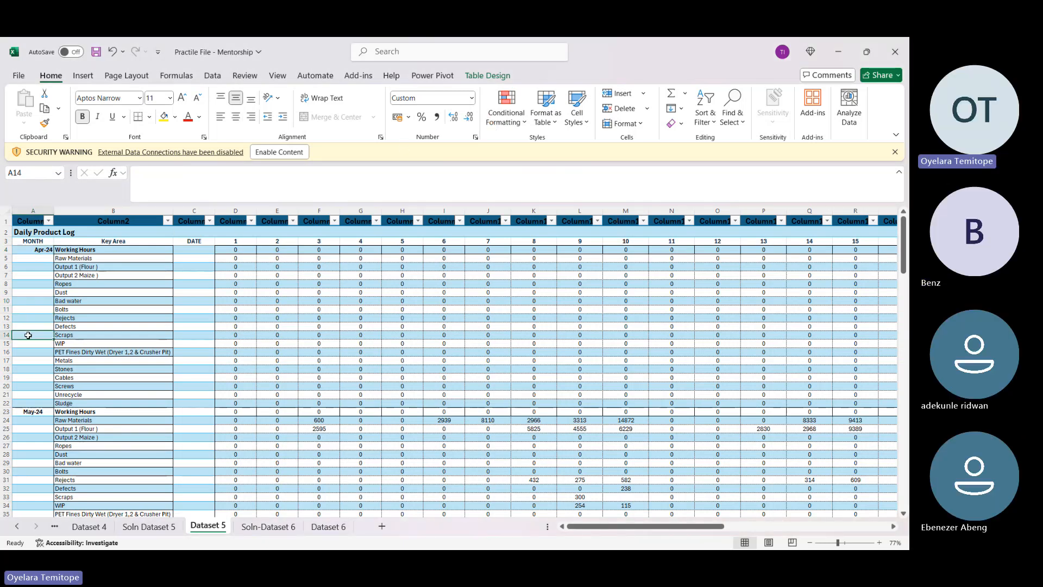
Check how the day numbers run across separate columns, from day 1 to the table's last column.
left_click(235, 242)
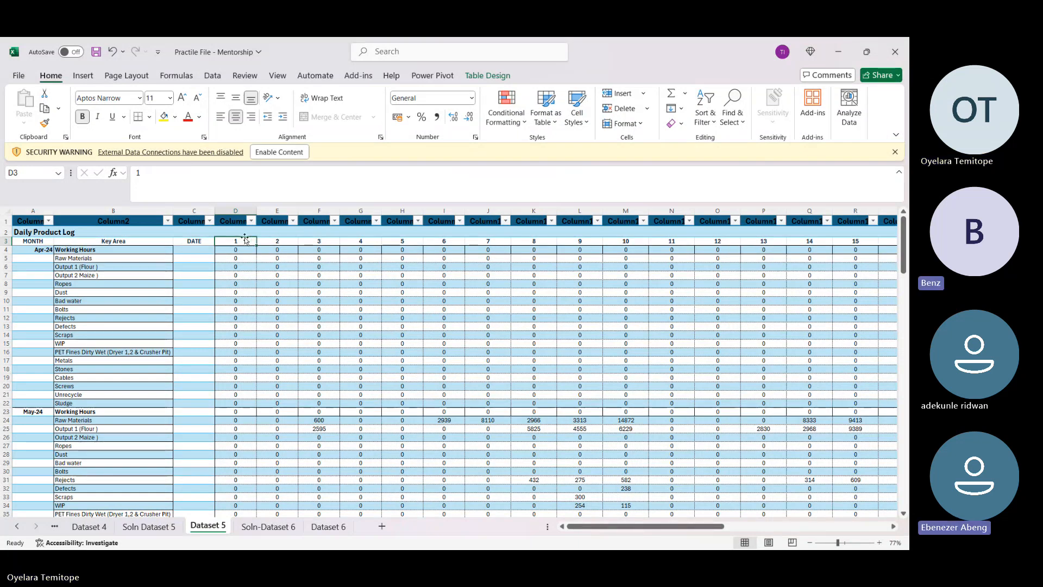
left_click(260, 241)
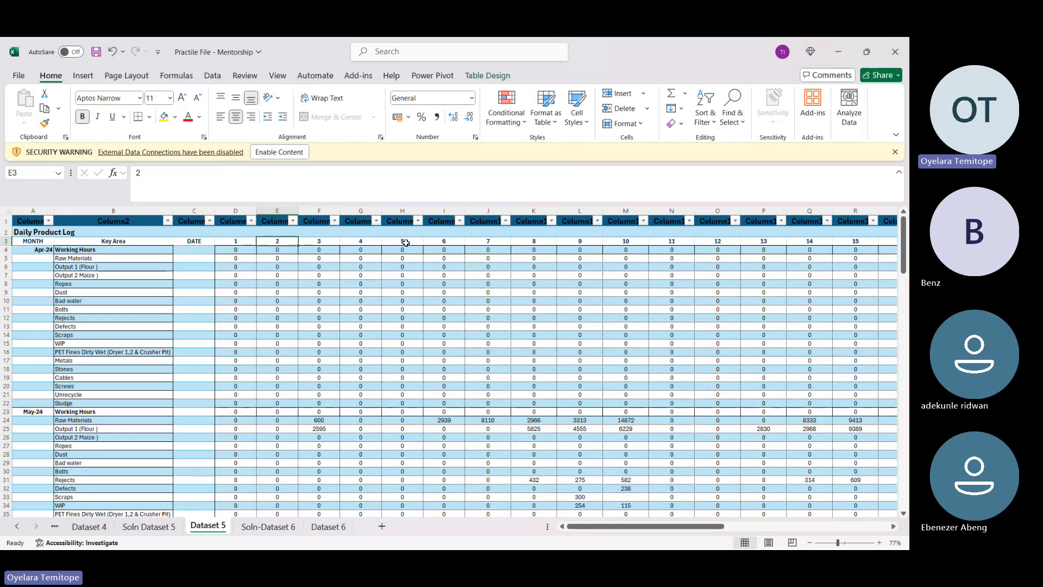
scroll(622, 246, "right", 5)
scroll(622, 247, "right", 4)
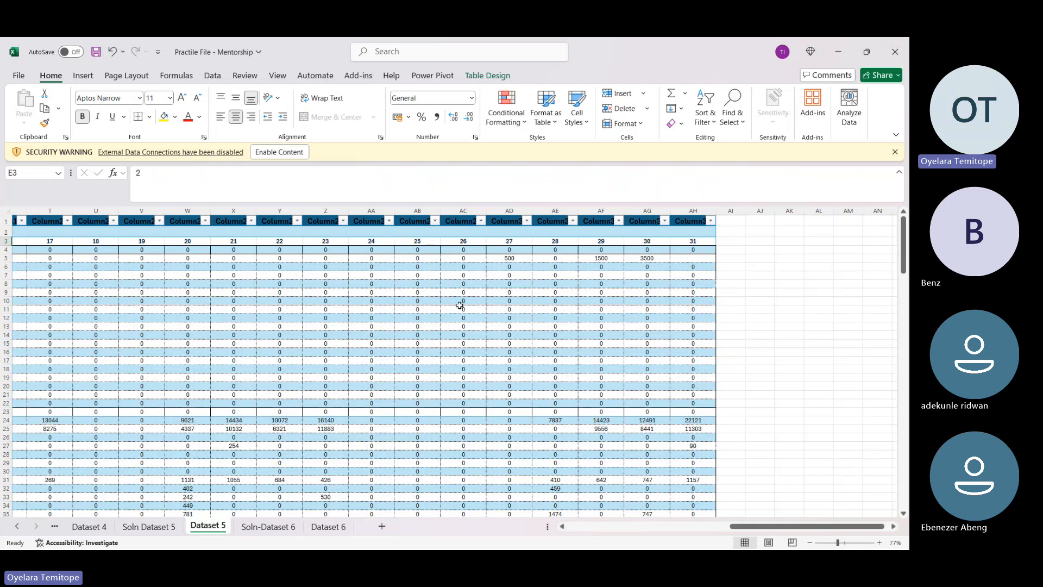
scroll(460, 306, "left", 9)
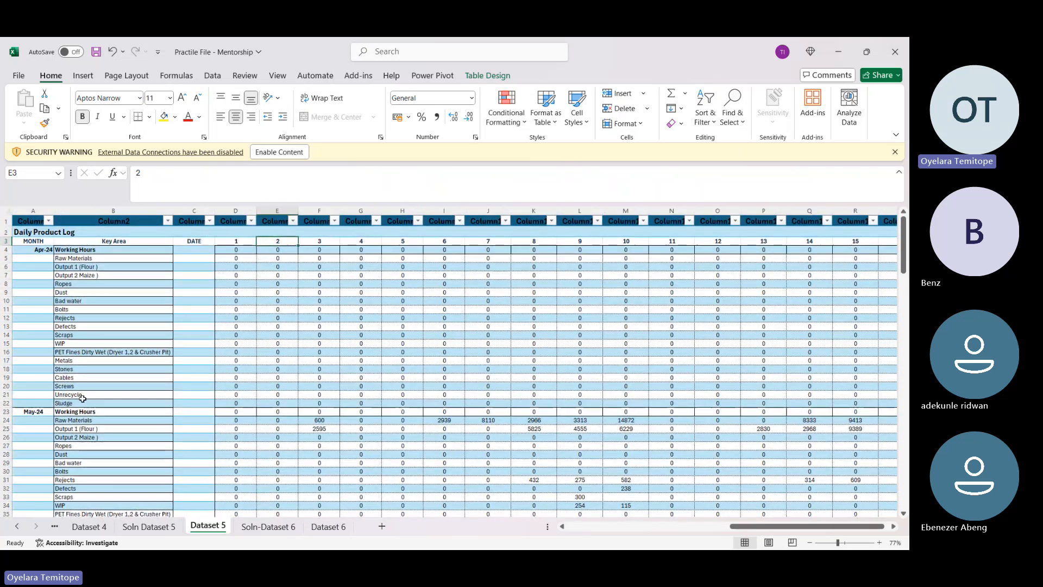
Inspect the May-24 Working Hours row by selecting row 23 and its day 1 cell D23.
left_click(36, 421)
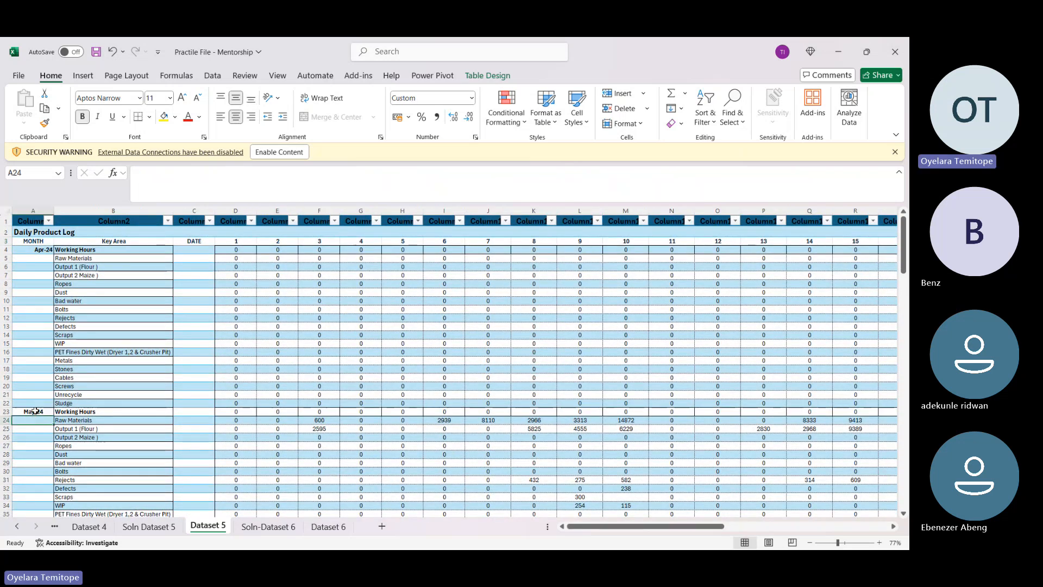
left_click(35, 412)
key("shift+space")
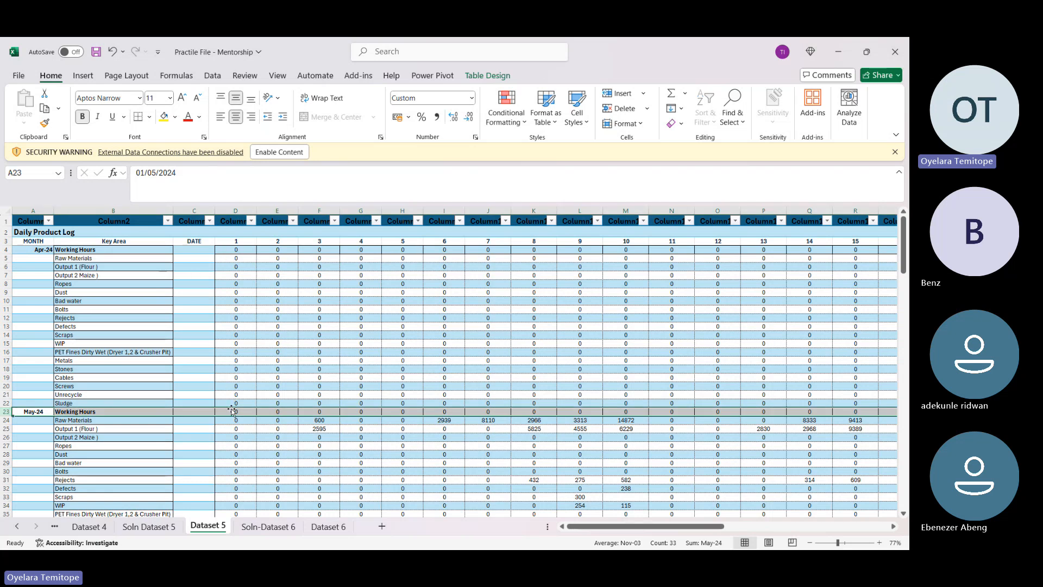
left_click(231, 411)
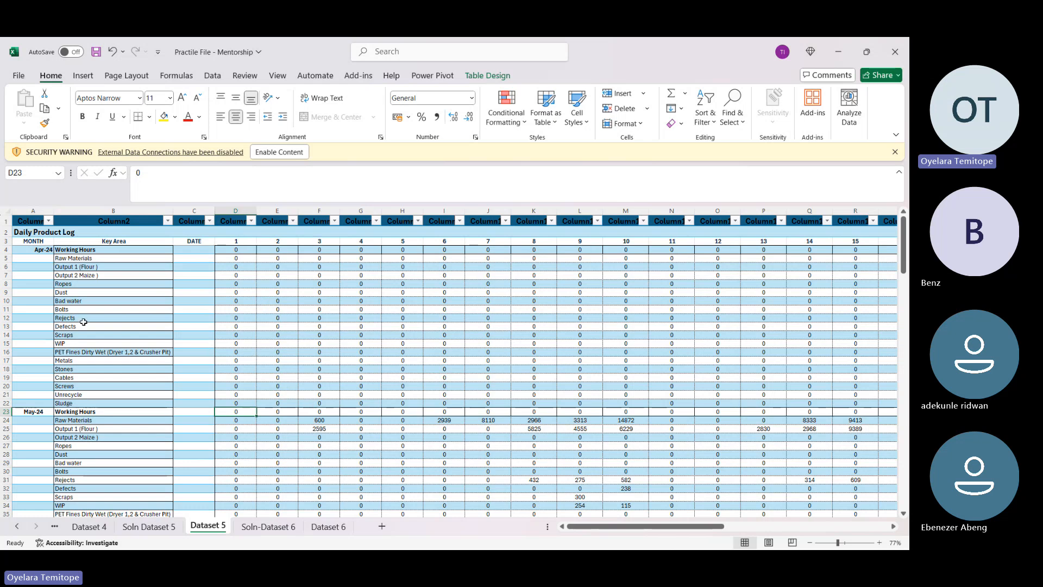
Review the daily values for April and May, and select the April Key Area entries B4:B21.
scroll(76, 321, "right", 3)
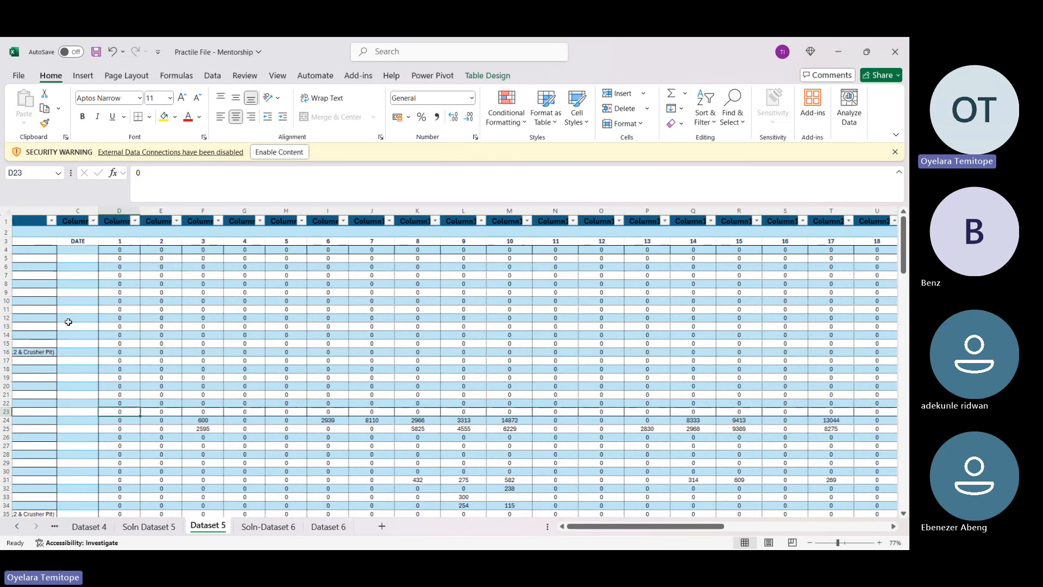
scroll(69, 321, "right", 3)
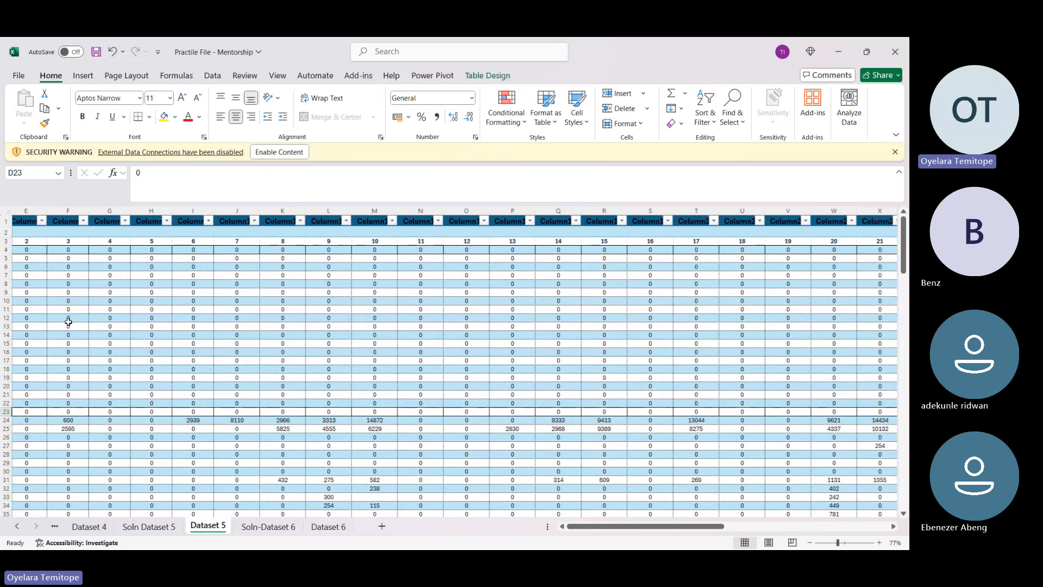
scroll(69, 321, "left", 5)
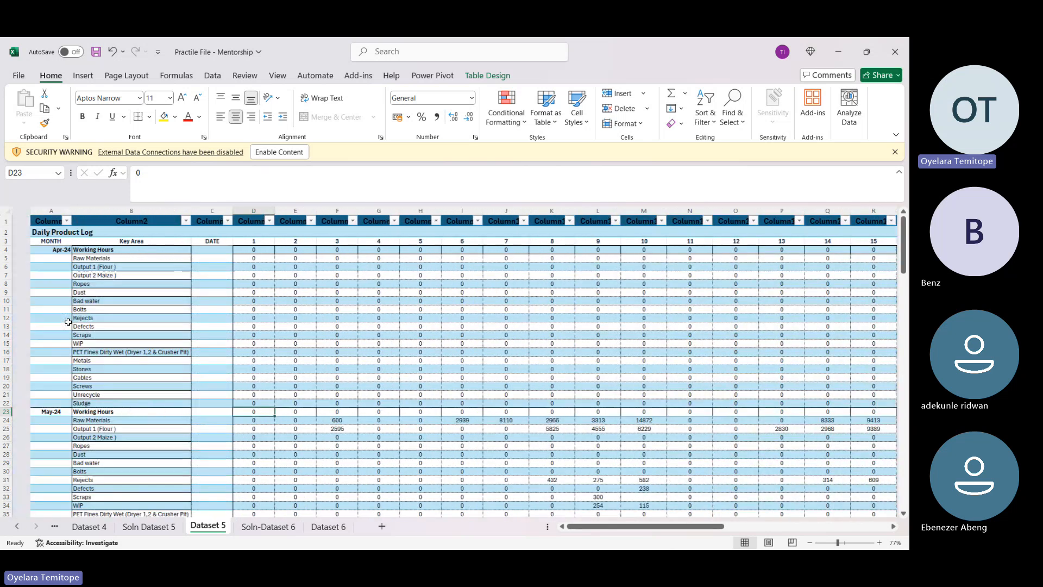
scroll(69, 322, "right", 1)
left_click_drag(101, 249, 98, 396)
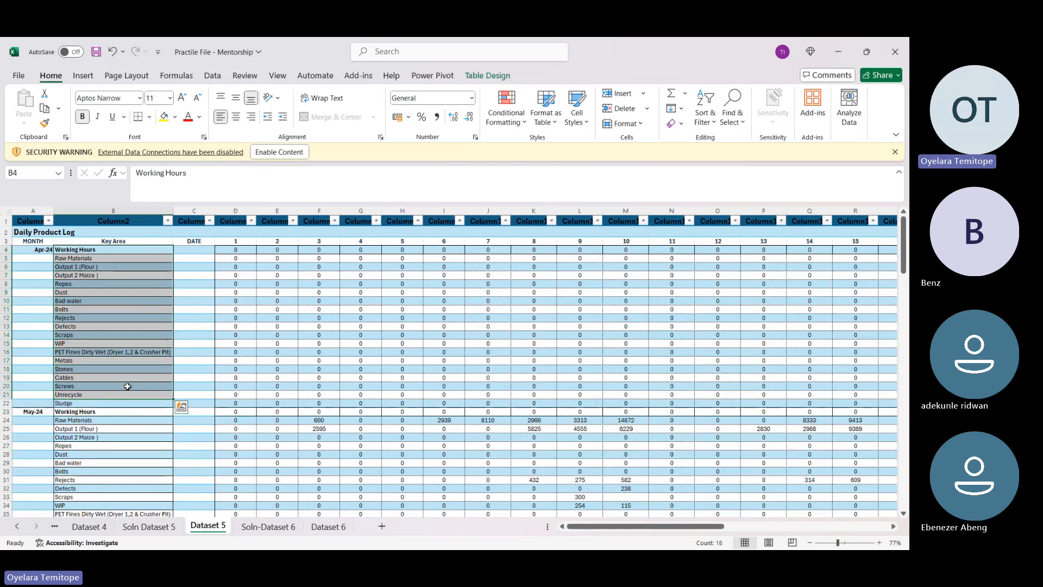
Review the full April Key Area list in B4:B22, from Working Hours to Sludge, against the daily value columns.
left_click(408, 333)
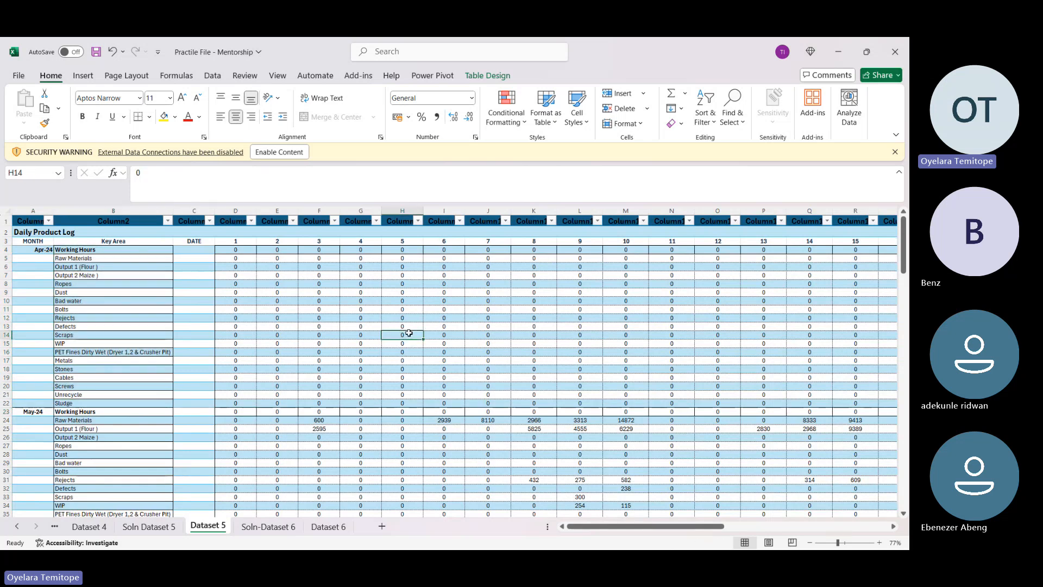
left_click(73, 258)
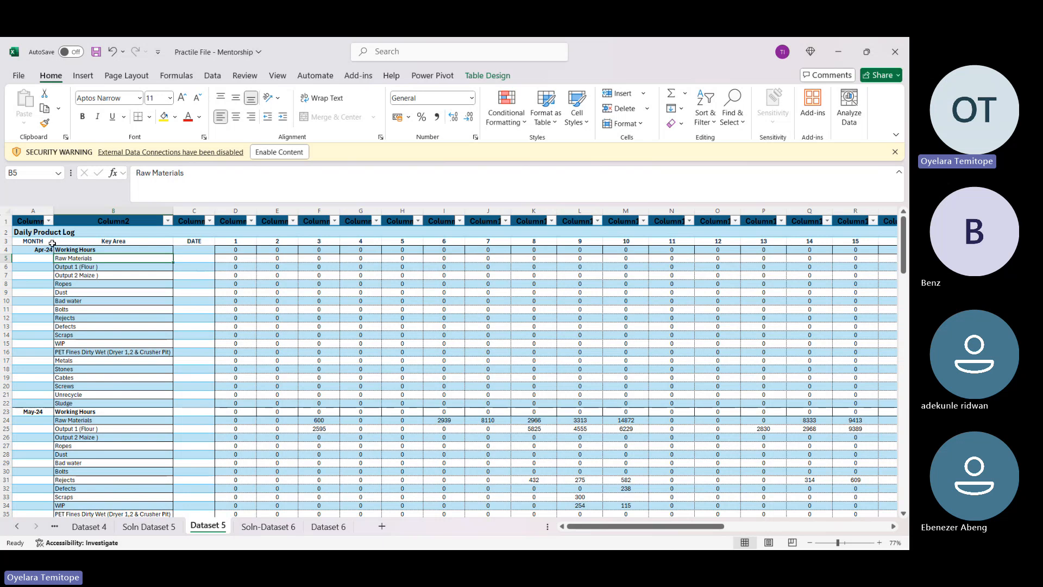
scroll(238, 286, "right", 5)
scroll(365, 277, "left", 5)
left_click_drag(92, 254, 83, 400)
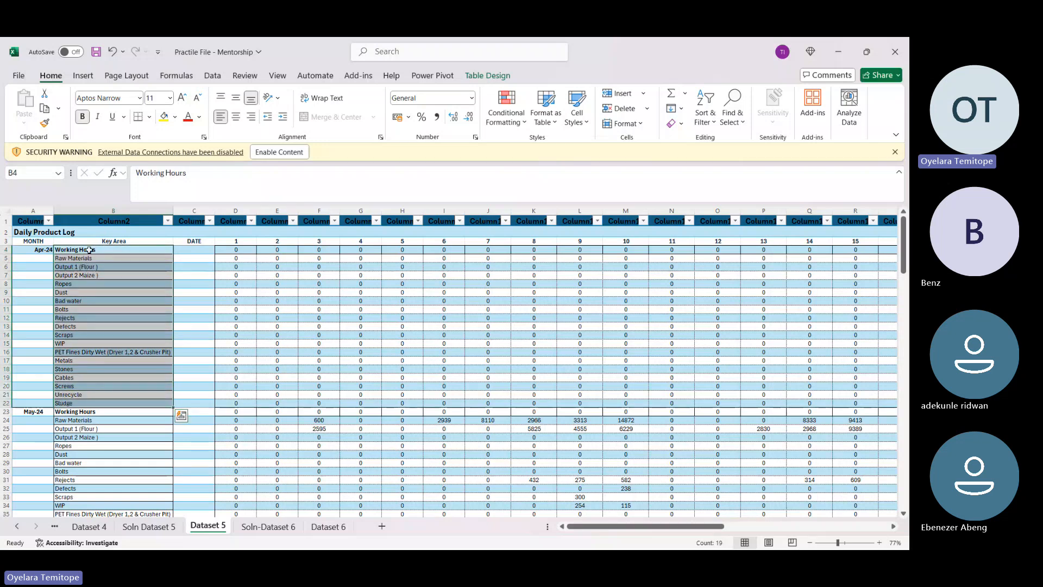
left_click_drag(89, 250, 83, 404)
left_click_drag(90, 250, 75, 403)
left_click_drag(95, 250, 85, 402)
left_click_drag(534, 436, 324, 308)
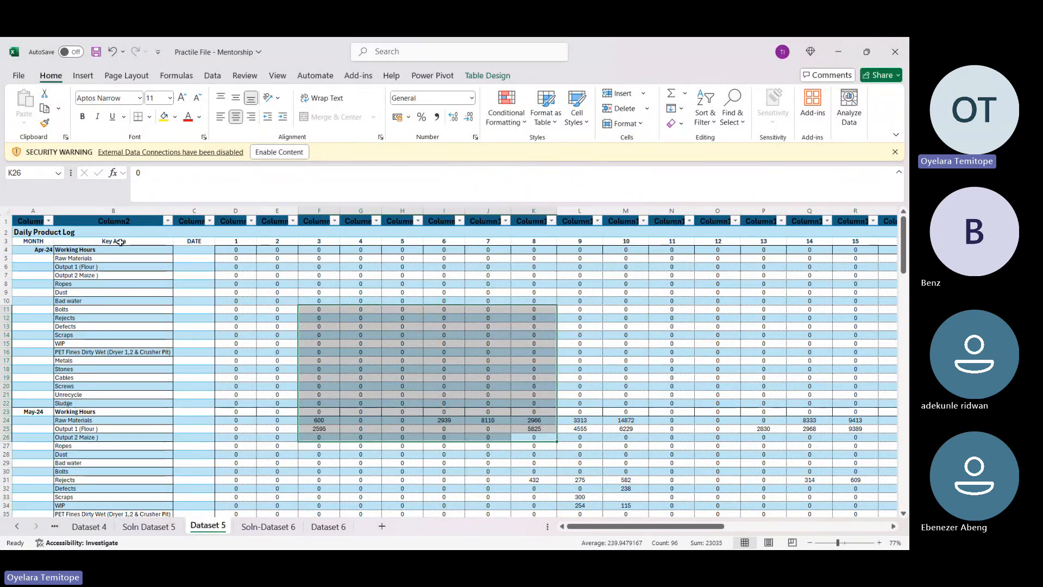
left_click_drag(100, 252, 71, 403)
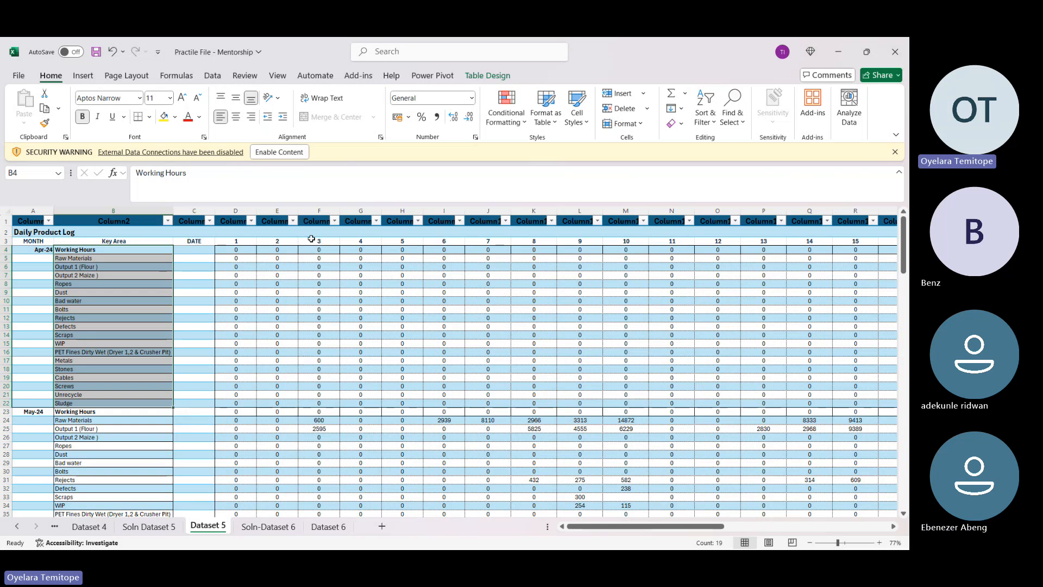
Inspect the day 1 header in D3, the Apr-24 month cell A4 and the DATE column at C8.
left_click(243, 242)
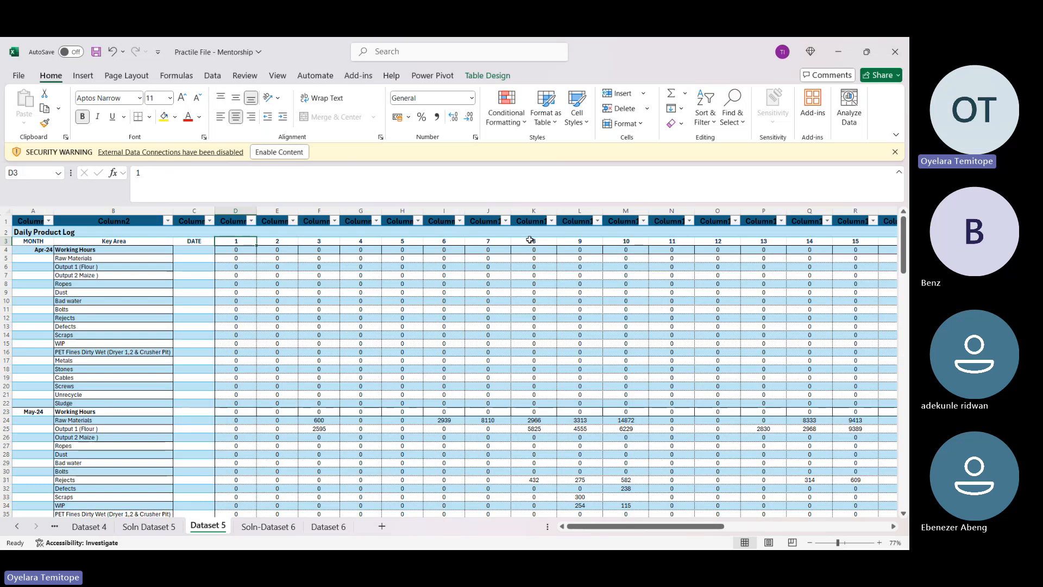
left_click(44, 249)
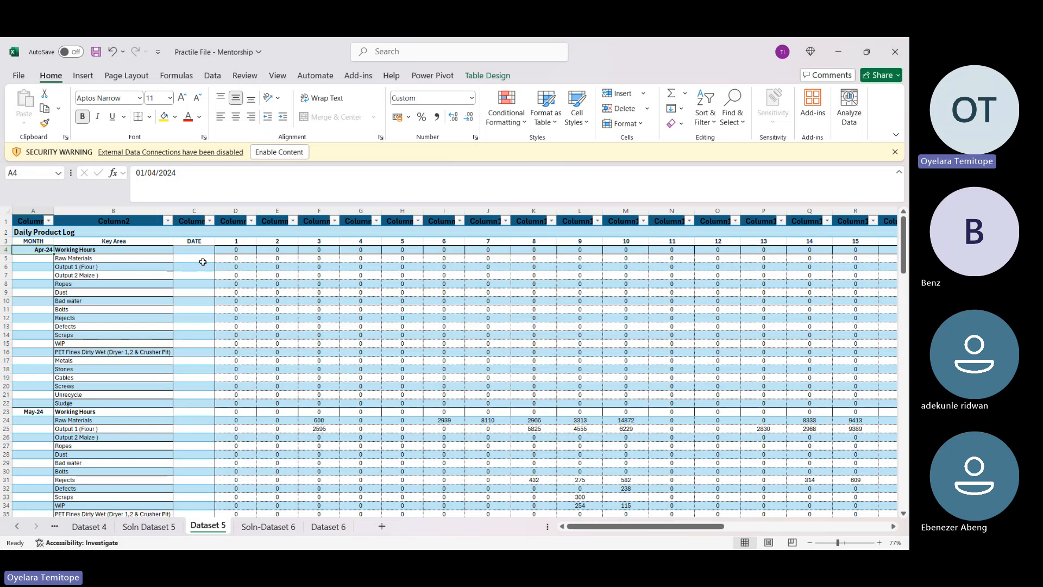
left_click(204, 283)
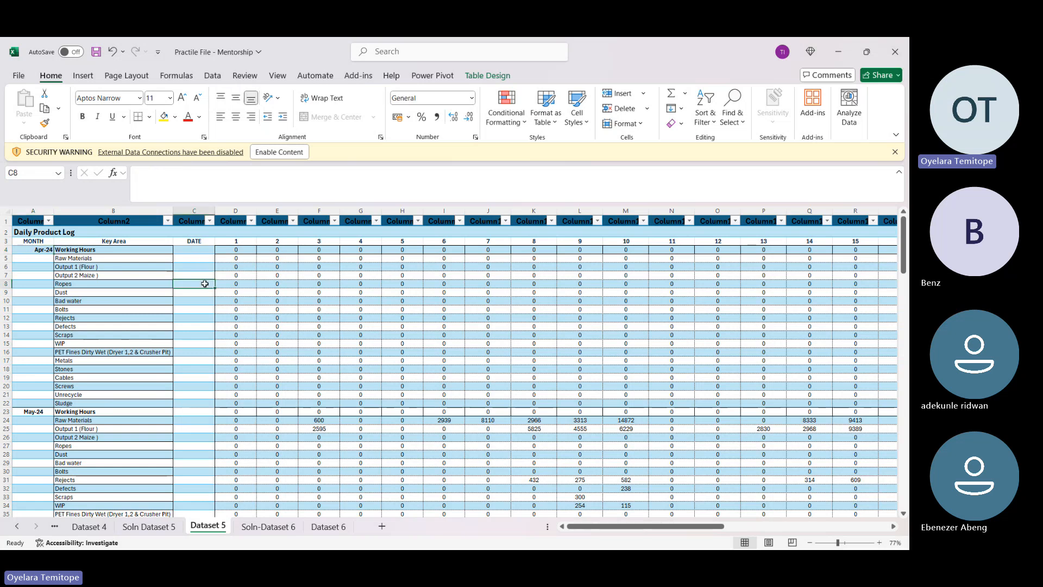
Try to load the Daily Product Log table into Power Query, accepting the external data source connection.
left_click(312, 292)
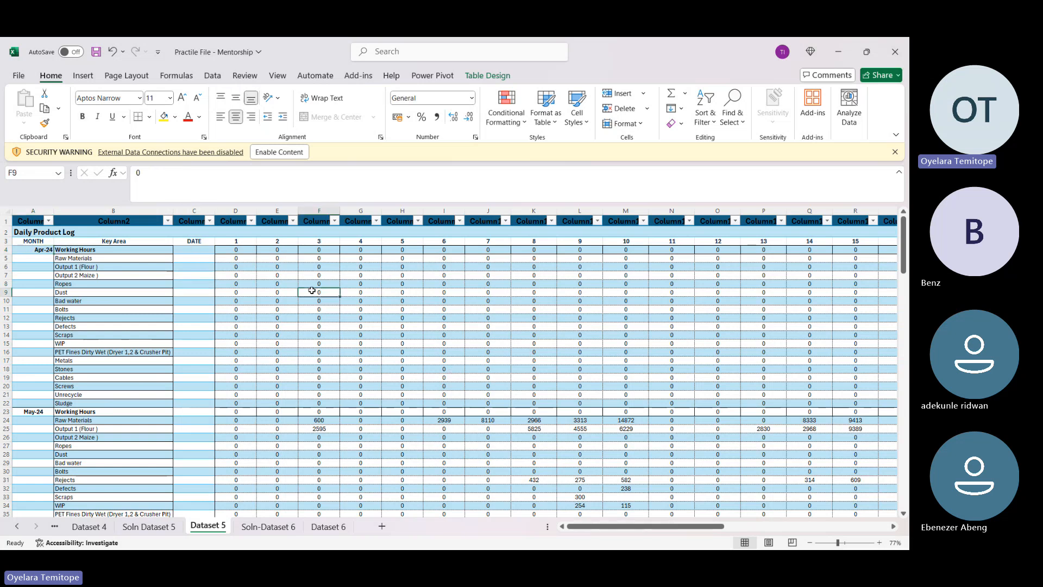
left_click(213, 75)
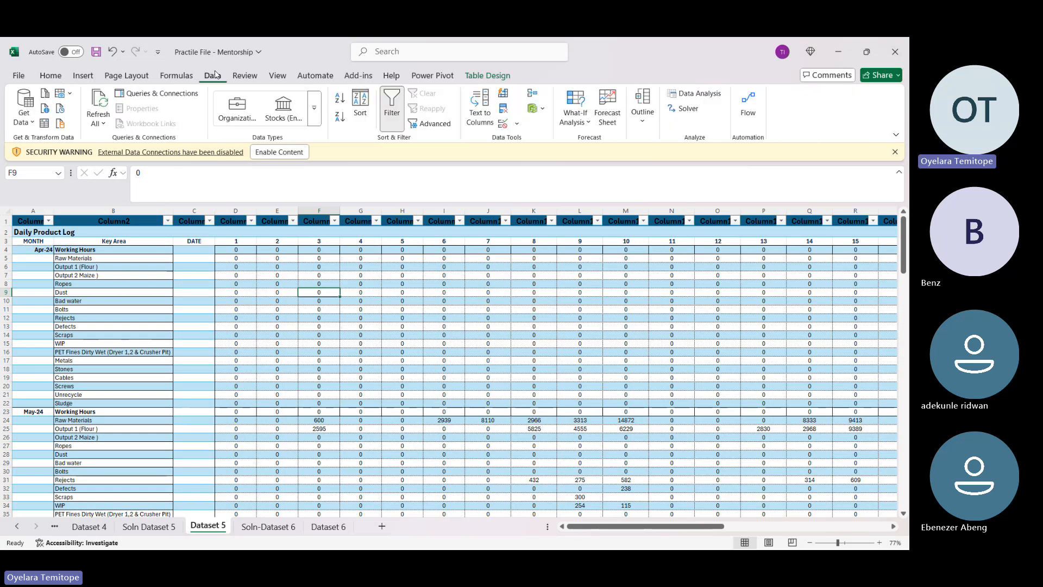
left_click(45, 122)
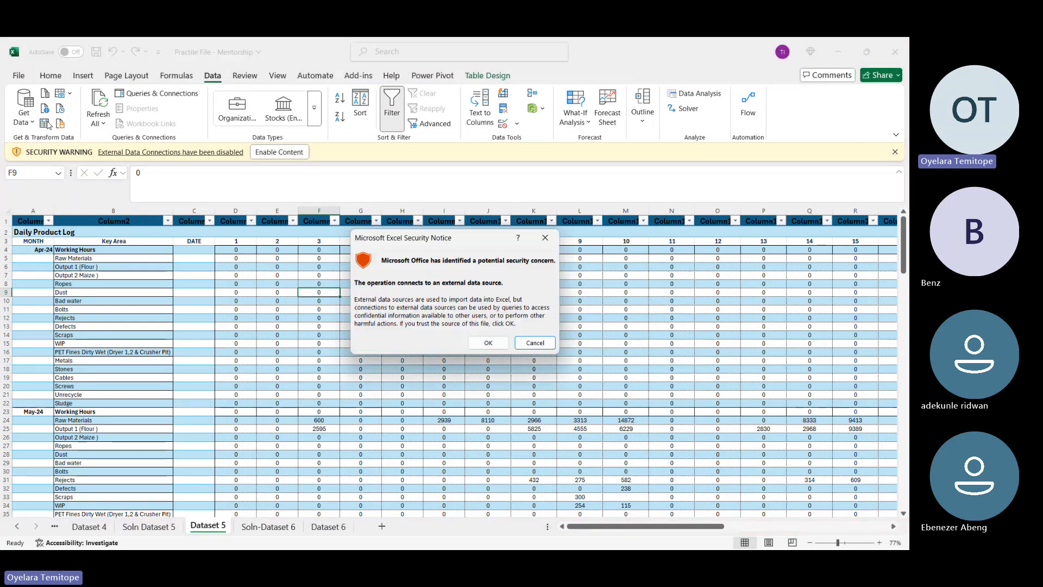
left_click(488, 343)
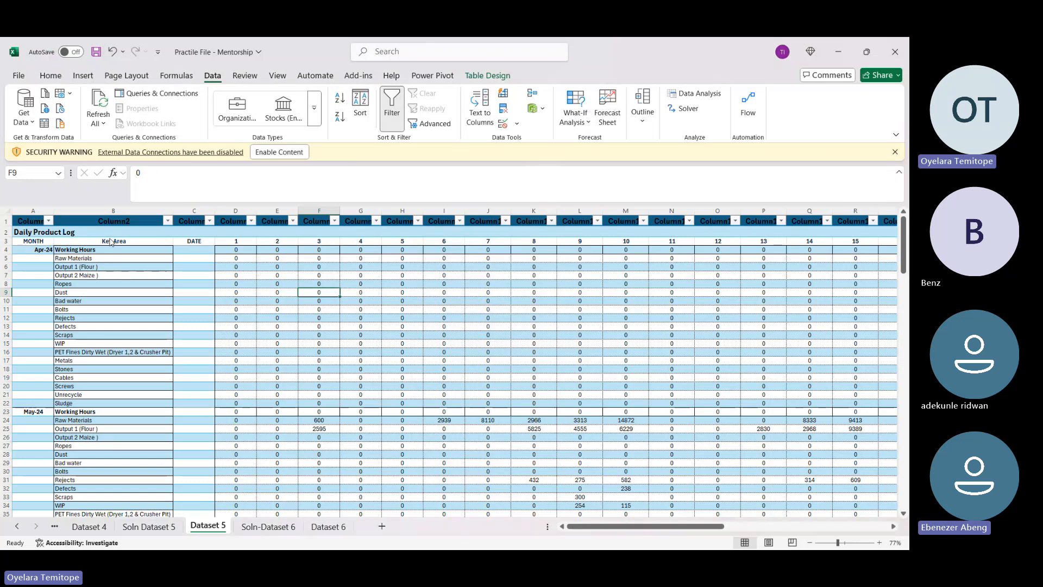
Examine the April Key Area entries for working hours, raw materials and the flour and maize outputs.
left_click(76, 250)
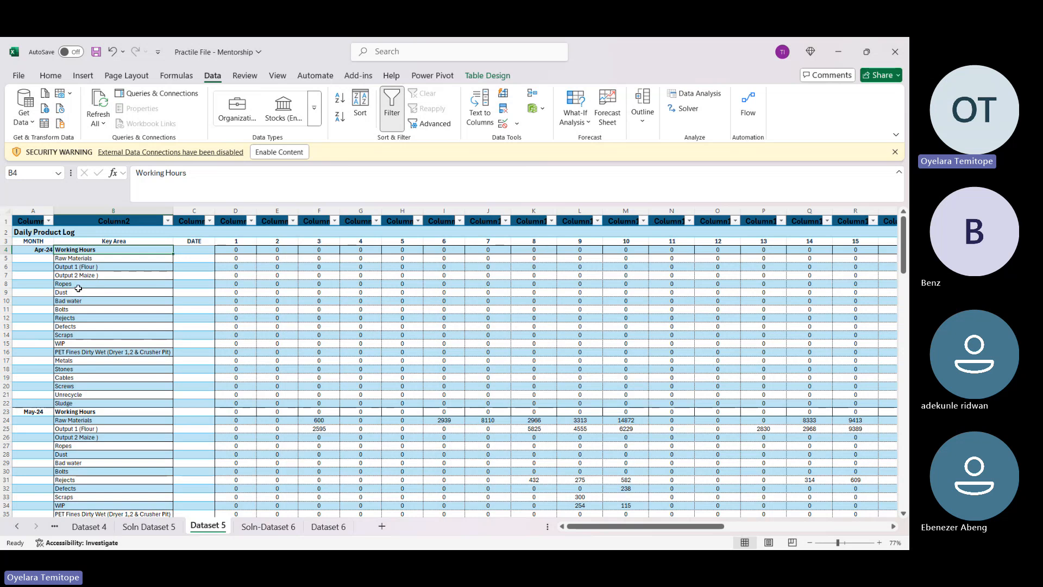
left_click(82, 265)
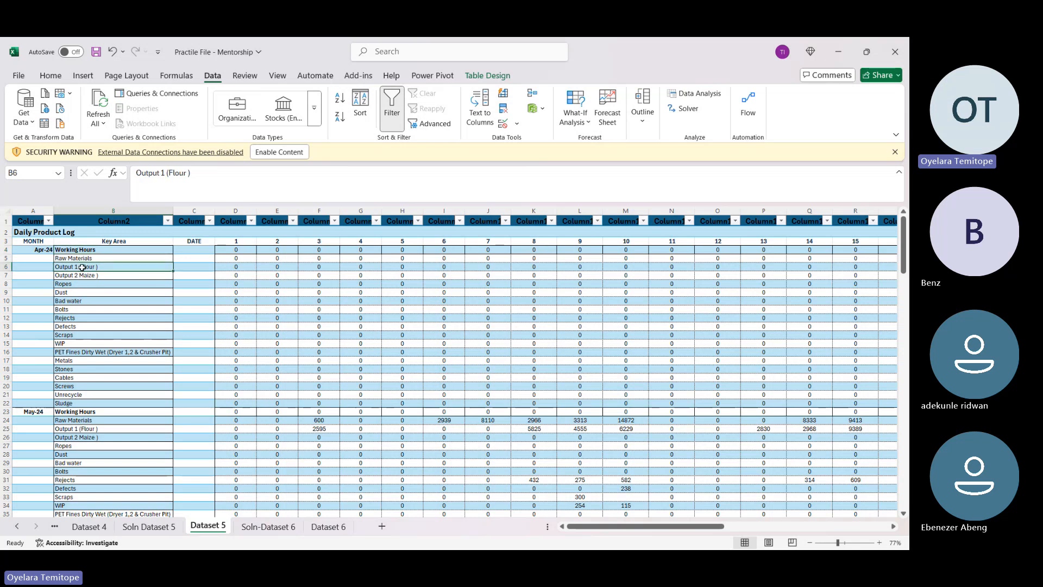
left_click_drag(82, 267, 66, 306)
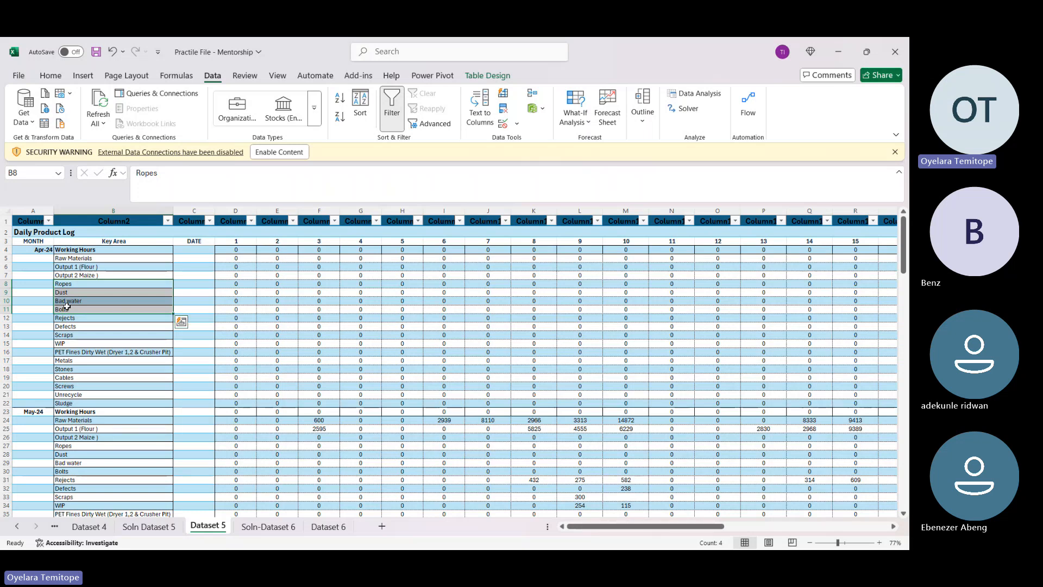
left_click(97, 257)
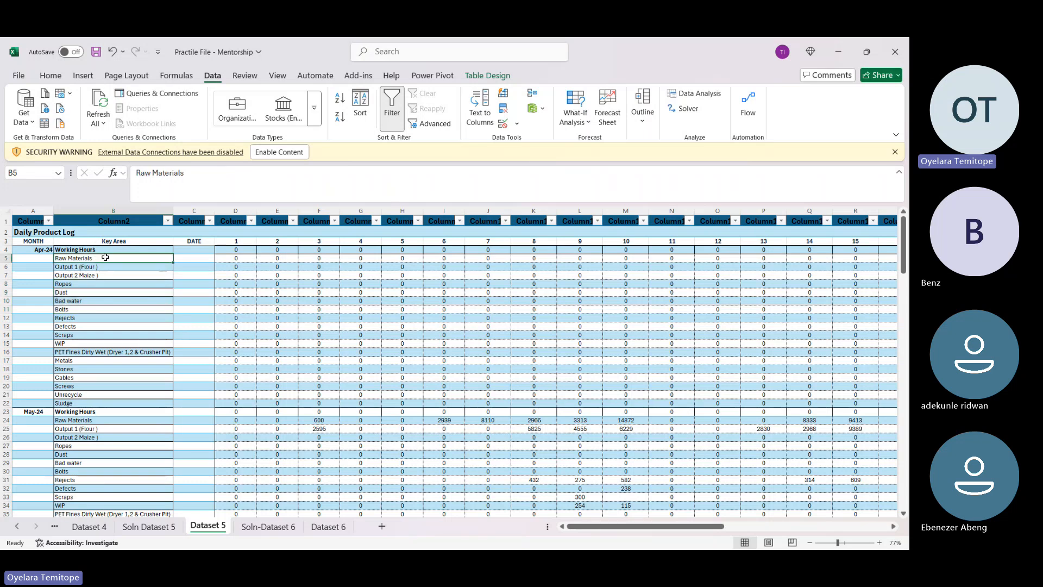
left_click_drag(106, 258, 103, 275)
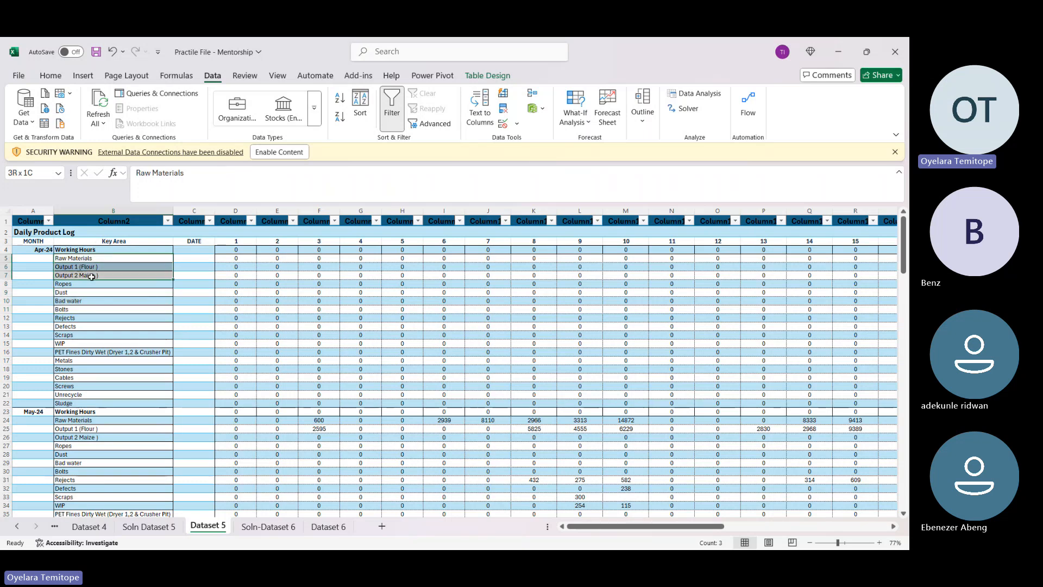
left_click(65, 267)
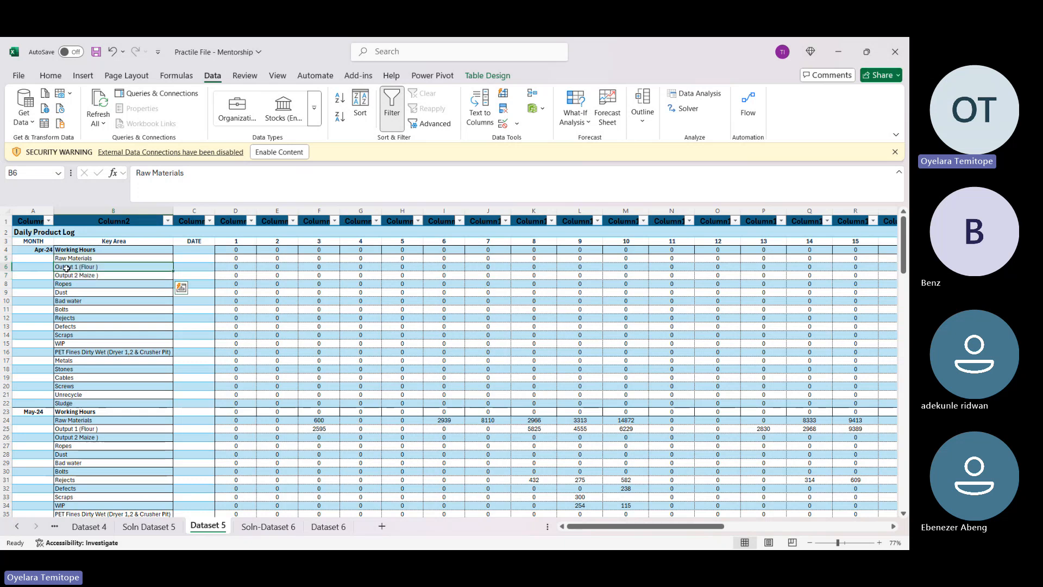
left_click(112, 276)
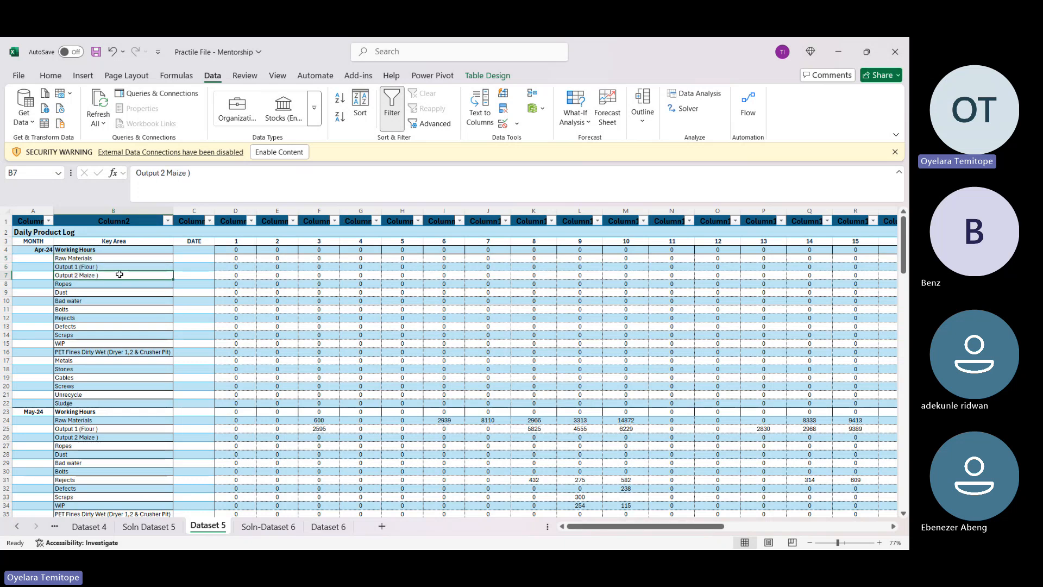
left_click(122, 267)
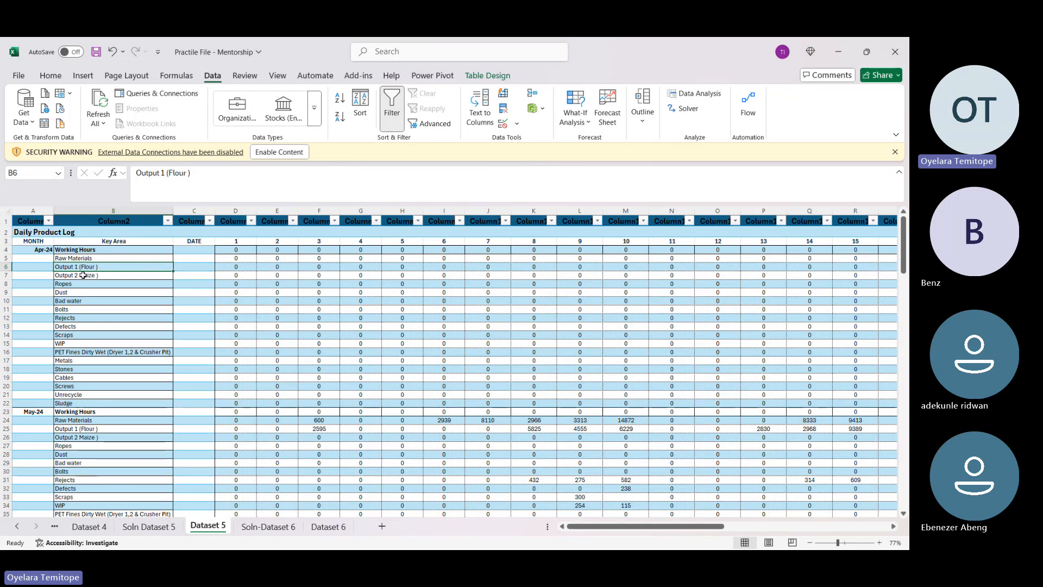
Examine the April Key Area entries from Ropes to Defects and compare them with the May-24 block.
left_click_drag(70, 285, 112, 325)
scroll(112, 324, "down", 5)
scroll(112, 324, "up", 3)
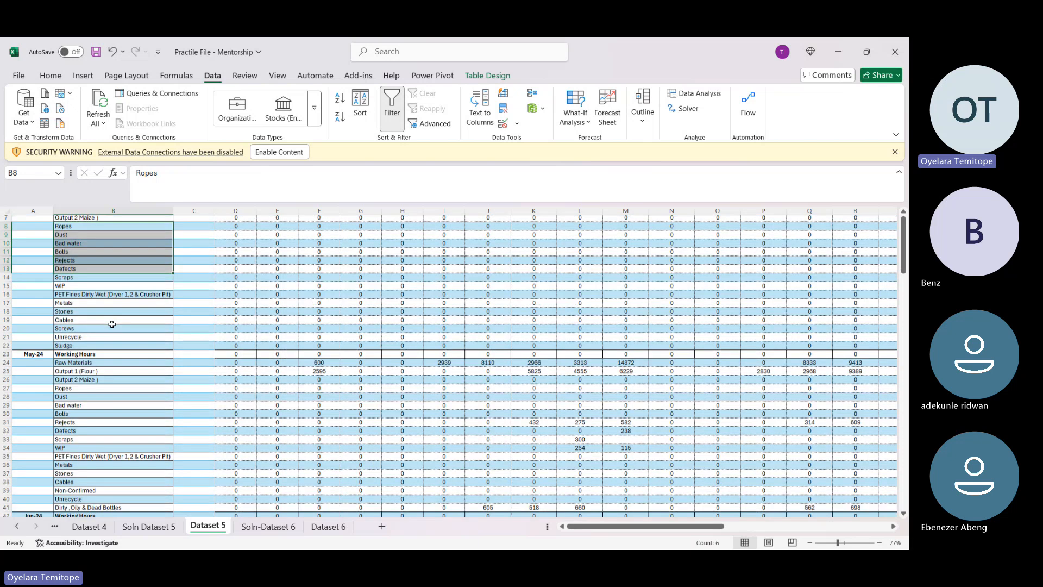
scroll(112, 324, "up", 1)
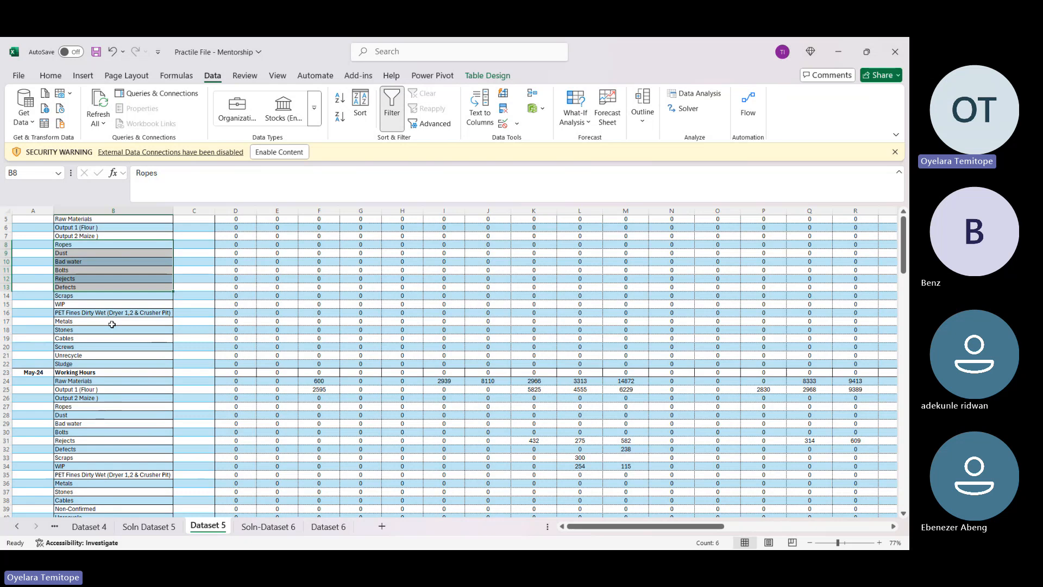
scroll(112, 324, "down", 1)
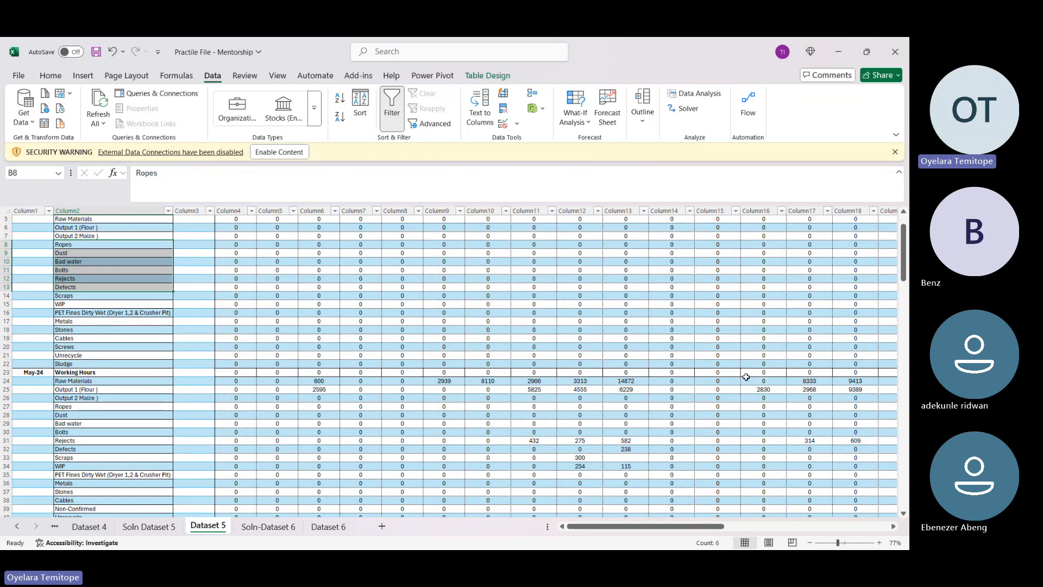
Review the daily values across the April and May blocks and the day columns.
left_click_drag(258, 341, 445, 416)
left_click_drag(403, 373, 288, 364)
scroll(262, 362, "up", 2)
scroll(261, 362, "down", 3)
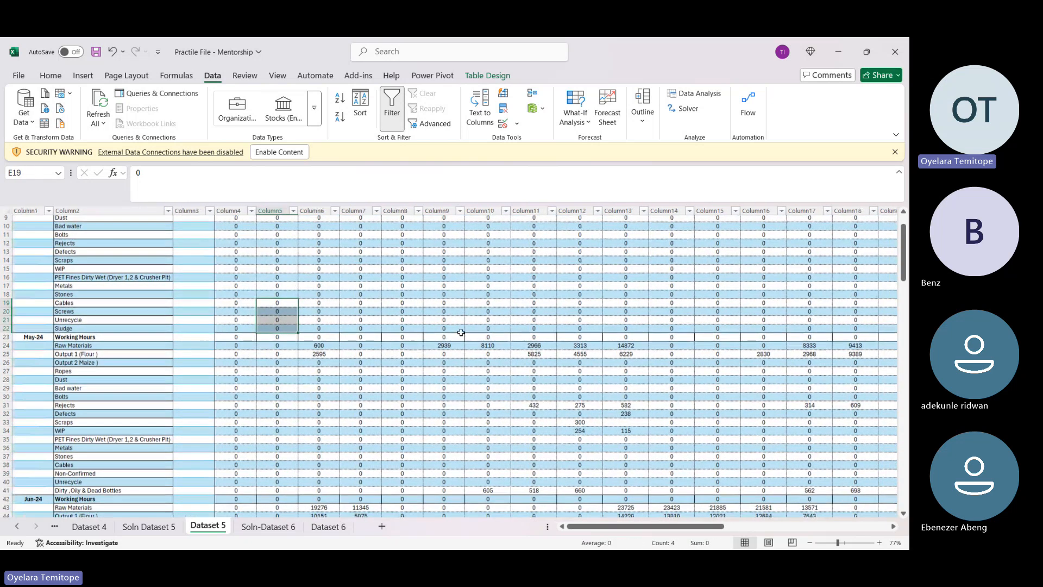
scroll(461, 333, "left", 5)
scroll(461, 333, "right", 6)
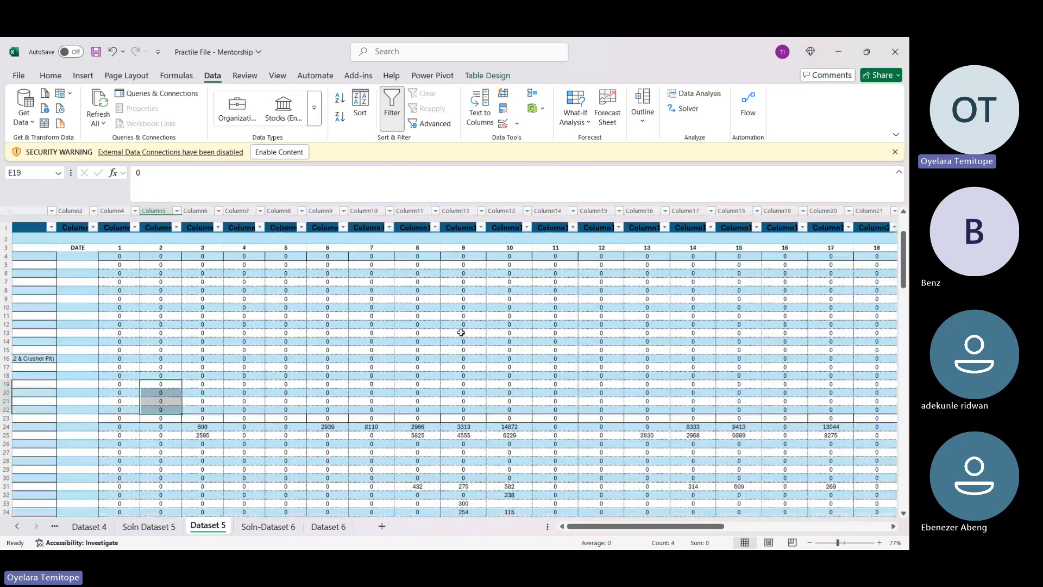
scroll(460, 332, "left", 1)
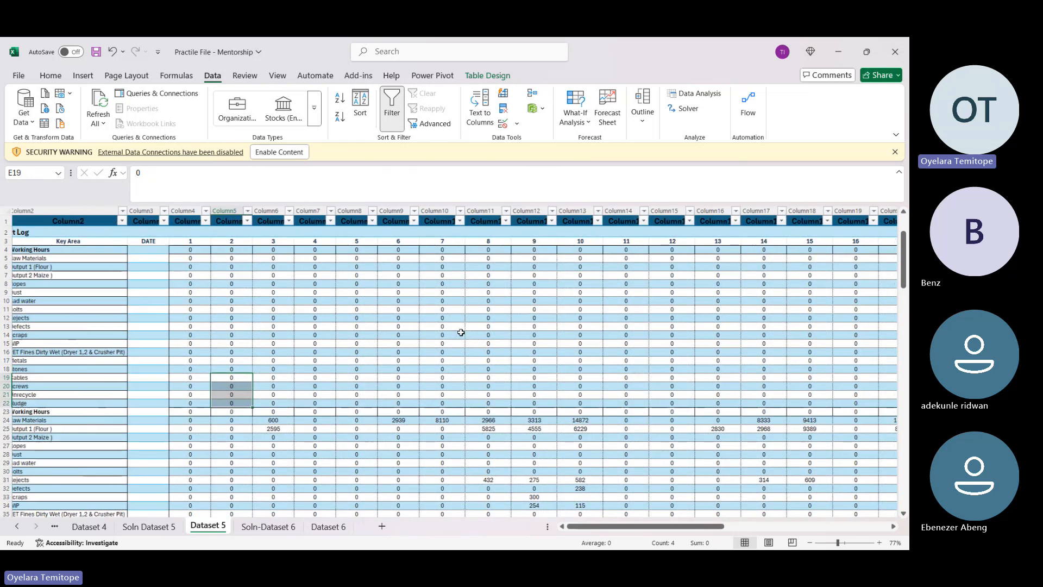
Load the Daily Product Log table into the Power Query Editor, accepting the external data source connection.
left_click(261, 293)
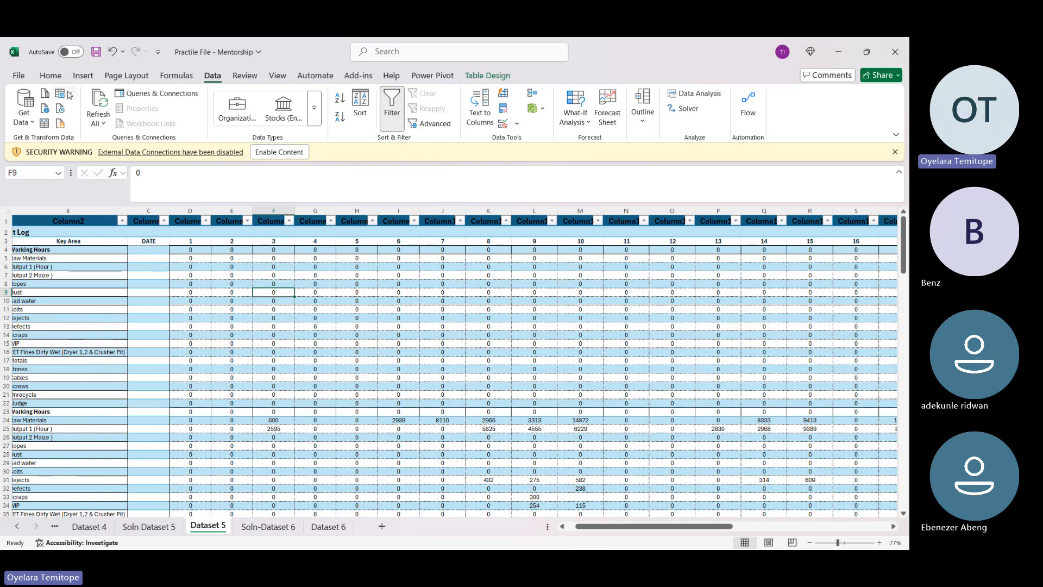
left_click(40, 127)
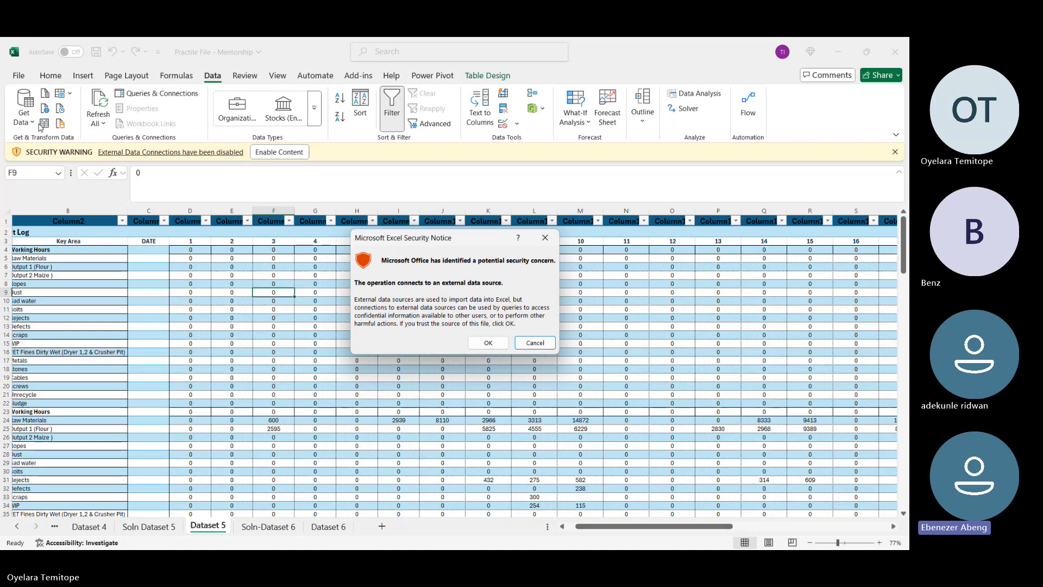
left_click(487, 343)
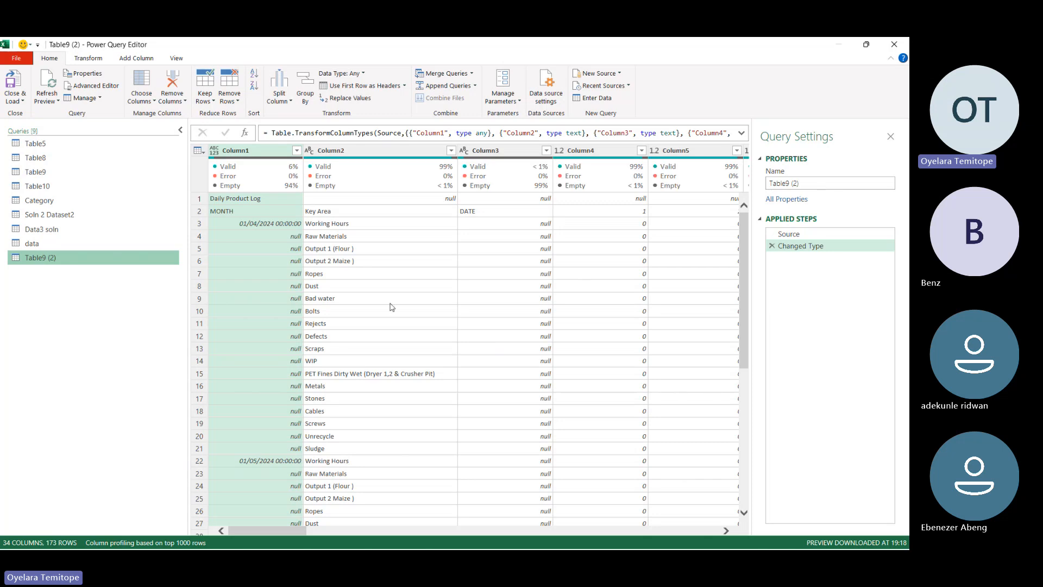
Remove the top 1 row, containing the Daily Product Log title, from the query.
left_click(270, 200)
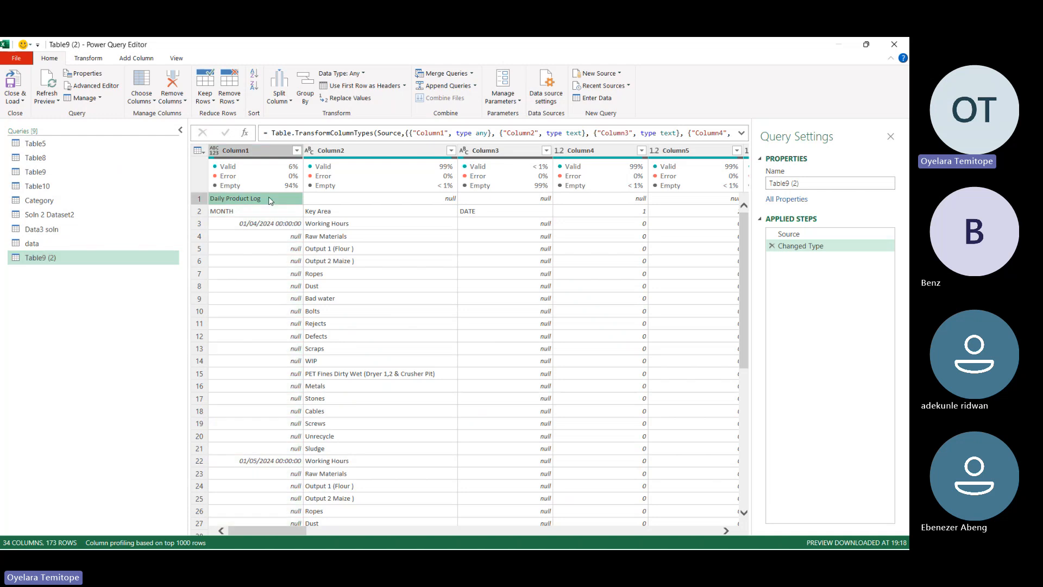
left_click(229, 97)
left_click(252, 112)
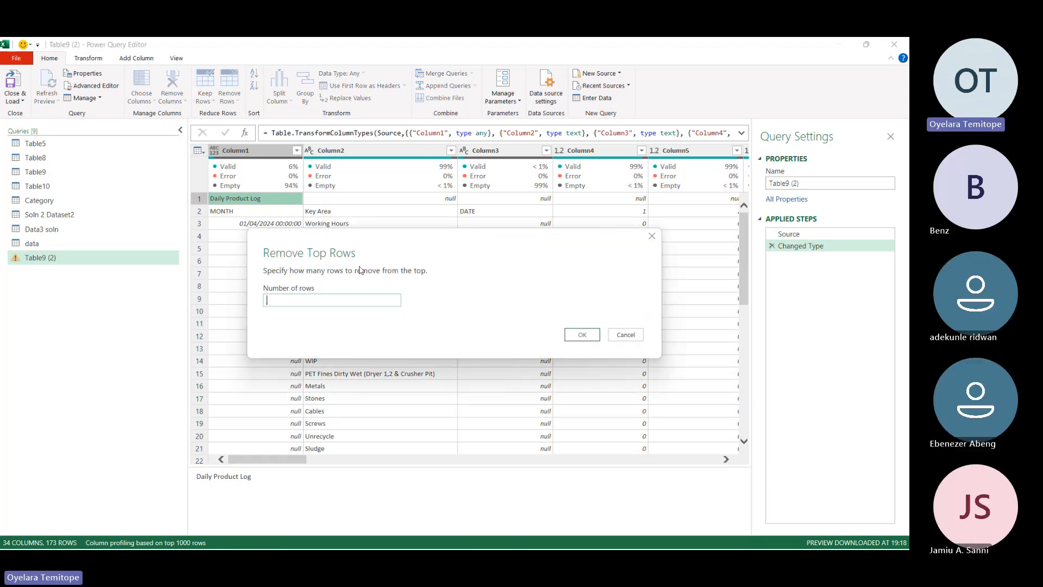
left_click(322, 298)
type("1")
left_click(582, 334)
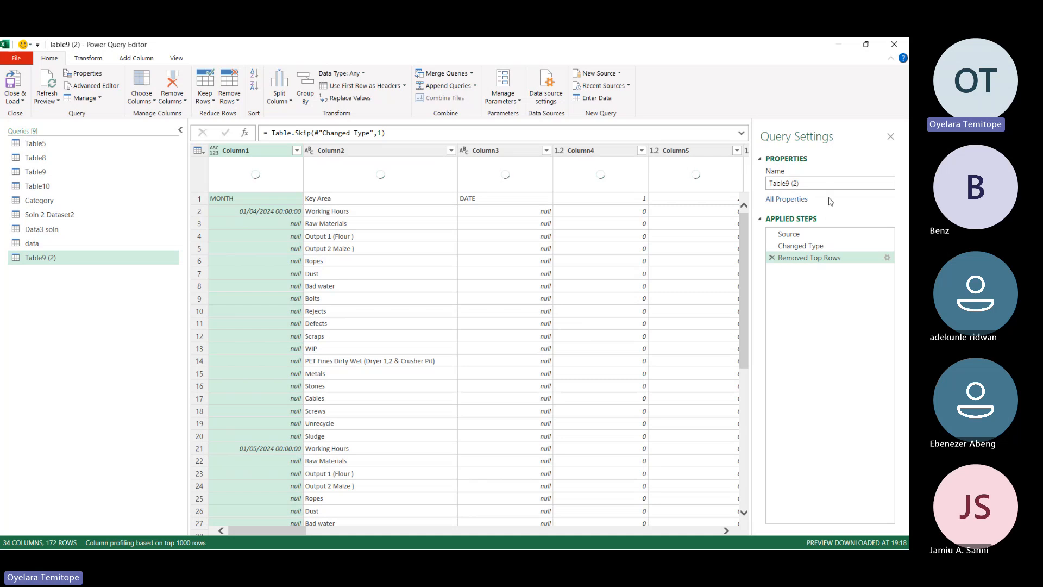
Promote the first row, containing MONTH, Key Area and DATE, to column headers.
left_click(300, 215)
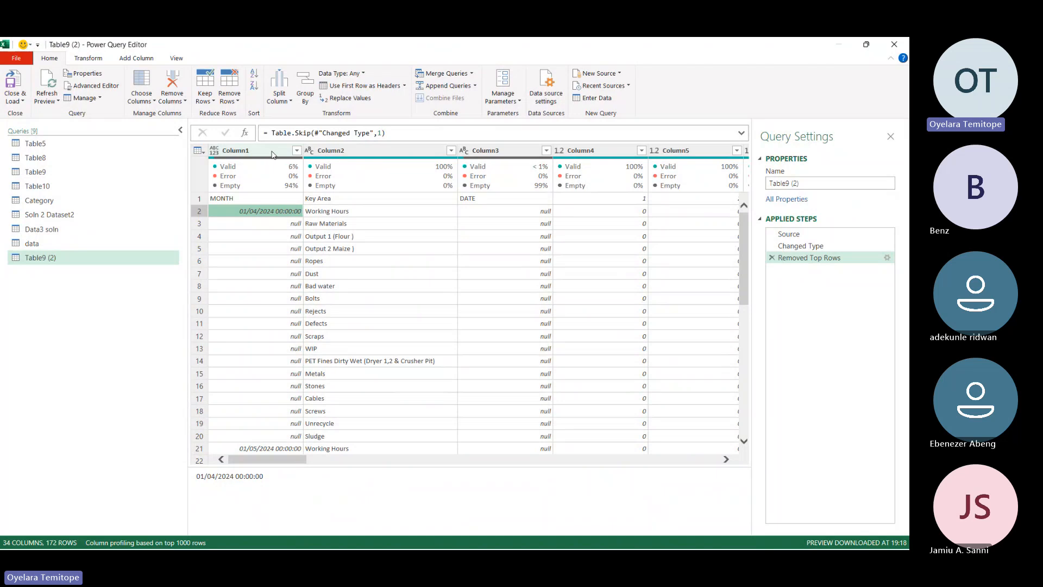
left_click(274, 152)
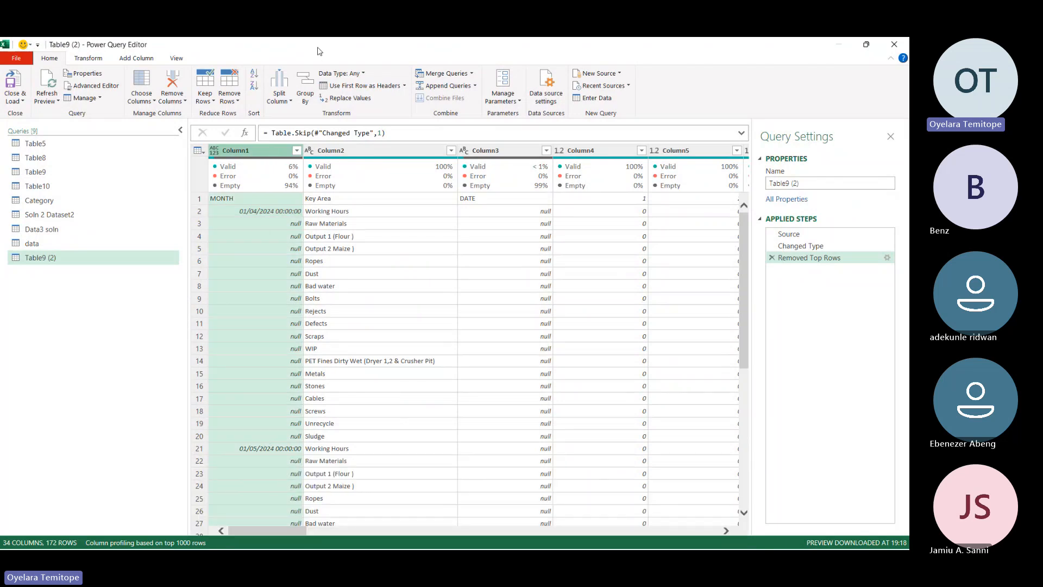
left_click_drag(318, 51, 308, 74)
double_click(308, 74)
scroll(267, 461, "down", 1)
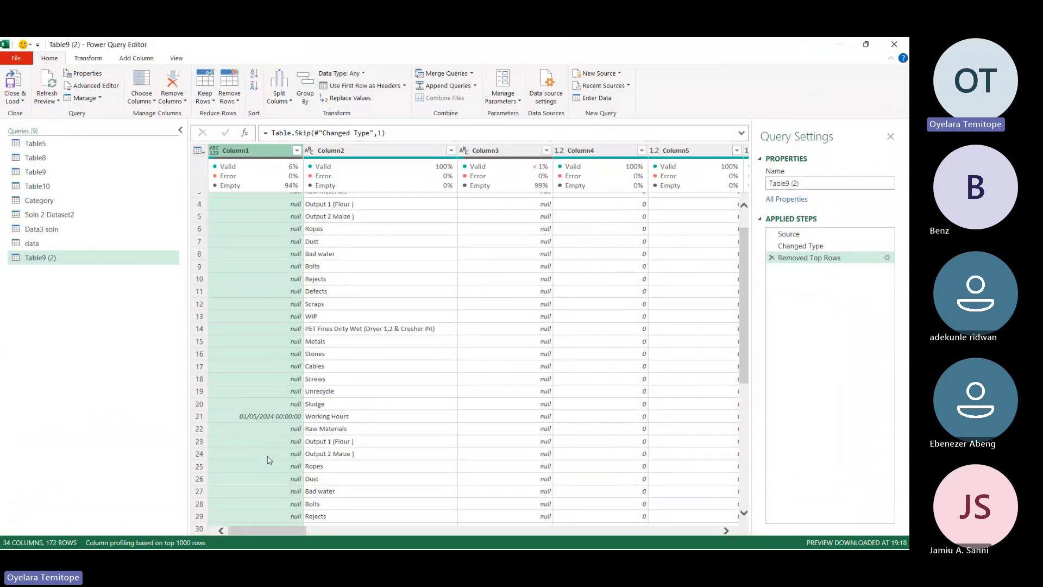
scroll(267, 460, "up", 1)
left_click(240, 200)
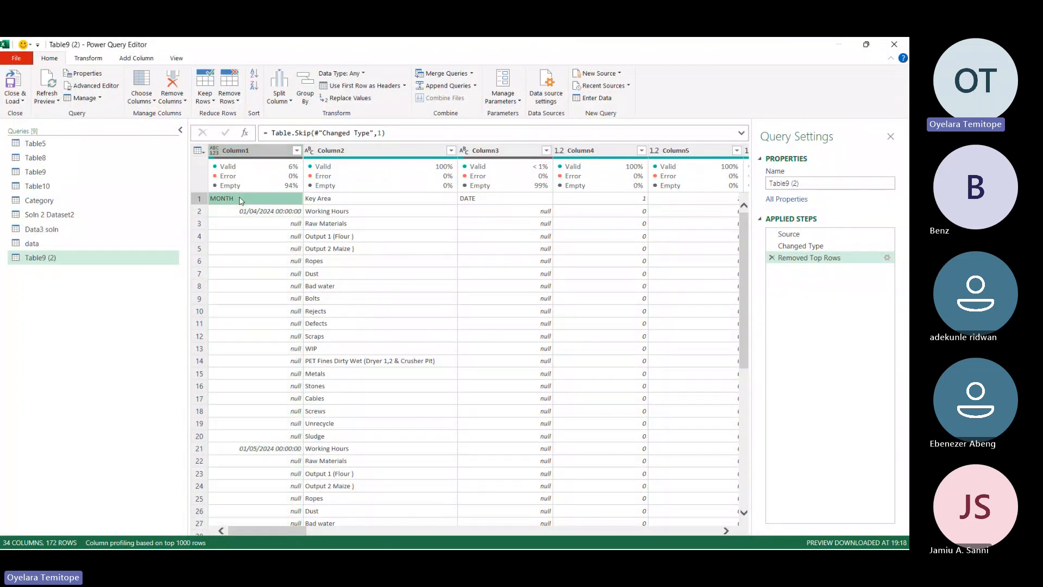
left_click(205, 153)
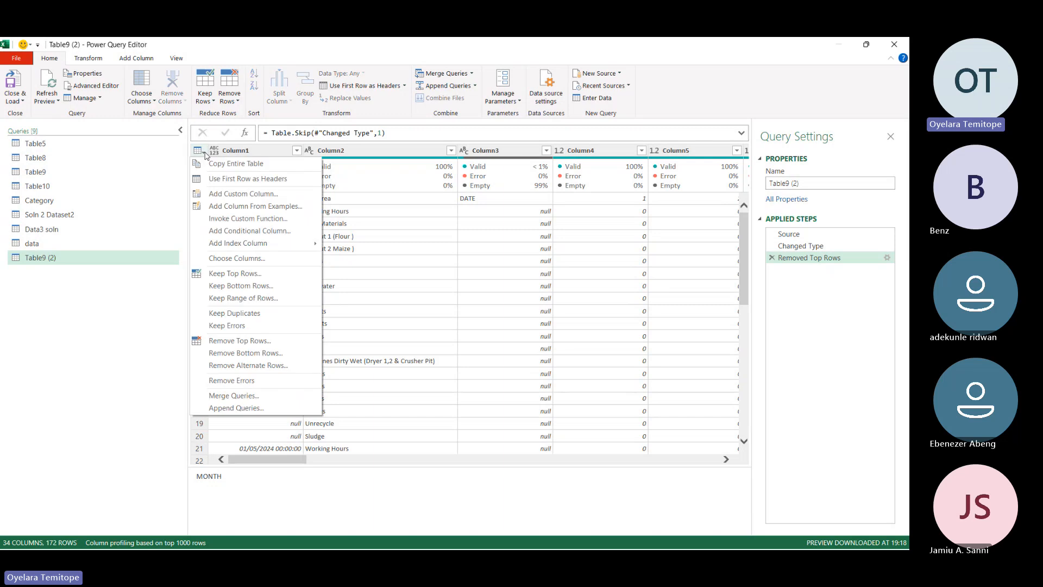
left_click(223, 178)
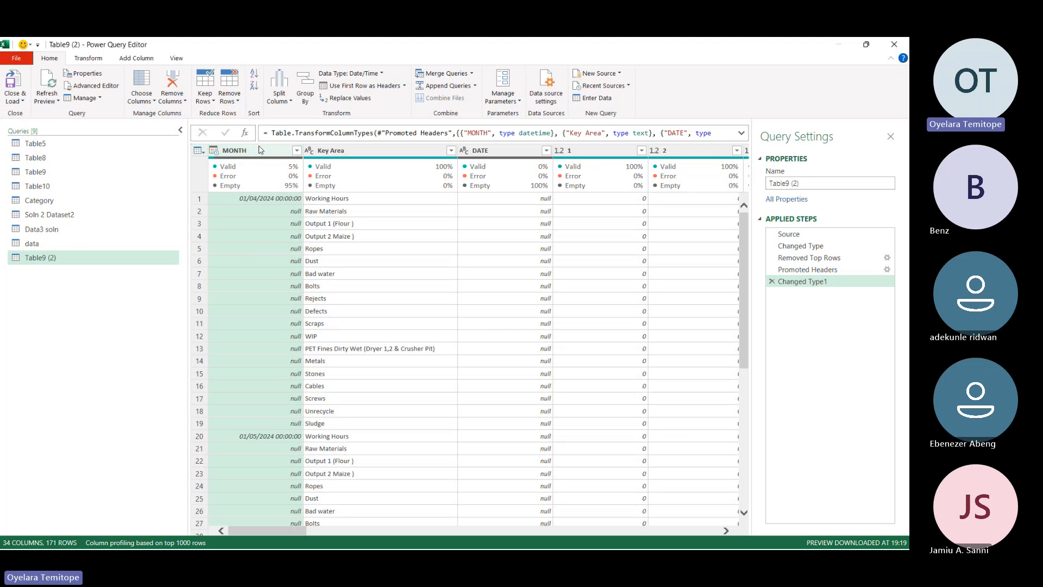
Fill the empty cells of the MONTH column down with the date above them.
left_click(88, 58)
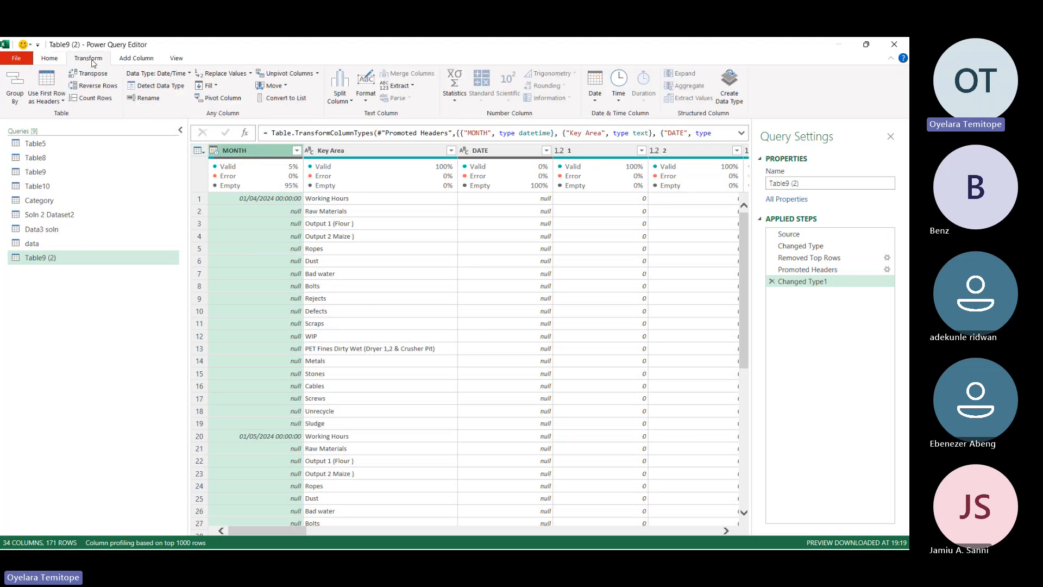
left_click(209, 86)
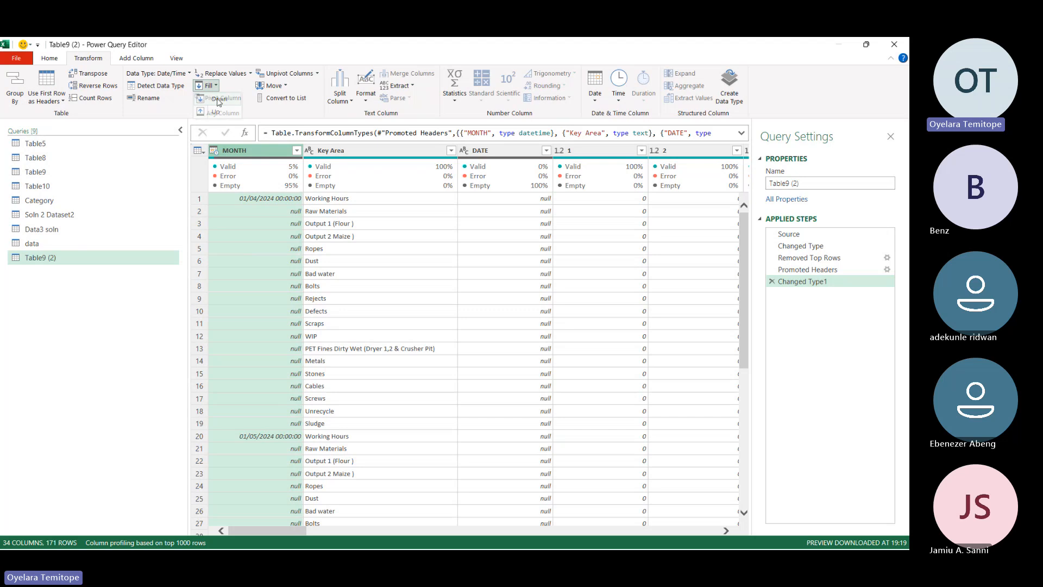
left_click(220, 99)
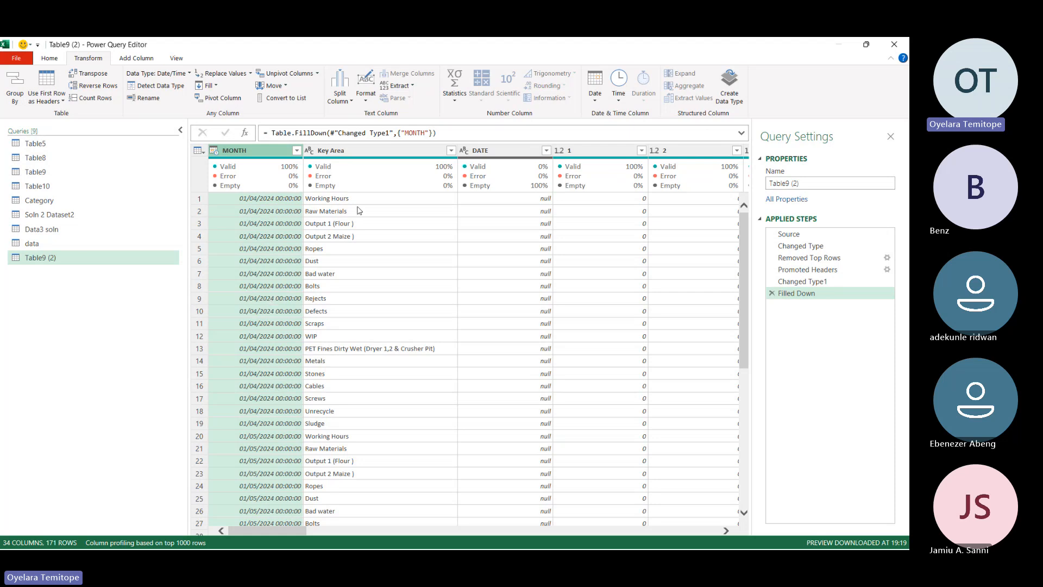
left_click(519, 151)
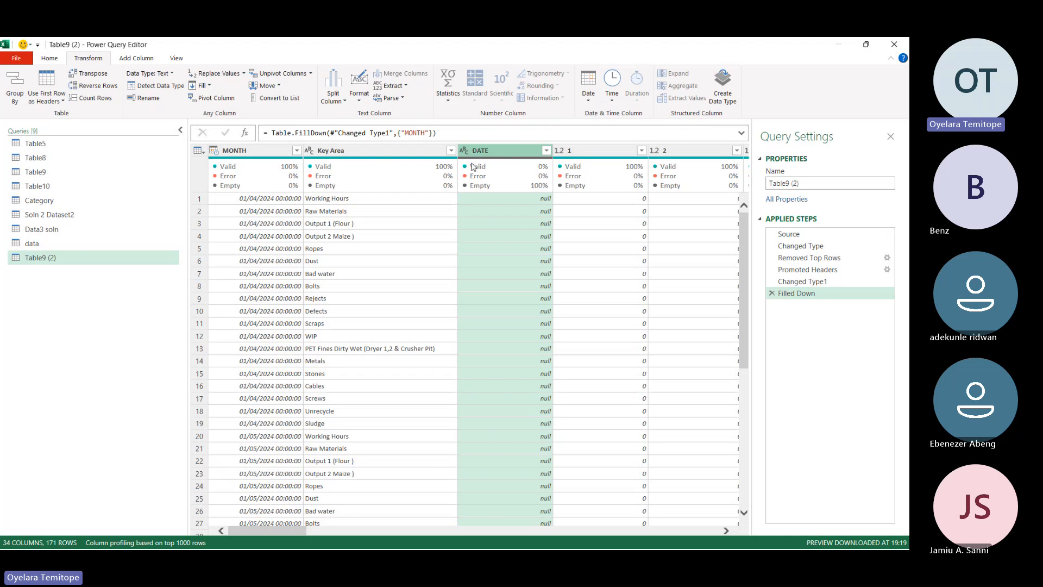
mouse_move(504, 156)
left_click_drag(288, 530, 251, 506)
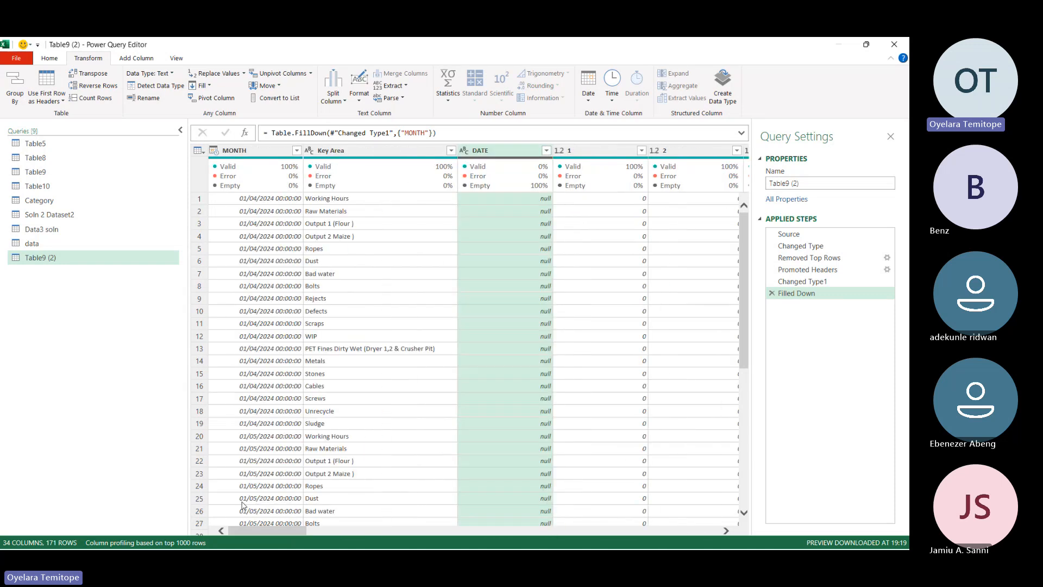
left_click(241, 151)
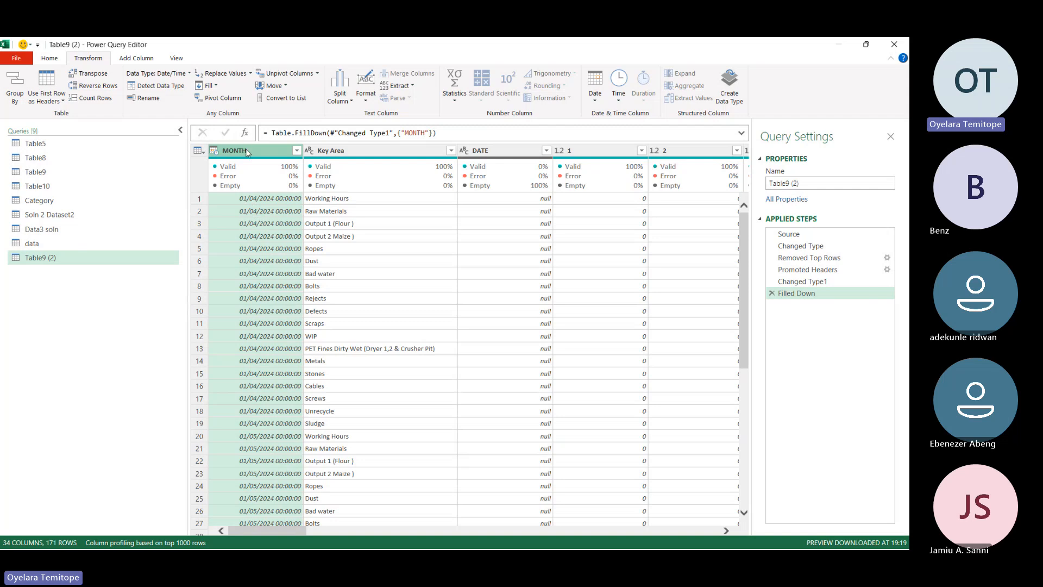
left_click(607, 157)
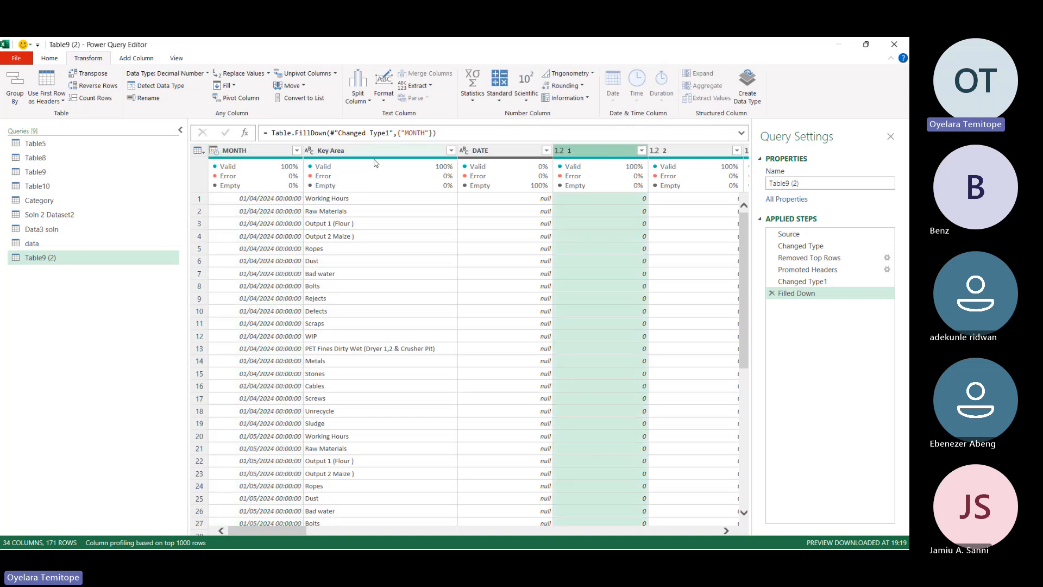
Add a new column holding the name of the month extracted from the MONTH column.
left_click(247, 155)
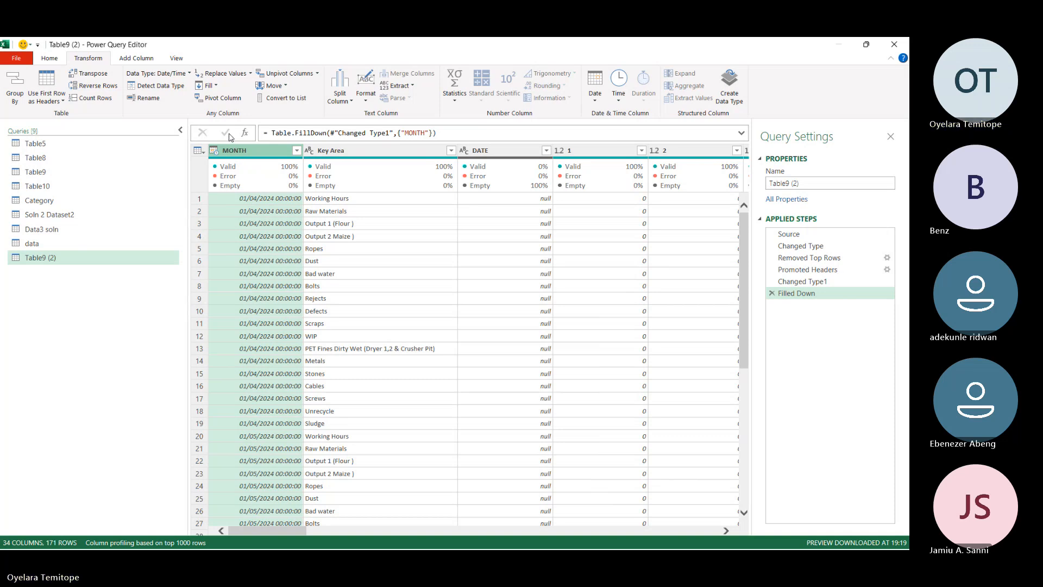
left_click(143, 58)
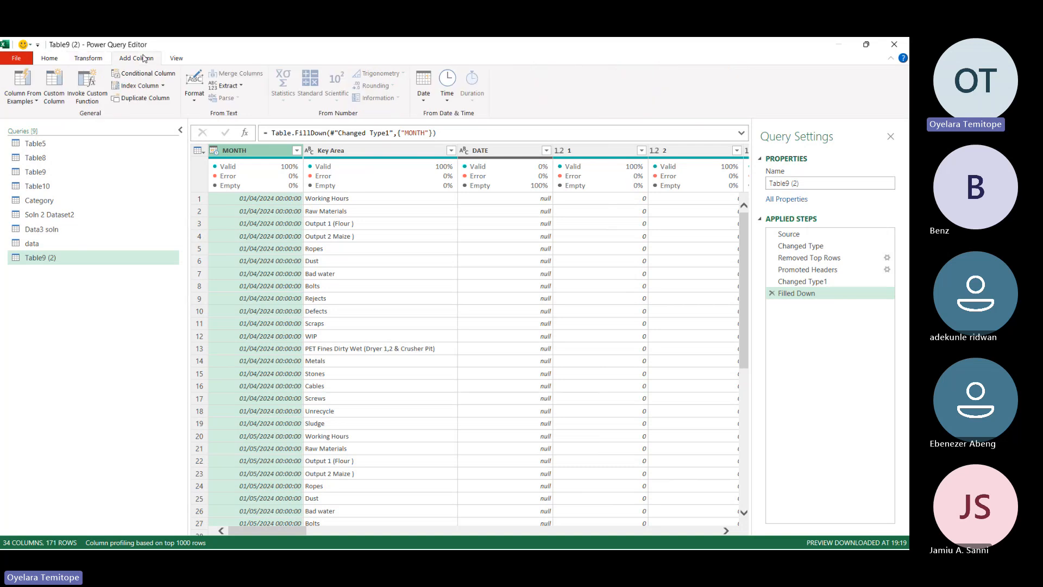
left_click(421, 94)
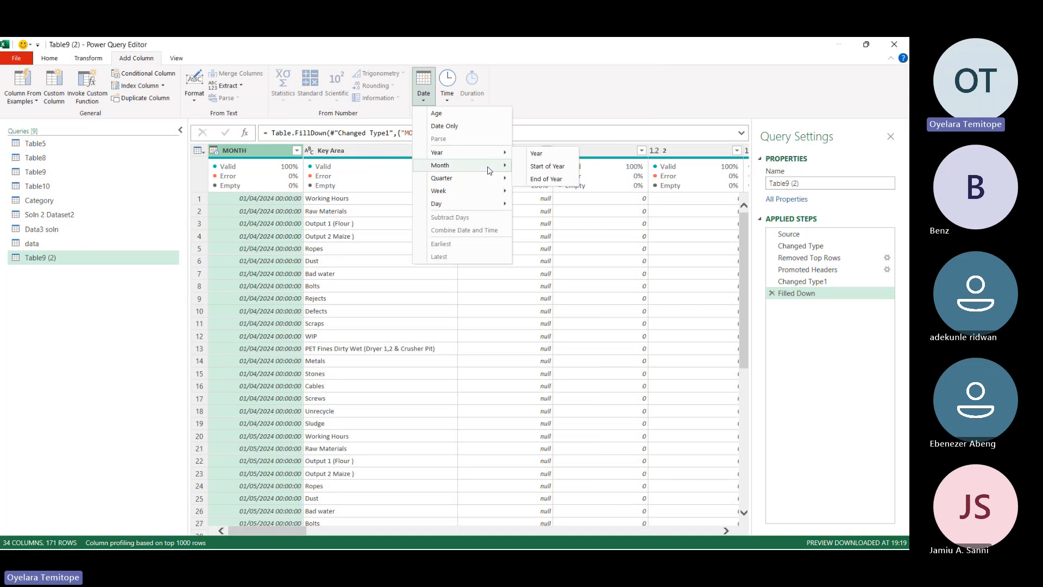
mouse_move(488, 171)
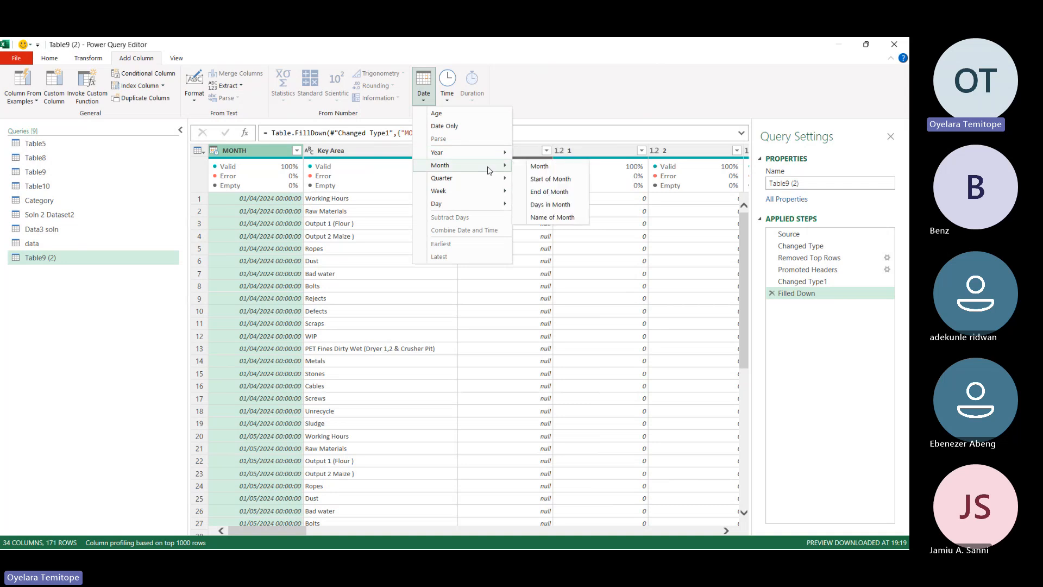
left_click(548, 218)
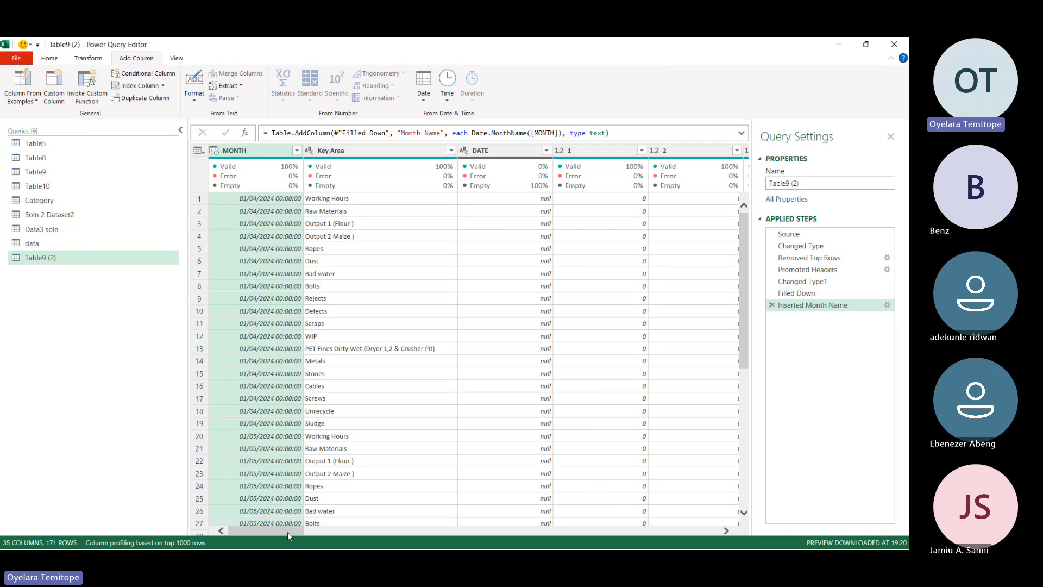
left_click_drag(246, 531, 694, 516)
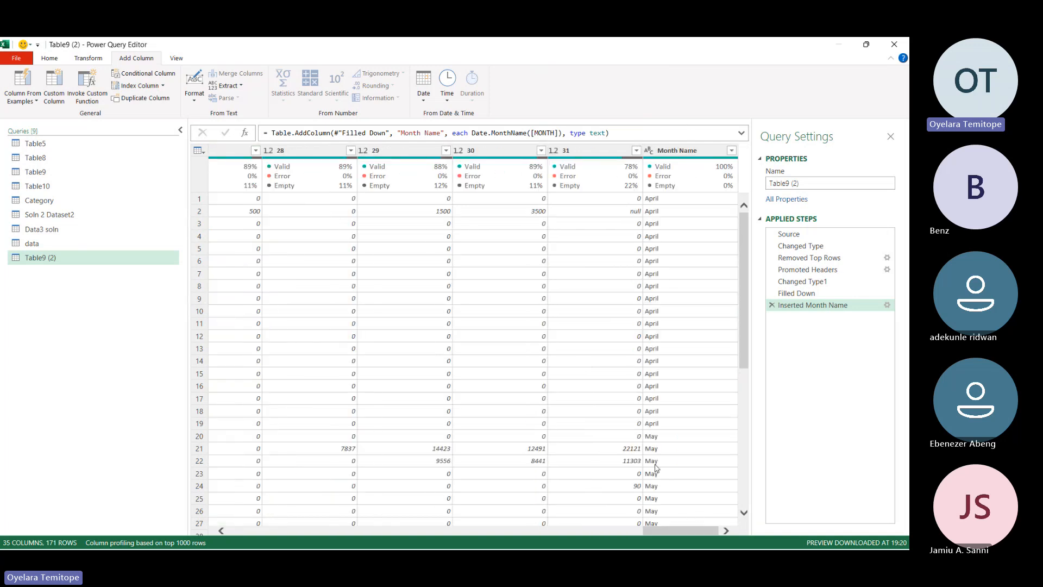
Add a new column holding the year extracted from the MONTH column.
left_click_drag(662, 530, 223, 494)
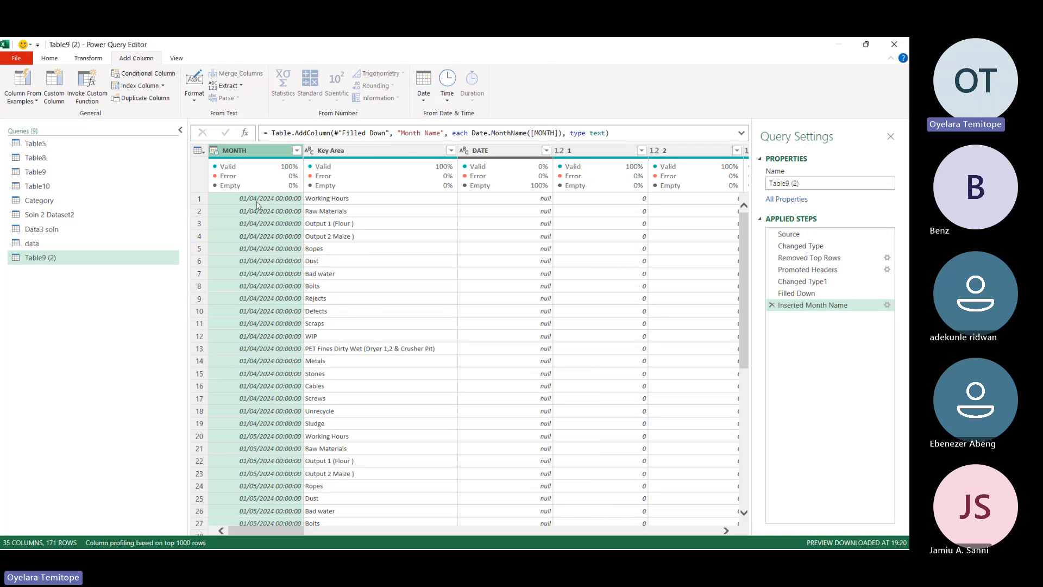
left_click(423, 85)
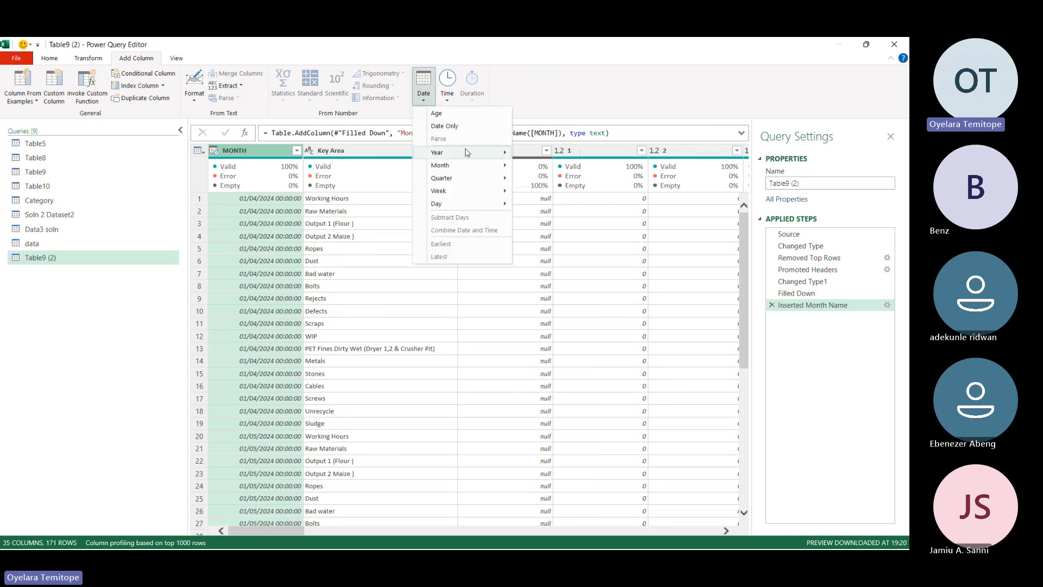
mouse_move(466, 152)
left_click(541, 156)
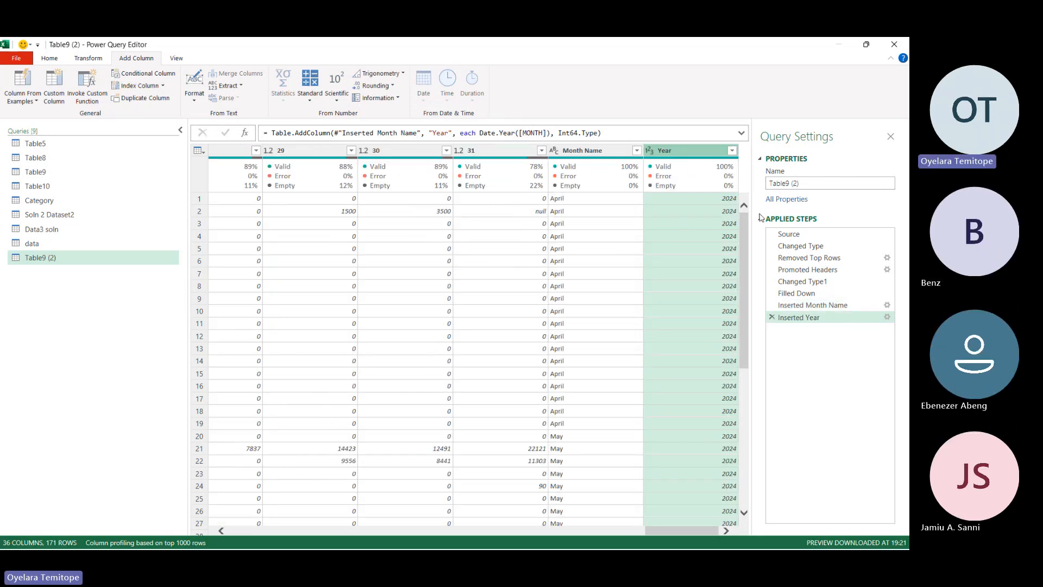
Move the Month Name and Year columns together to the start of the table, before MONTH.
left_click(594, 158)
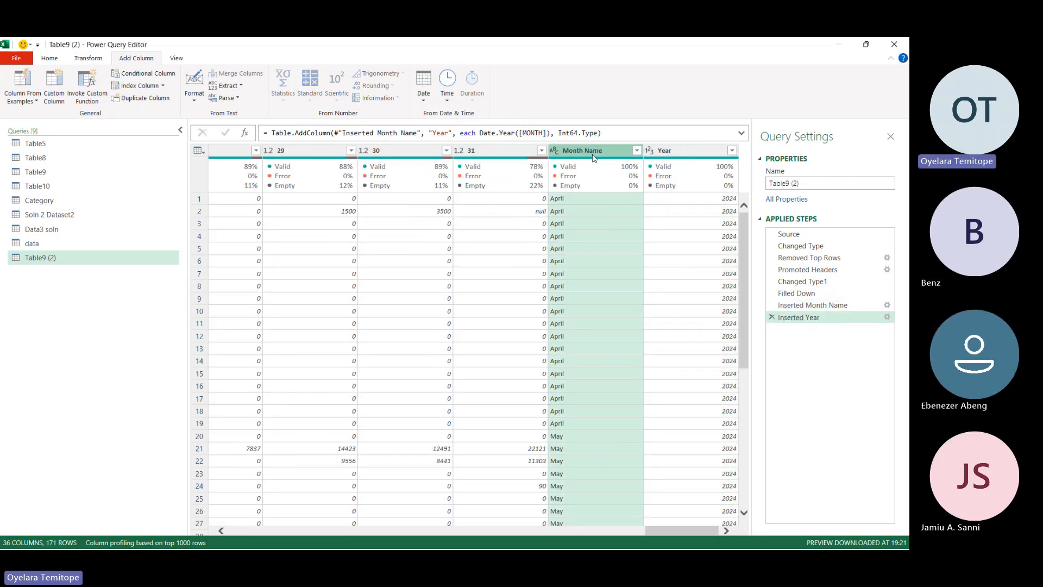
left_click(685, 151, "ctrl")
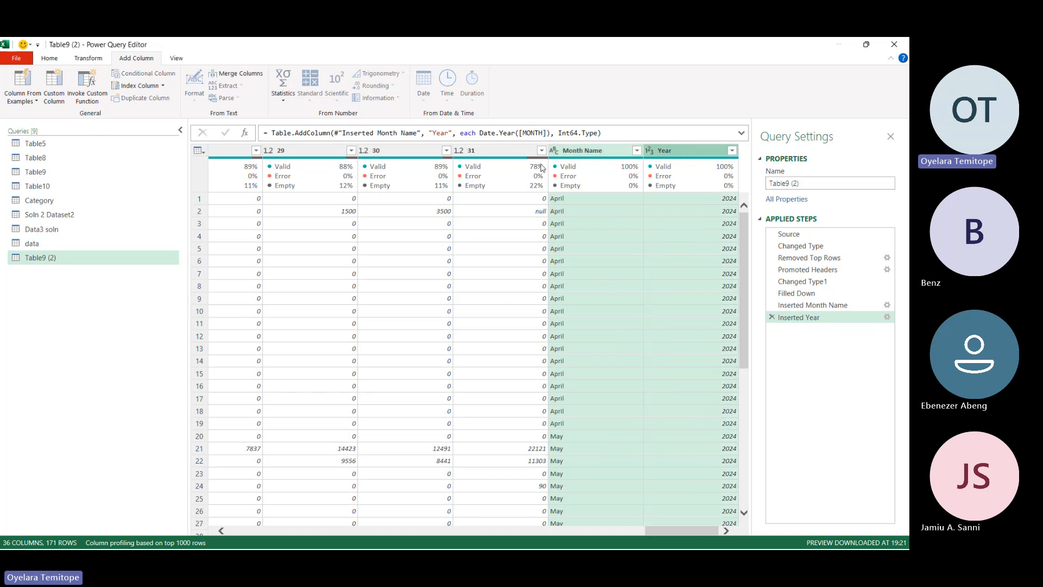
left_click_drag(541, 168, 281, 192)
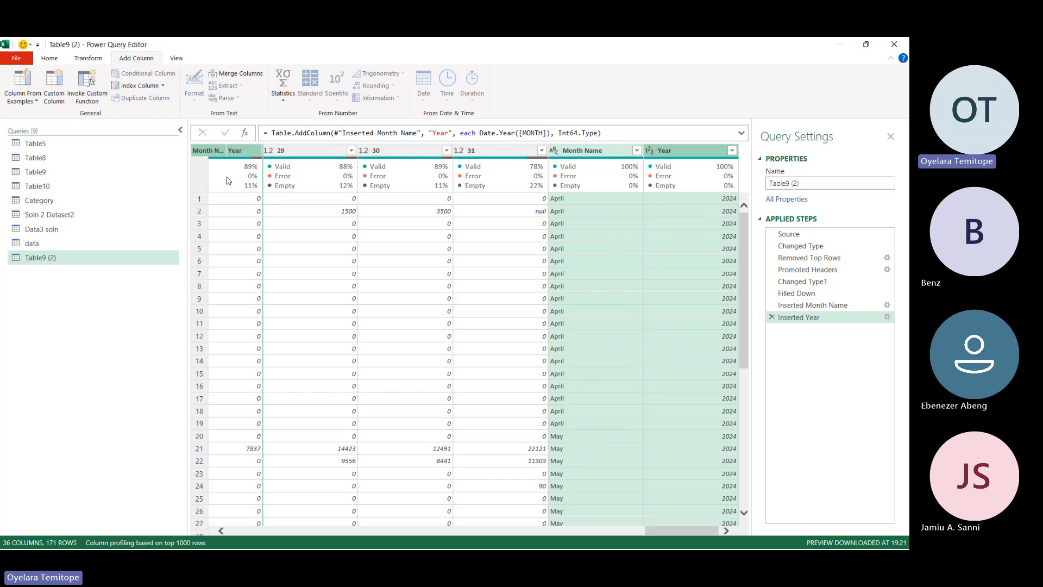
left_click_drag(220, 181, 243, 160)
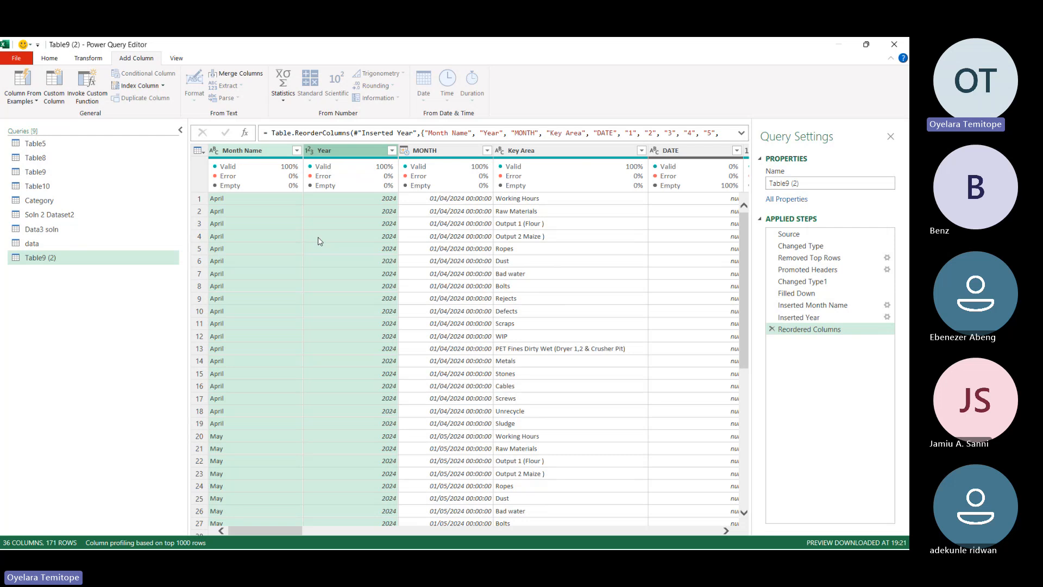
Remove the MONTH and DATE columns from the query.
left_click(547, 152)
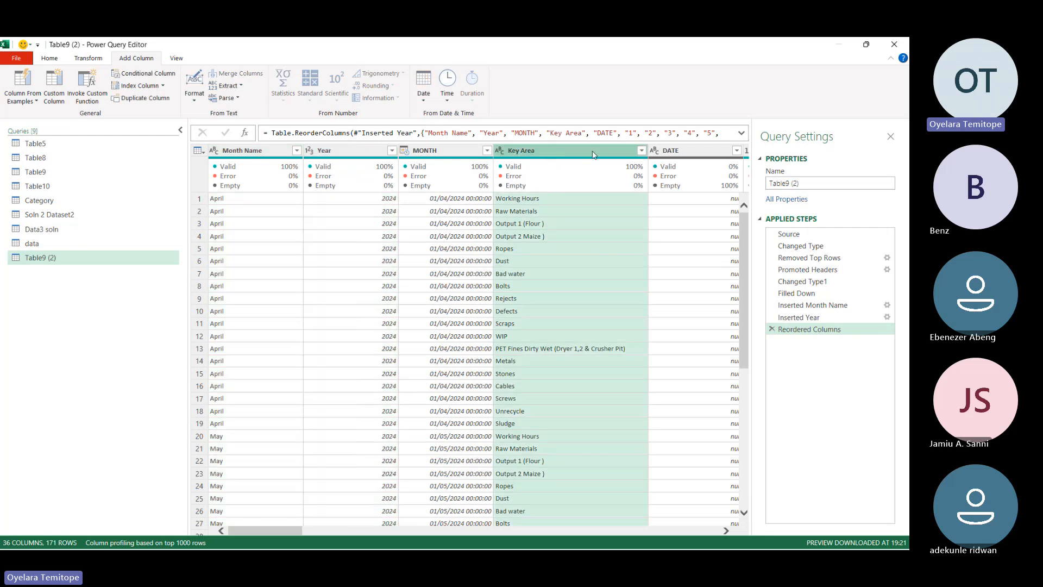
left_click(691, 154)
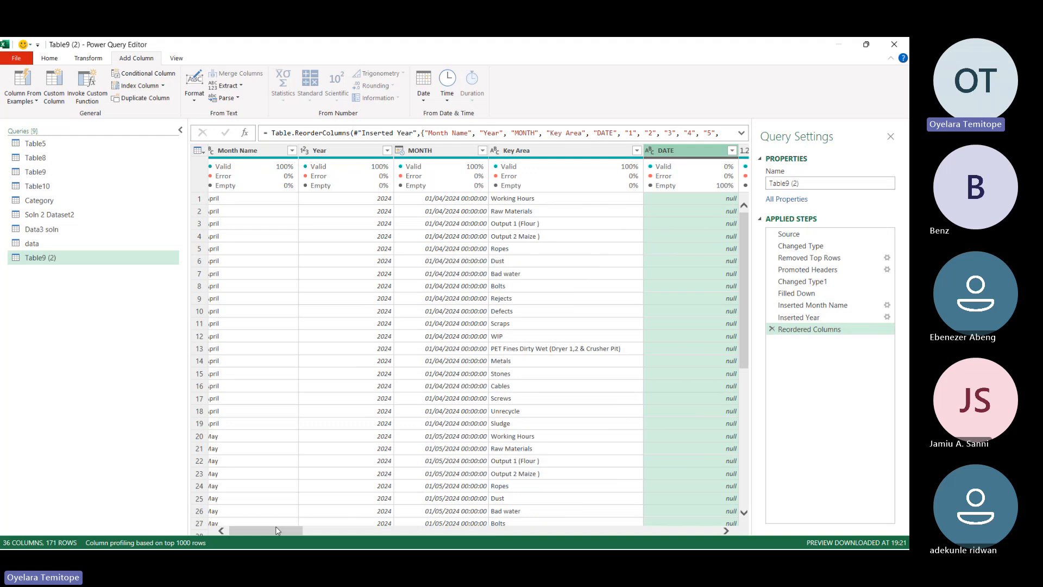
left_click_drag(277, 530, 444, 545)
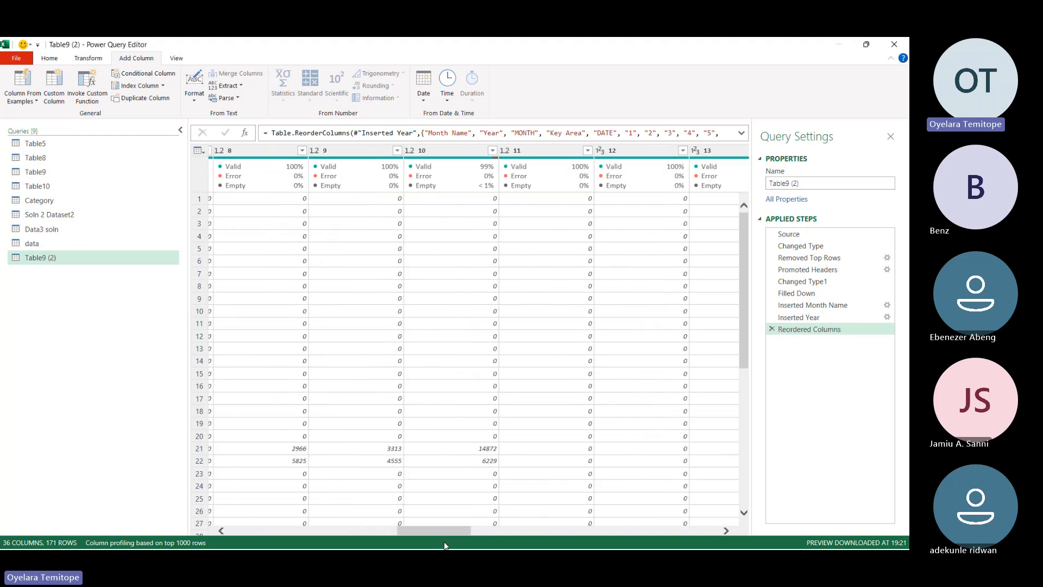
left_click_drag(444, 543, 190, 519)
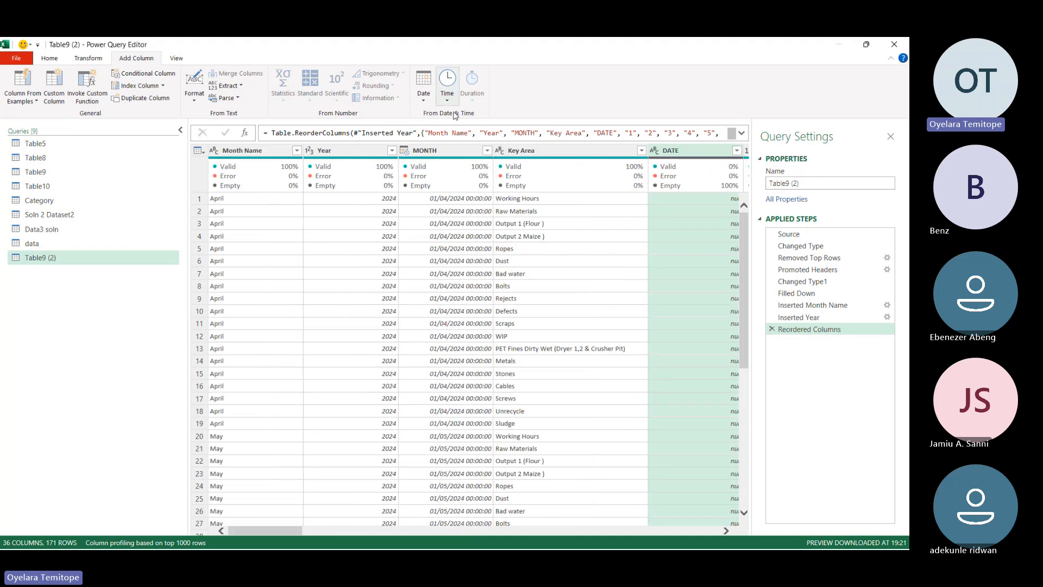
left_click(443, 154)
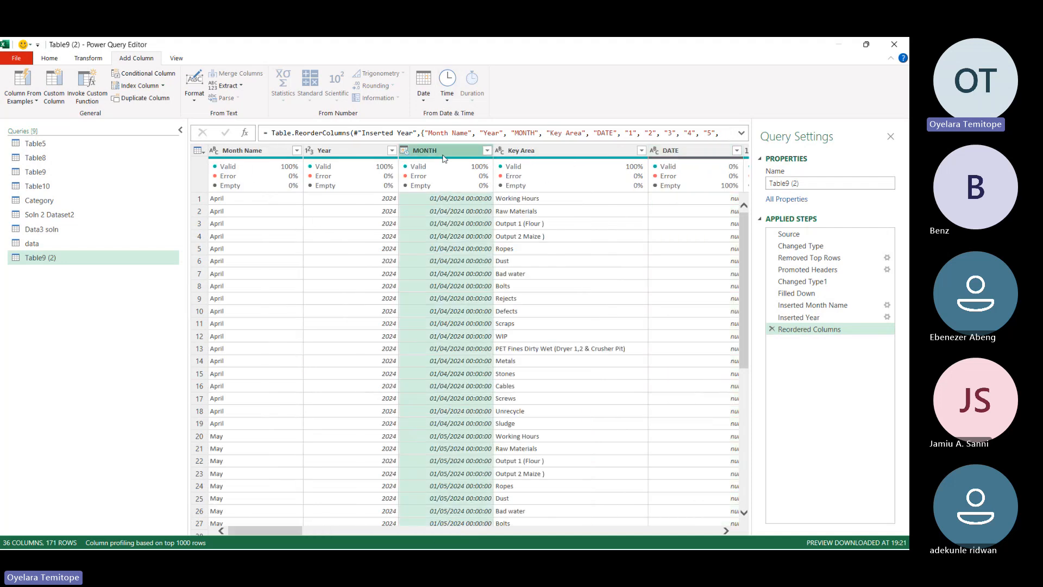
left_click(683, 151, "ctrl")
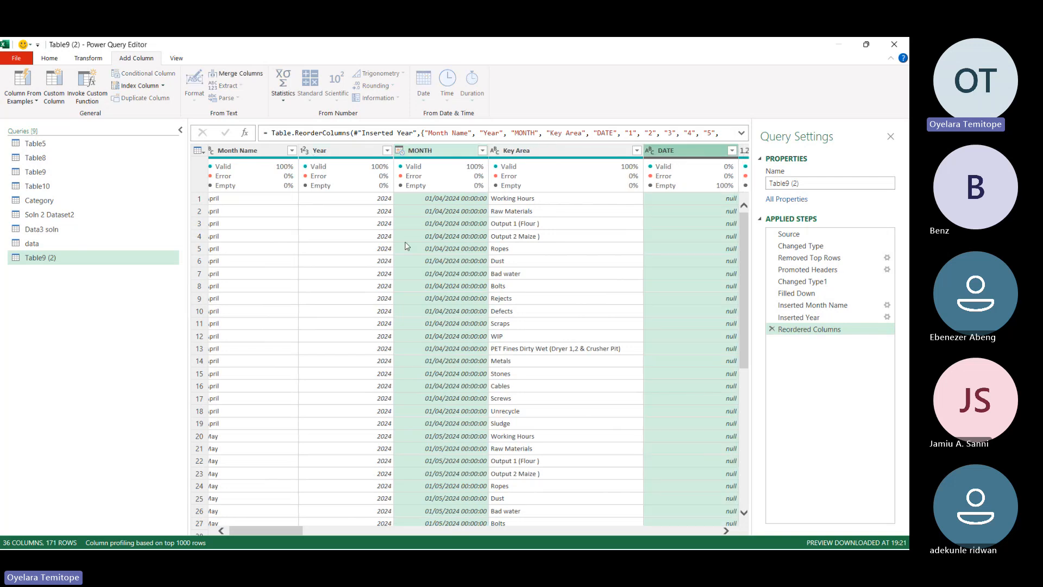
left_click(85, 61)
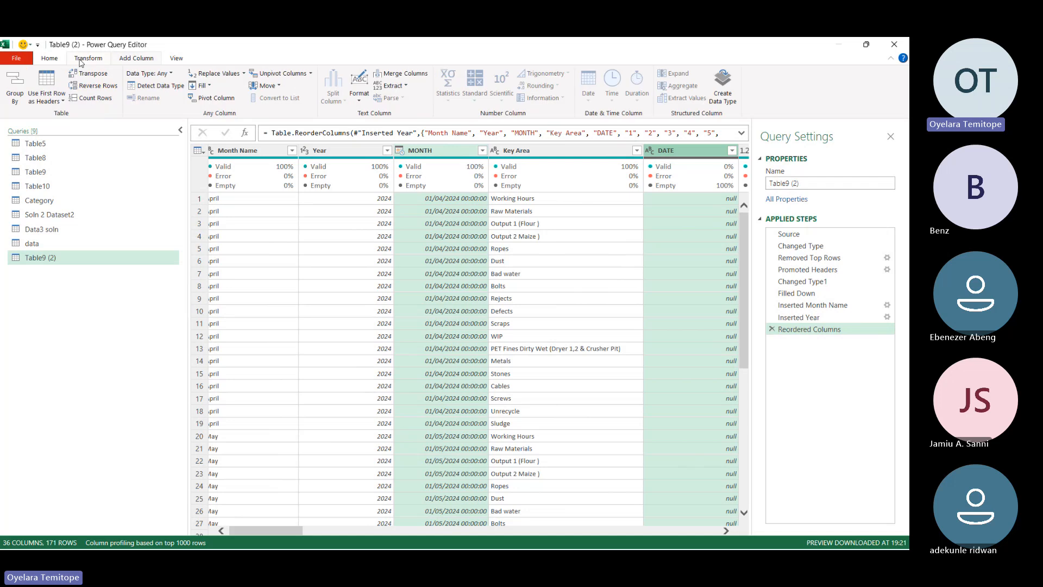
left_click(48, 57)
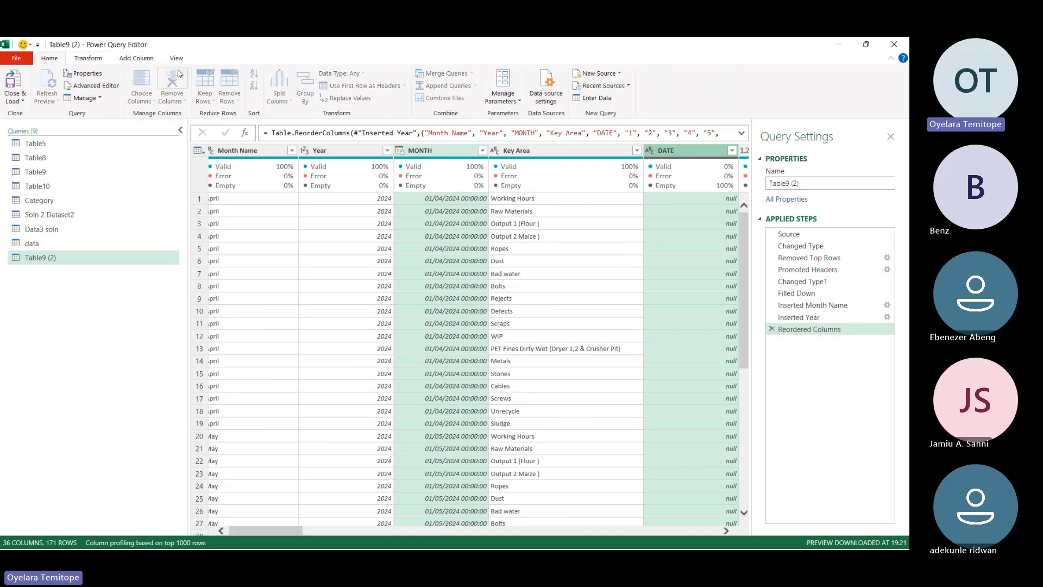
left_click(178, 73)
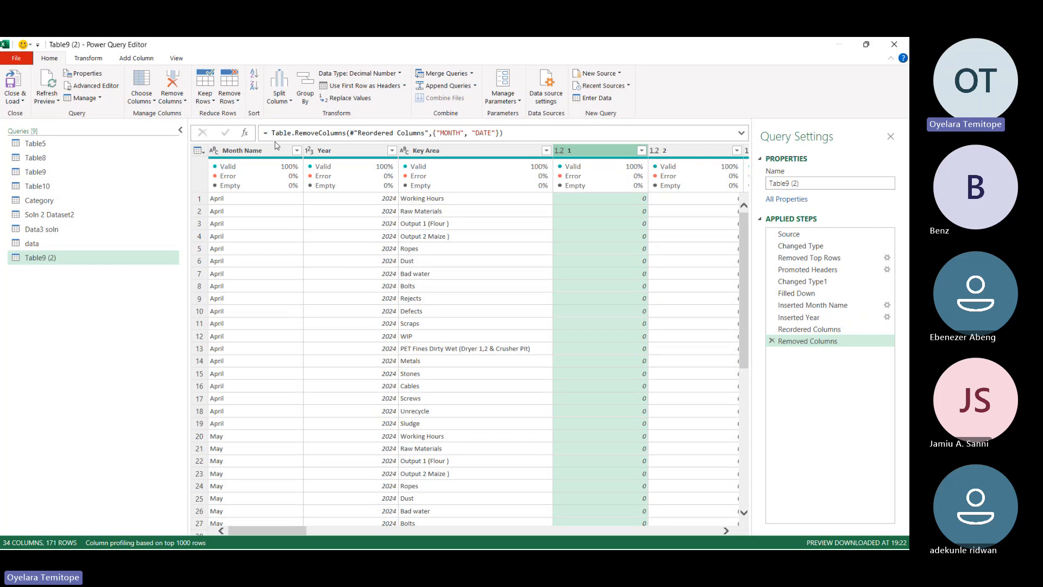
Unpivot all columns other than Month Name, Year and Key Area.
left_click(256, 152)
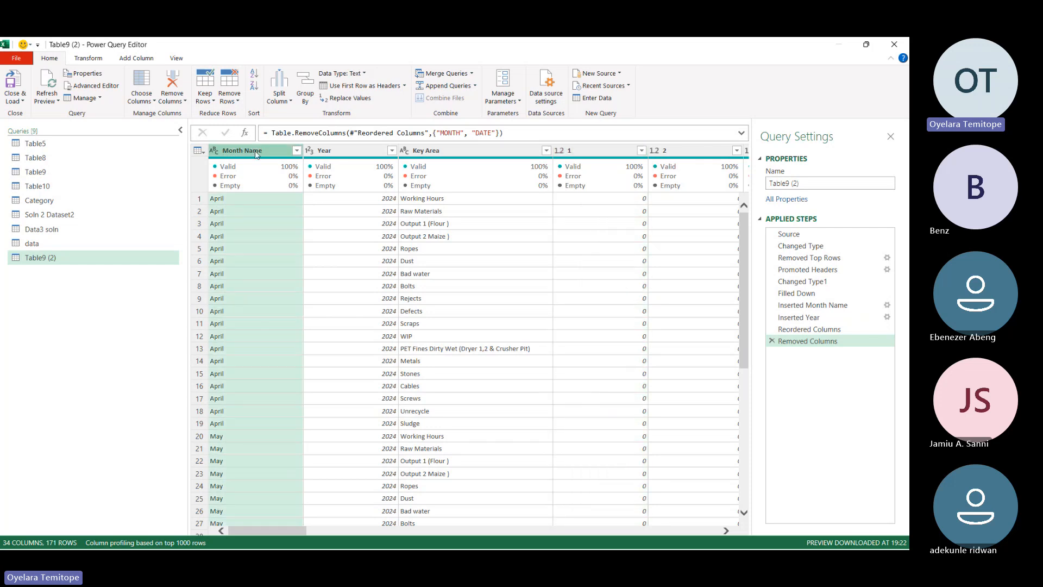
left_click(314, 154)
left_click(432, 152, "shift")
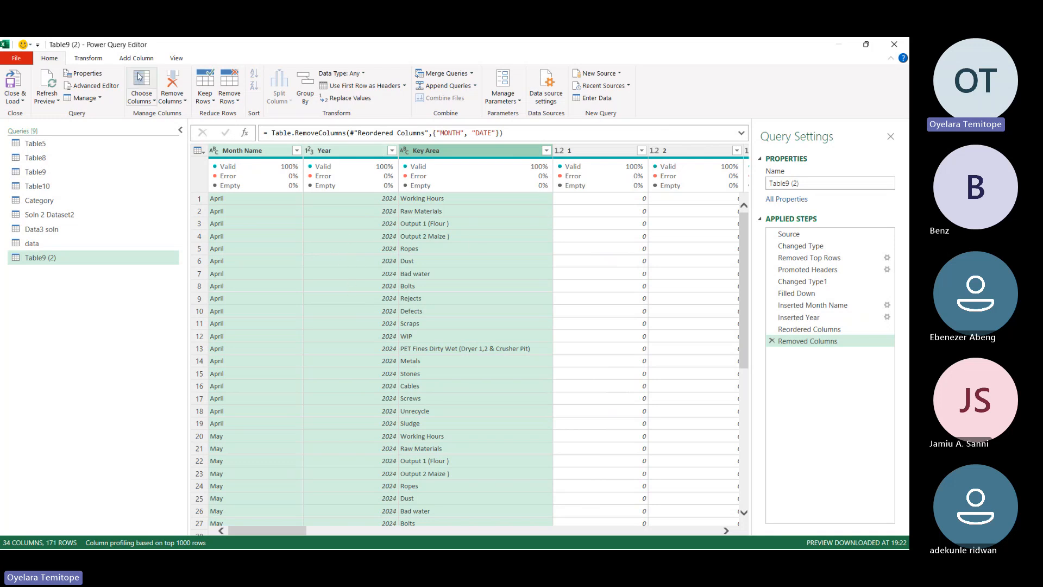
left_click(89, 58)
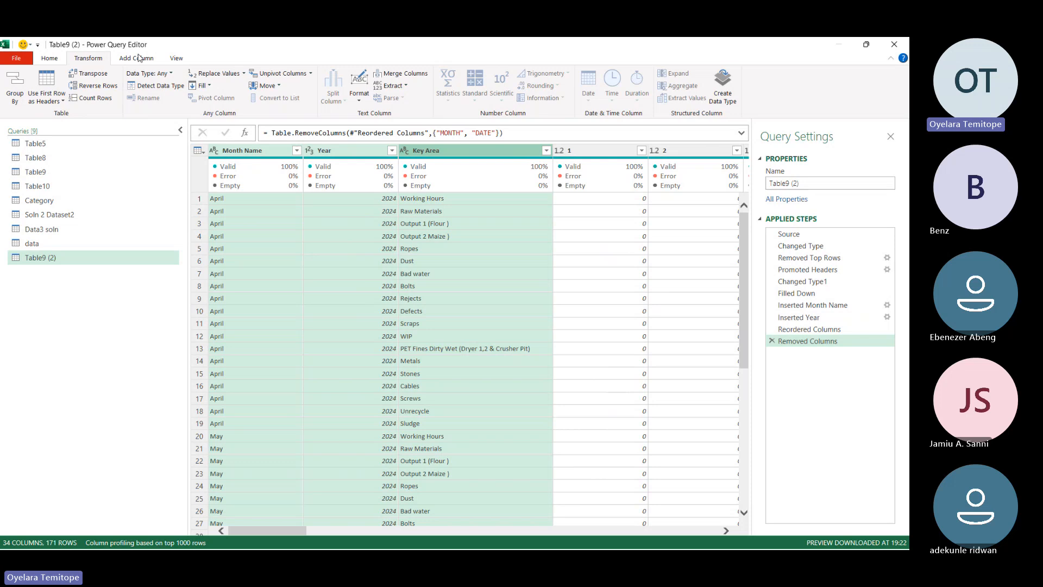
left_click(311, 74)
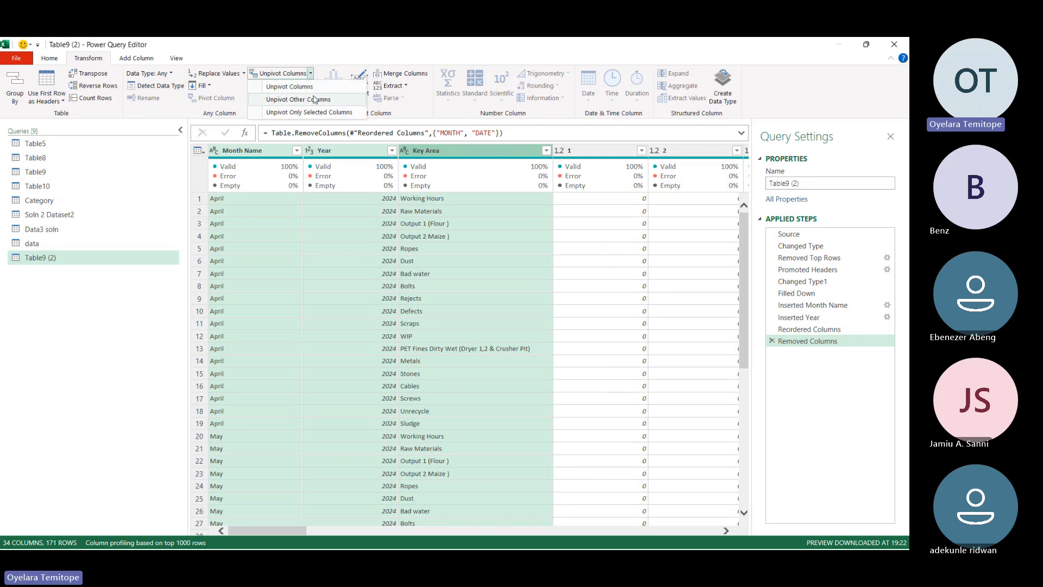
left_click(315, 100)
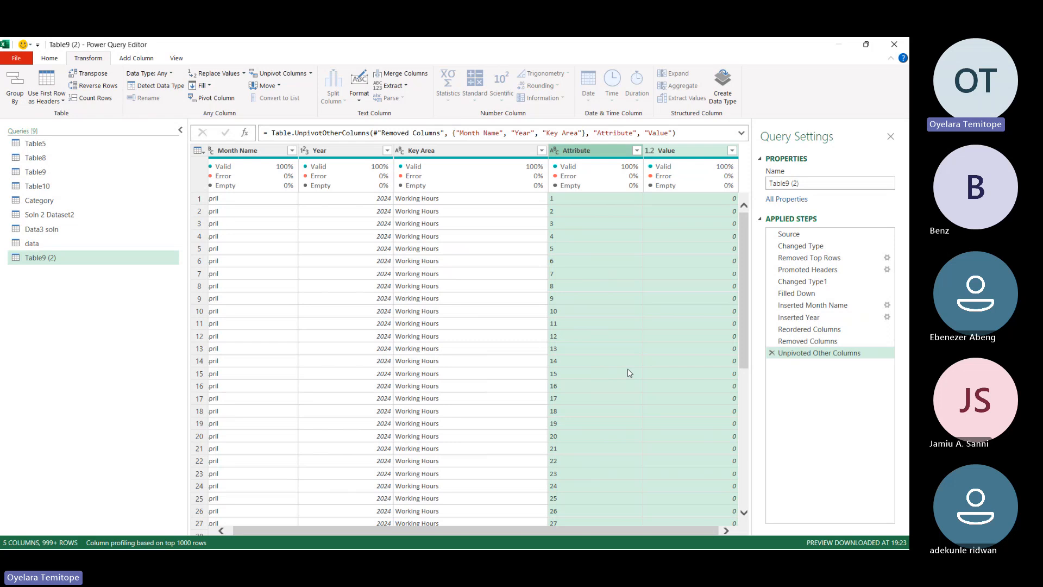
Examine the unpivoted Attribute and Value columns, checking how the day numbers run for each key area within April.
scroll(589, 275, "down", 6)
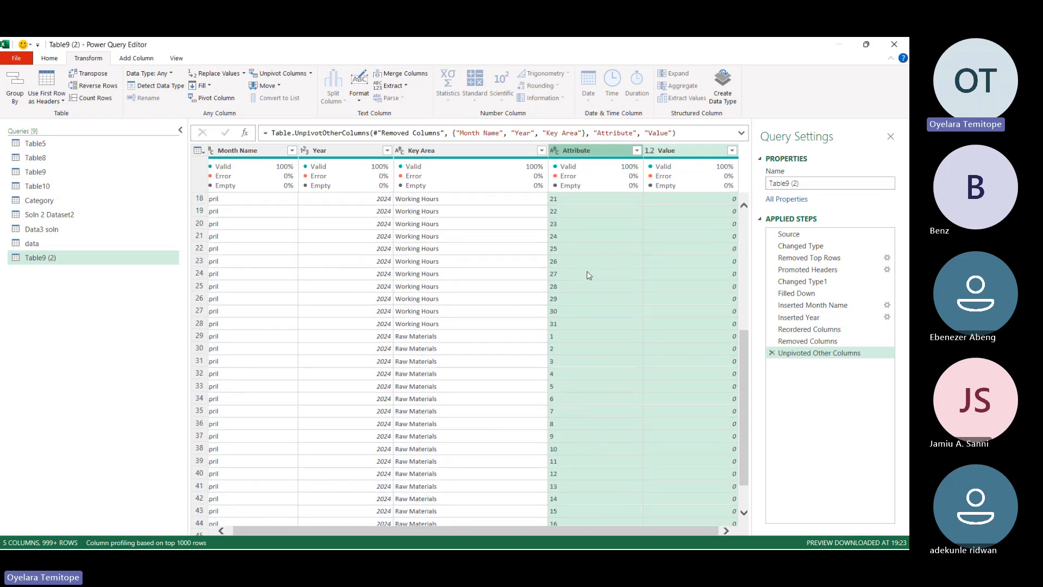
scroll(589, 275, "up", 6)
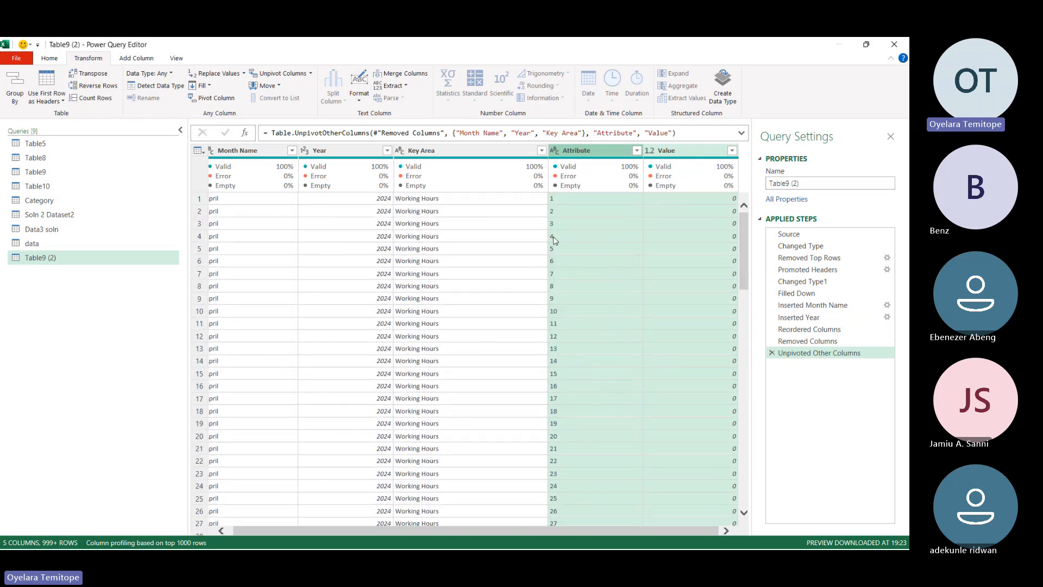
left_click(567, 199)
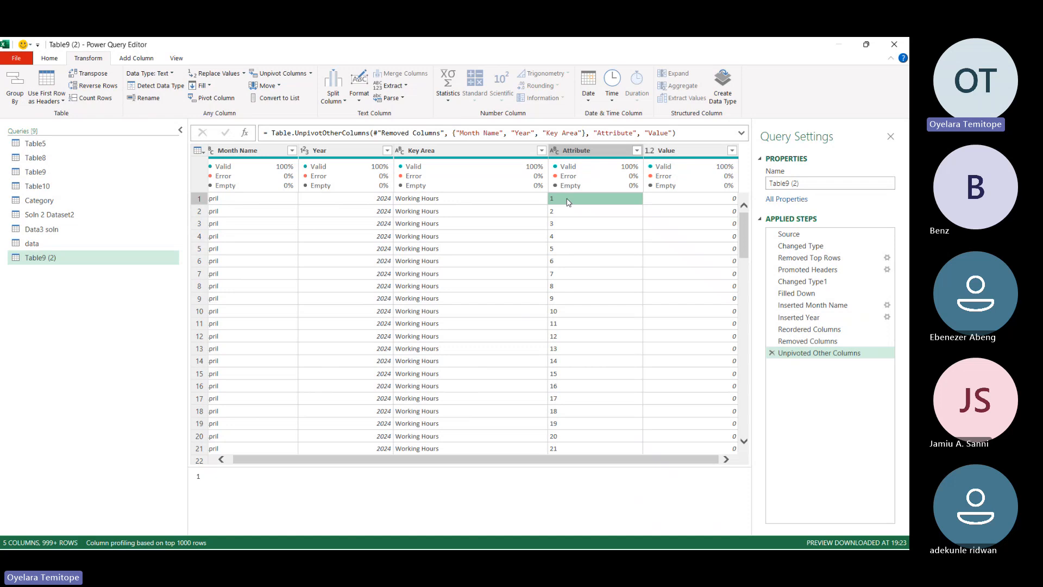
scroll(454, 239, "left", 1)
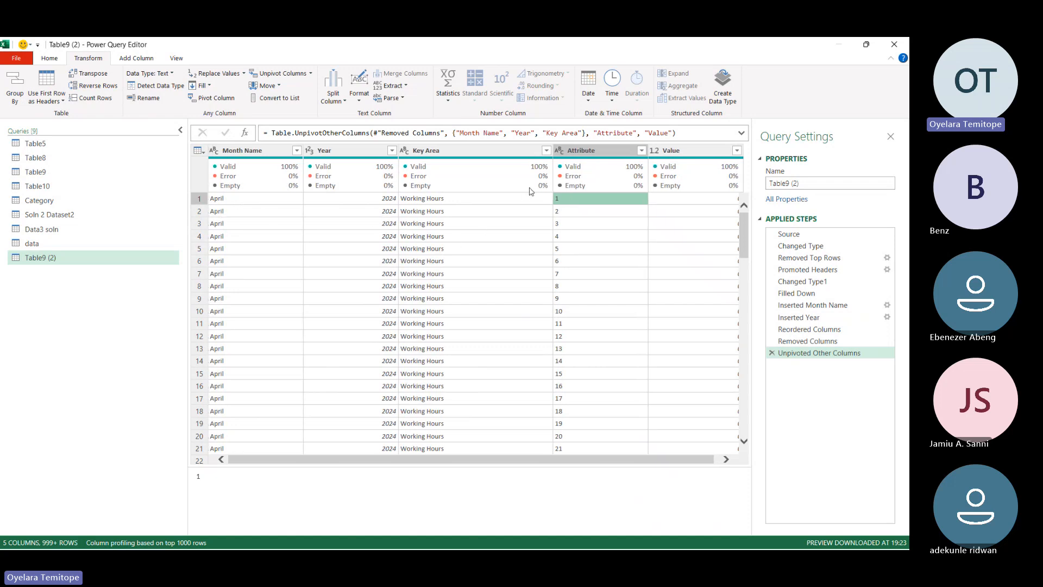
scroll(604, 214, "right", 1)
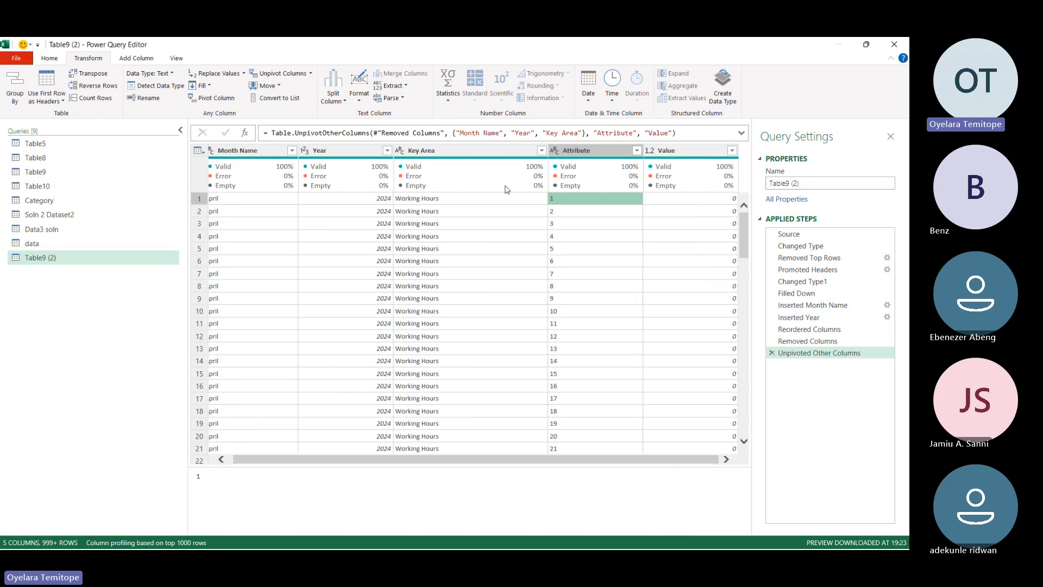
left_click(596, 213)
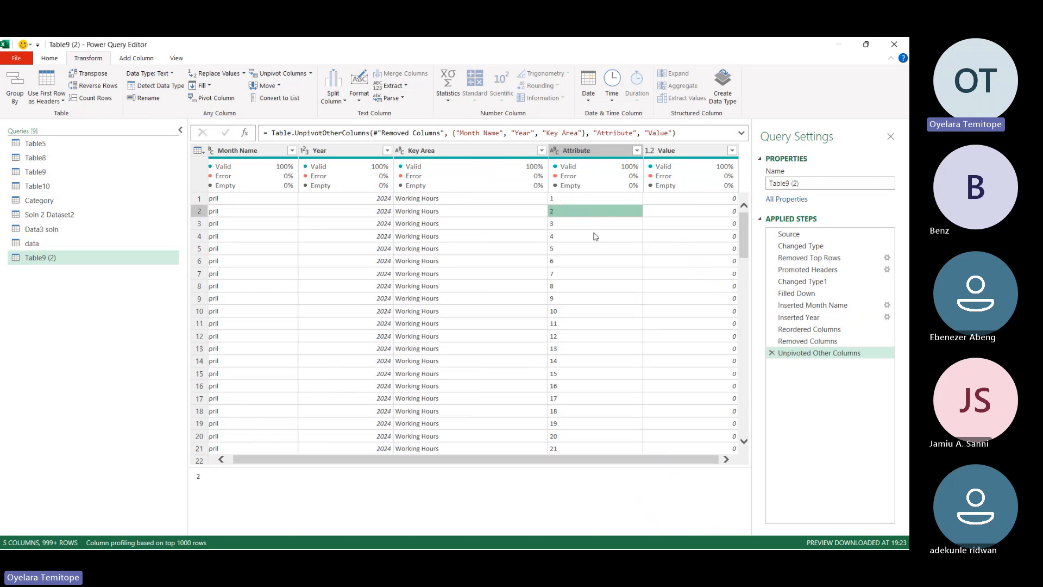
left_click(595, 236)
scroll(595, 236, "down", 8)
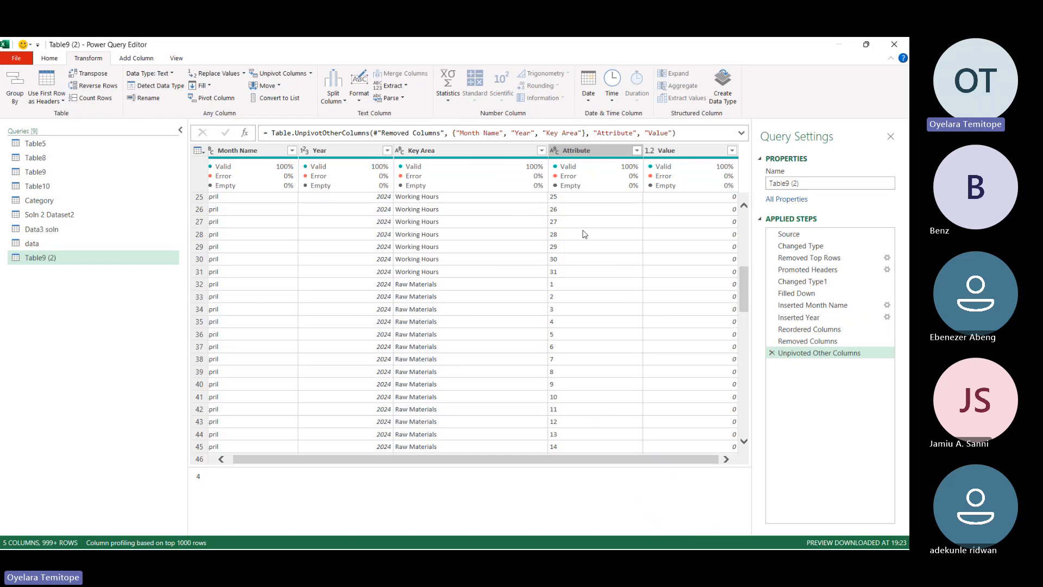
left_click(559, 273)
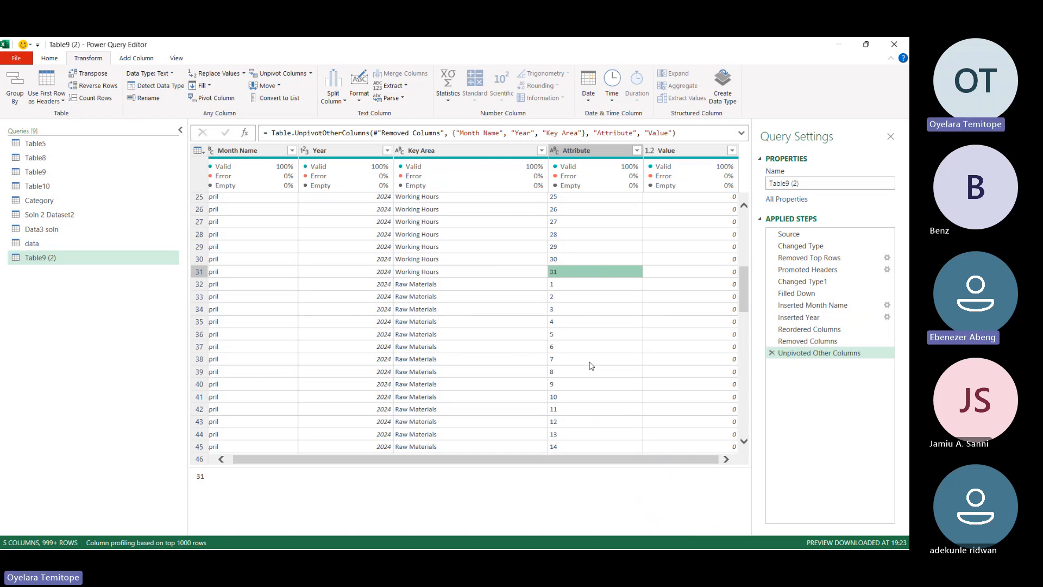
Delete the Unpivoted Other Columns step from the query's applied steps.
left_click(772, 354)
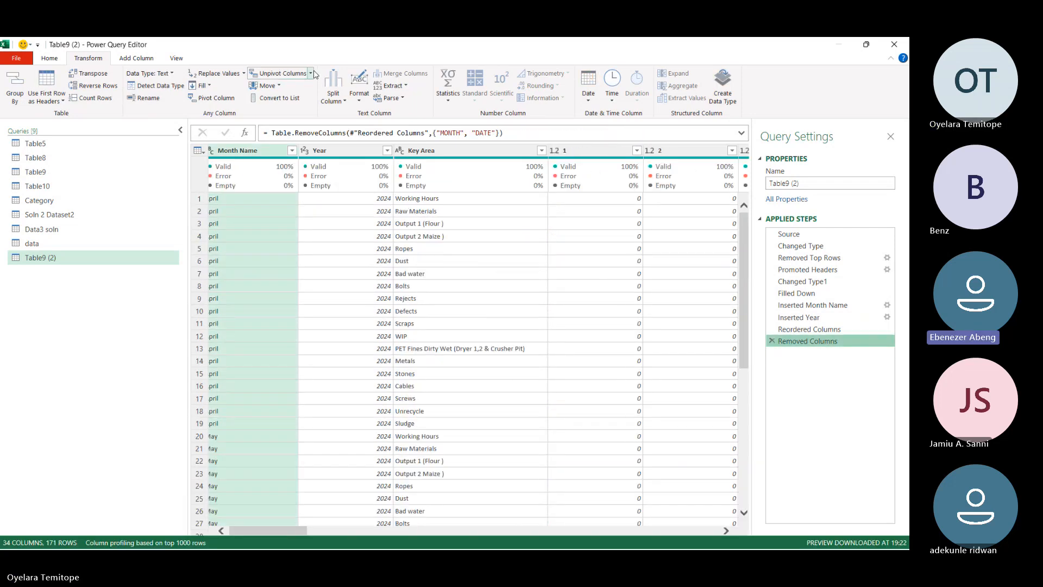
left_click(311, 73)
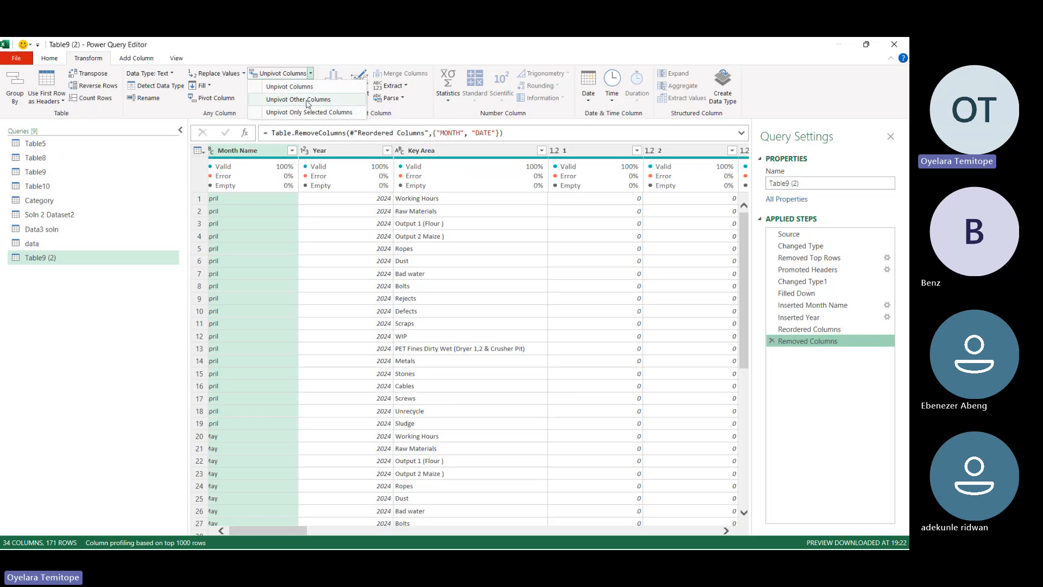
left_click(424, 251)
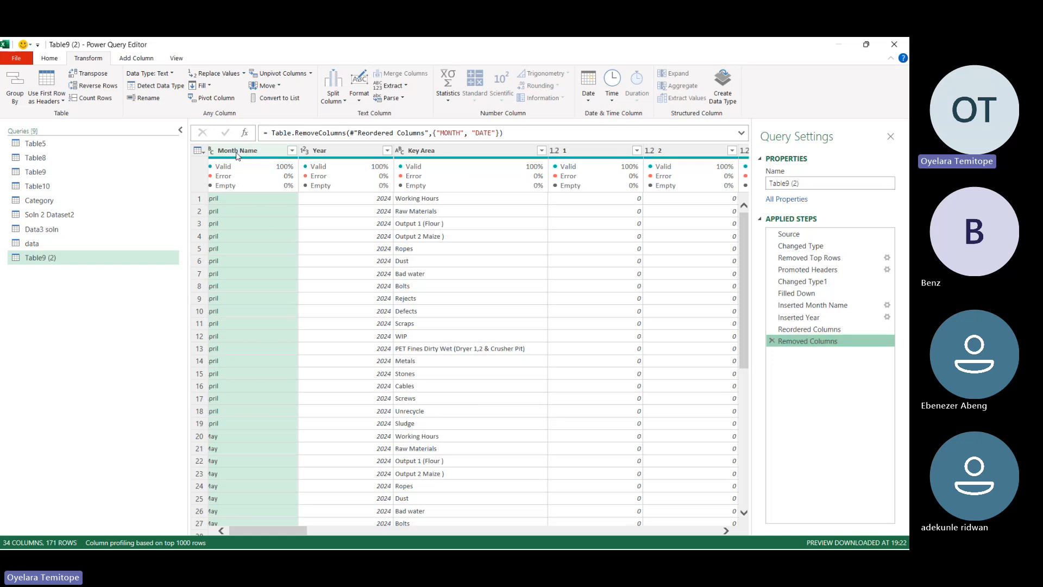
Keep Month Name, Year and Key Area fixed and unpivot all the other columns into attribute-value rows.
left_click(339, 152, "ctrl")
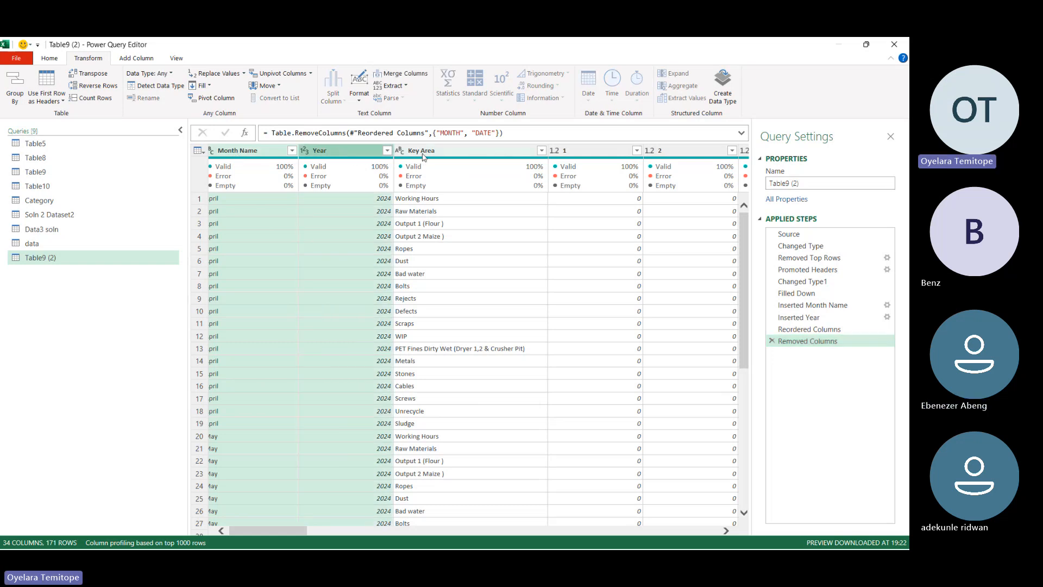
left_click(423, 152, "ctrl")
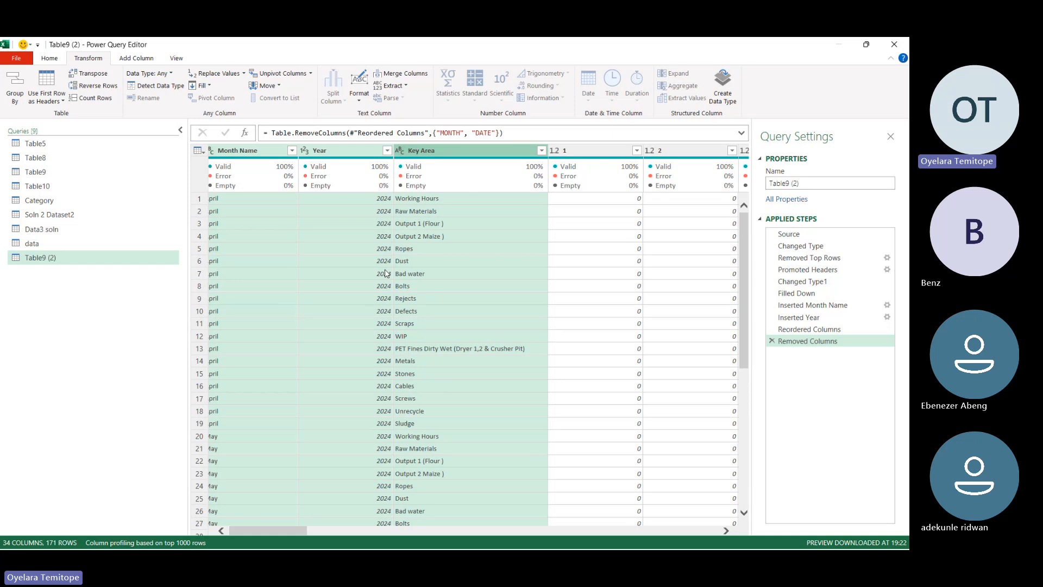
left_click(311, 74)
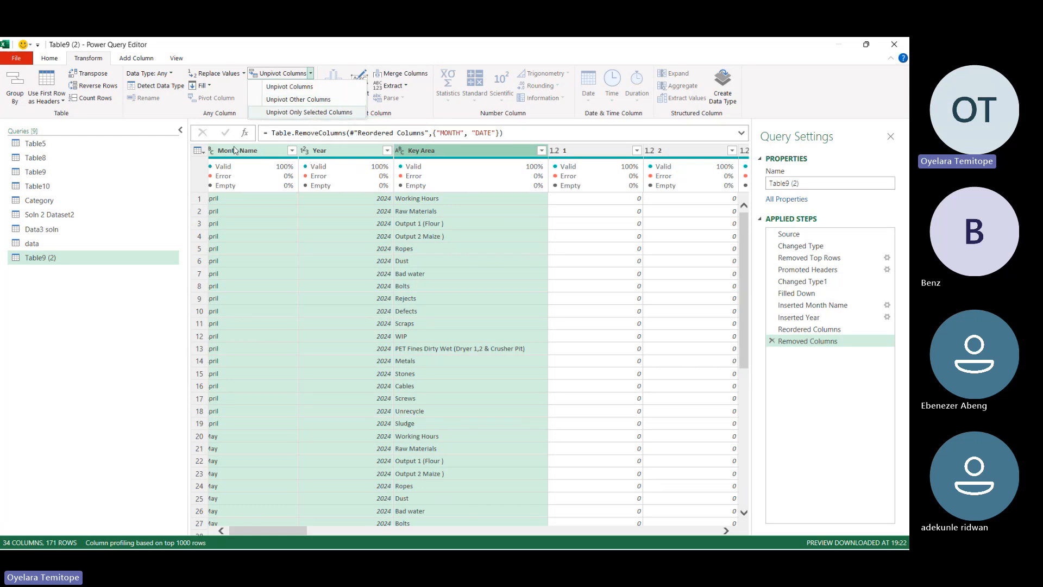
left_click(315, 100)
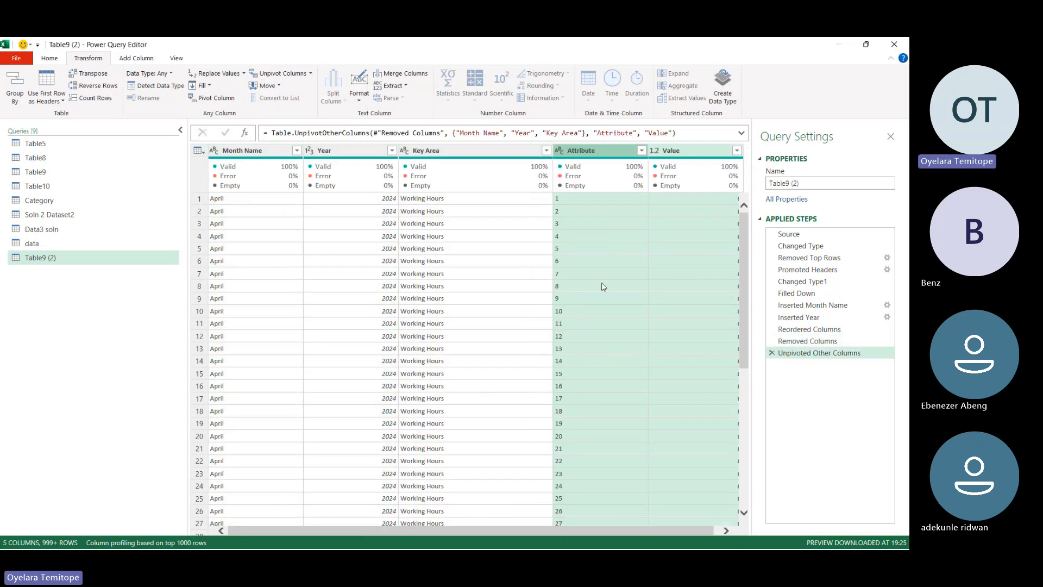
scroll(609, 298, "right", 1)
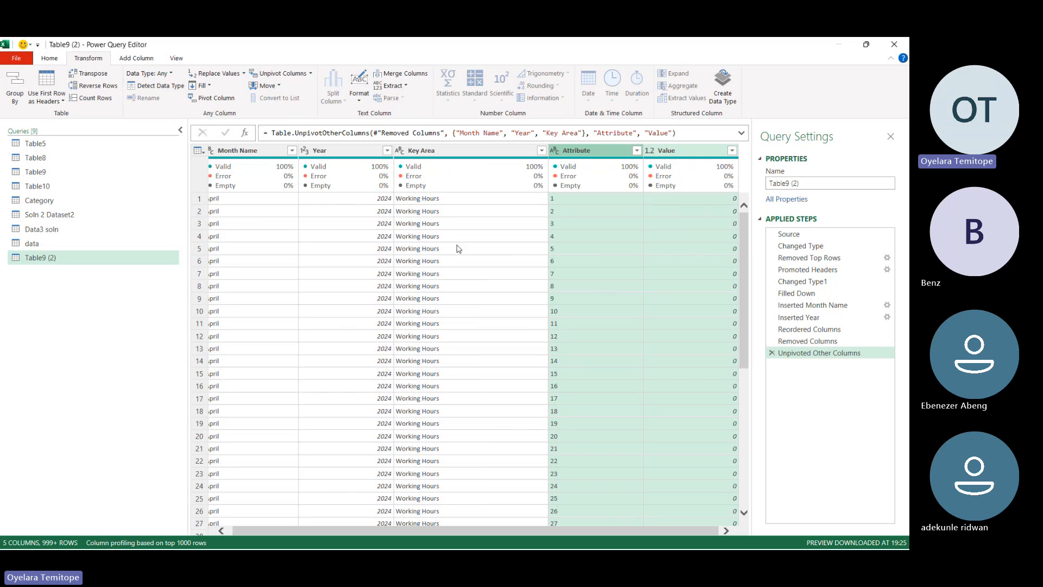
scroll(398, 219, "left", 1)
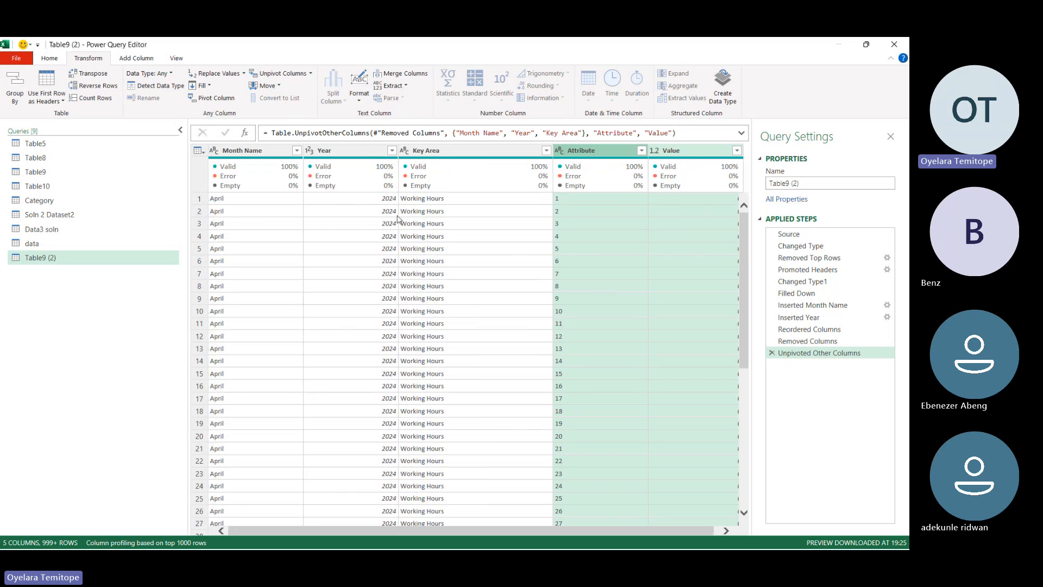
Merge the Month Name, Year and Attribute columns, in that order, into one column using the custom separator "/".
left_click(247, 156)
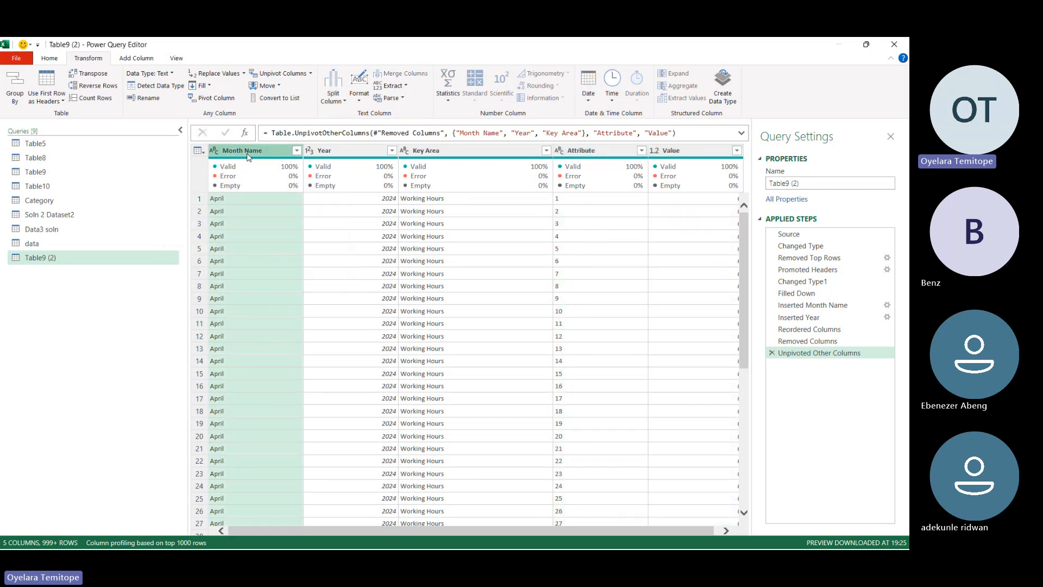
left_click(328, 151, "ctrl")
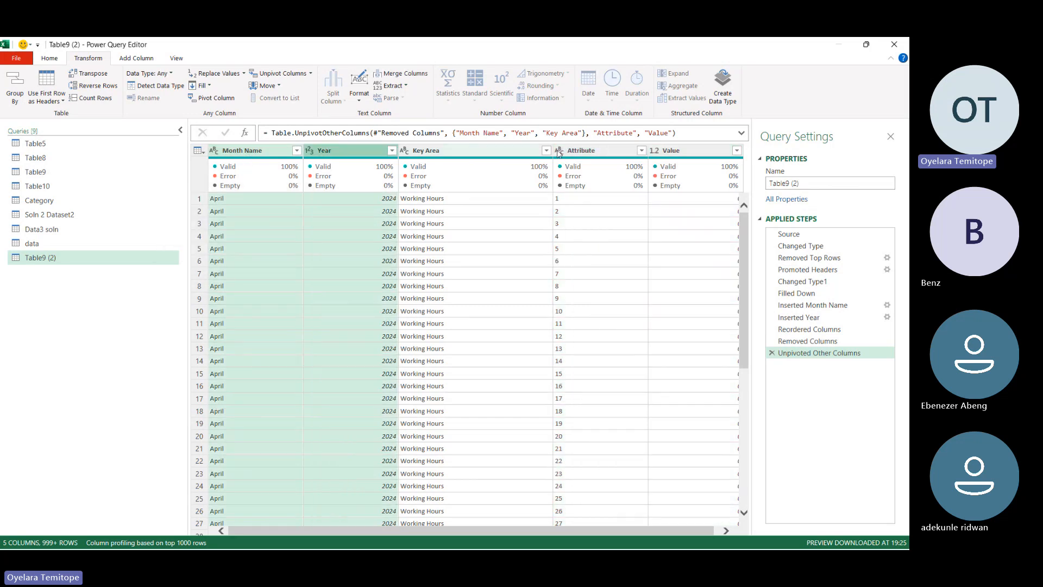
left_click(584, 156, "ctrl")
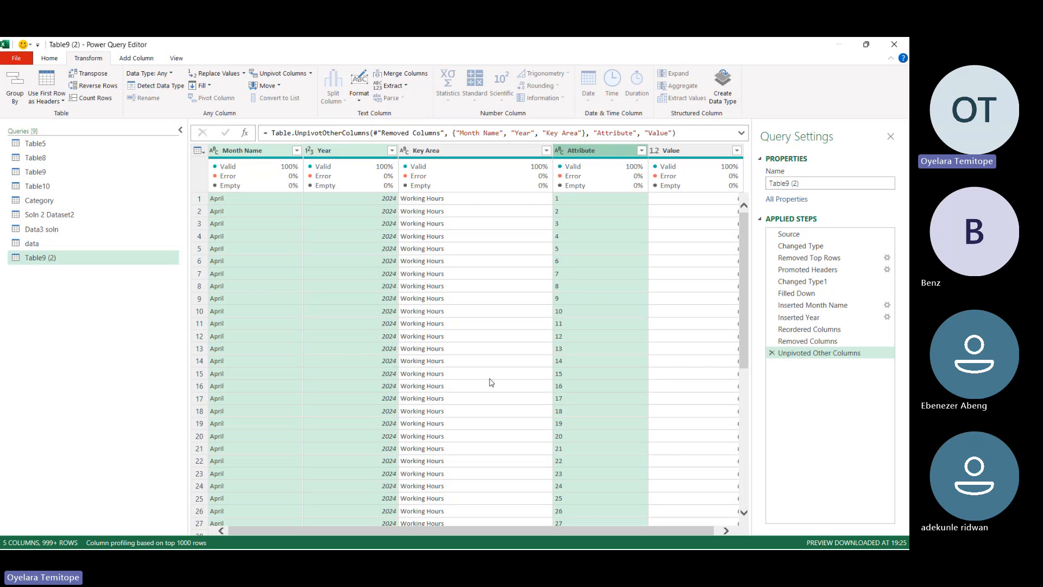
left_click(414, 79)
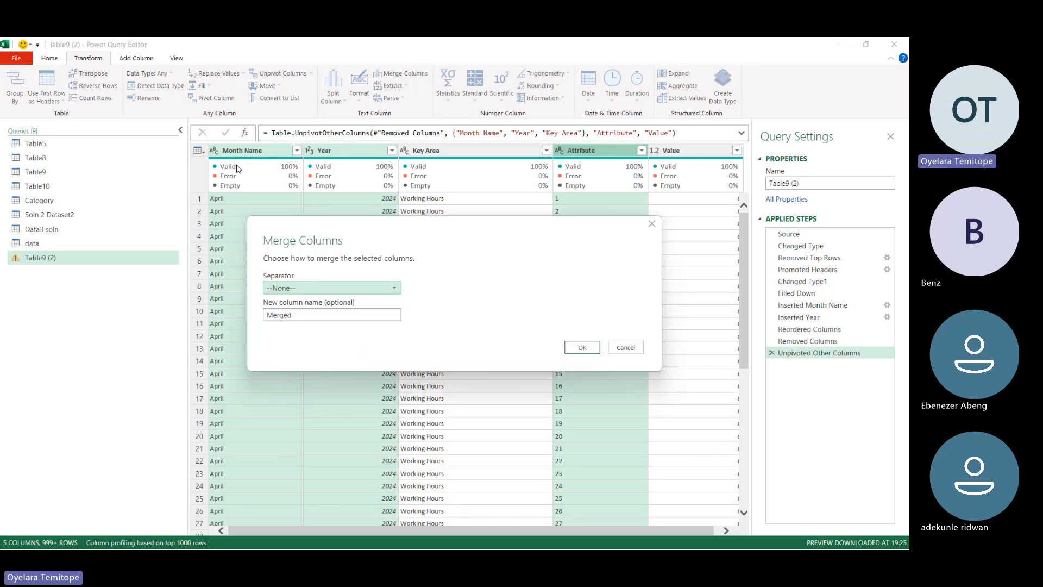
left_click(311, 287)
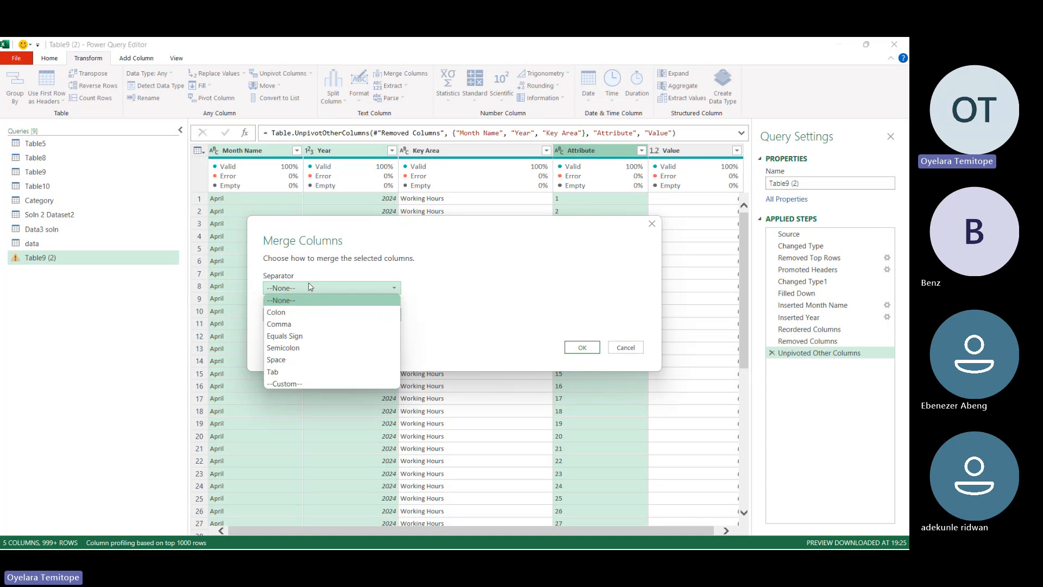
left_click(291, 386)
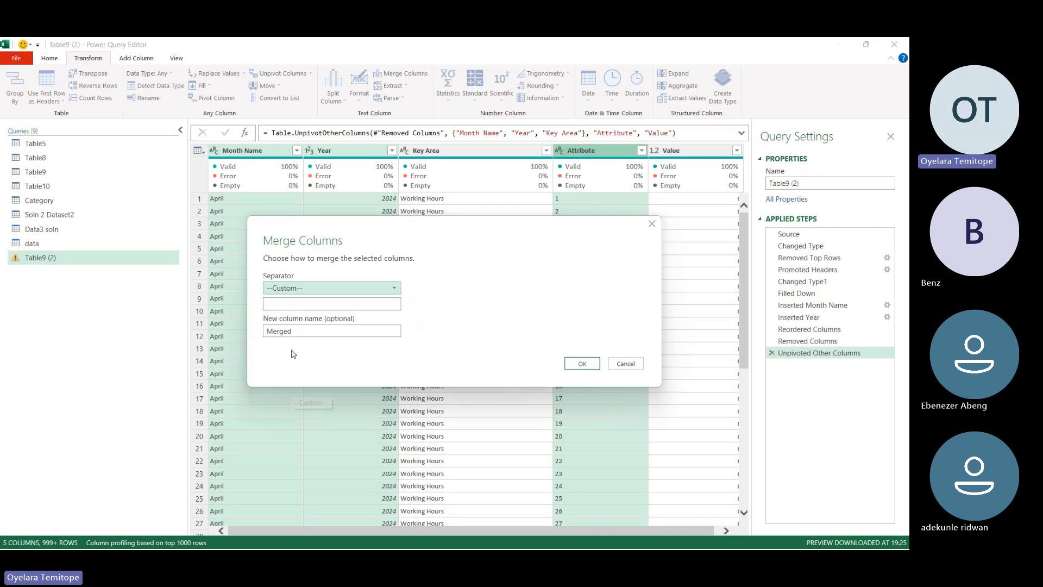
left_click(276, 300)
type("/")
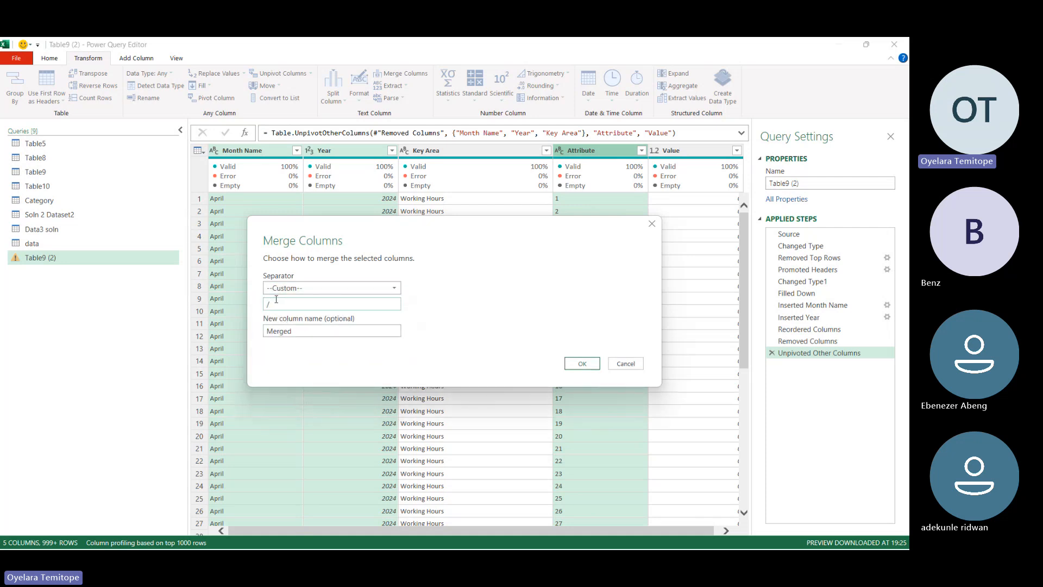
left_click(582, 366)
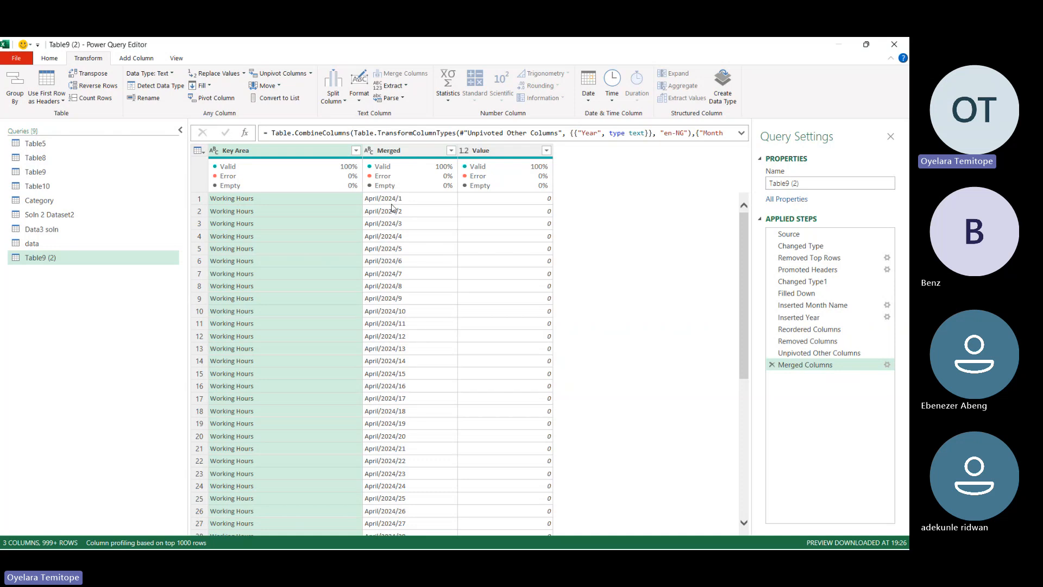
Parse the text in the Merged column into dates and check the converted rows around the end of April.
left_click(399, 154)
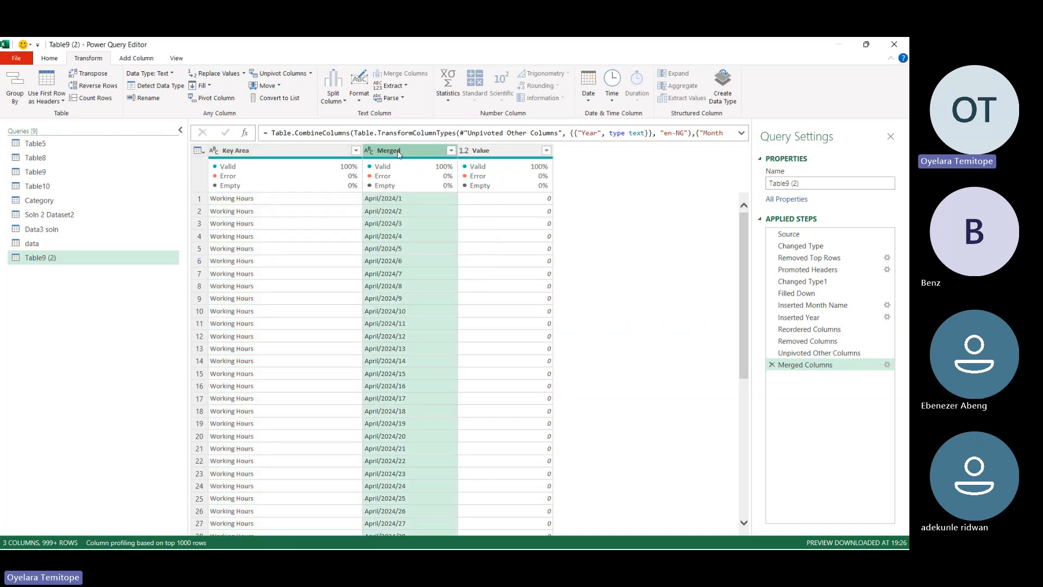
left_click(597, 96)
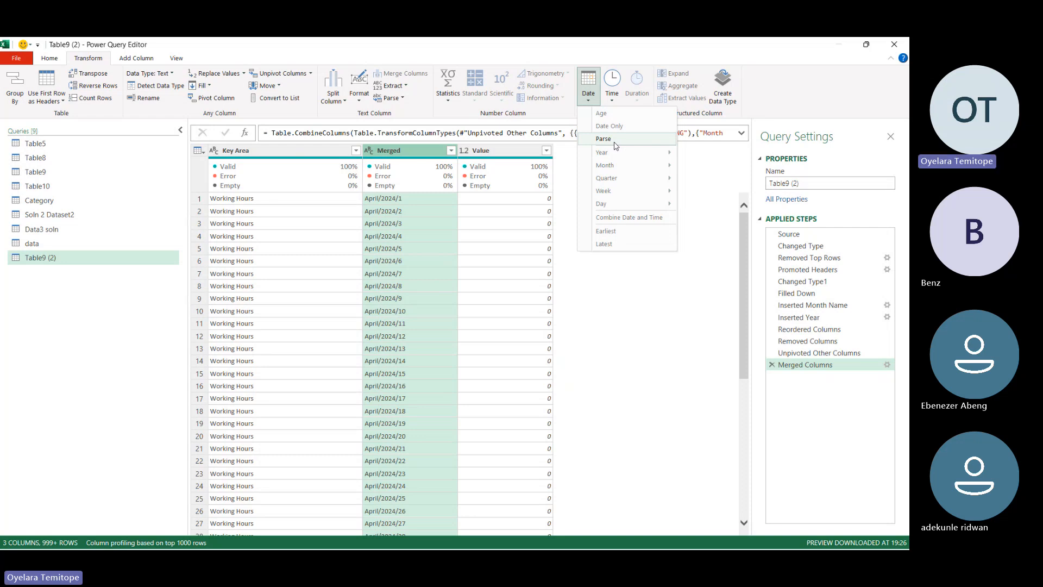
left_click(604, 139)
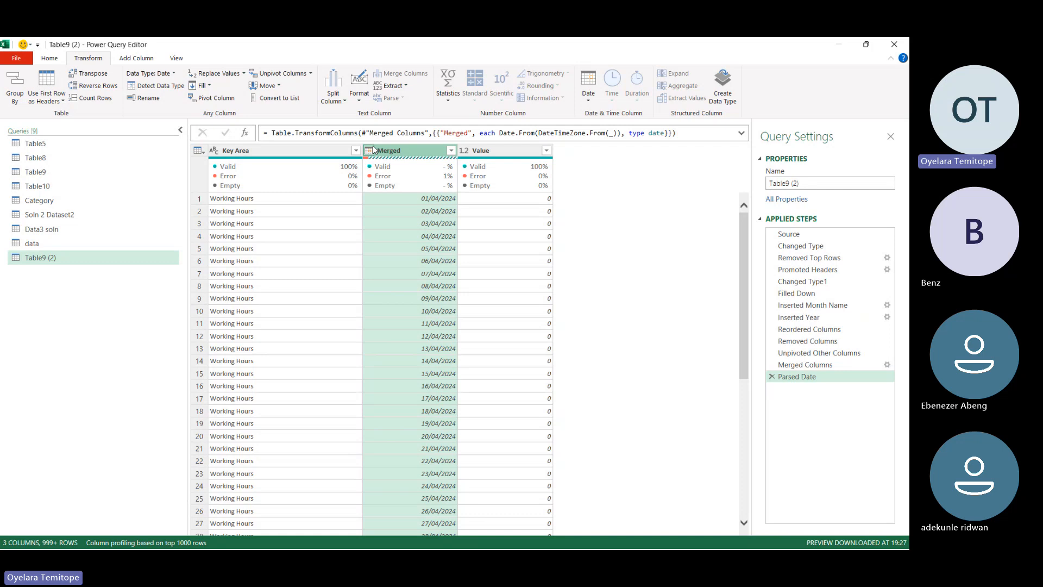
scroll(426, 346, "down", 8)
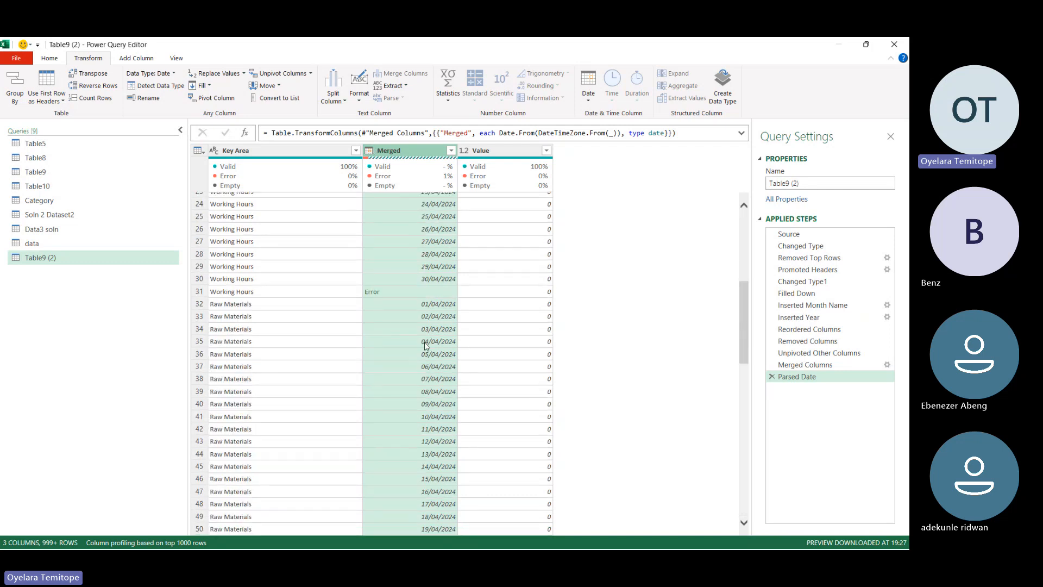
scroll(426, 346, "up", 2)
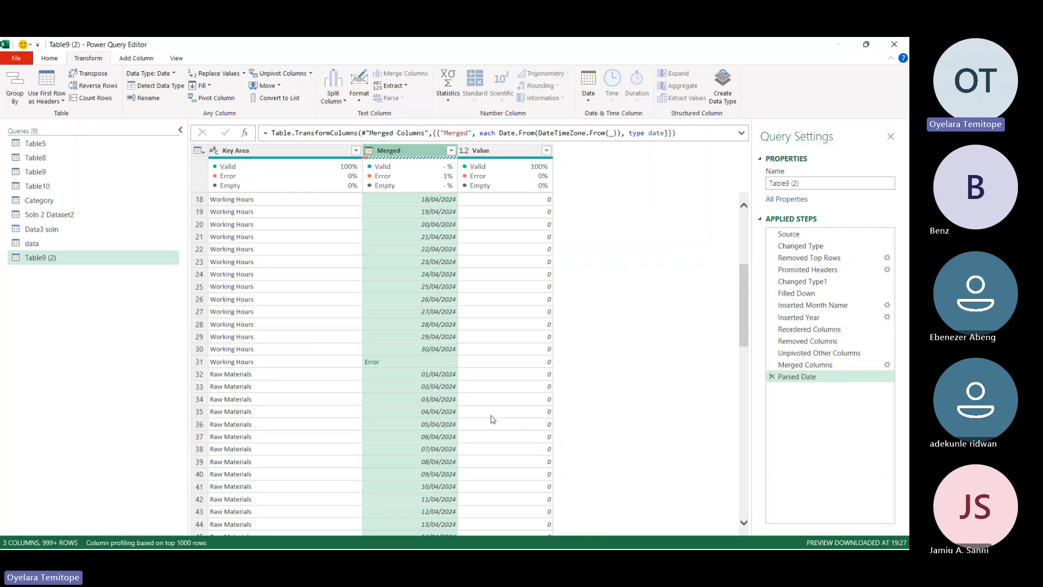
Inspect the date error in row 31 of the Merged column against the April calendar, and delete the drill-down step.
left_click(375, 366)
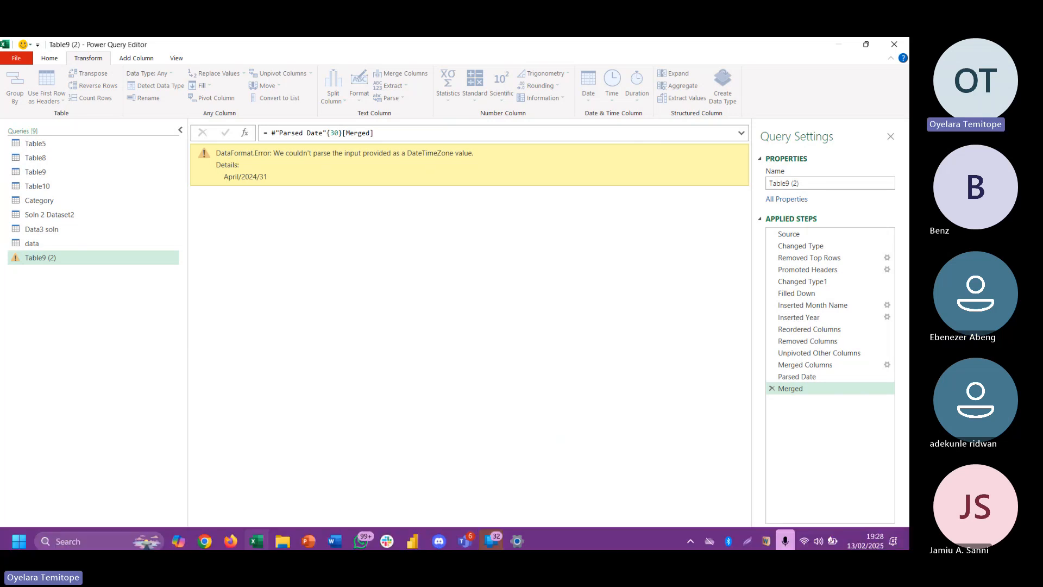
left_click(871, 544)
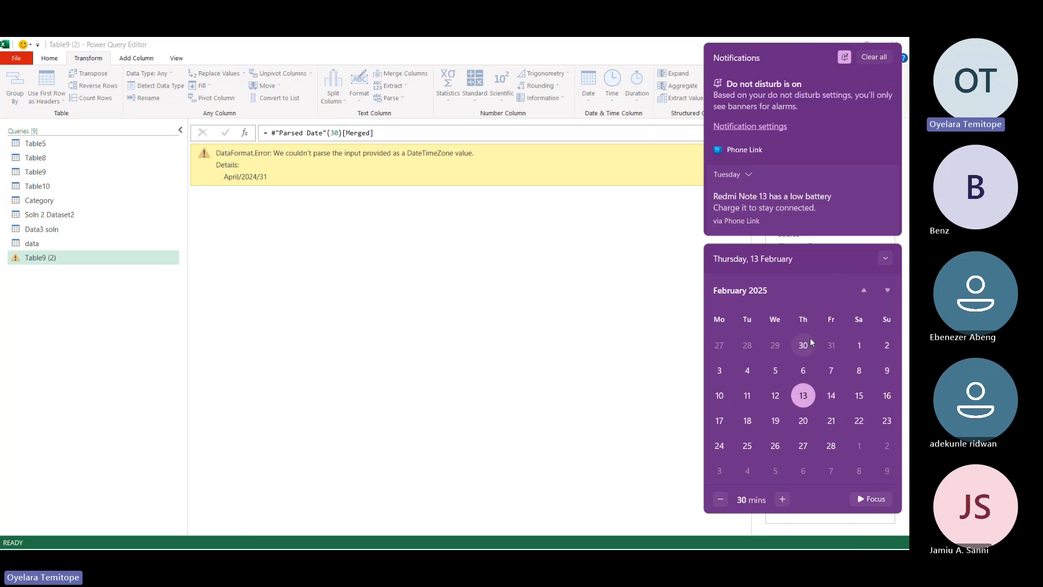
left_click(887, 290)
left_click(888, 290)
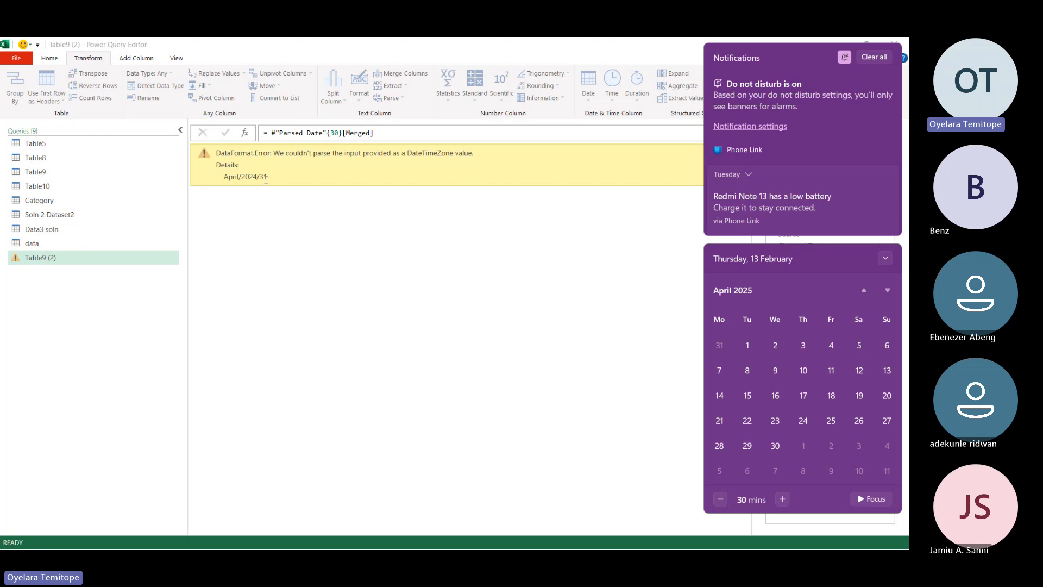
left_click(310, 234)
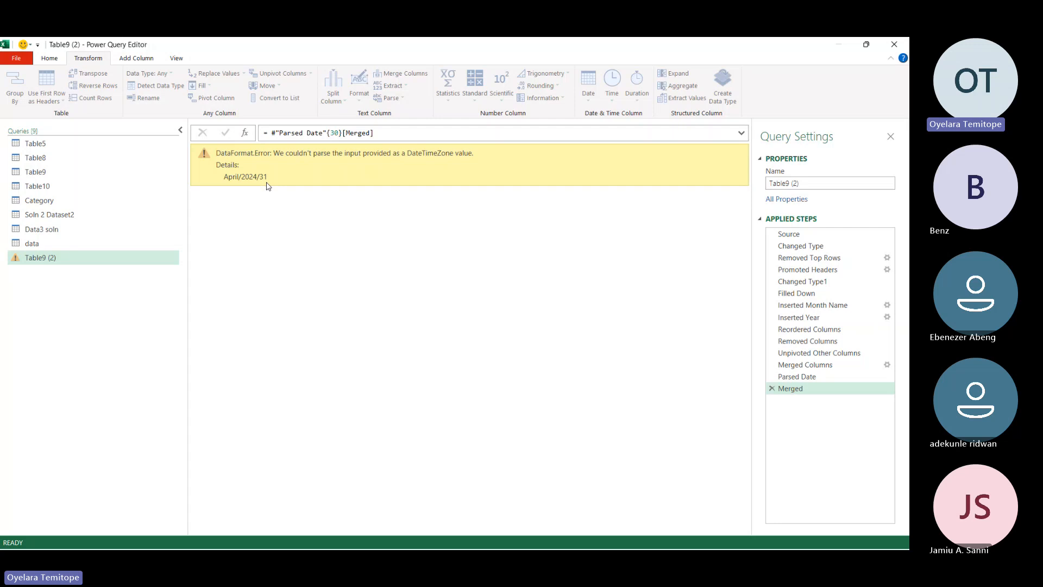
left_click(771, 389)
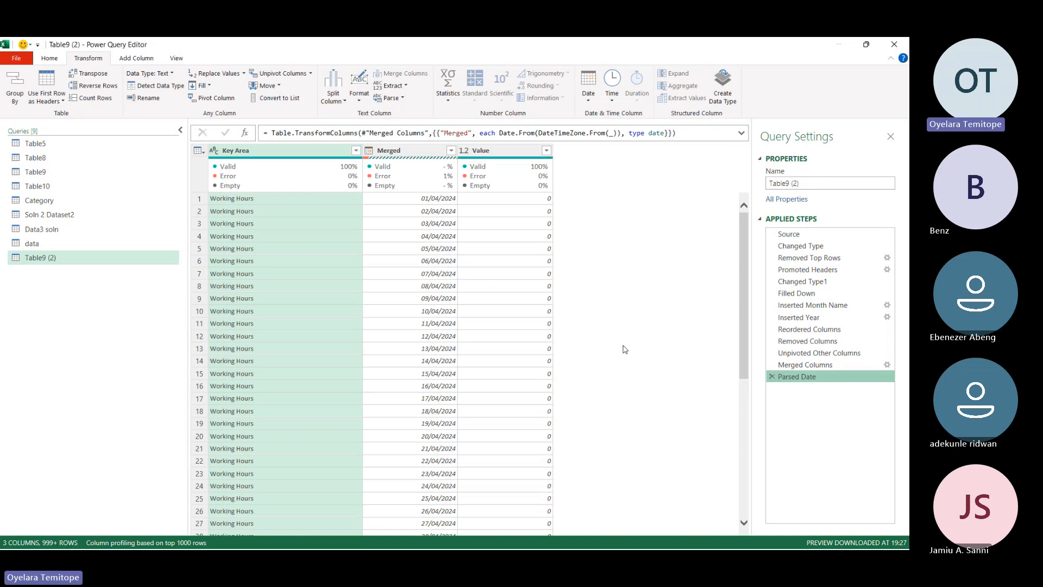
Examine the April and May rows of the Merged column for date errors at the month end of each key area.
scroll(416, 416, "down", 8)
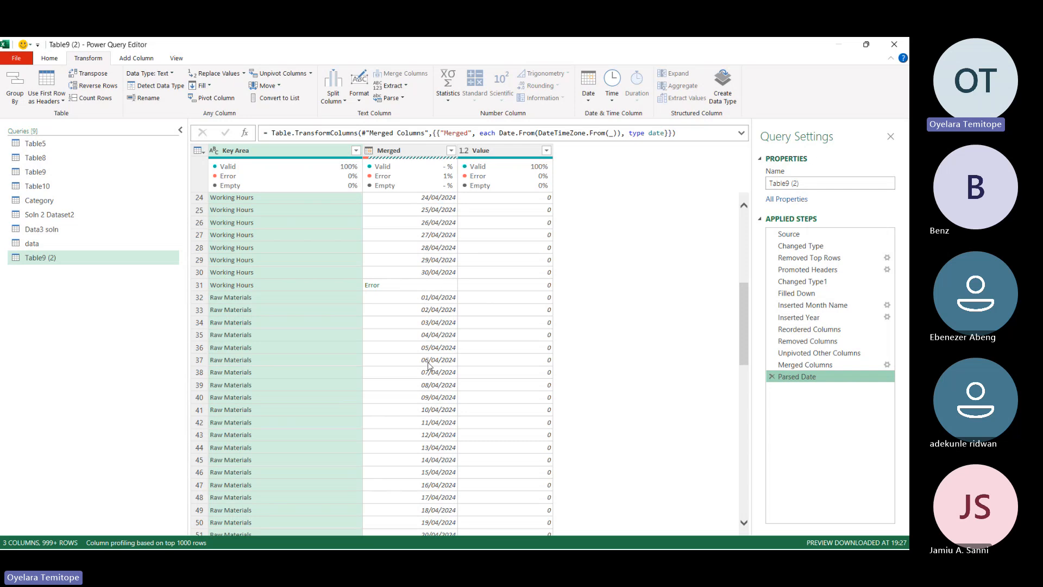
scroll(428, 365, "down", 5)
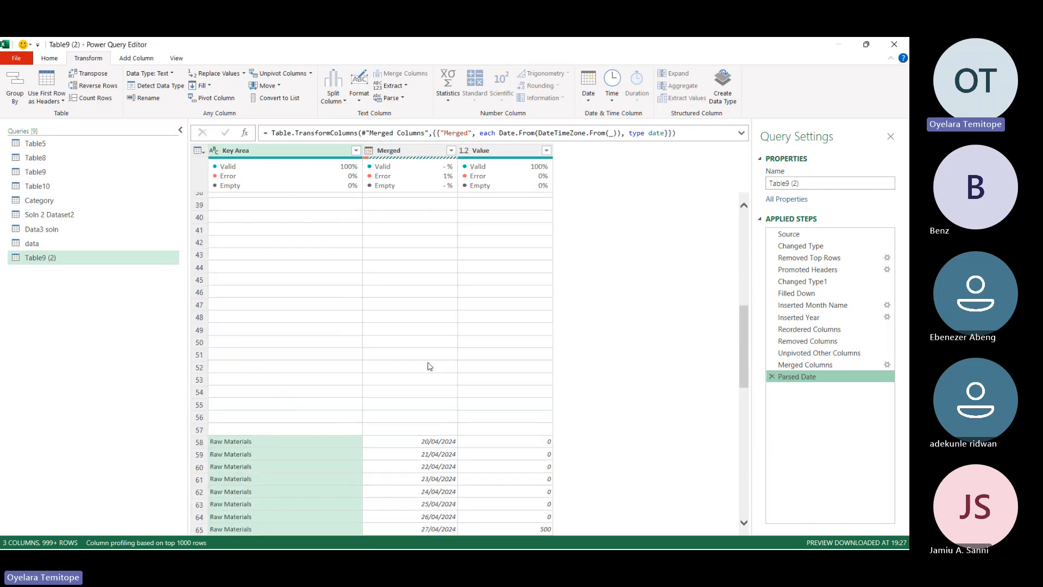
scroll(429, 366, "up", 4)
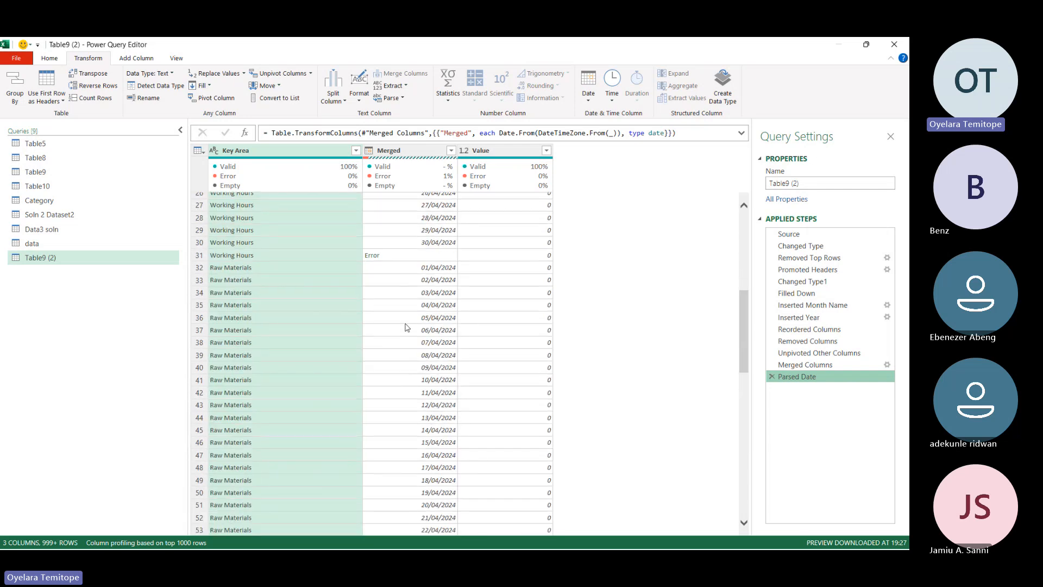
scroll(405, 327, "down", 20)
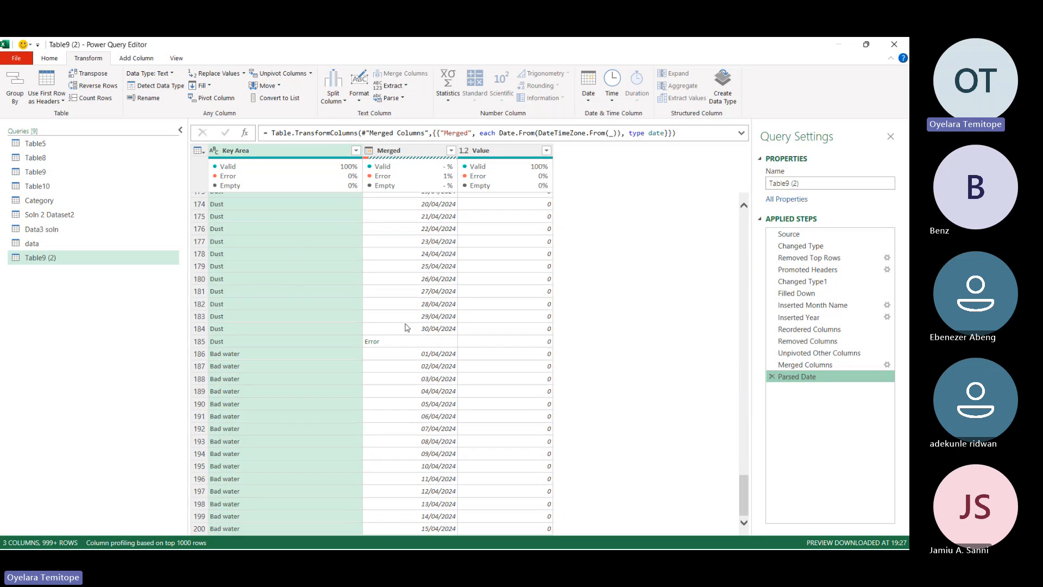
scroll(405, 327, "down", 20)
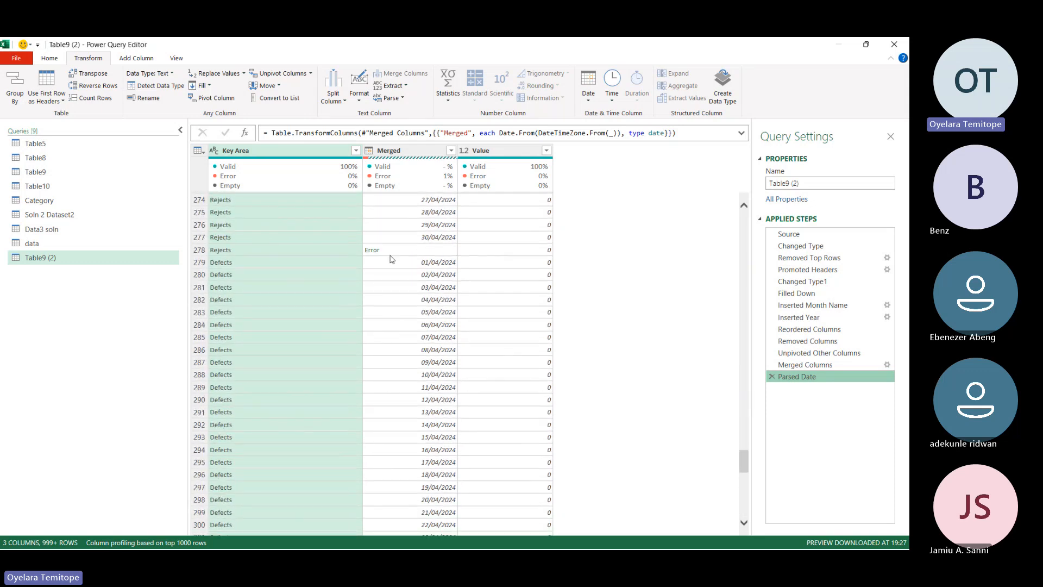
scroll(412, 354, "down", 20)
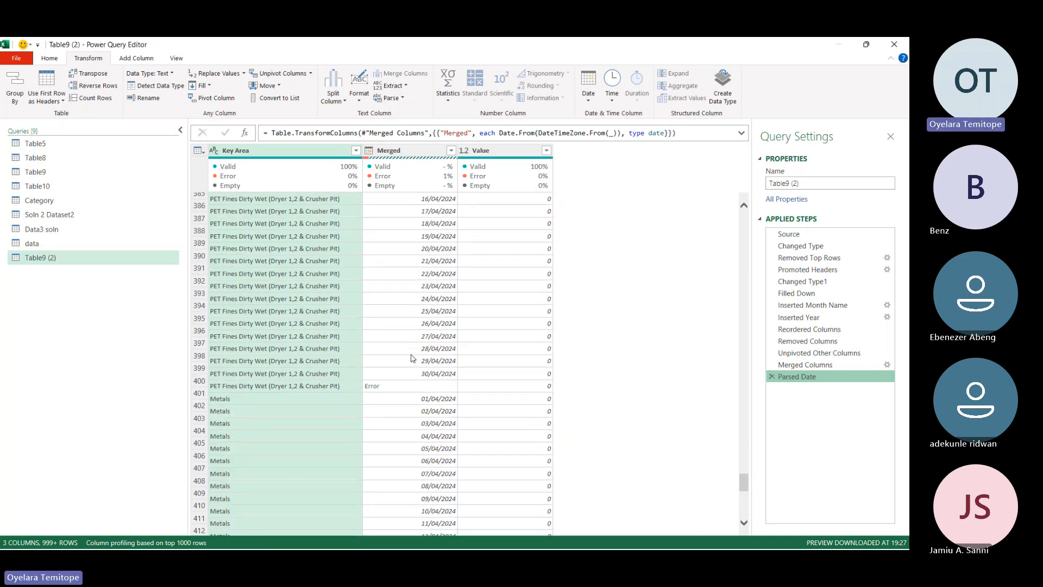
scroll(412, 359, "down", 20)
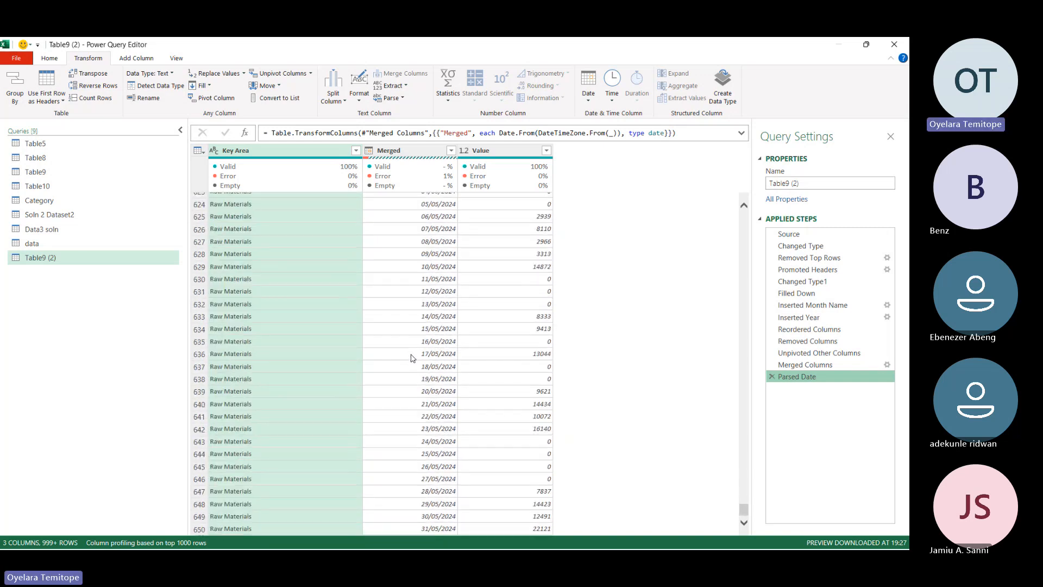
scroll(411, 359, "down", 20)
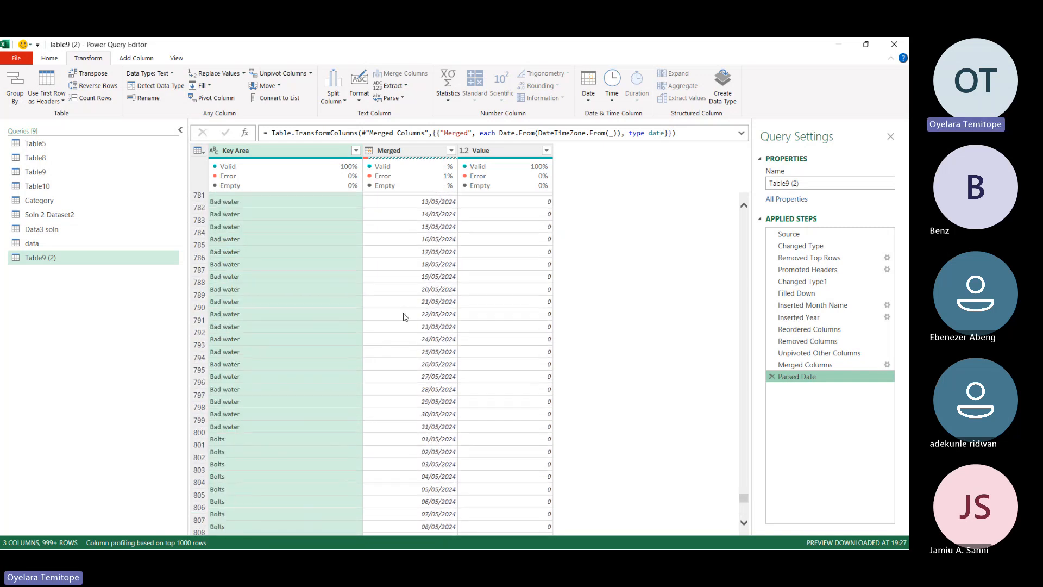
scroll(404, 316, "down", 20)
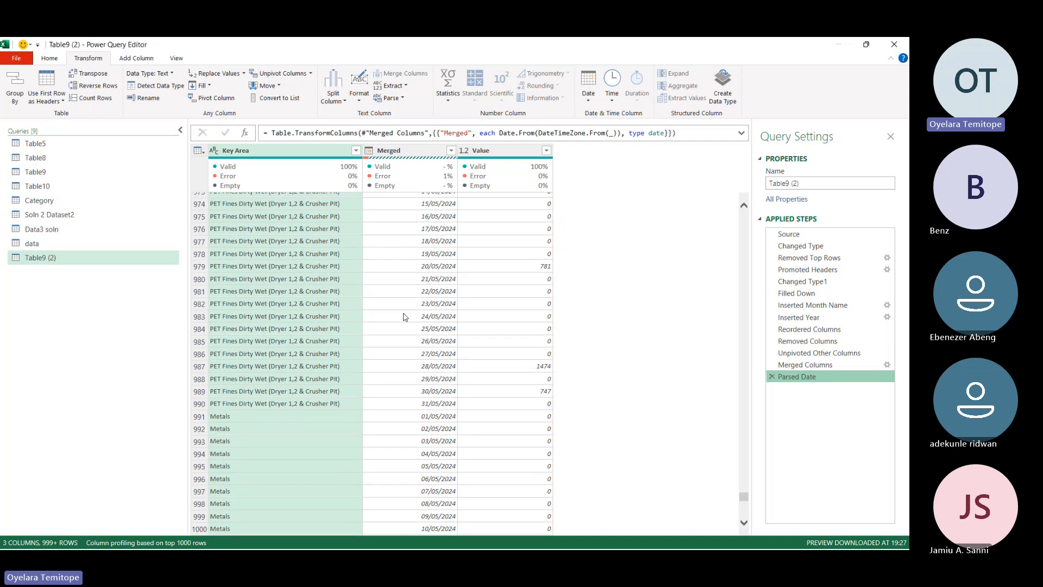
scroll(403, 317, "down", 14)
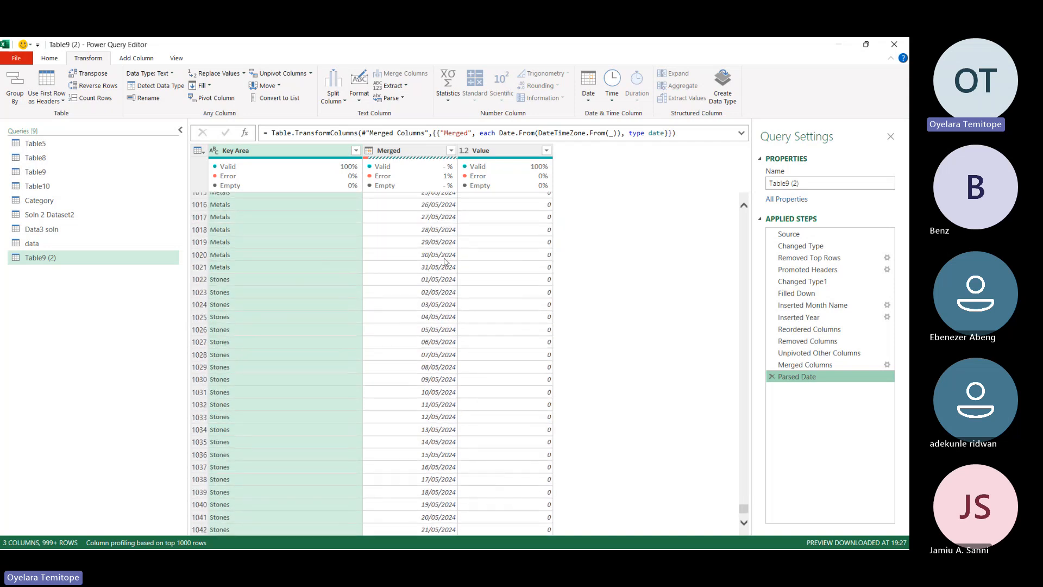
left_click(436, 268)
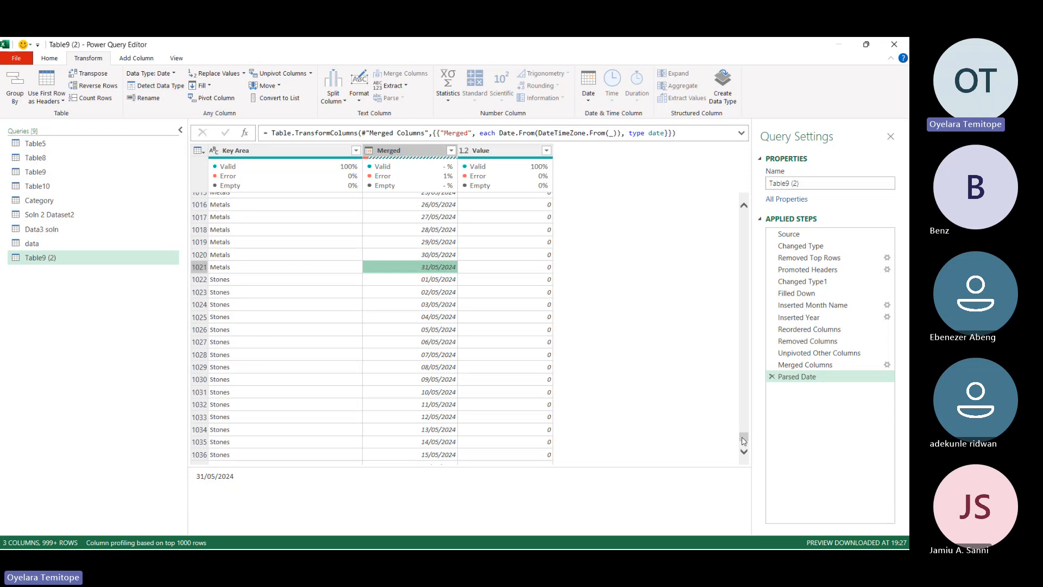
Check the June month-end dates in the Merged column across the Output, Ropes and Scraps key areas.
left_click_drag(744, 441, 747, 513)
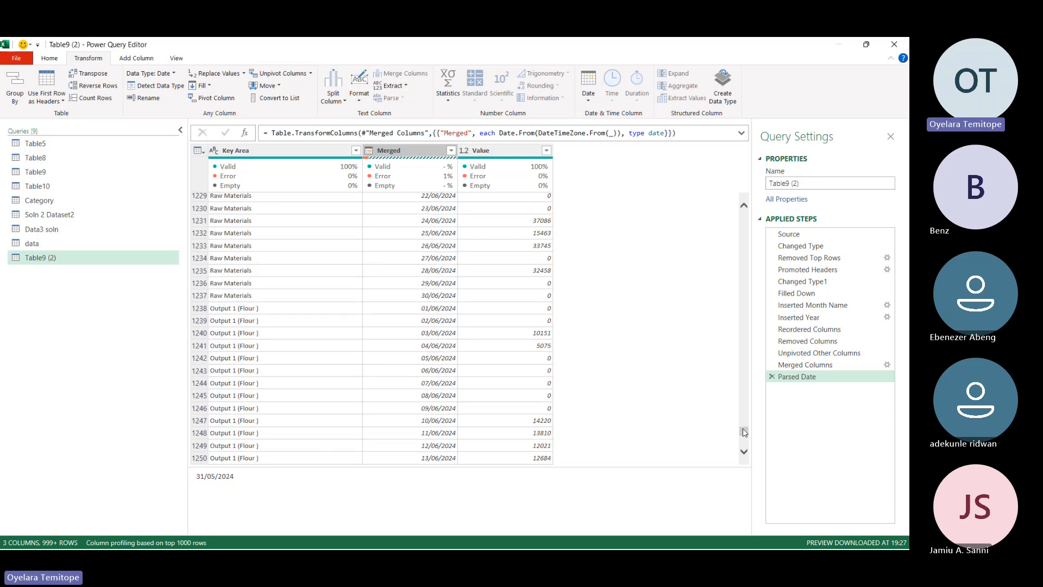
scroll(505, 346, "down", 10)
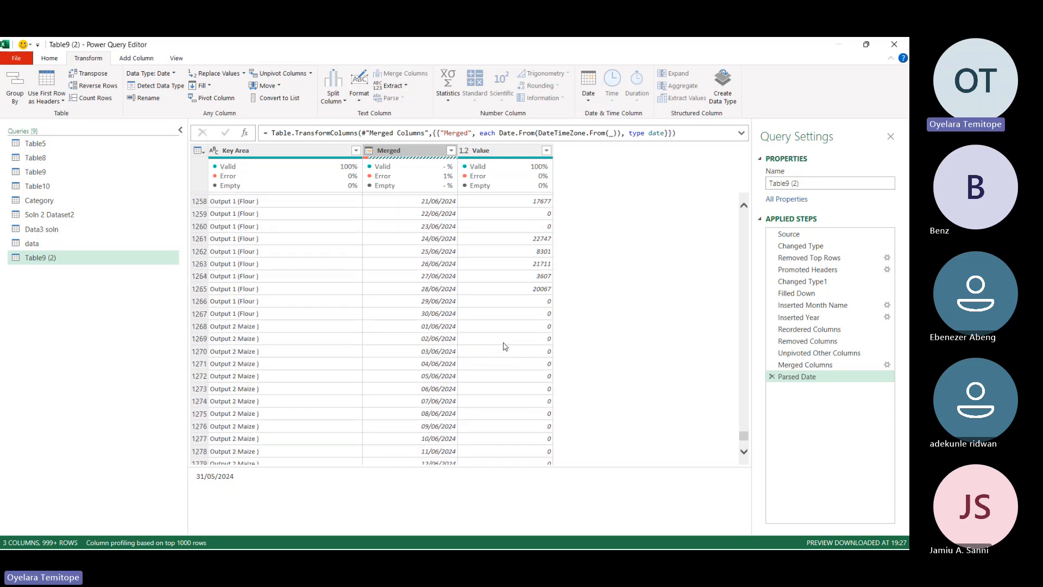
left_click(439, 318)
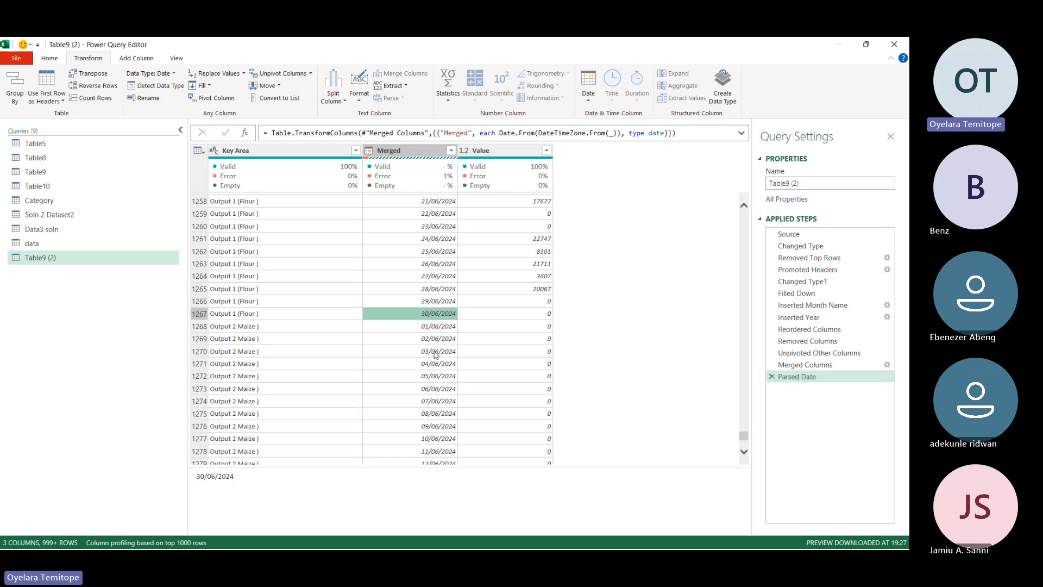
scroll(438, 345, "down", 7)
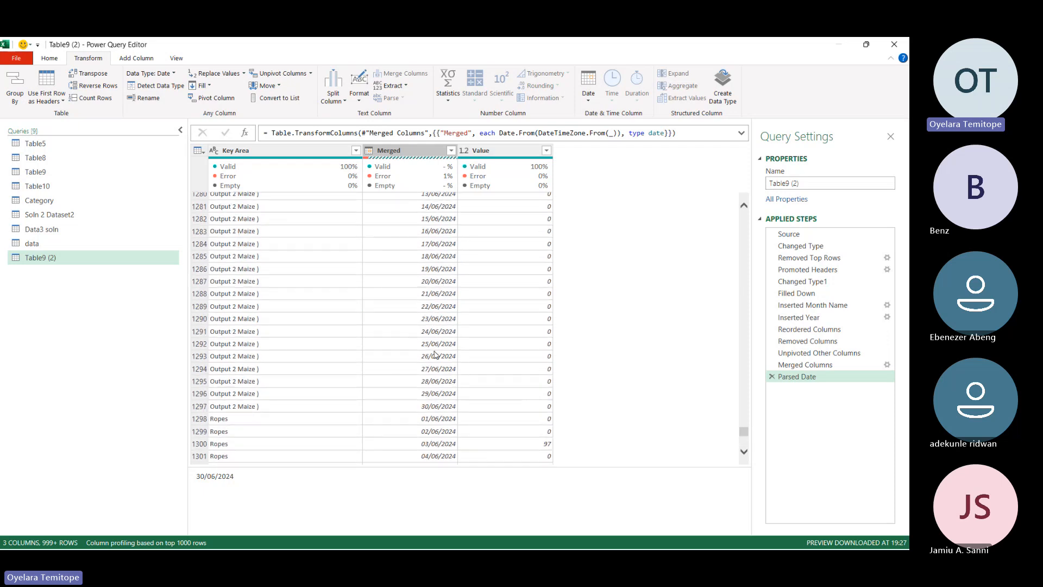
scroll(447, 432, "down", 10)
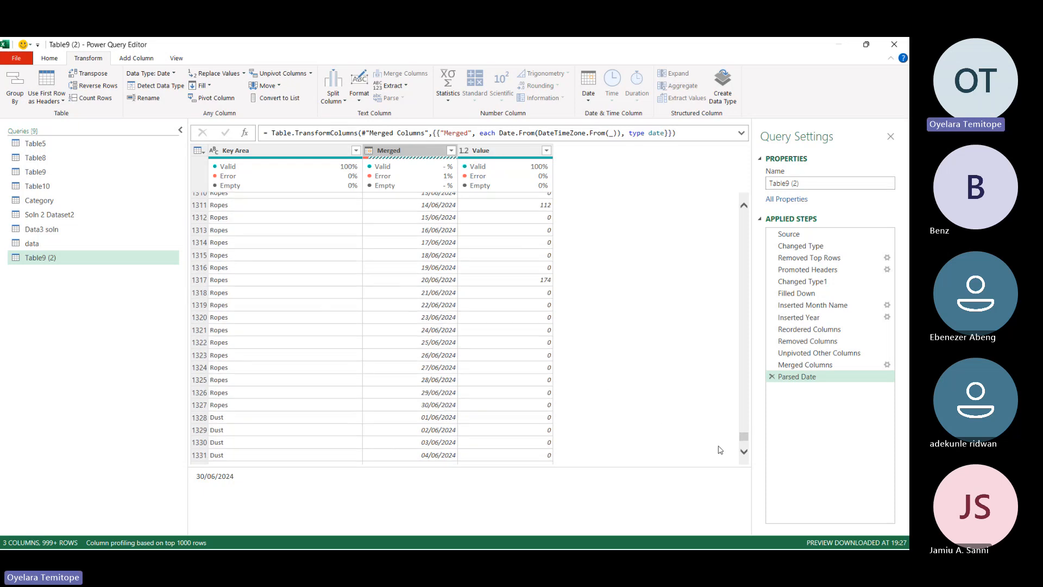
scroll(747, 448, "down", 6)
scroll(748, 458, "down", 20)
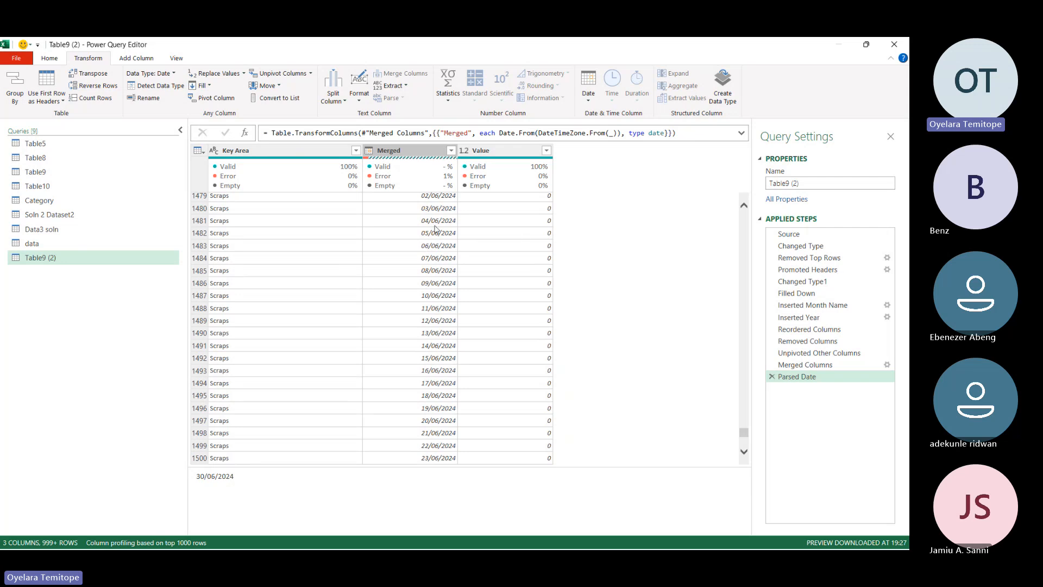
scroll(432, 236, "down", 7)
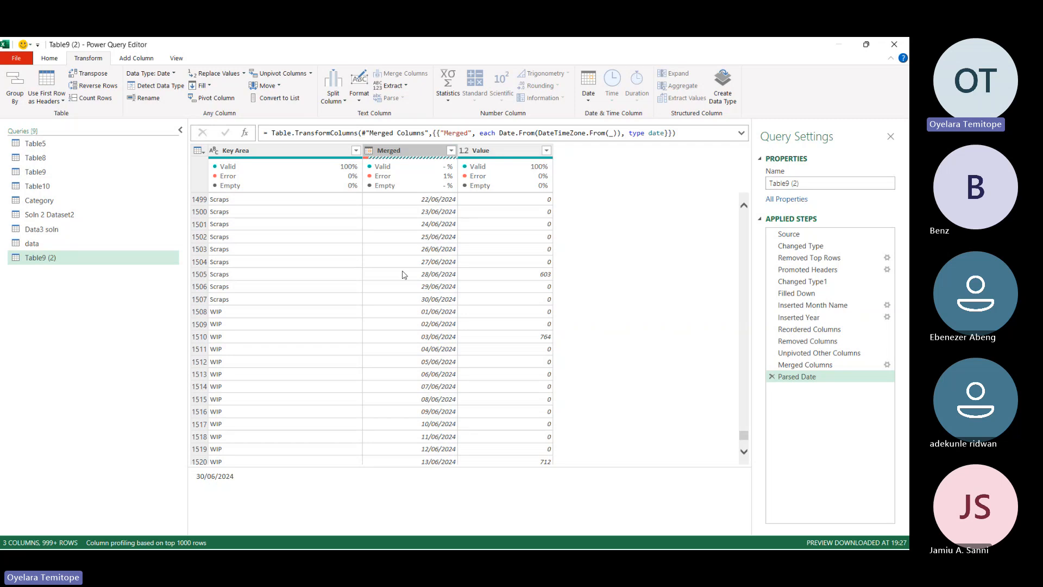
Close the query editor and load the Table9 (2) query into the workbook.
left_click(52, 62)
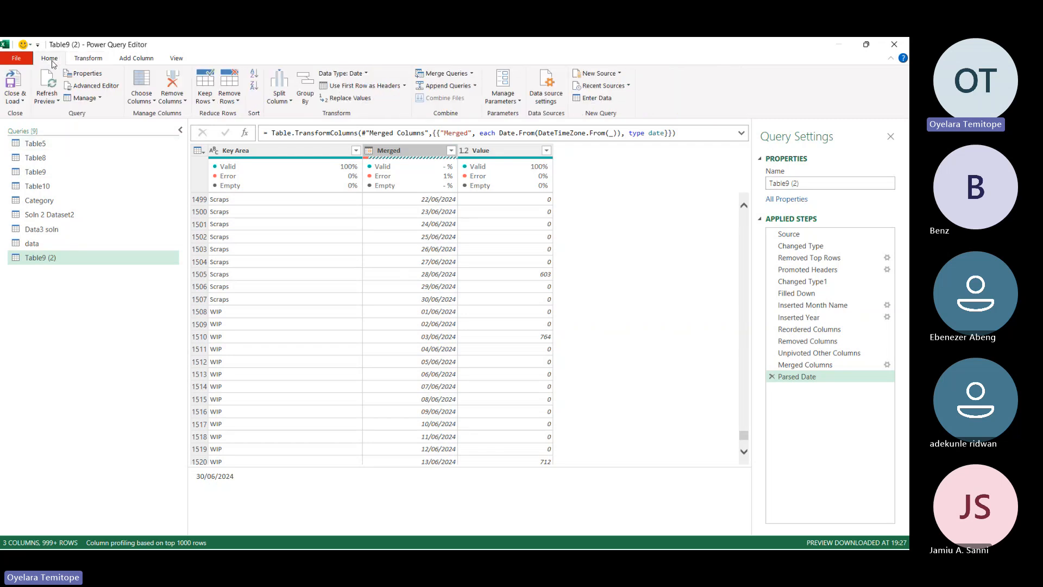
left_click(18, 89)
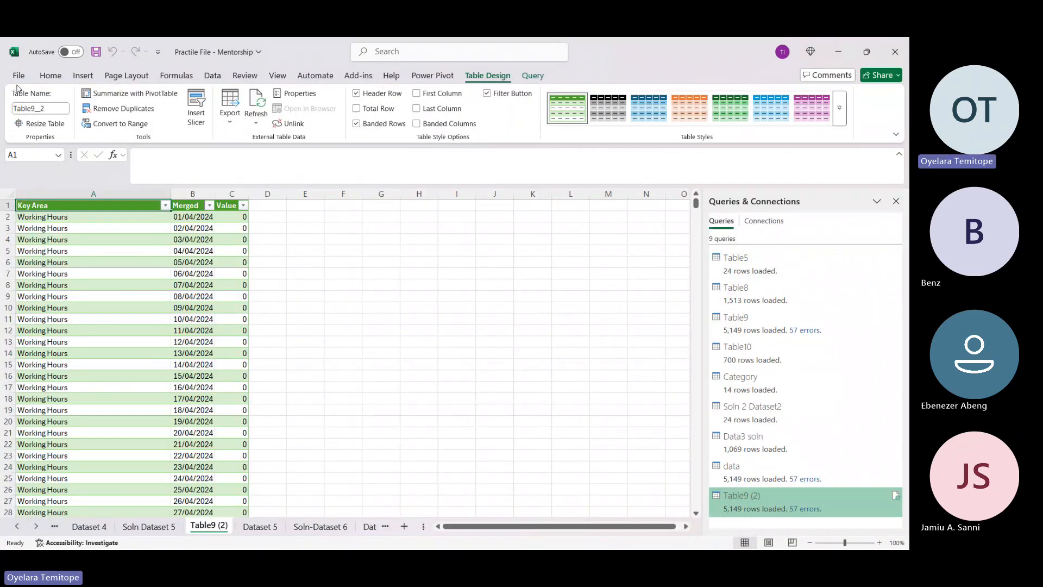
Filter the loaded table's Merged column to show only the blank entries, excluding 2024.
left_click(211, 207)
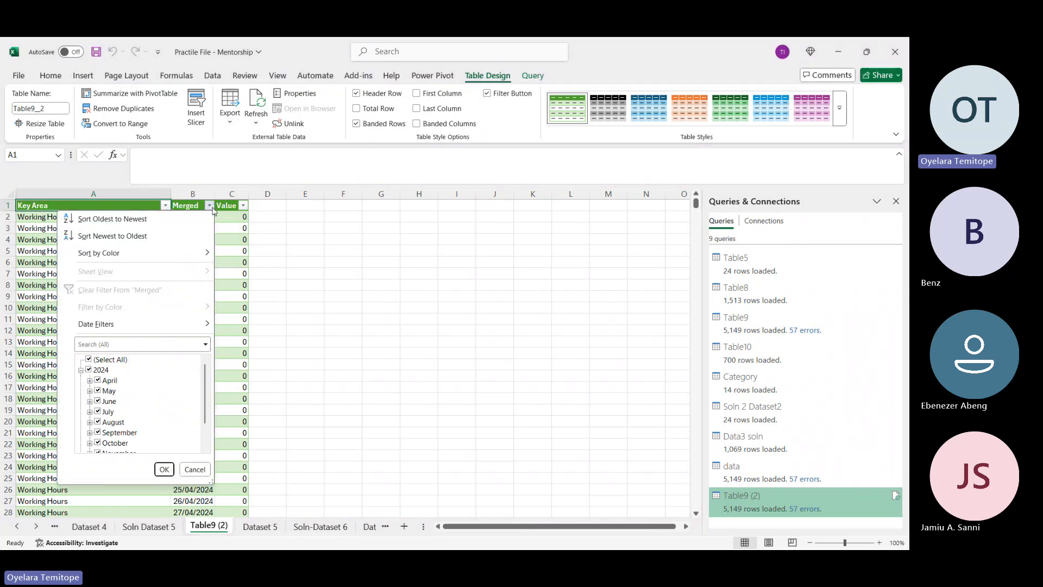
left_click(81, 372)
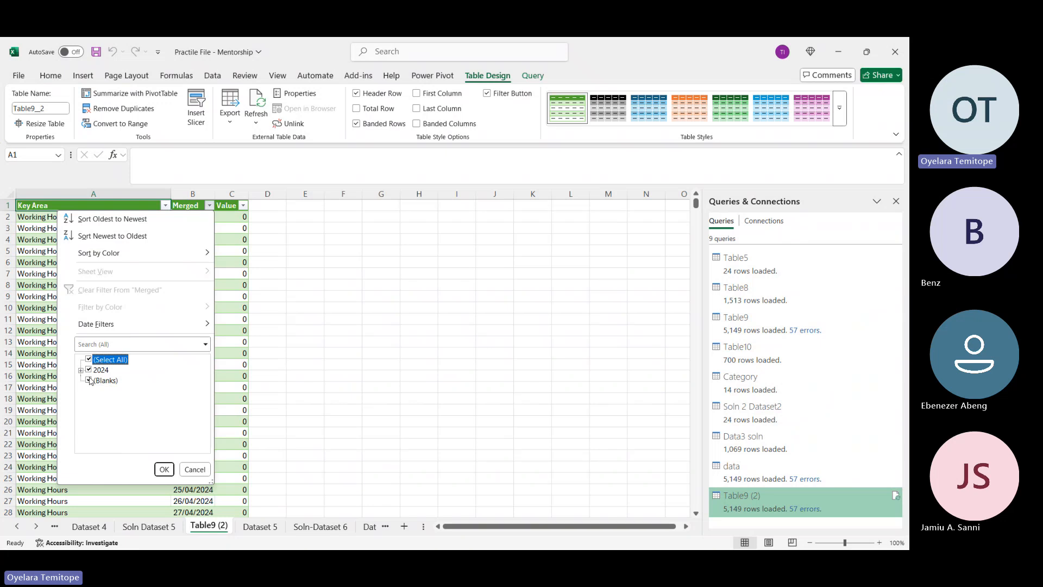
left_click(89, 380)
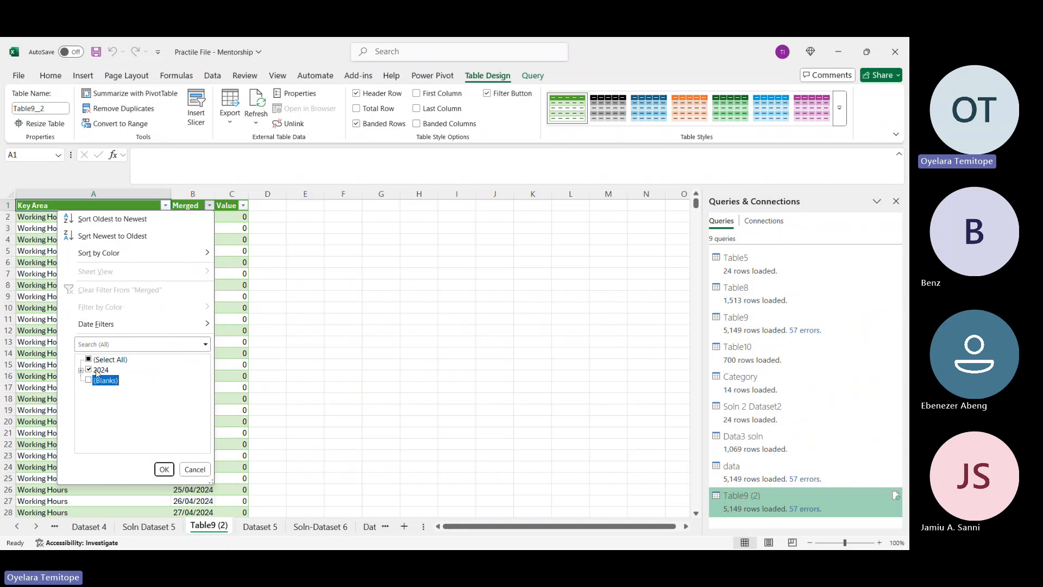
left_click(89, 370)
left_click(90, 381)
left_click(164, 469)
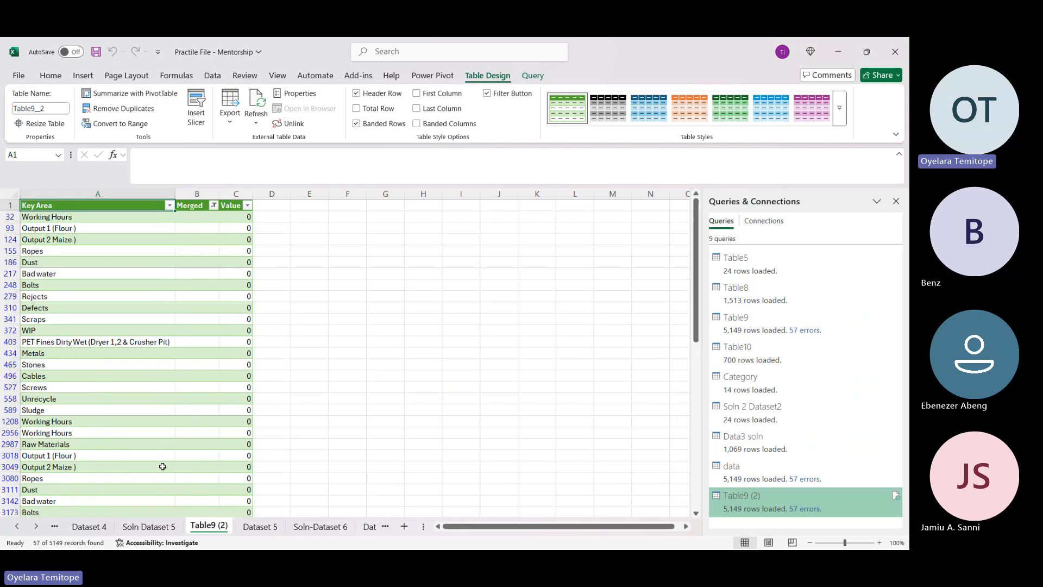
Examine the key areas and values of the rows whose Merged date is blank.
scroll(152, 351, "down", 10)
scroll(152, 350, "up", 10)
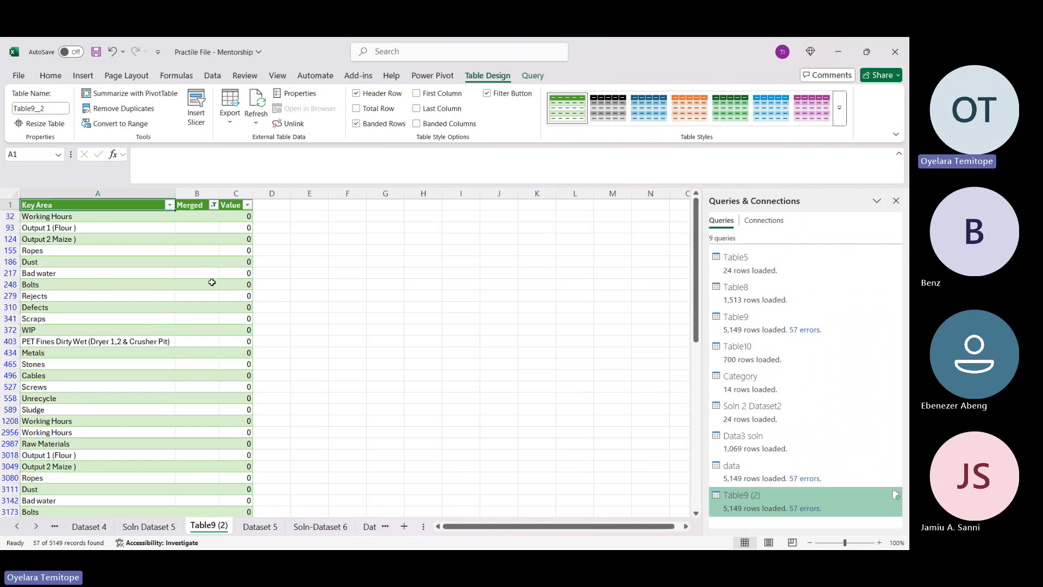
scroll(169, 210, "down", 5)
scroll(169, 211, "left", 2)
scroll(169, 210, "up", 3)
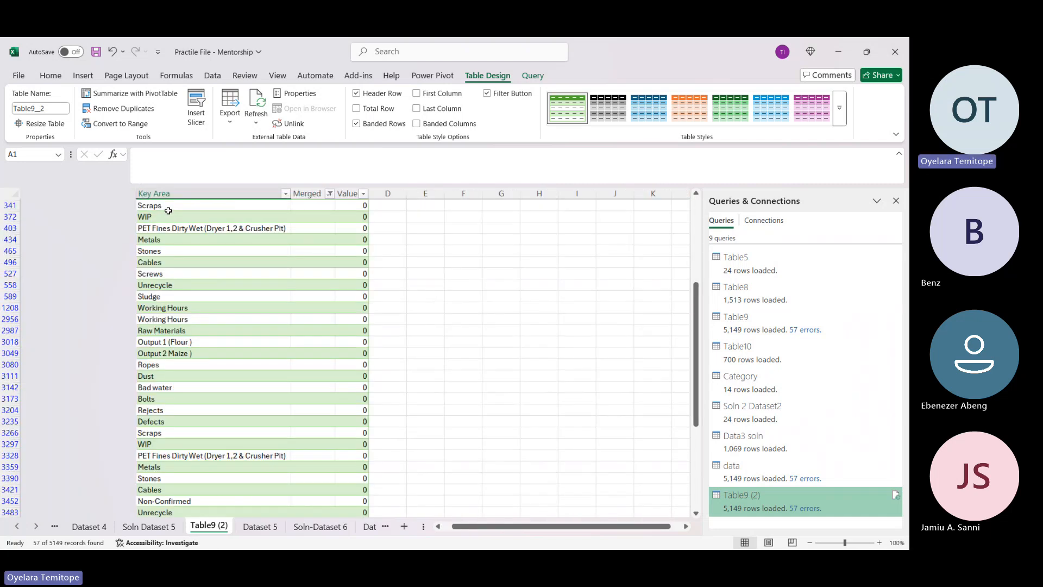
scroll(169, 211, "down", 3)
scroll(168, 211, "up", 5)
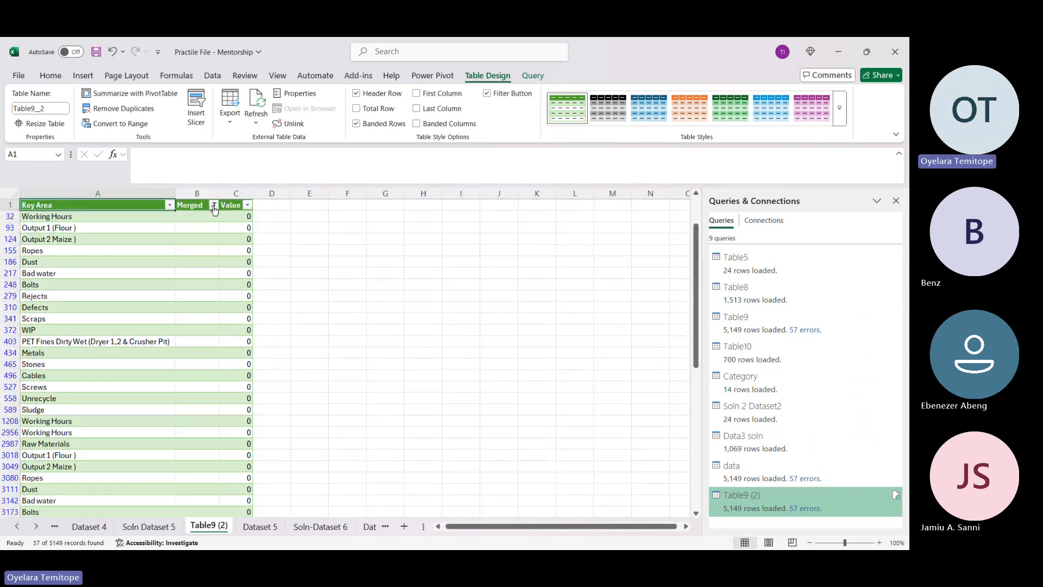
Change the Merged column filter to include all 2024 dates and exclude the blanks.
left_click(213, 204)
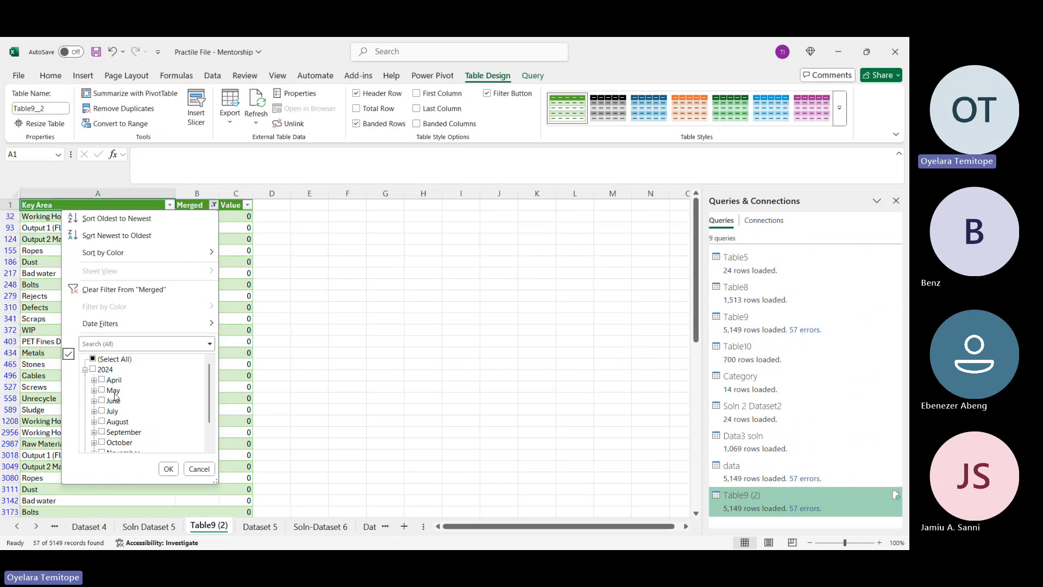
left_click(94, 368)
left_click(93, 368)
left_click(85, 369)
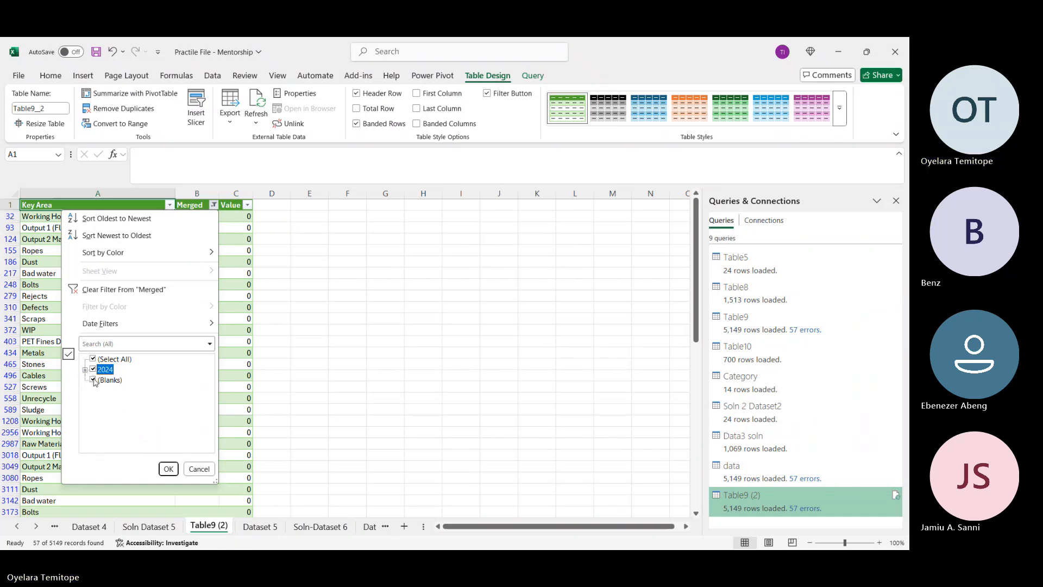
left_click(93, 379)
left_click(167, 468)
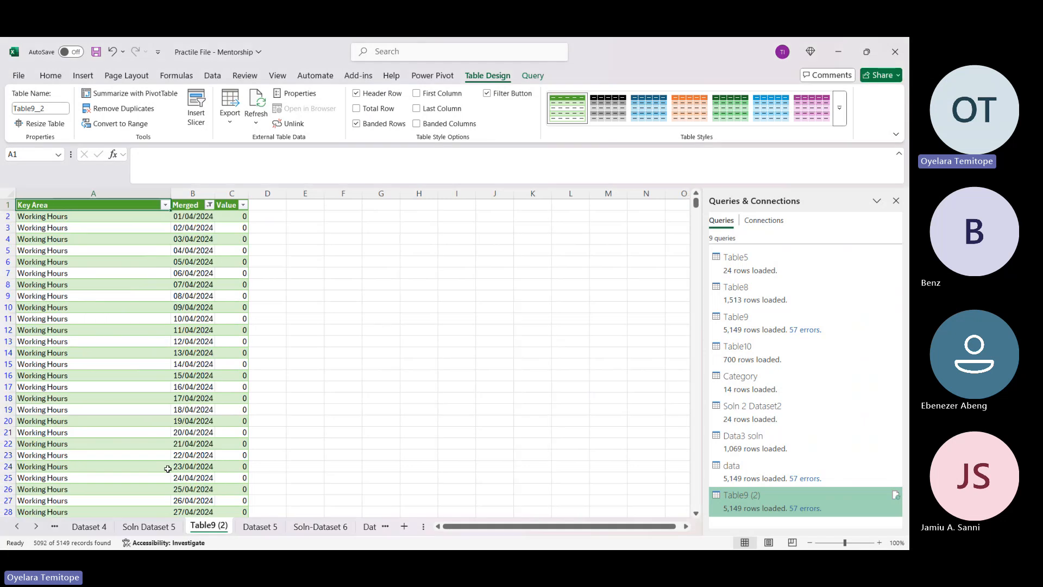
Examine the filtered table's key areas, merged dates and values from Working Hours down to the Cables and Screws rows.
scroll(223, 390, "down", 20)
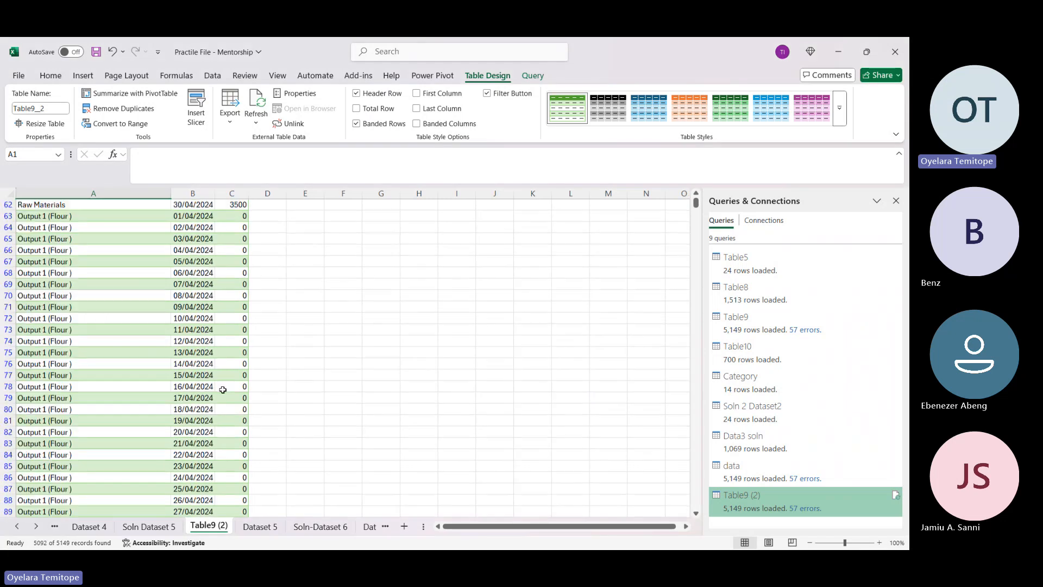
scroll(223, 390, "down", 20)
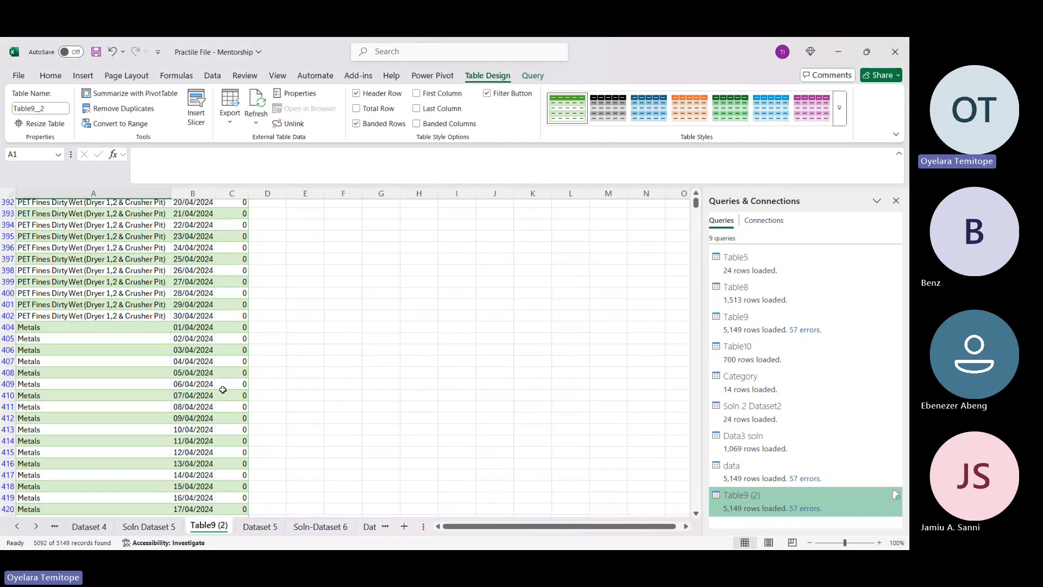
scroll(239, 332, "down", 4)
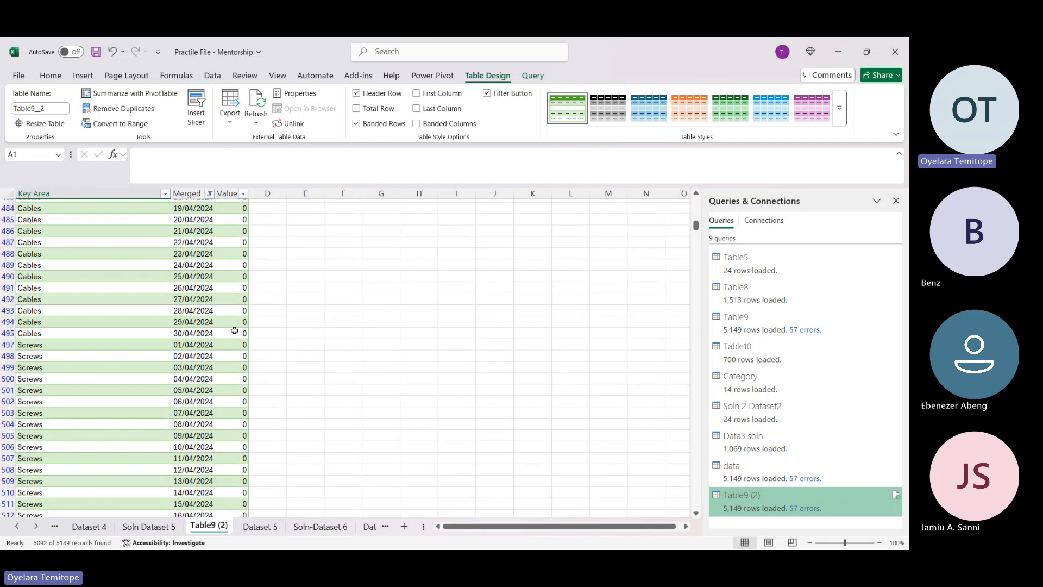
left_click(96, 285)
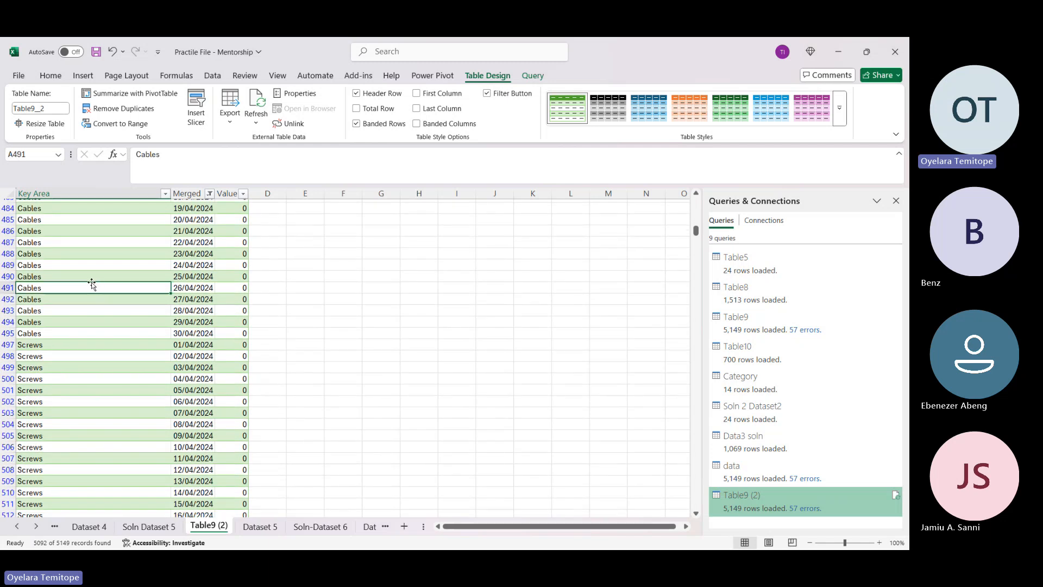
left_click(59, 276)
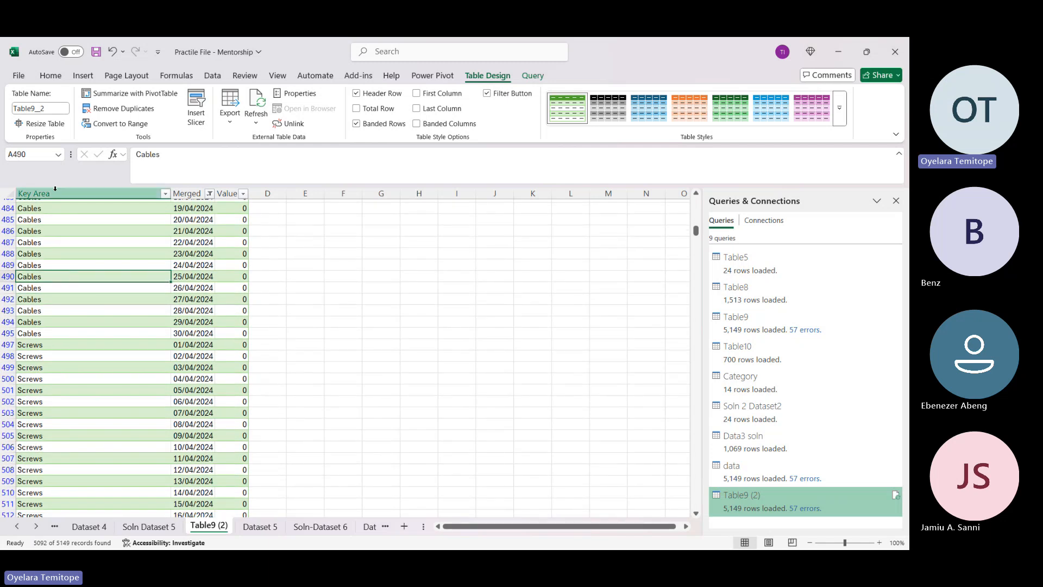
left_click(341, 299)
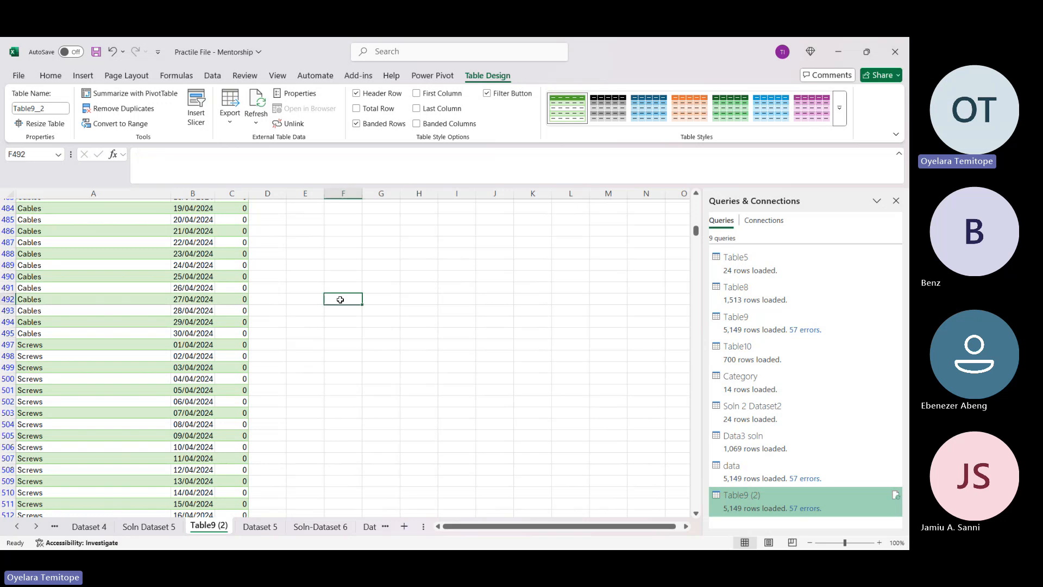
type("=")
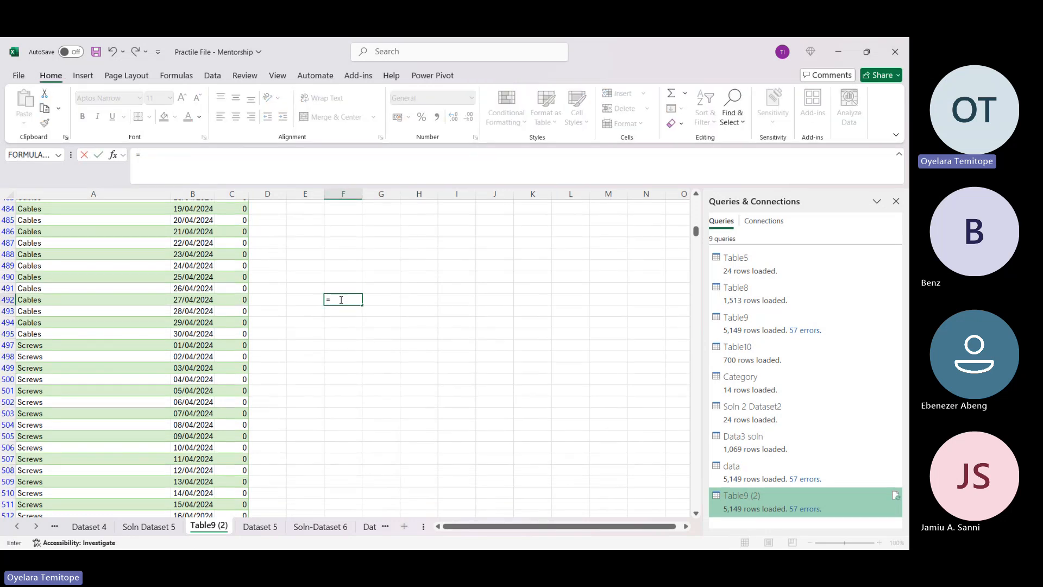
type("ca")
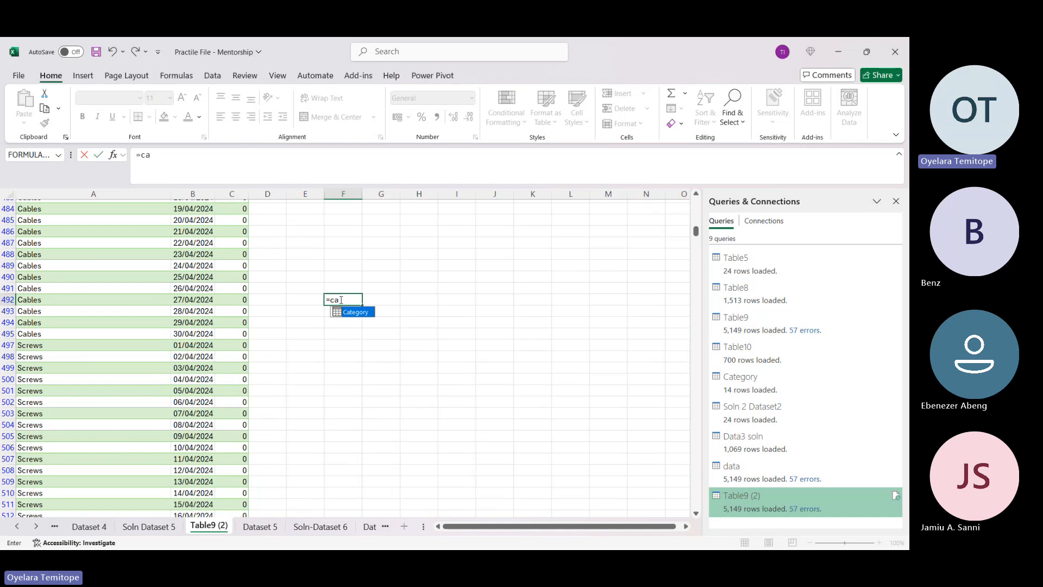
key("Escape")
key("Escape")
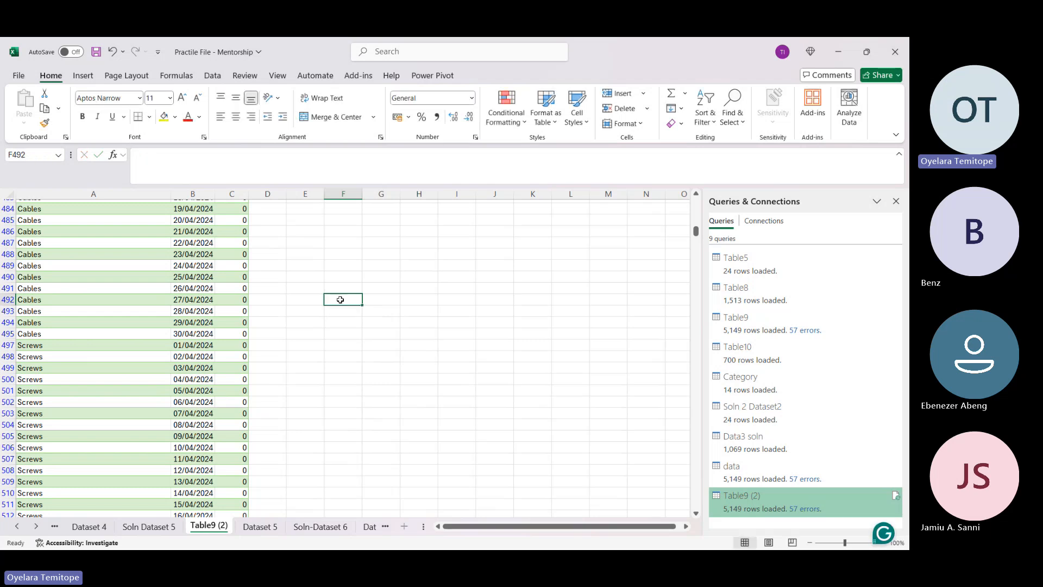
Write the opening of a text-only example expression in cell F492: calculate(sum(columnC),.
type("cla")
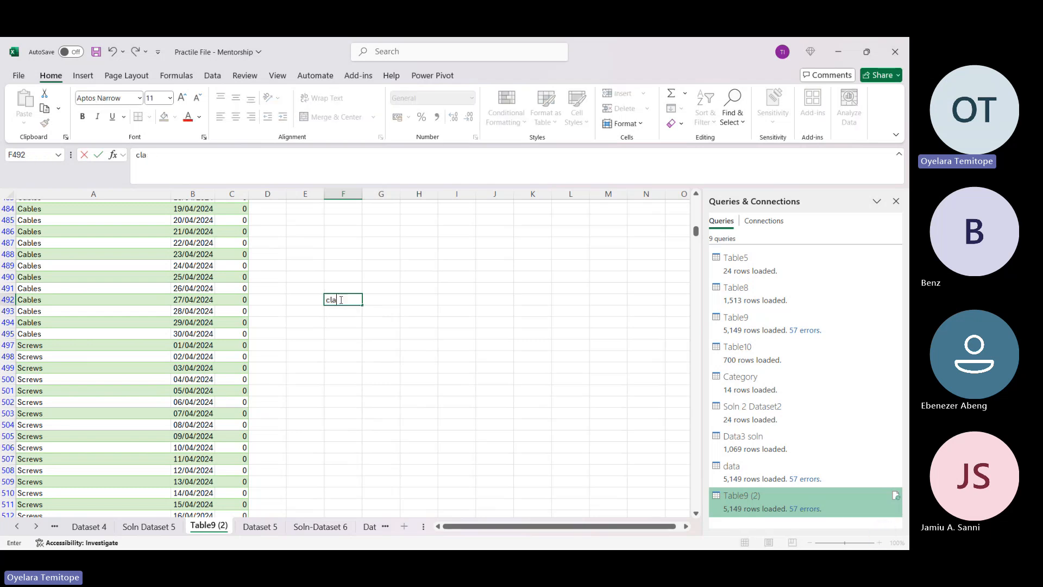
key("BackSpace")
key("BackSpace")
type("al")
type("culate")
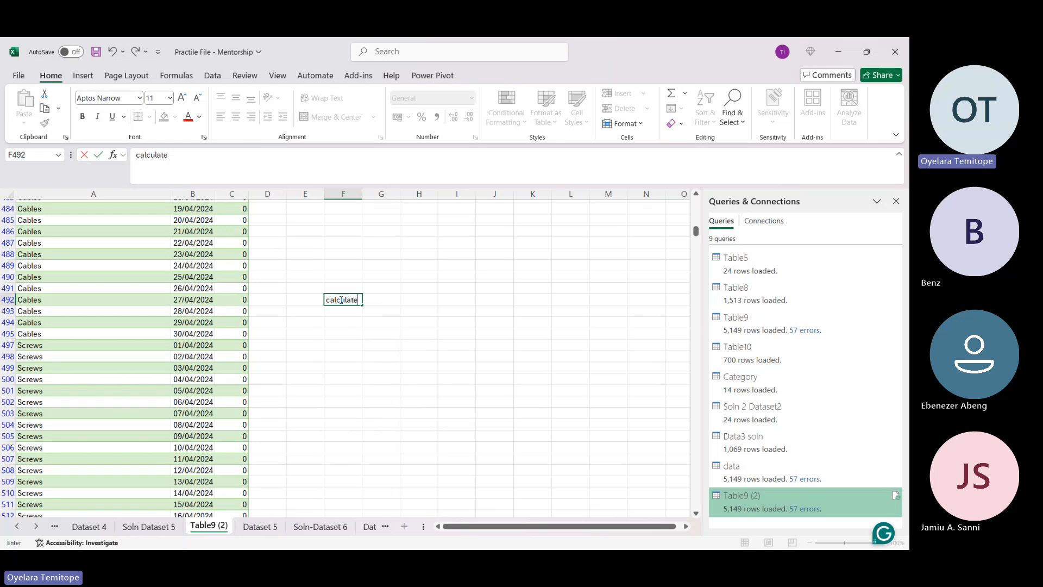
type("(sum")
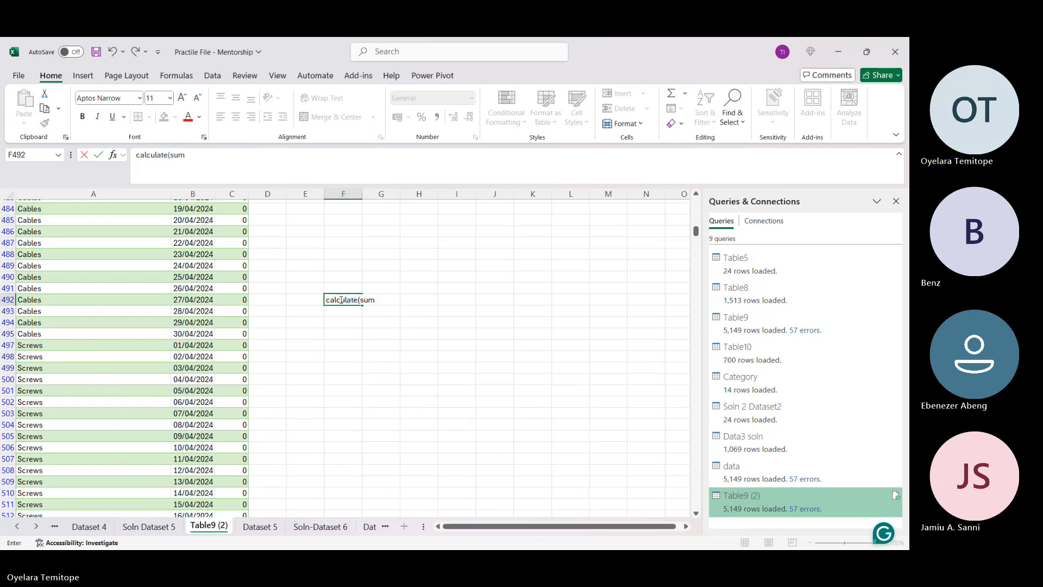
type("(")
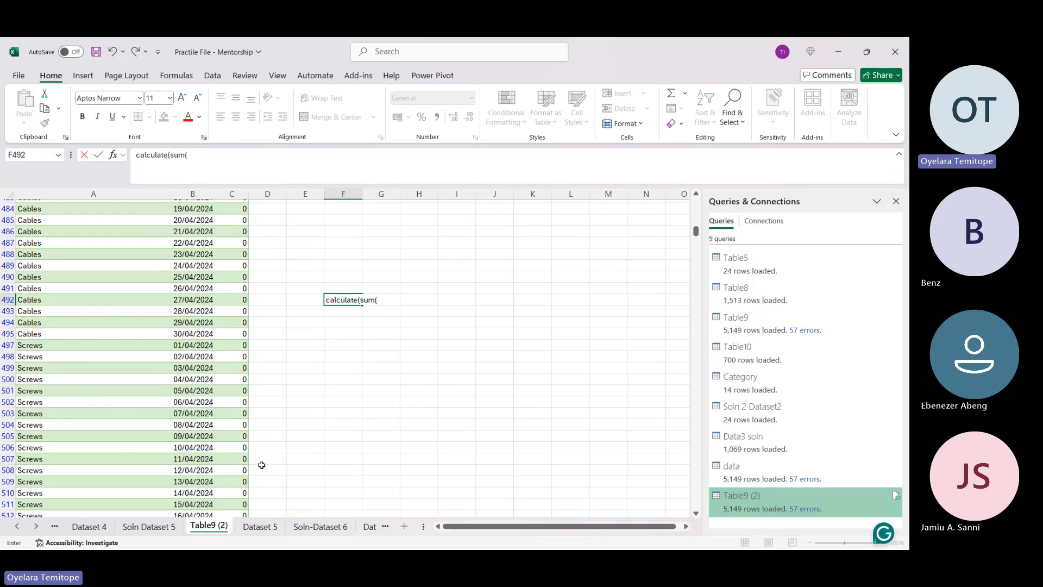
scroll(261, 464, "up", 13)
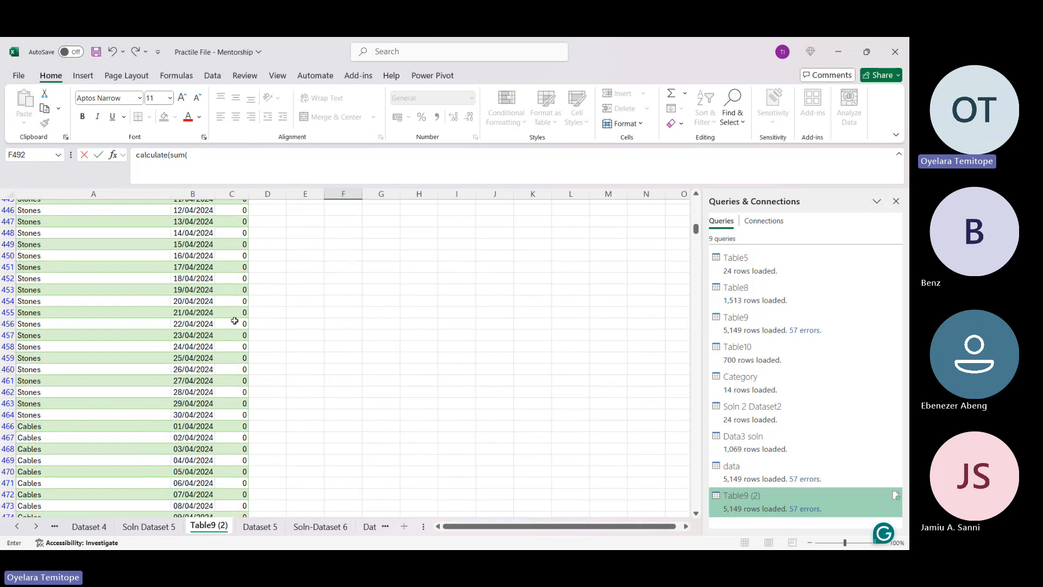
scroll(234, 321, "down", 13)
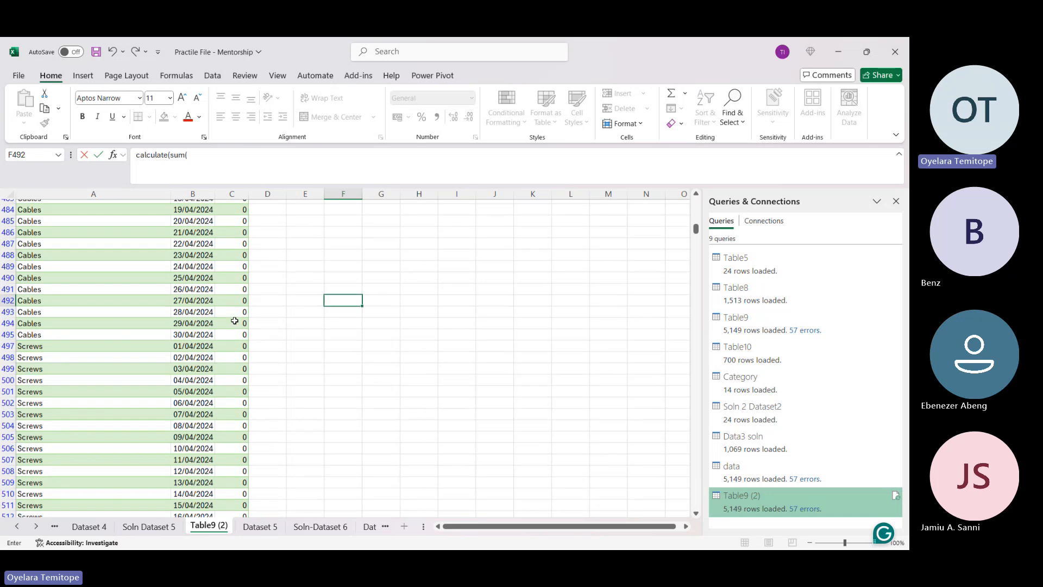
type("columnC")
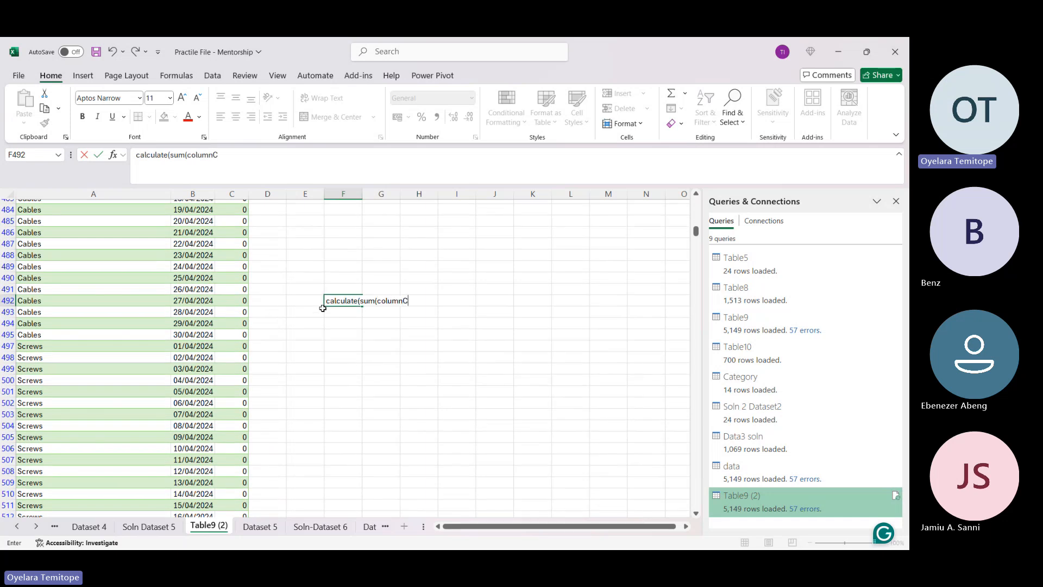
type("),")
Complete the example expression in F492 with the condition keyarea=Cables and a closing bracket, and enter it.
scroll(46, 216, "up", 2)
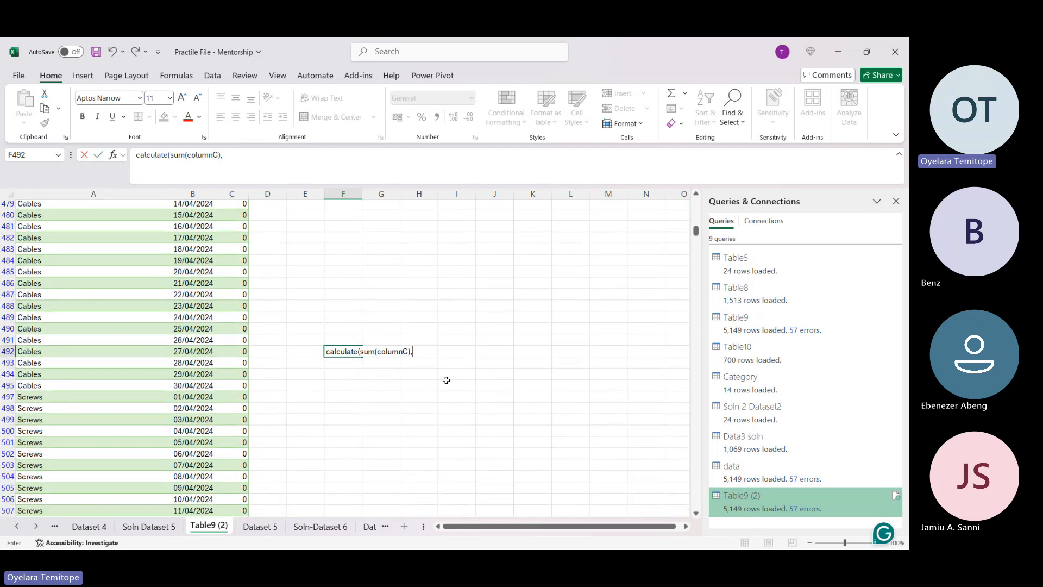
type("keyarea=Cale")
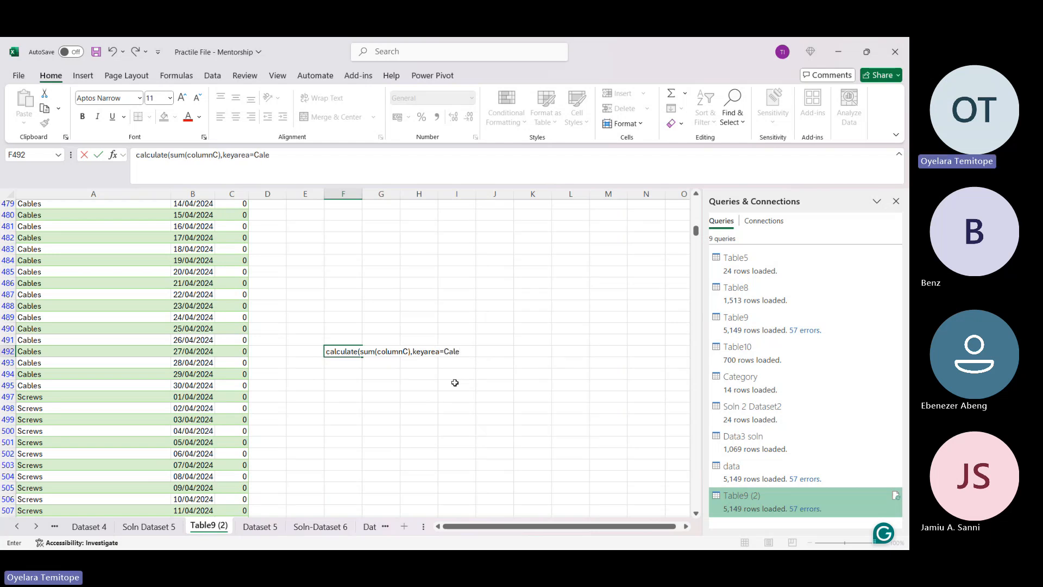
key("BackSpace")
key("BackSpace")
type("bles)")
key("Return")
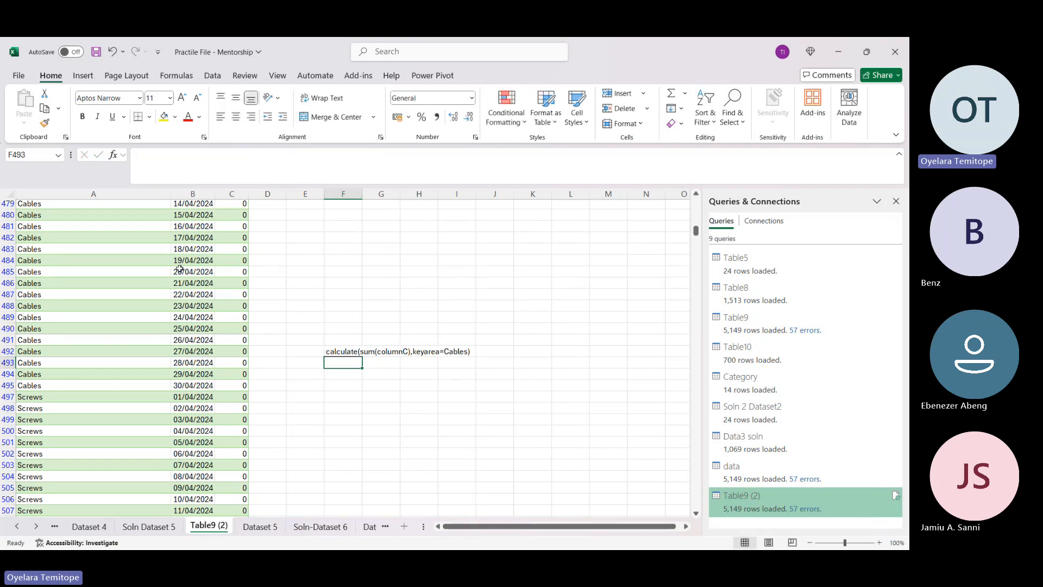
Examine how the key areas repeat for each date, from the April 2024 Scraps rows to the May 2024 Raw Materials rows.
scroll(179, 268, "up", 20)
scroll(180, 268, "up", 3)
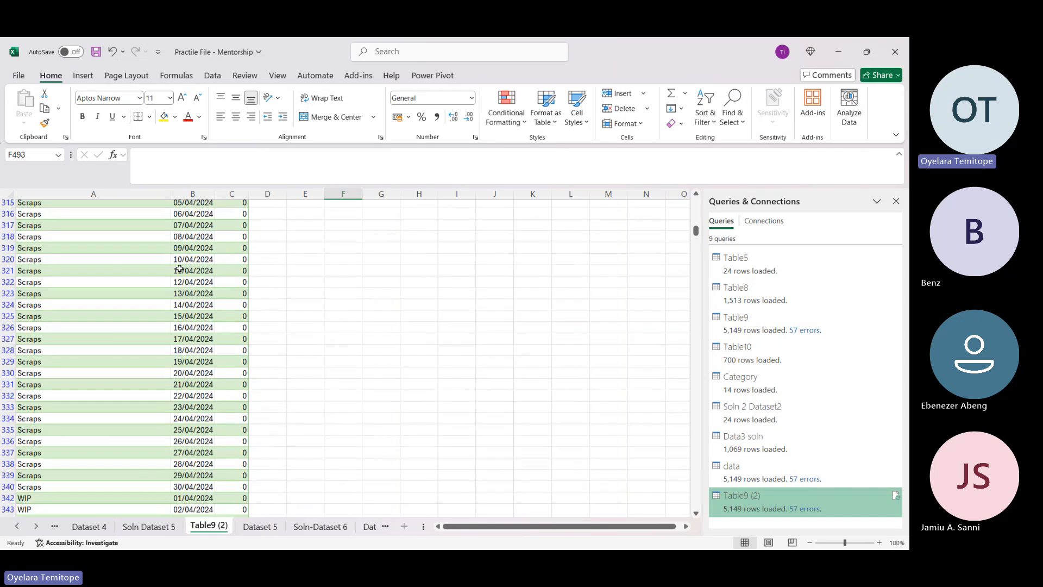
left_click(92, 276)
scroll(55, 353, "down", 14)
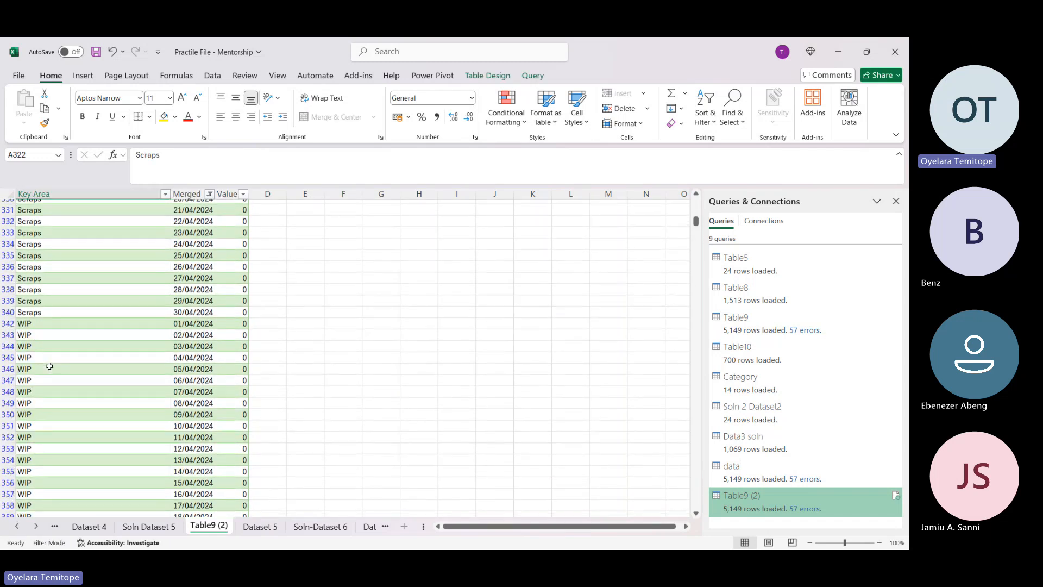
scroll(59, 320, "down", 20)
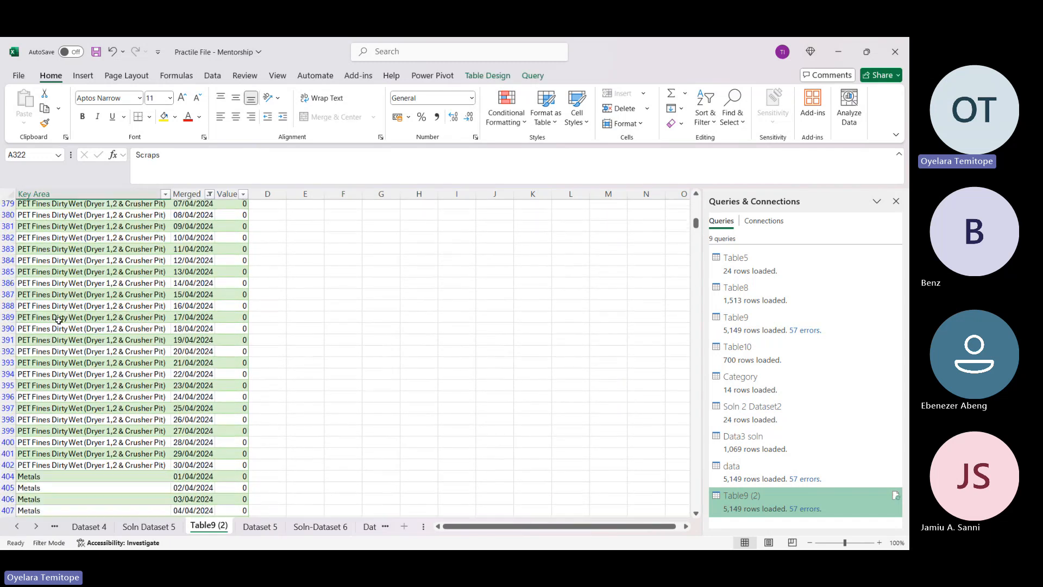
scroll(58, 321, "down", 20)
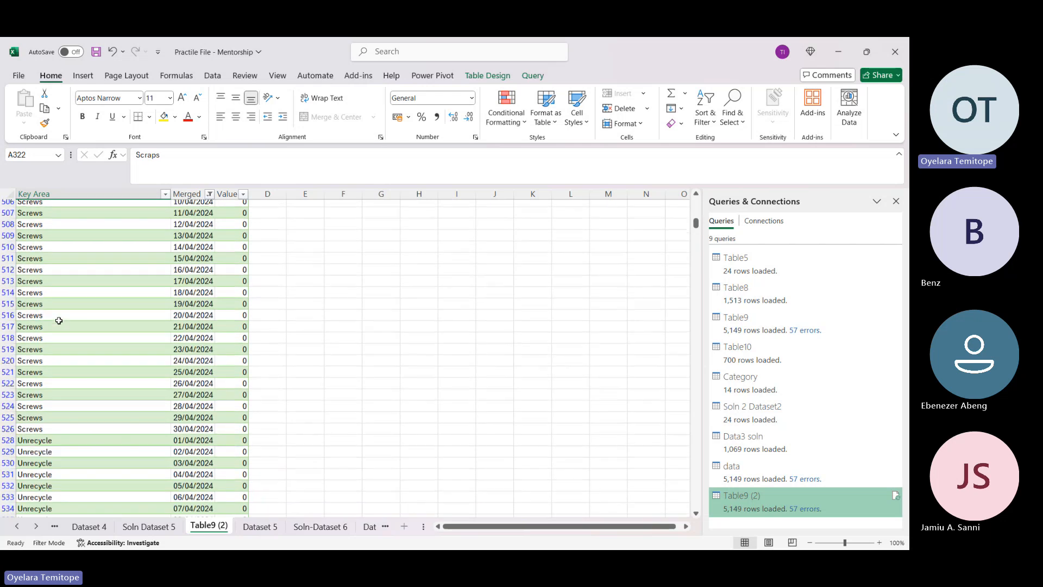
scroll(58, 306, "down", 20)
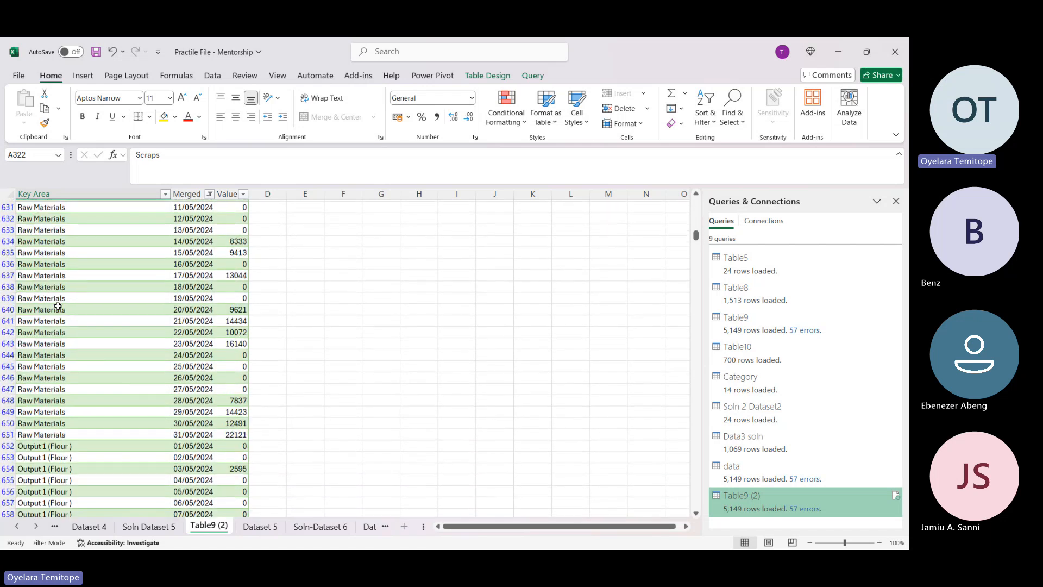
scroll(58, 307, "up", 20)
scroll(58, 307, "up", 20)
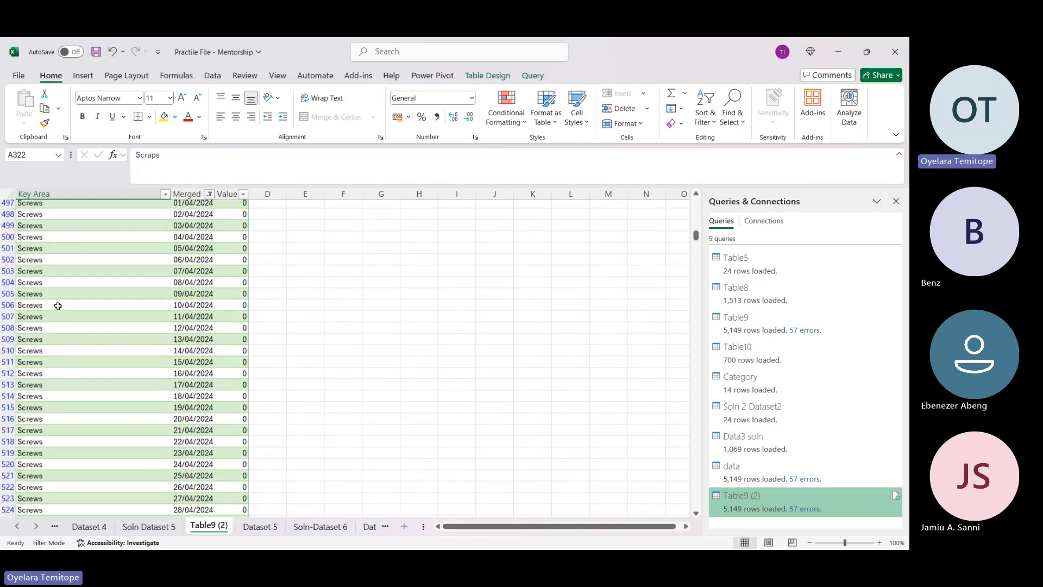
scroll(58, 306, "up", 20)
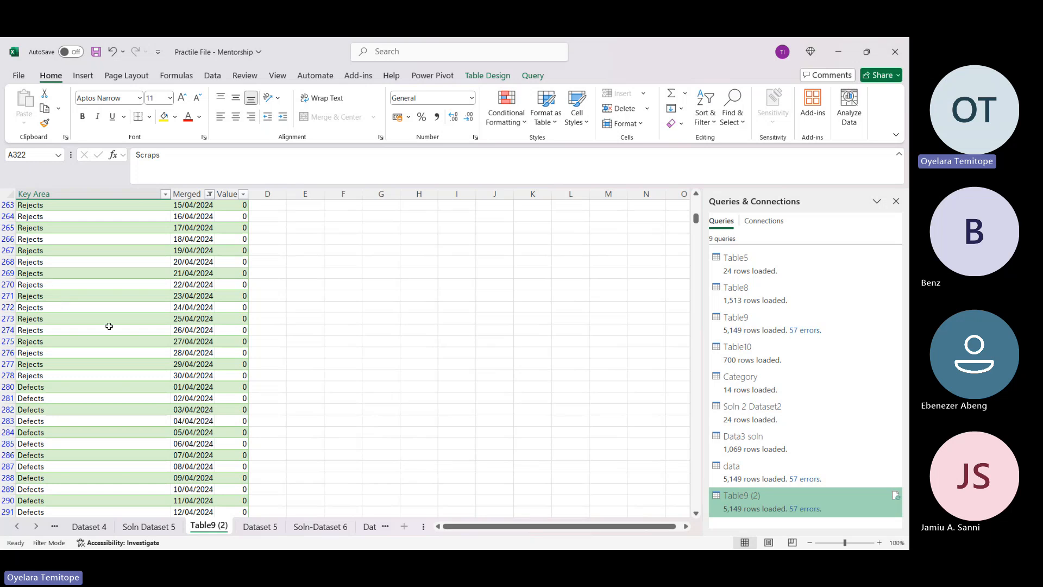
Return to the first rows of the loaded table and close the Queries & Connections list.
scroll(109, 326, "left", 1)
scroll(108, 326, "down", 8)
scroll(109, 326, "right", 2)
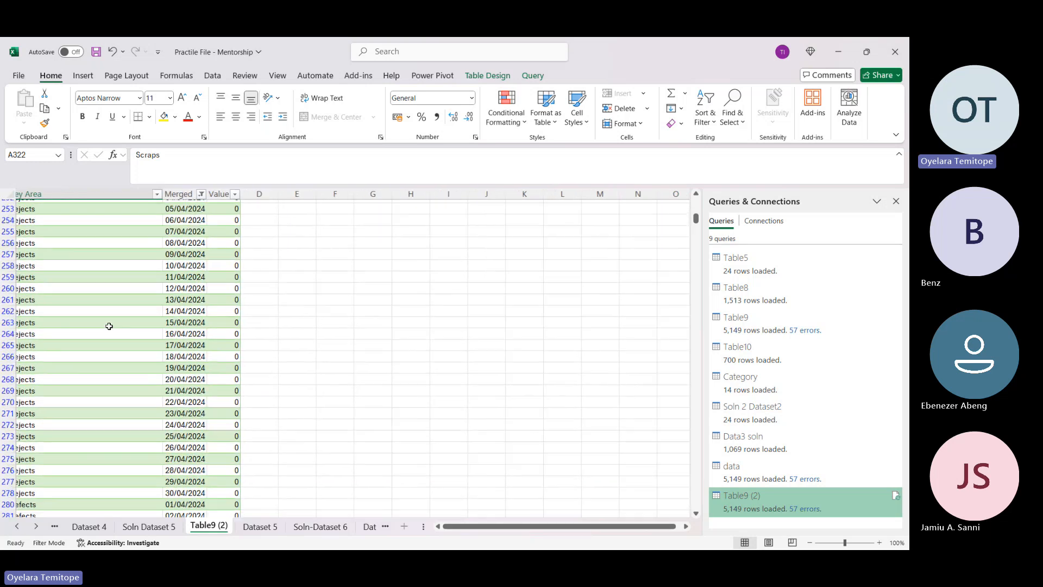
scroll(109, 326, "left", 1)
scroll(109, 326, "up", 3)
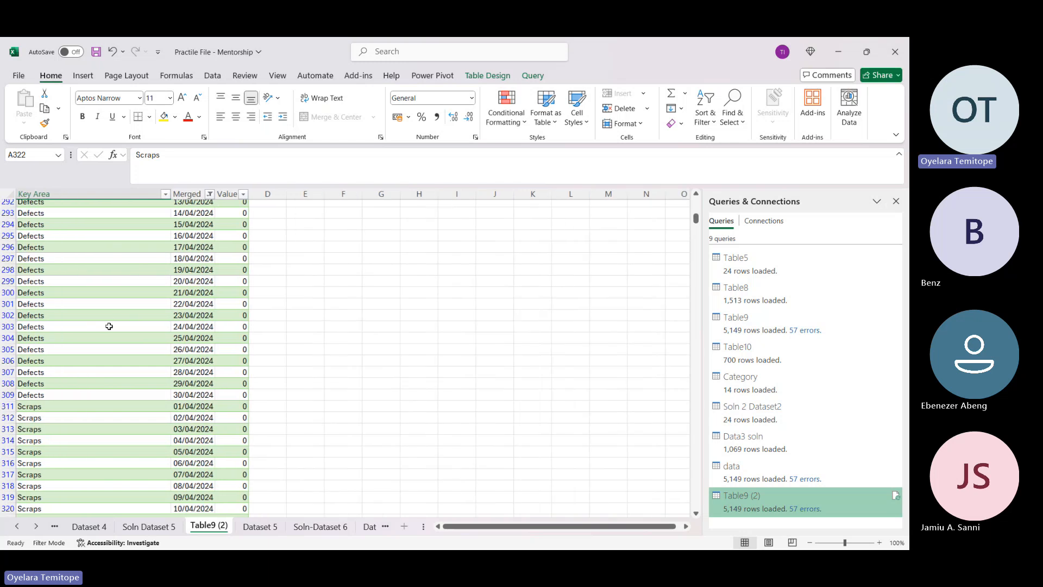
scroll(115, 369, "up", 20)
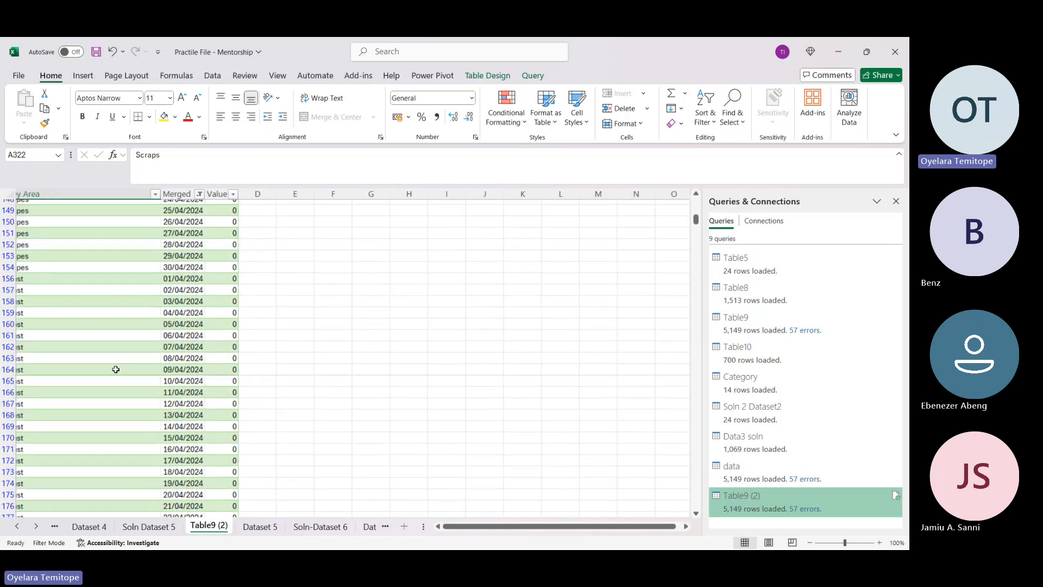
scroll(116, 369, "up", 20)
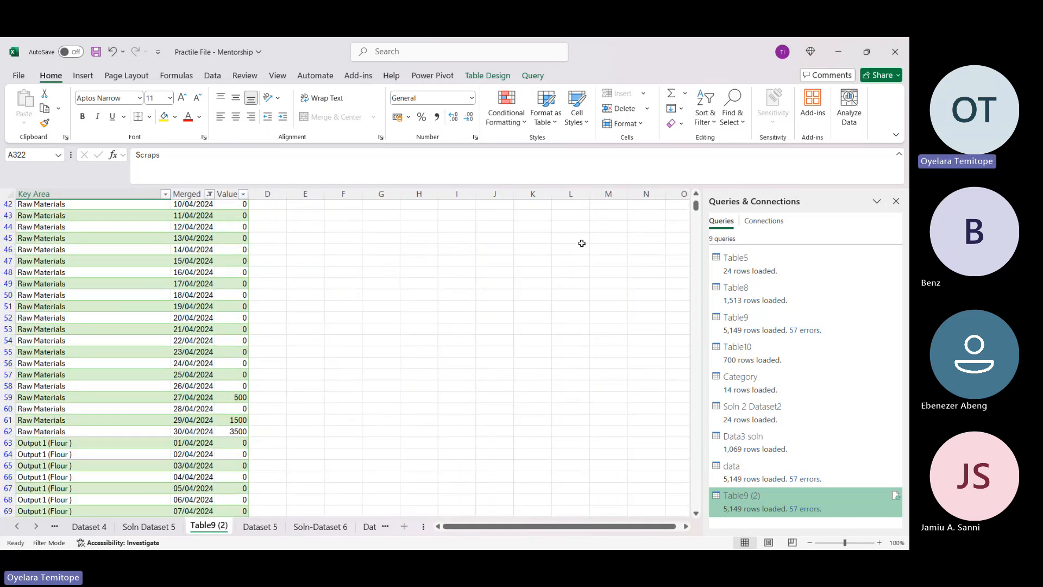
scroll(543, 313, "up", 14)
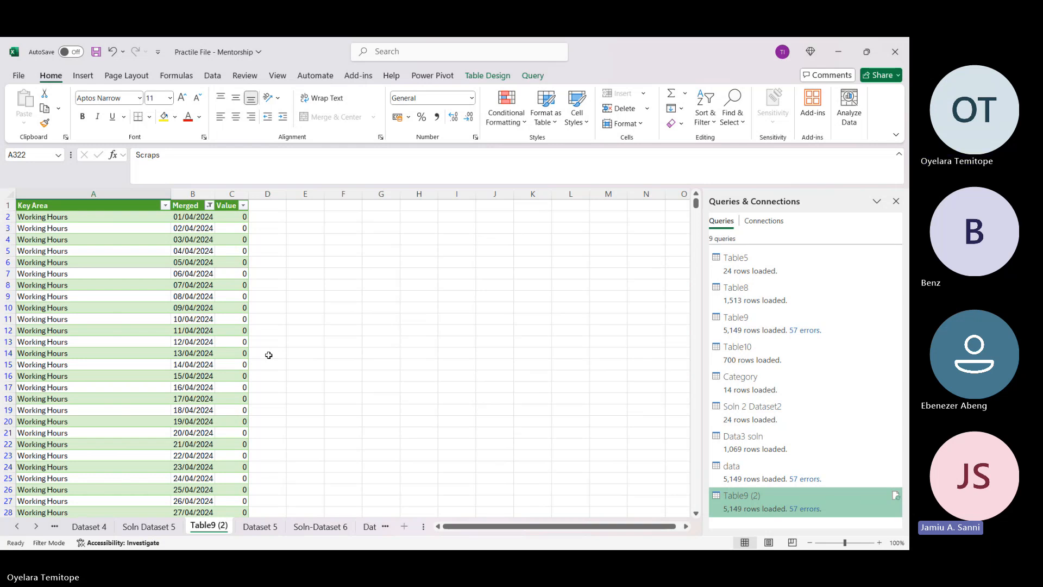
left_click(896, 201)
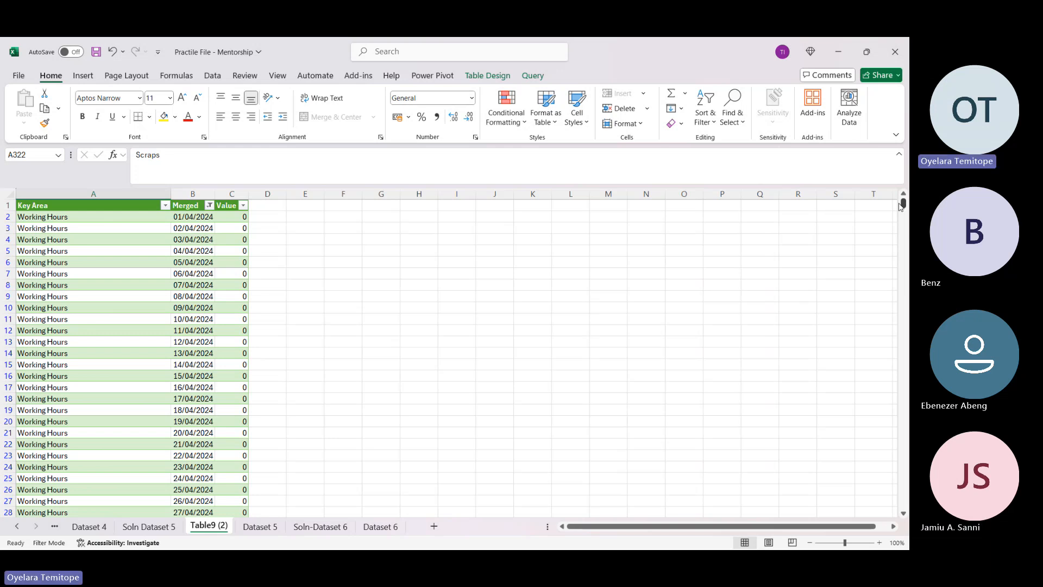
Switch to the Mentorship Programme meeting window in Microsoft Teams.
mouse_move(500, 549)
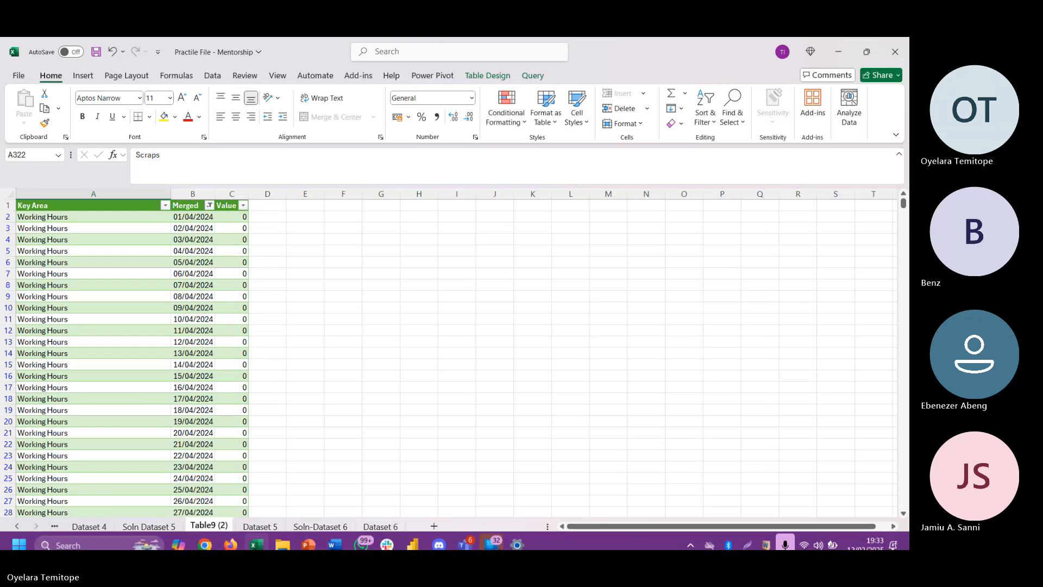
mouse_move(467, 535)
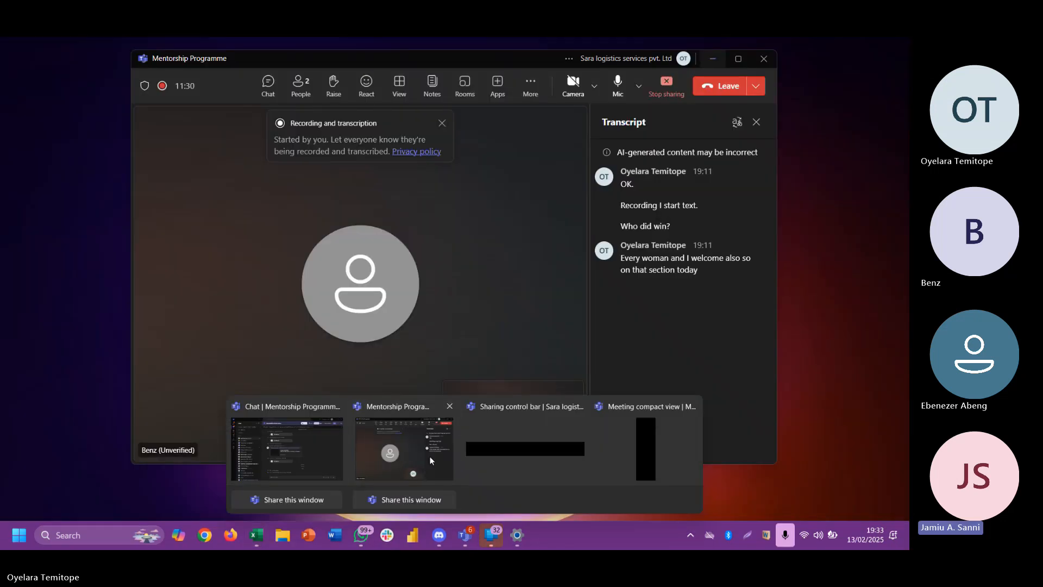
left_click(429, 456)
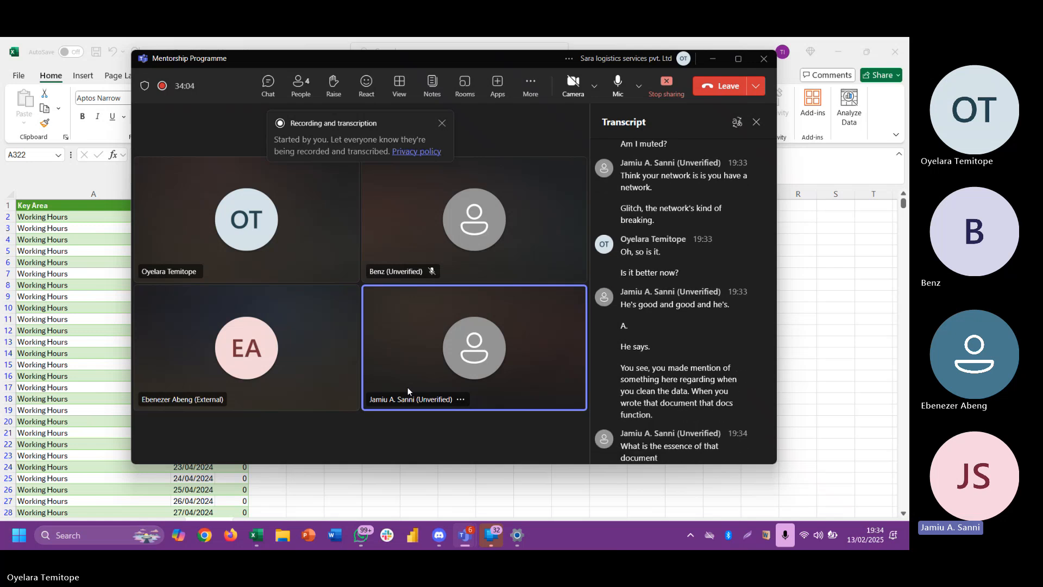
Switch back to the Excel workbook and examine how the April 2024 dates repeat for each key area, from Working Hours to Metals.
left_click(87, 308)
scroll(455, 340, "up", 3)
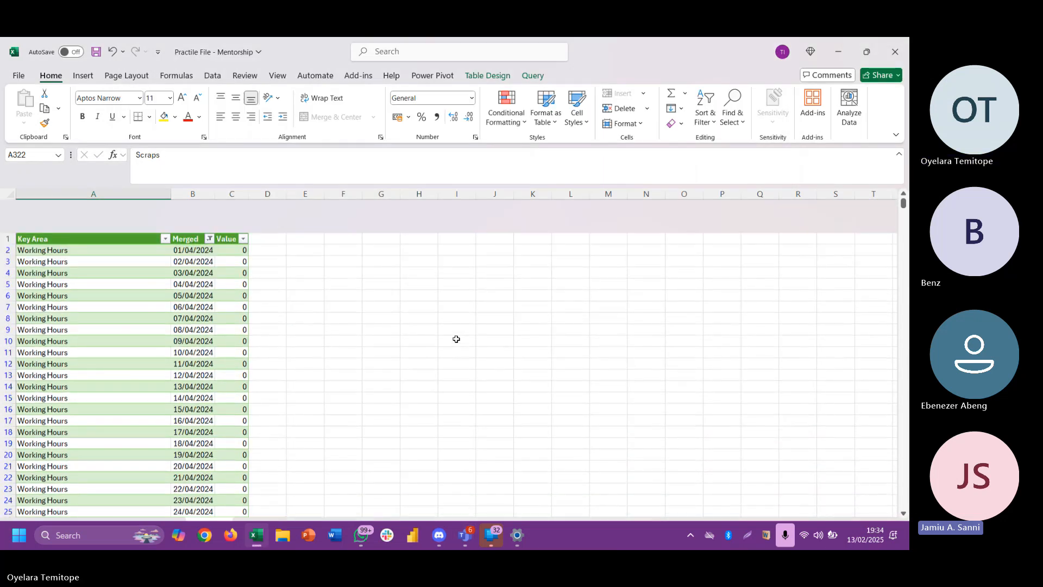
scroll(229, 440, "down", 5)
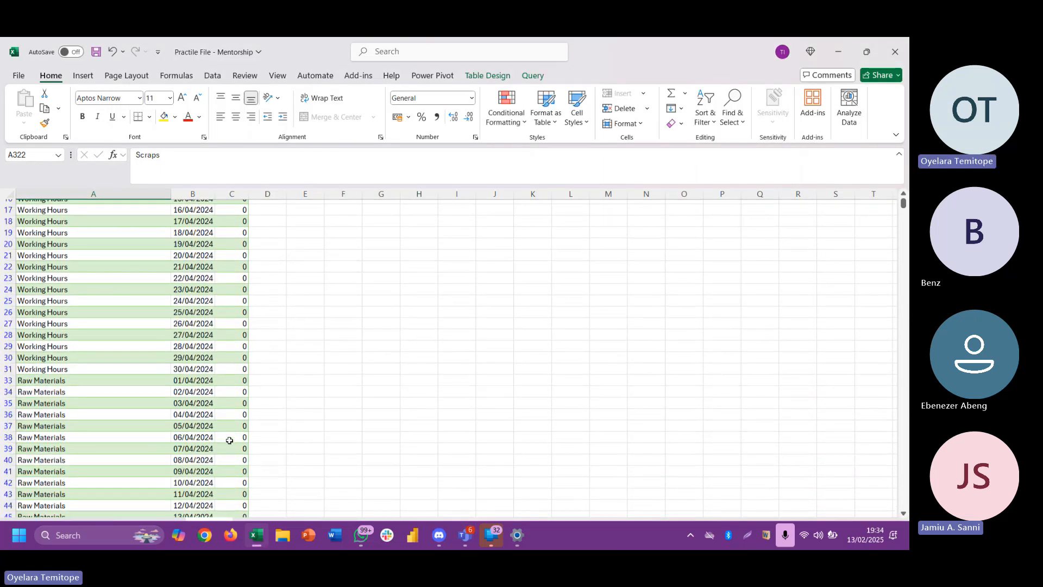
scroll(326, 399, "down", 2)
scroll(326, 399, "down", 20)
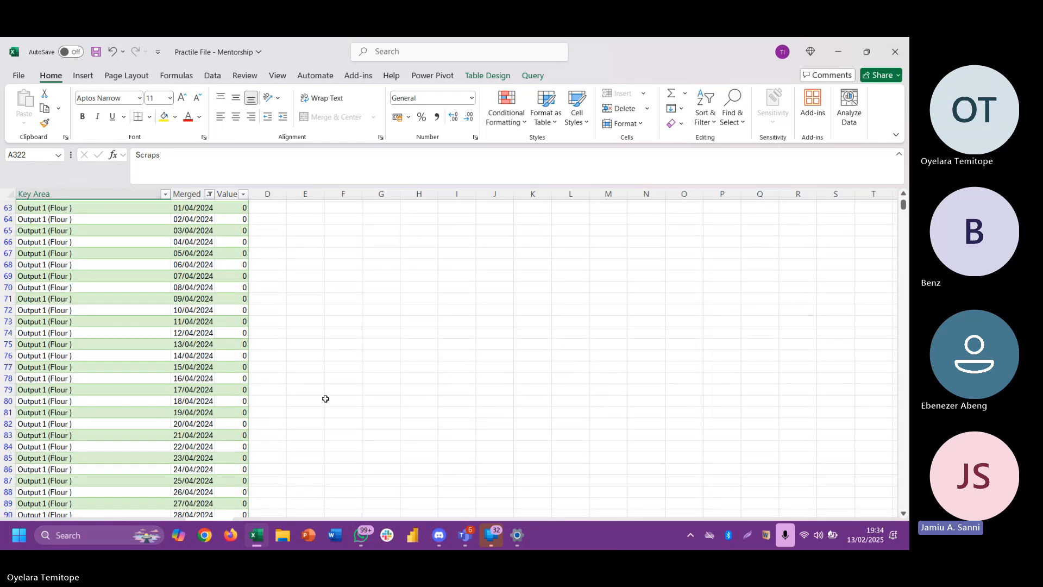
scroll(325, 398, "down", 20)
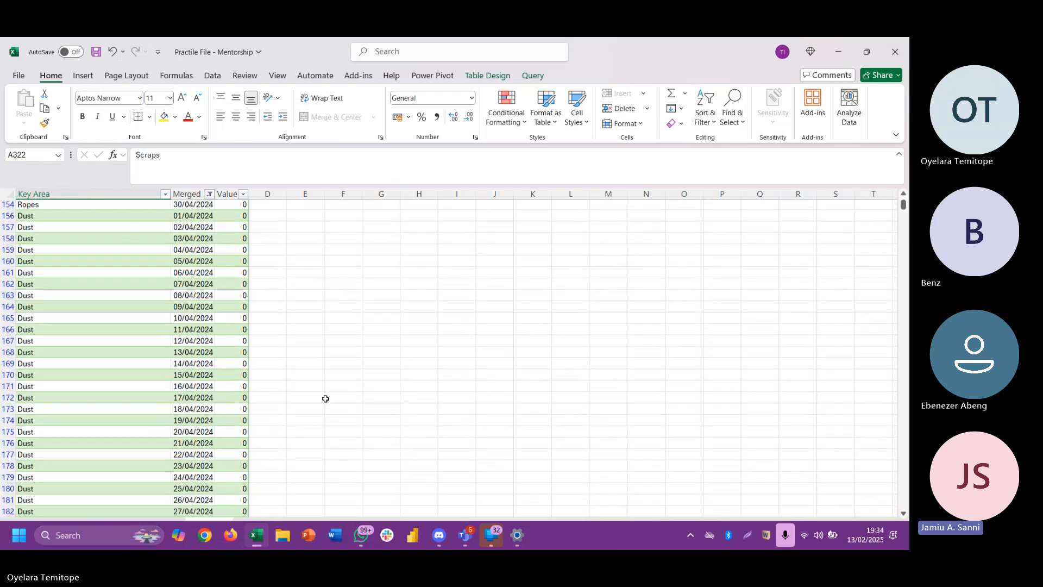
scroll(326, 399, "down", 20)
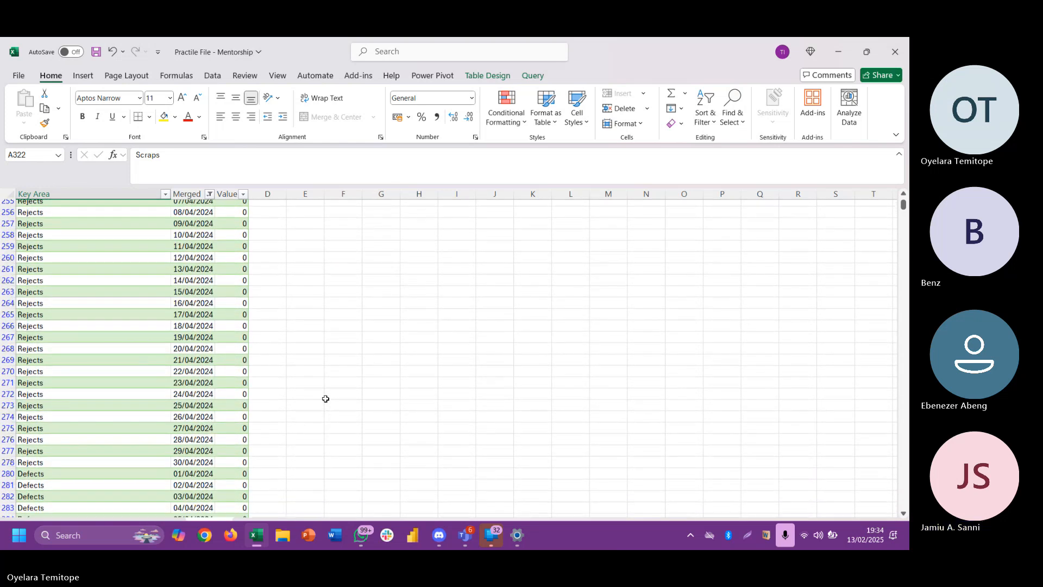
scroll(325, 398, "down", 20)
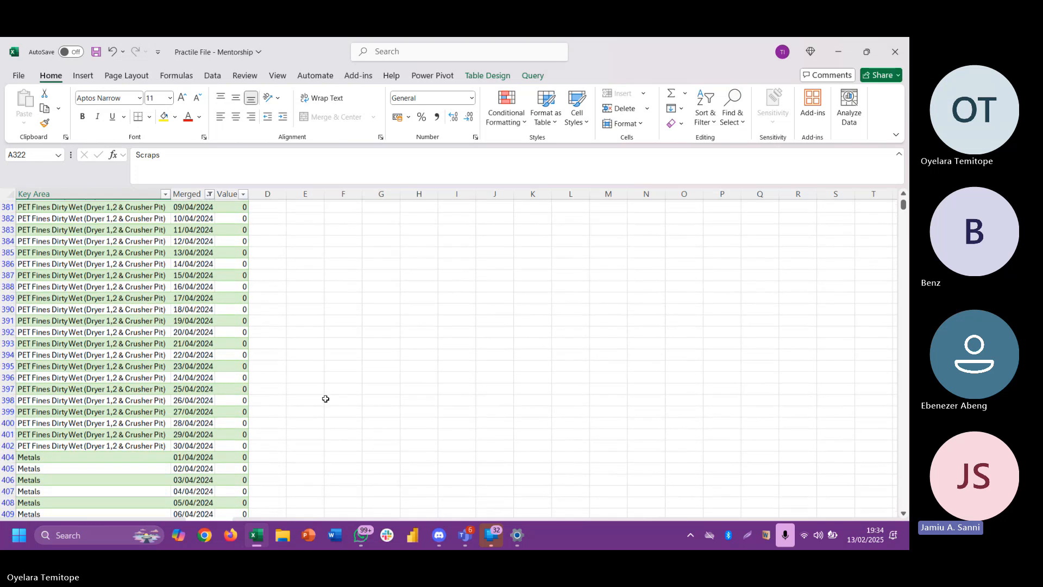
scroll(326, 398, "up", 20)
scroll(328, 415, "up", 4)
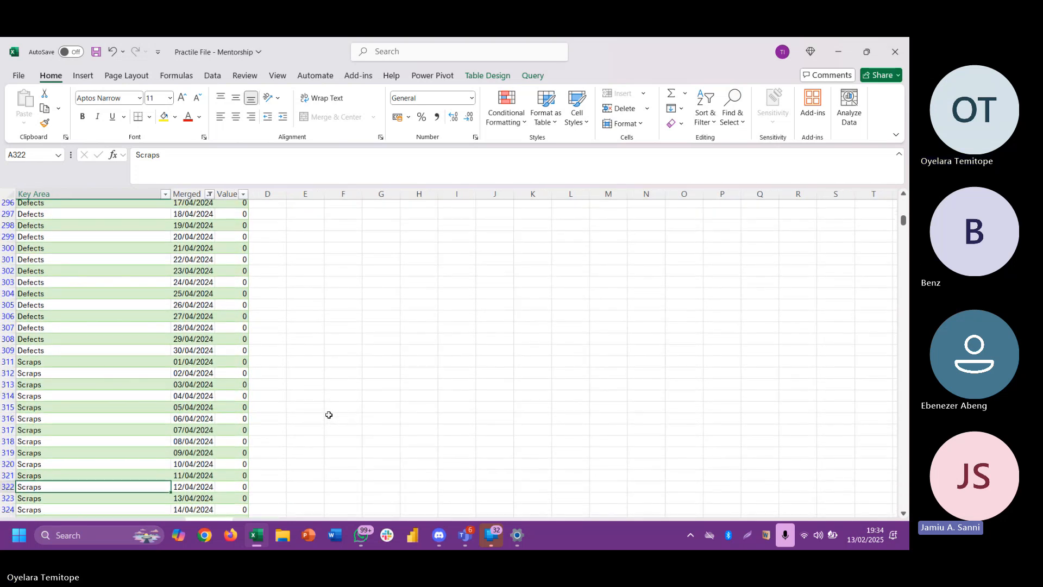
key("super")
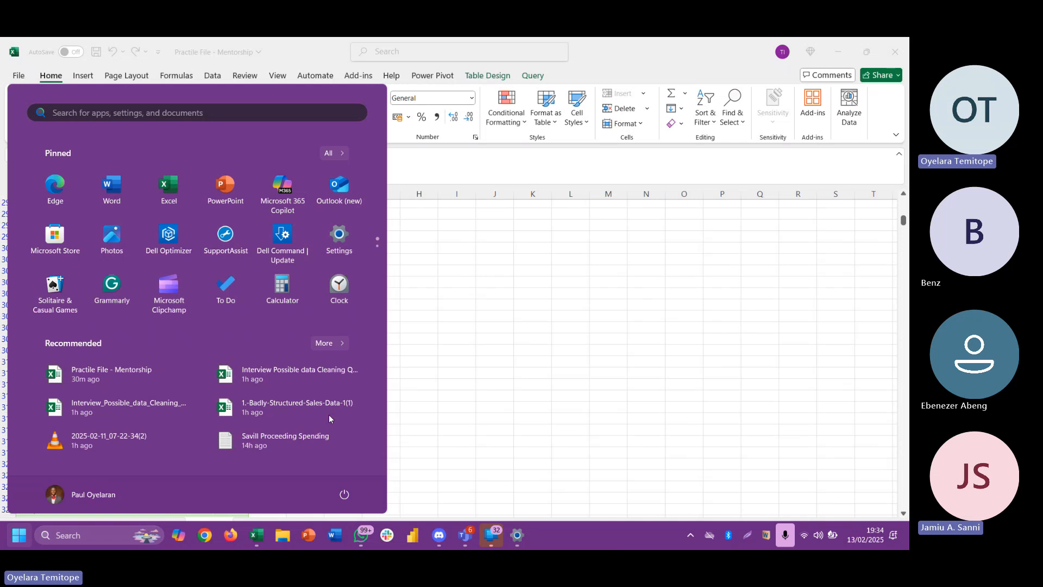
key("super")
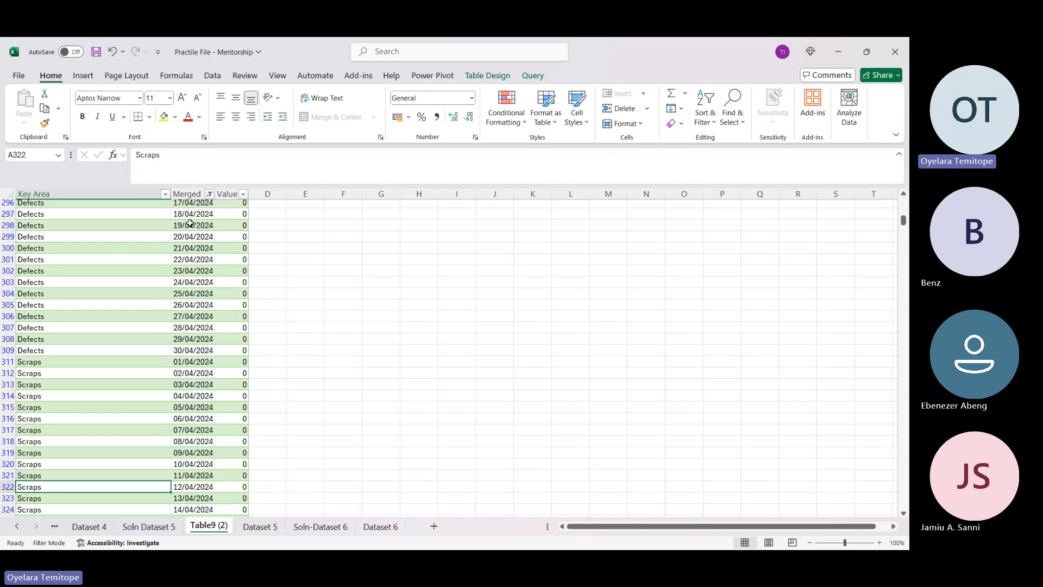
scroll(168, 265, "up", 3)
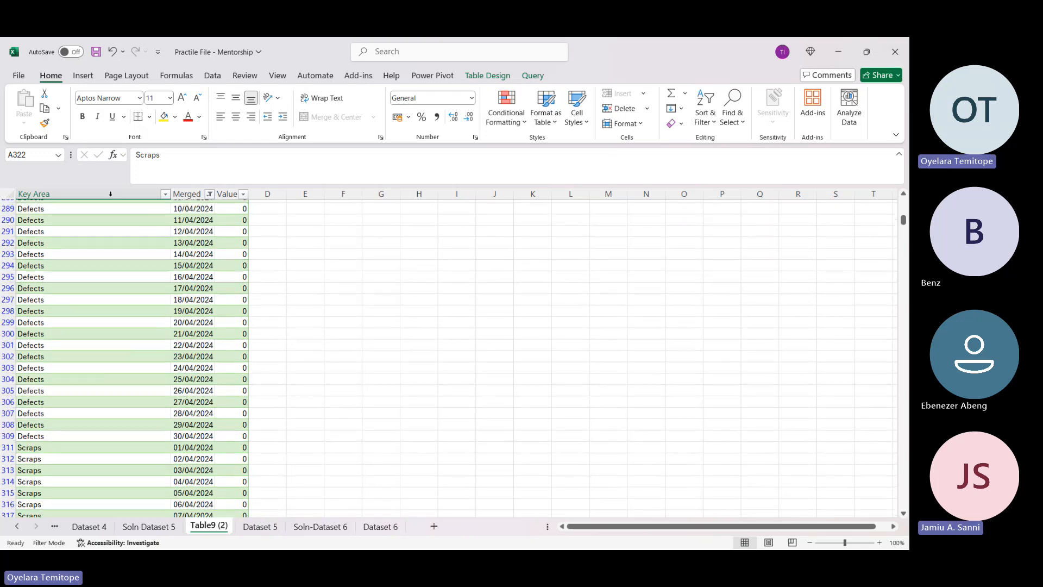
left_click(70, 230)
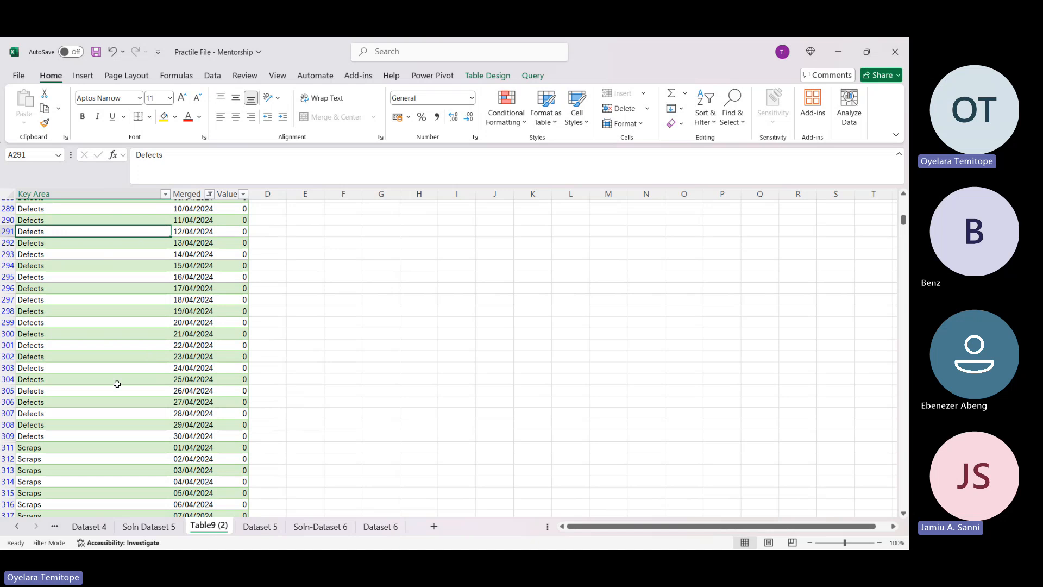
left_click(479, 289)
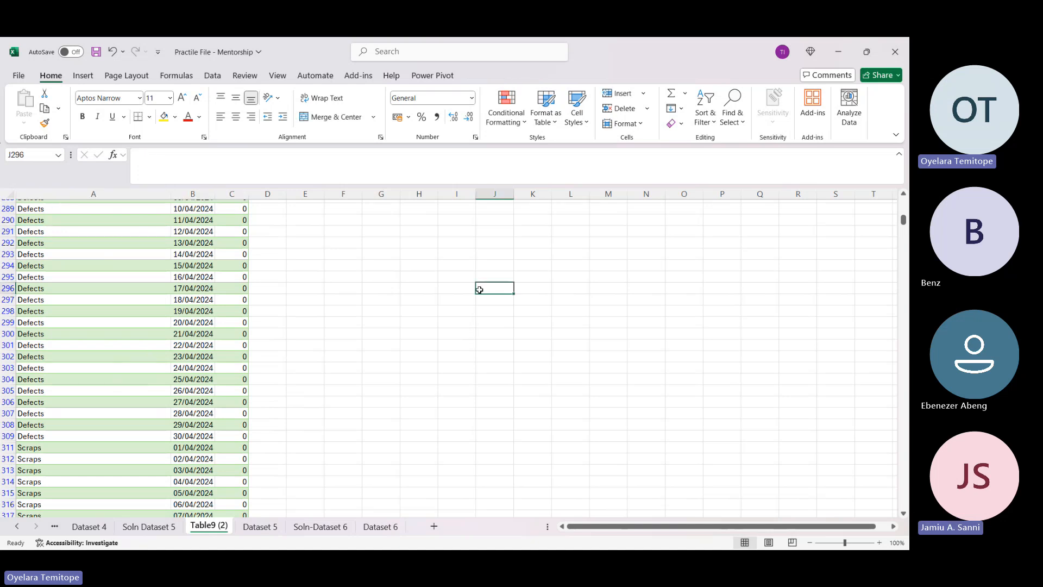
type("jna 1")
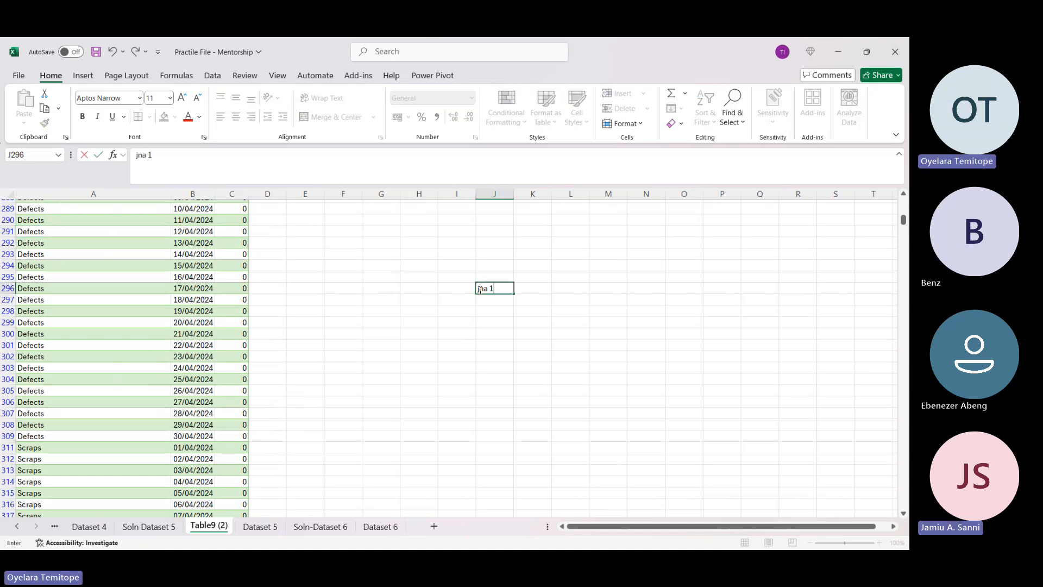
key("Return")
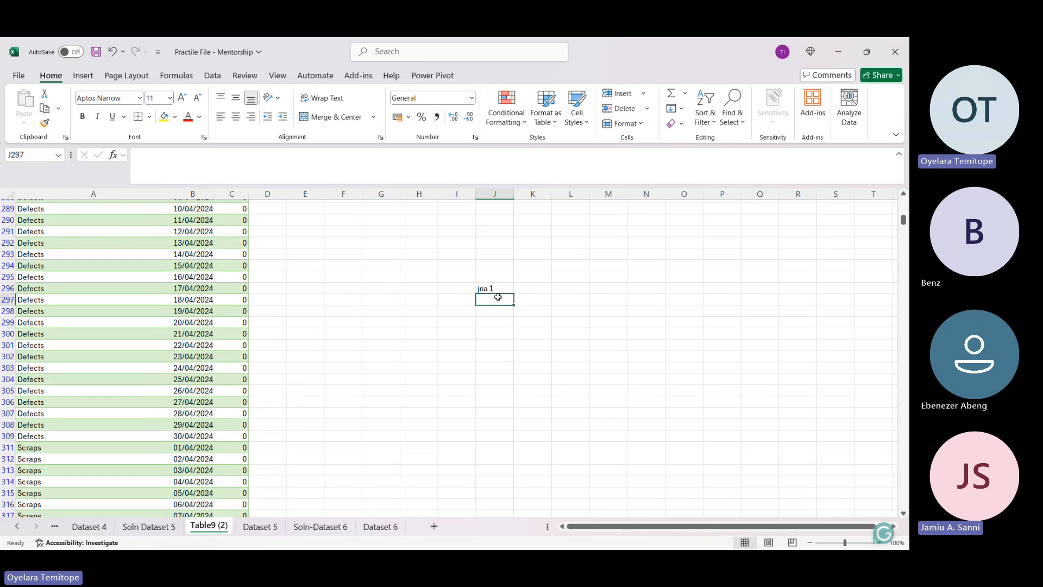
Replace the text in cell J296 with the example label defect.
left_click(498, 289)
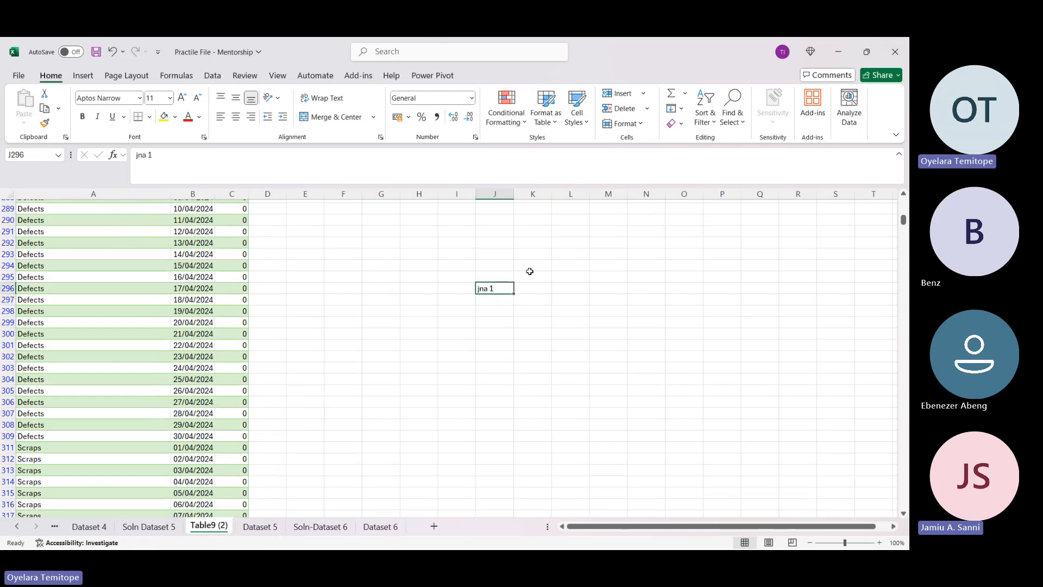
key("BackSpace")
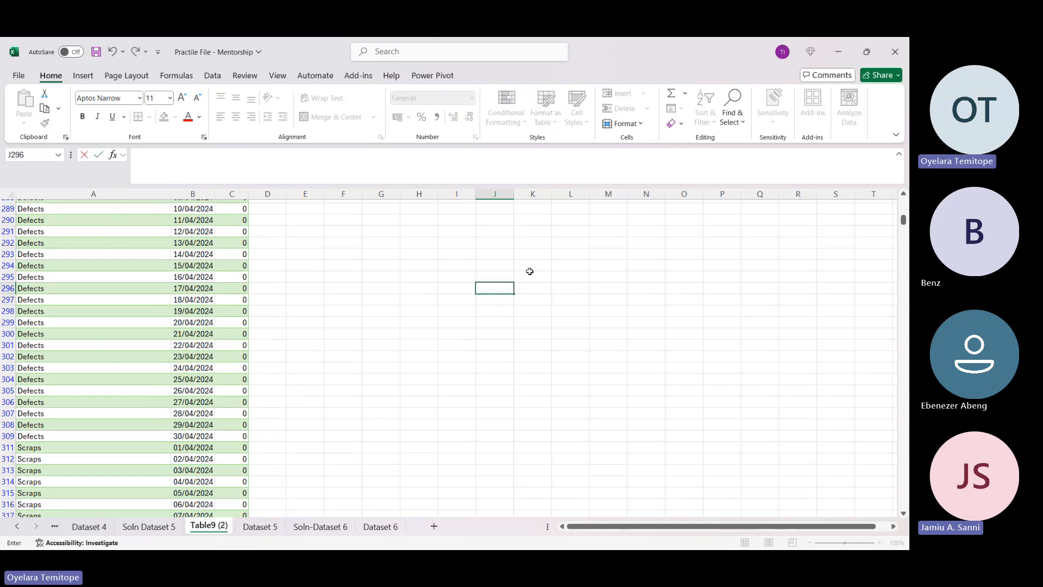
type("defect")
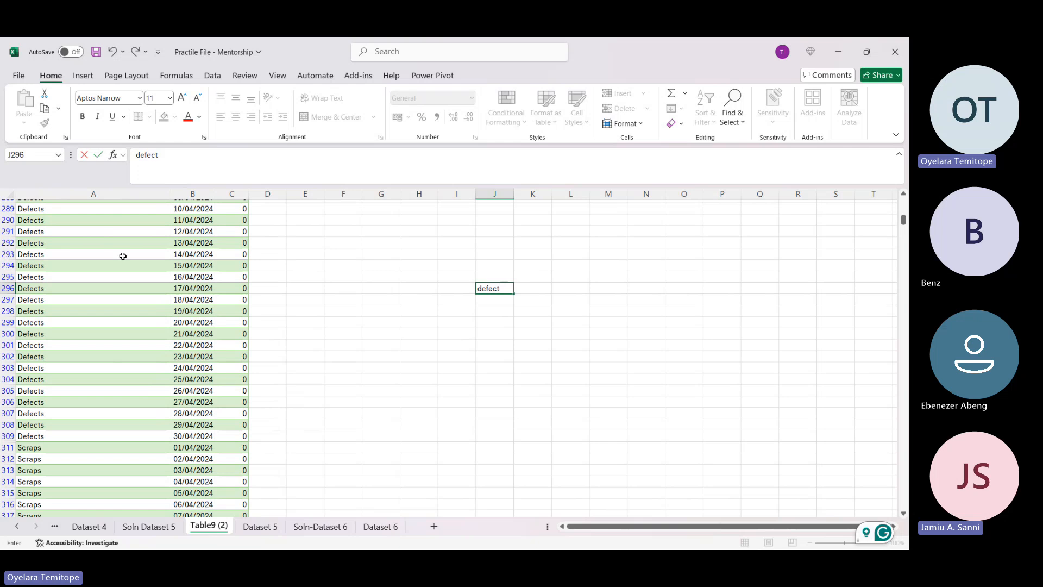
left_click(105, 262)
left_click(354, 234)
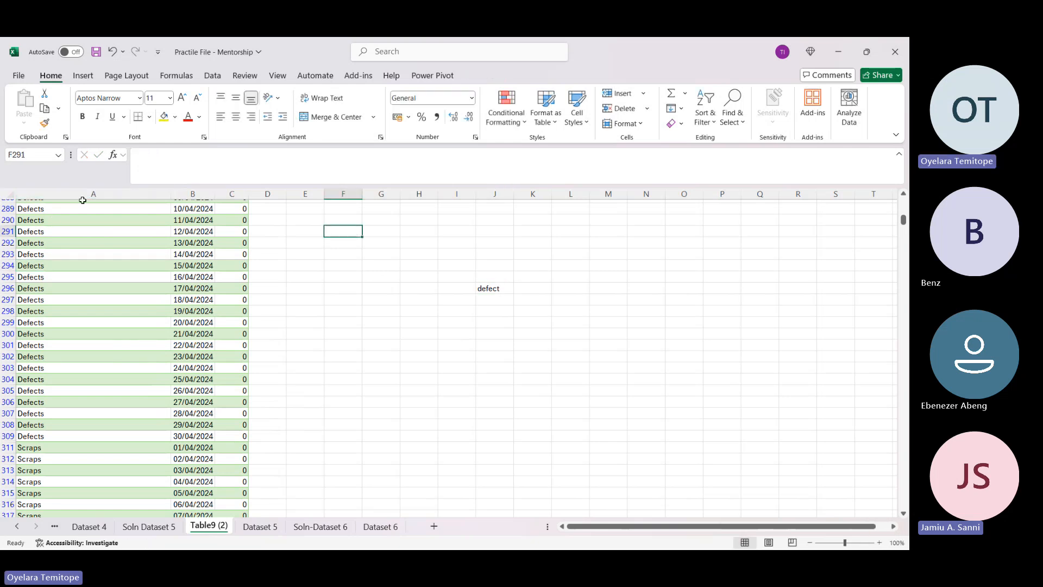
left_click(501, 284)
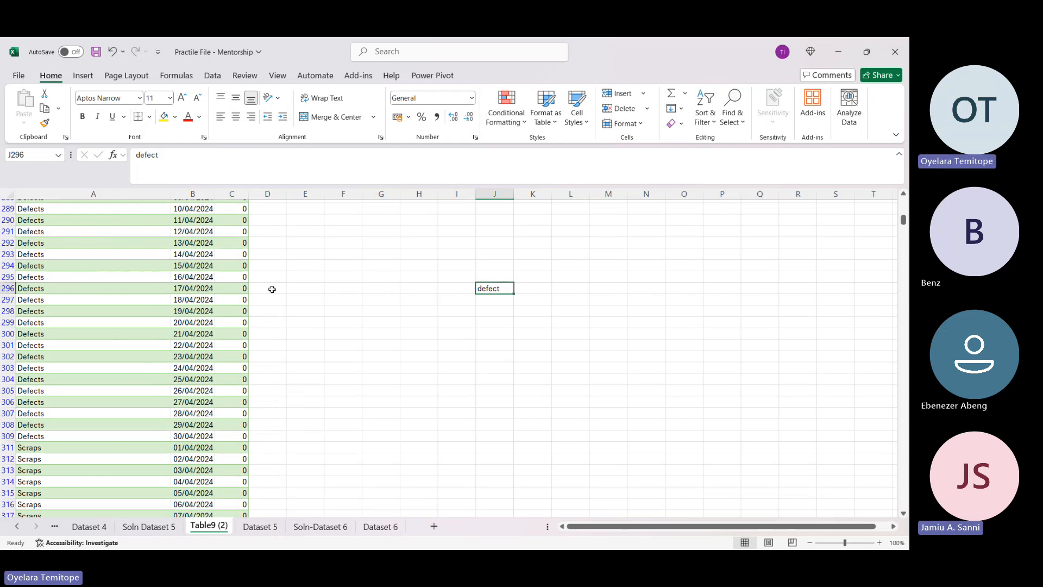
Filter the Key Area column of the loaded table to show only Defects.
scroll(187, 272, "up", 4)
scroll(187, 272, "up", 20)
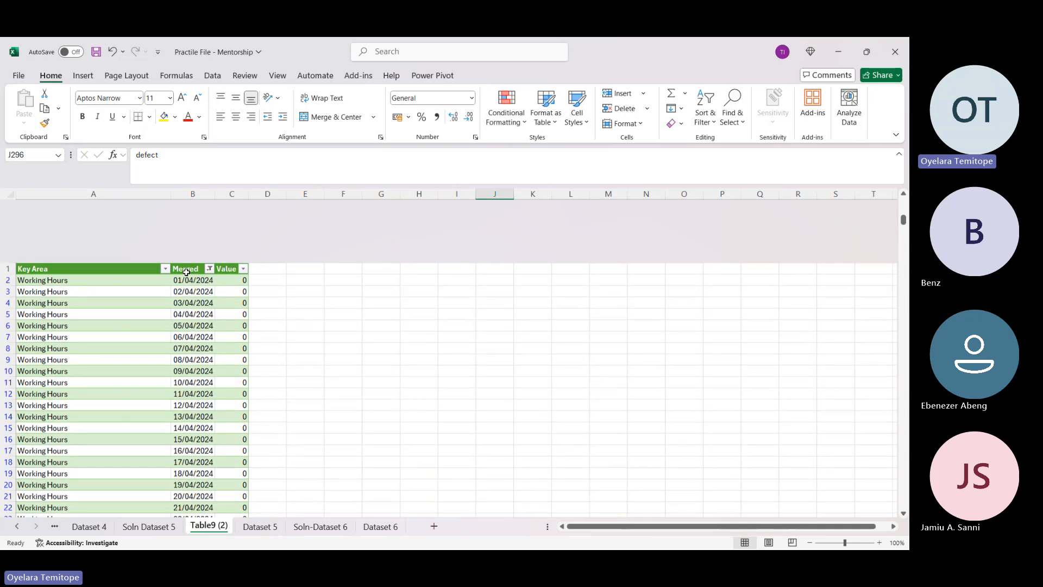
left_click(164, 205)
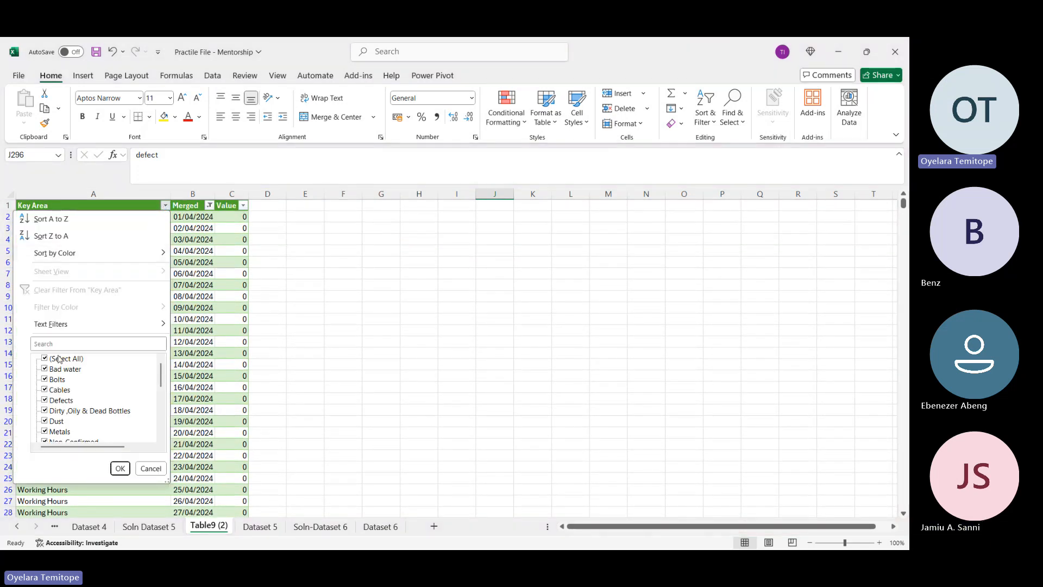
left_click(60, 359)
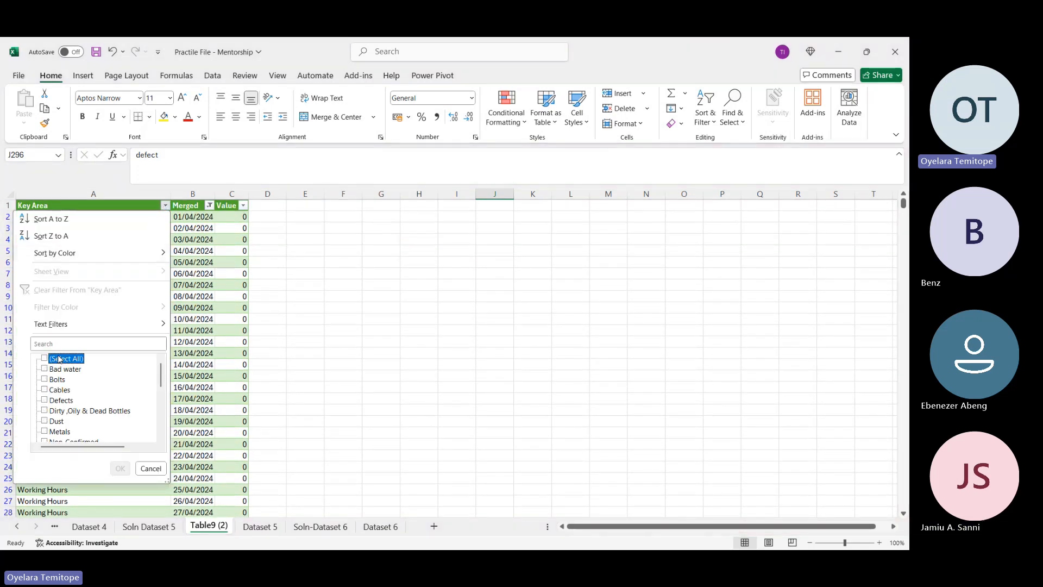
left_click(61, 401)
left_click(118, 468)
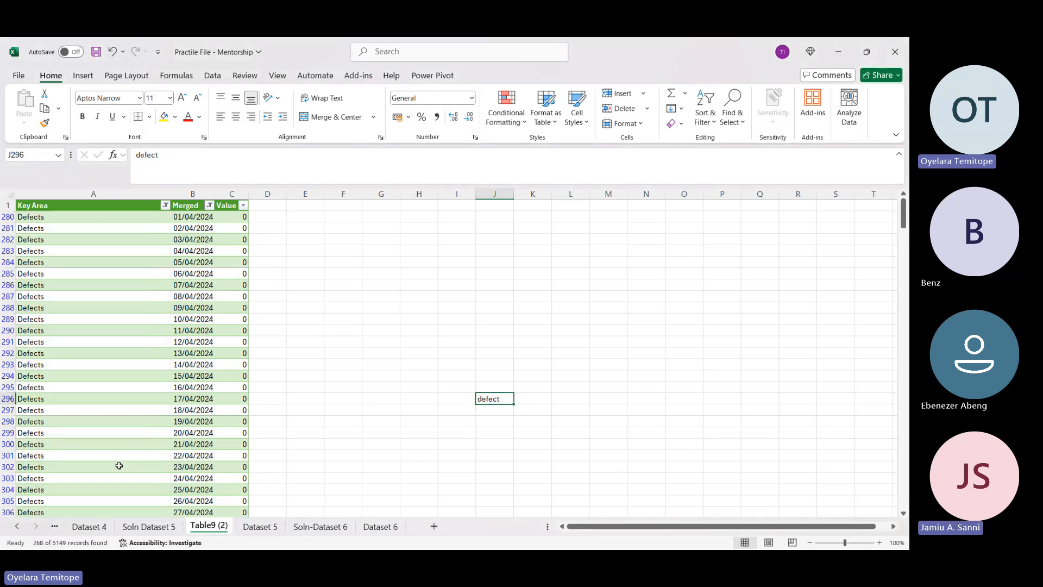
Examine the values and dates of the filtered Defects rows and the other key areas offered in the column's filter.
left_click_drag(230, 219, 237, 485)
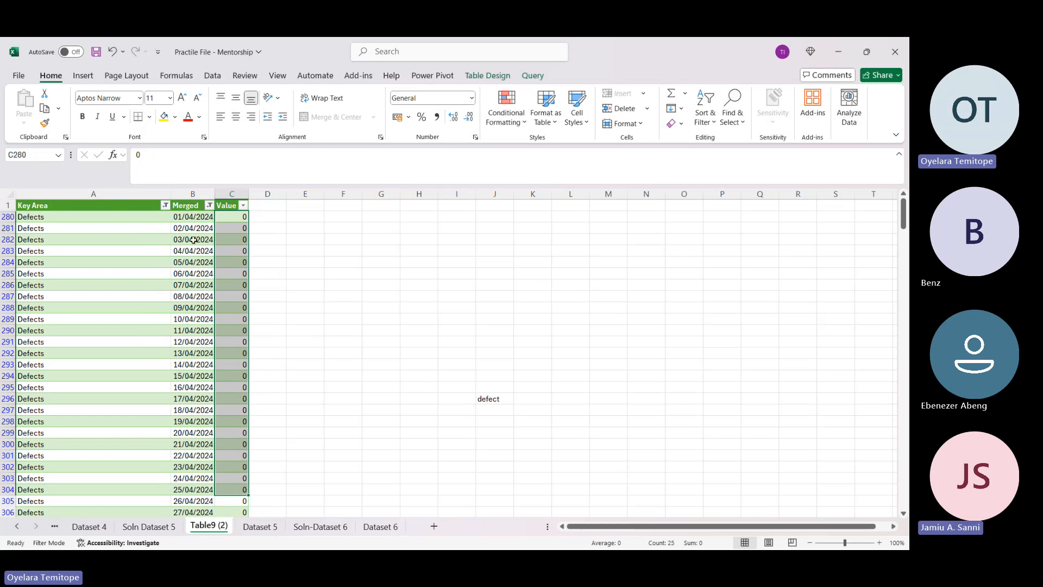
left_click(196, 217)
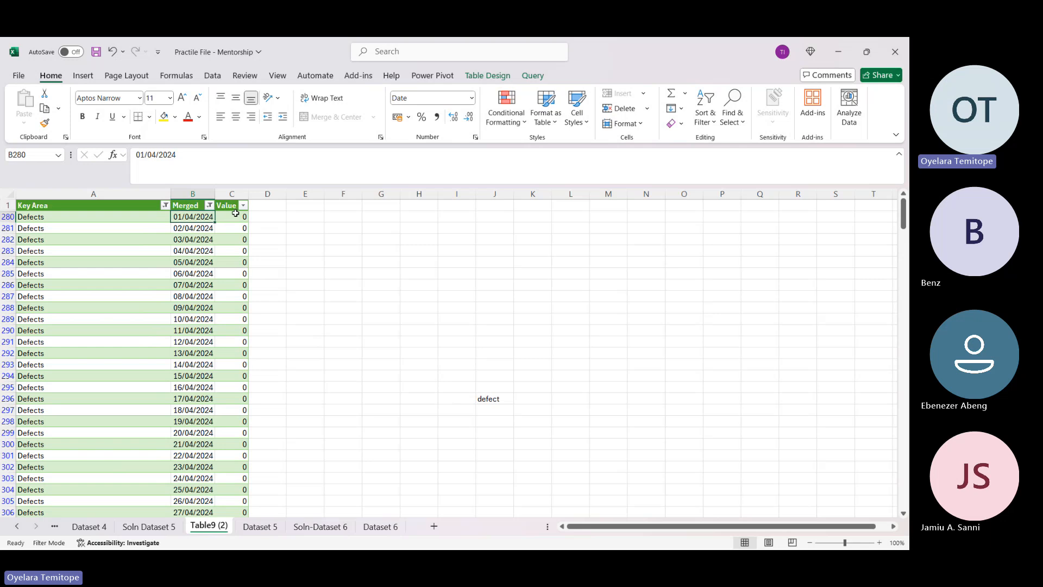
left_click(505, 402)
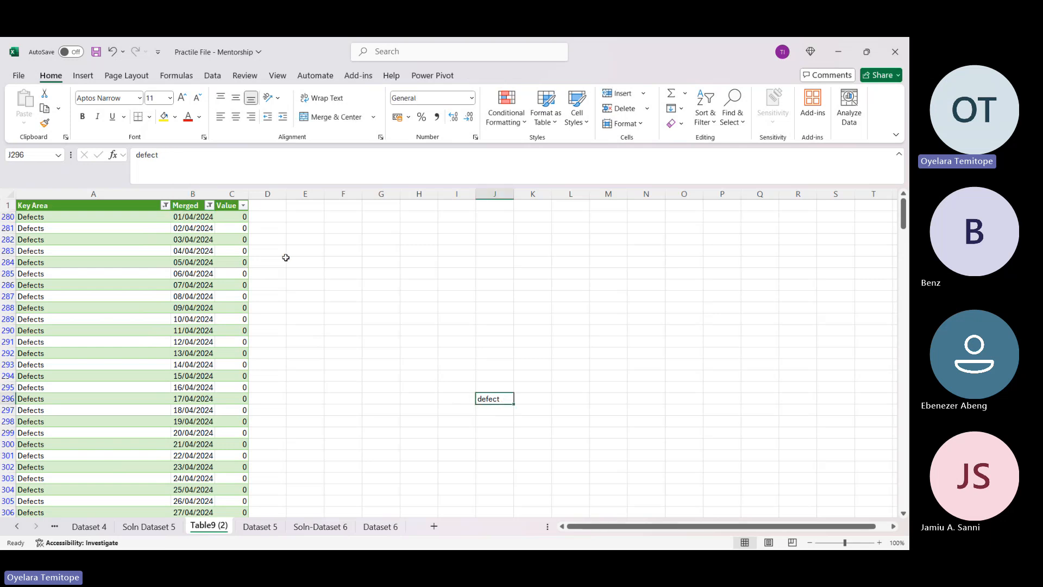
left_click(165, 205)
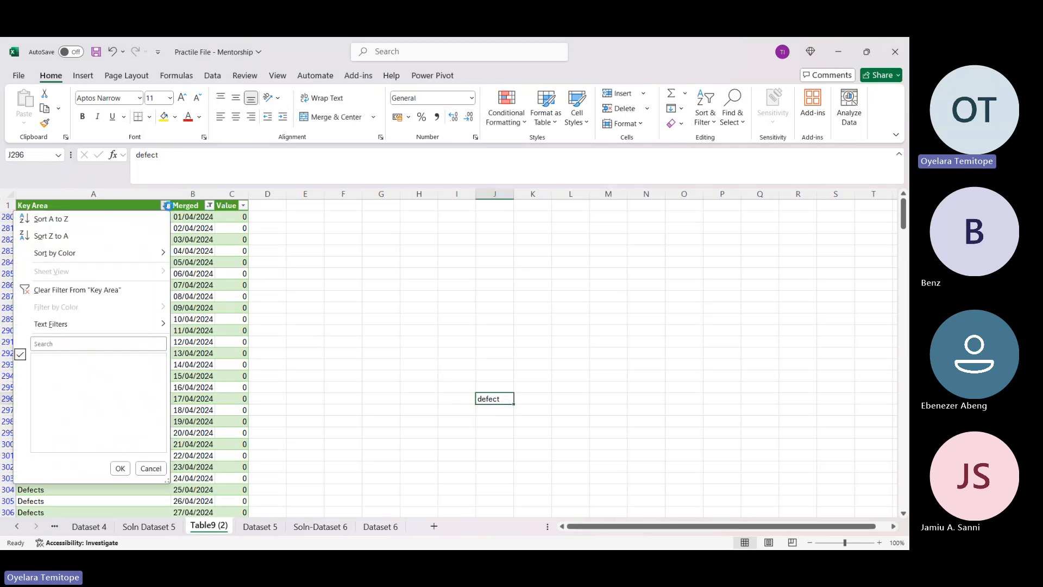
scroll(73, 402, "down", 5)
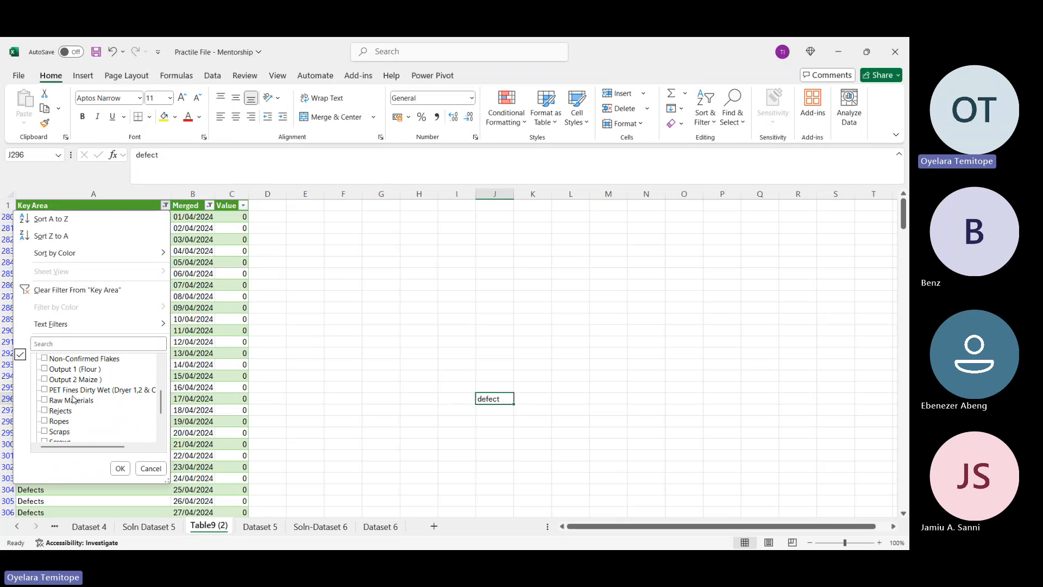
scroll(74, 402, "up", 5)
left_click(431, 249)
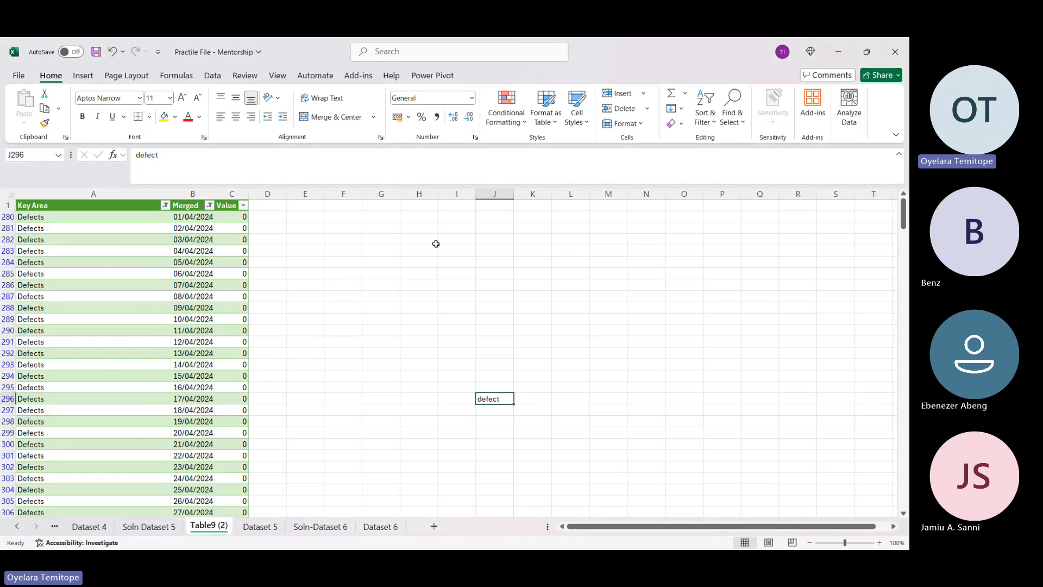
Enter the example label total in cell I282.
left_click(464, 241)
type("total")
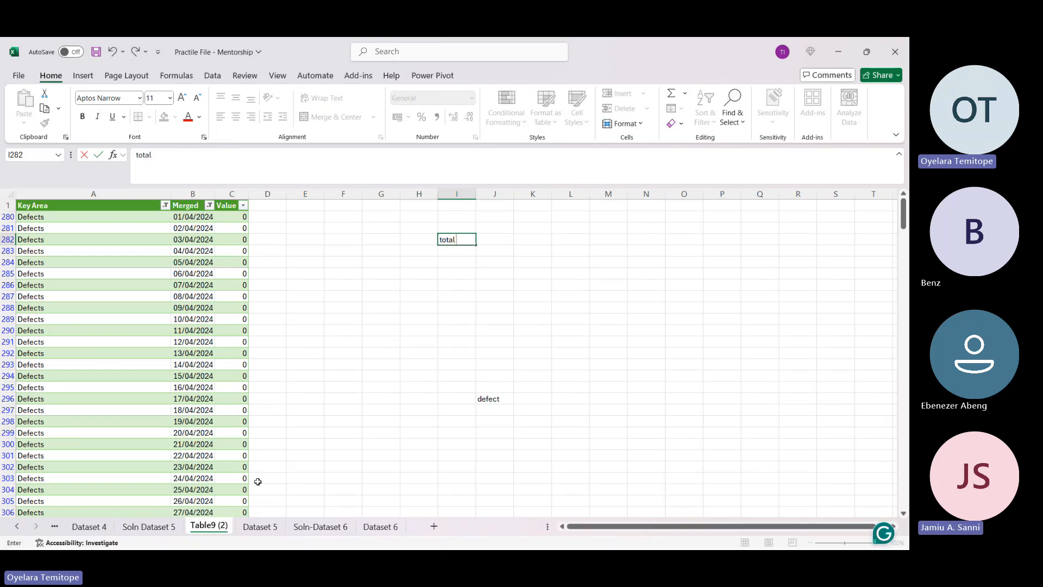
Open the Dataset 5 sheet and follow the first Raw Materials row across the daily columns to day 31.
left_click(255, 527)
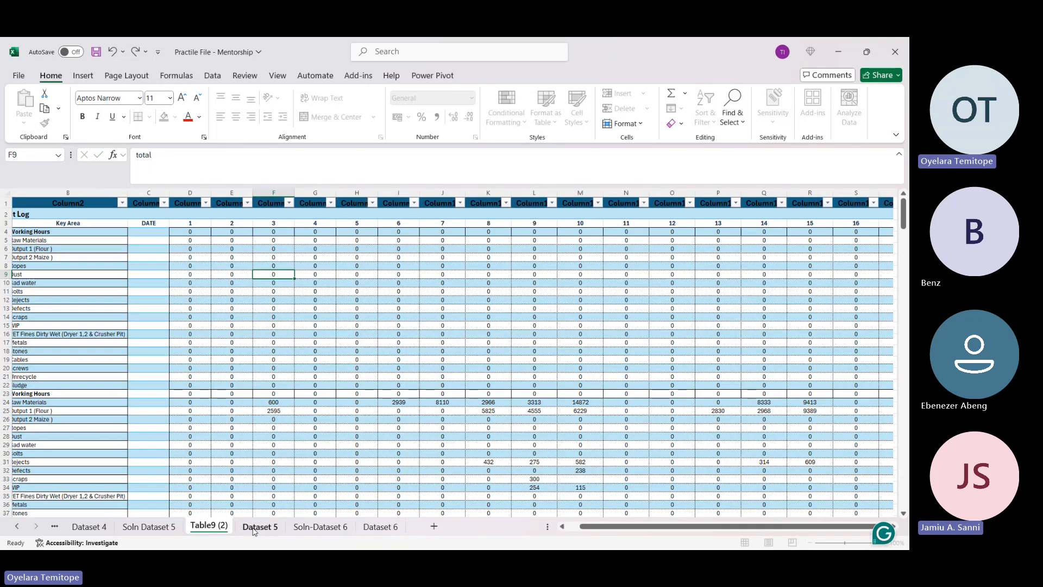
left_click(257, 527)
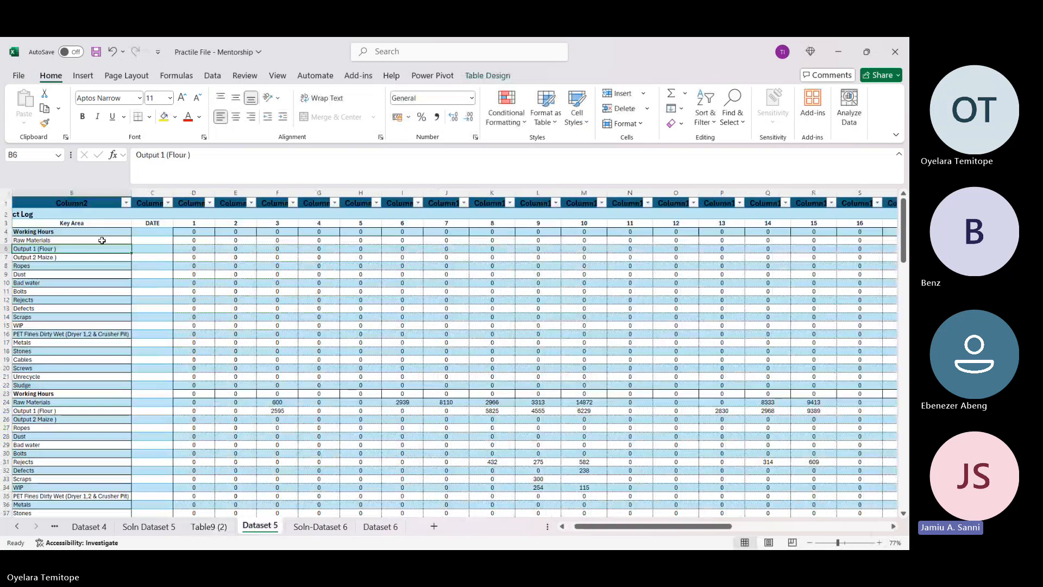
left_click(102, 240)
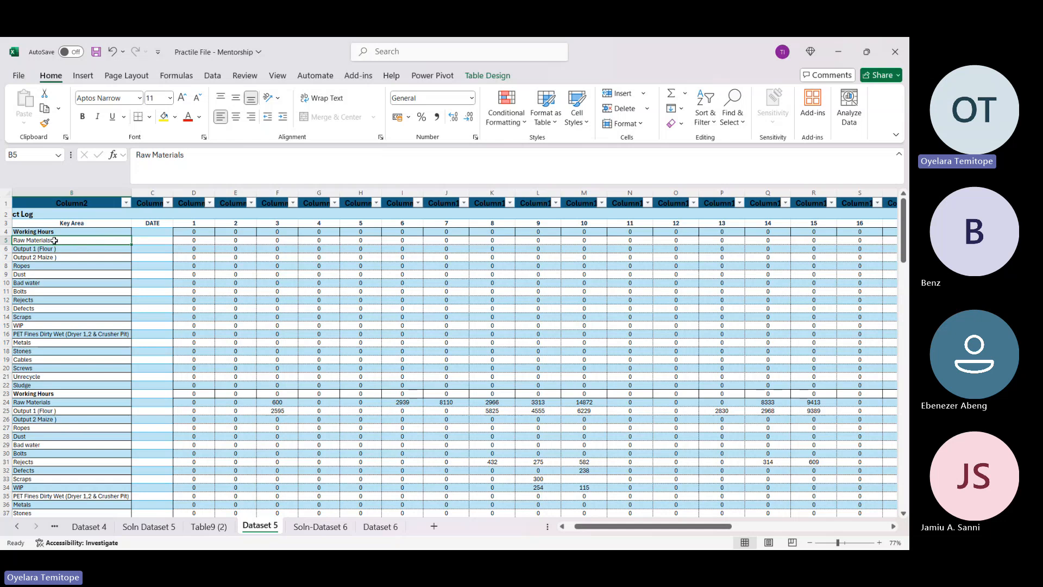
scroll(435, 300, "right", 5)
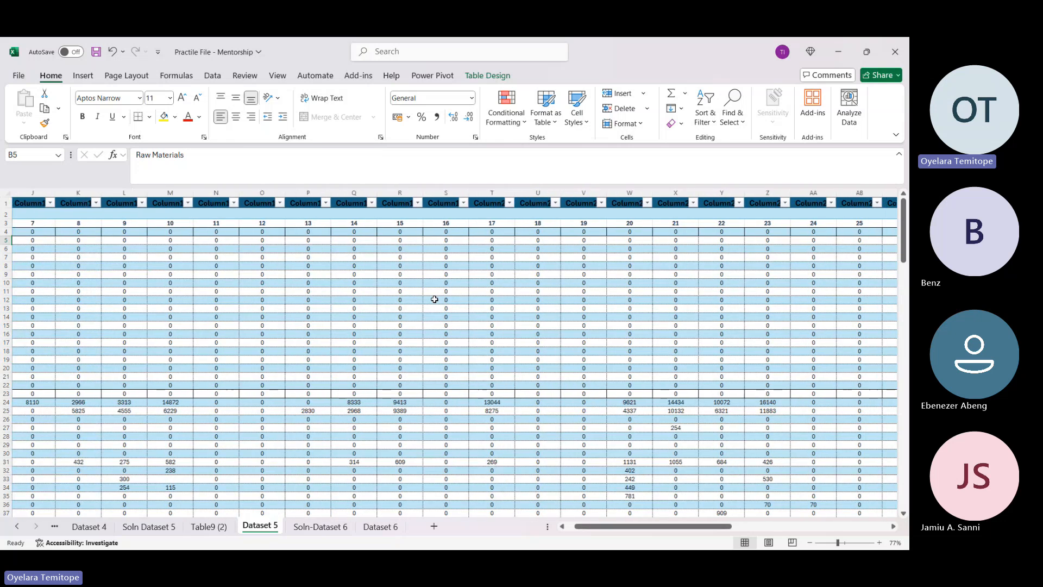
scroll(435, 299, "right", 2)
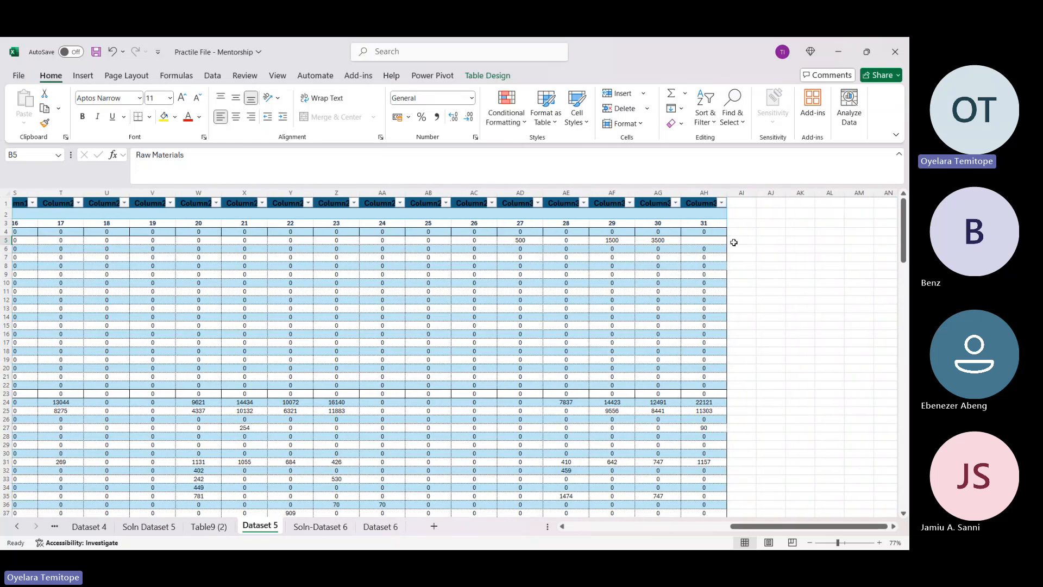
Compare the space after the day 31 column on the Dataset 5 sheet with the filtered Defects rows on the Table9 (2) sheet.
left_click(736, 238)
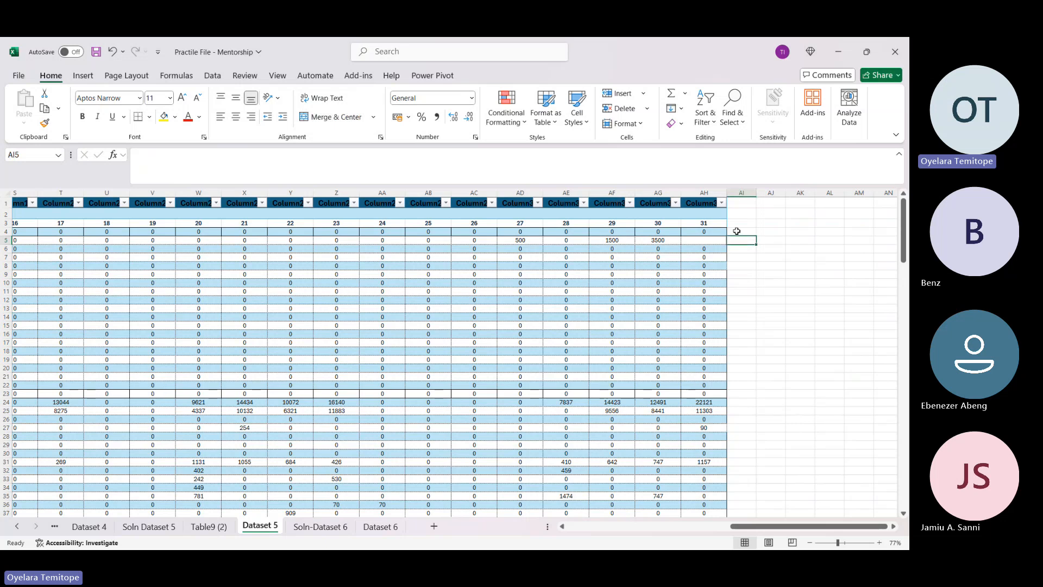
left_click(736, 230)
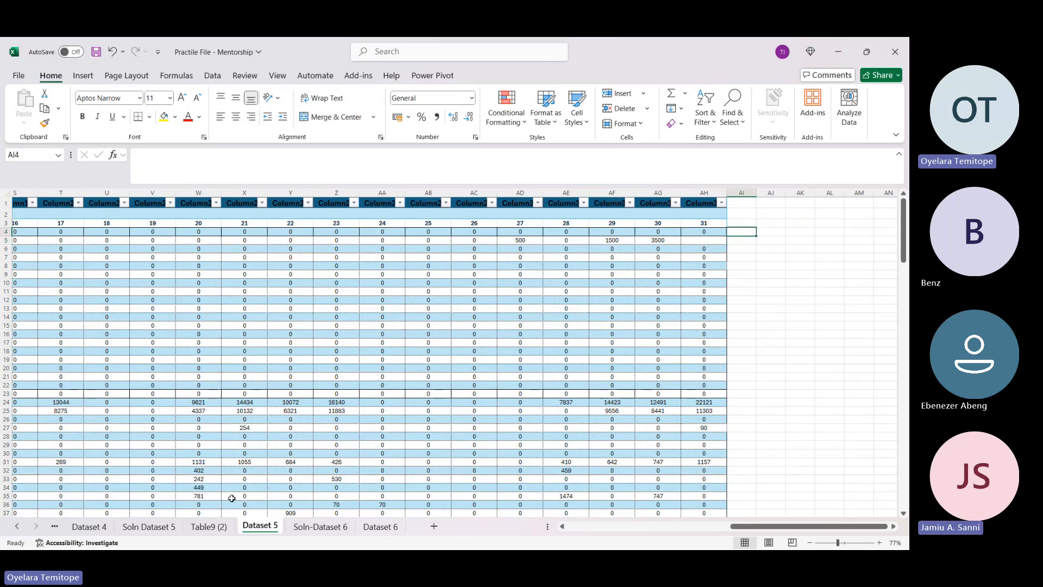
left_click(209, 526)
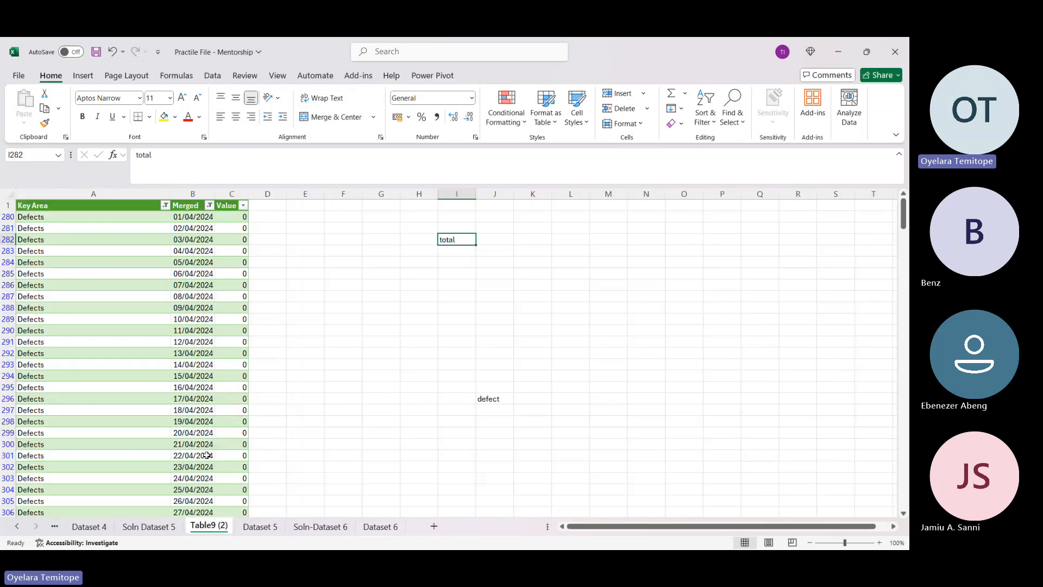
left_click(95, 224)
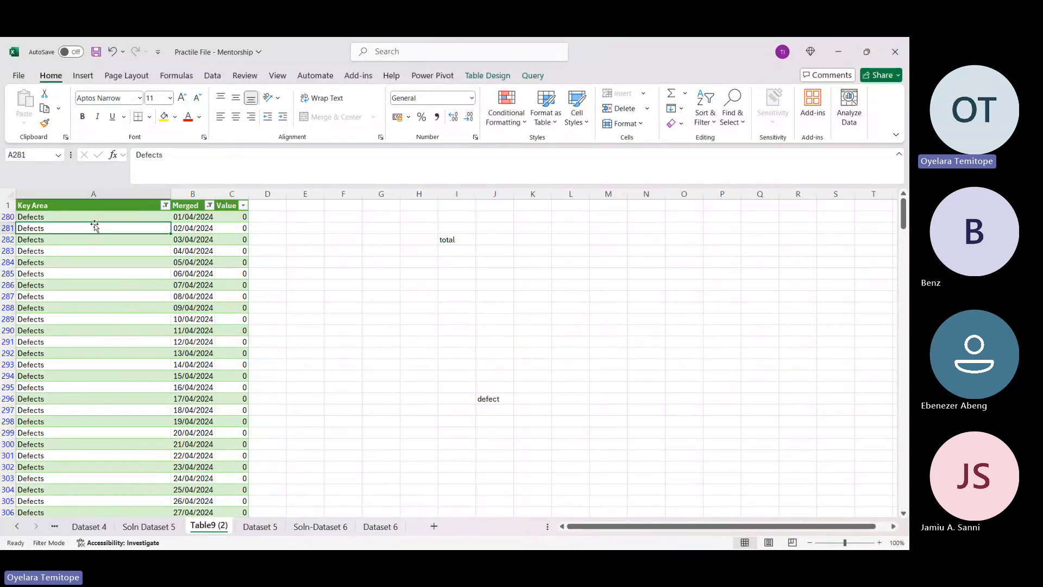
left_click(253, 527)
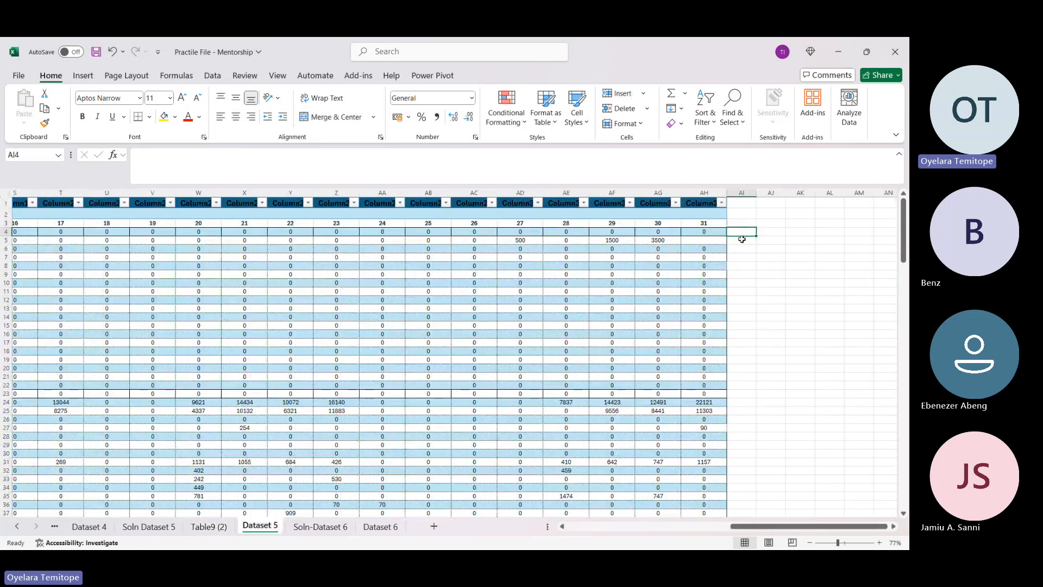
left_click(209, 526)
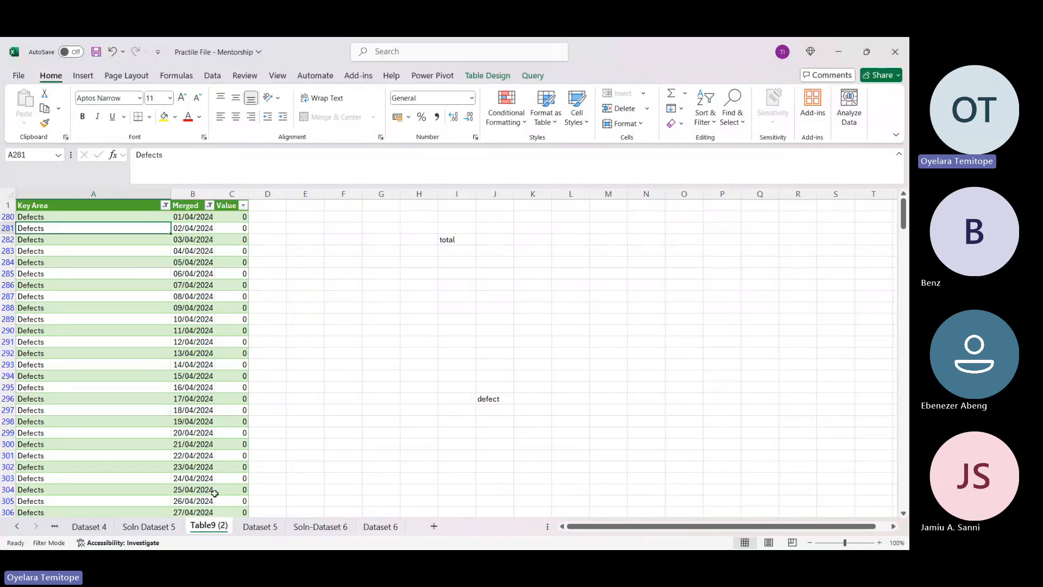
Review the Dataset 5 layout, highlighting the headers for days 1 to 10 and the April month block in column A.
left_click(260, 526)
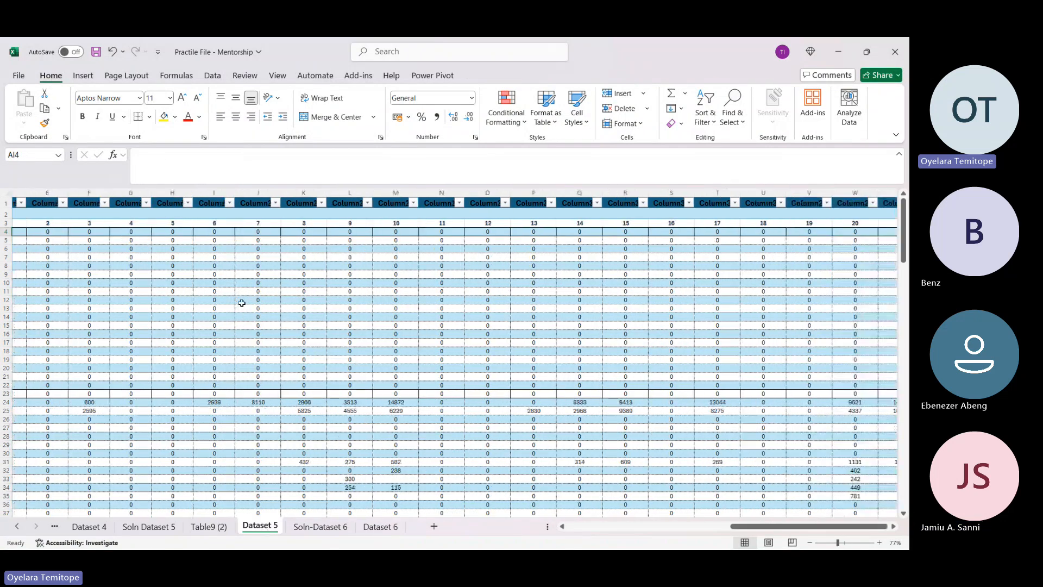
scroll(242, 303, "left", 3)
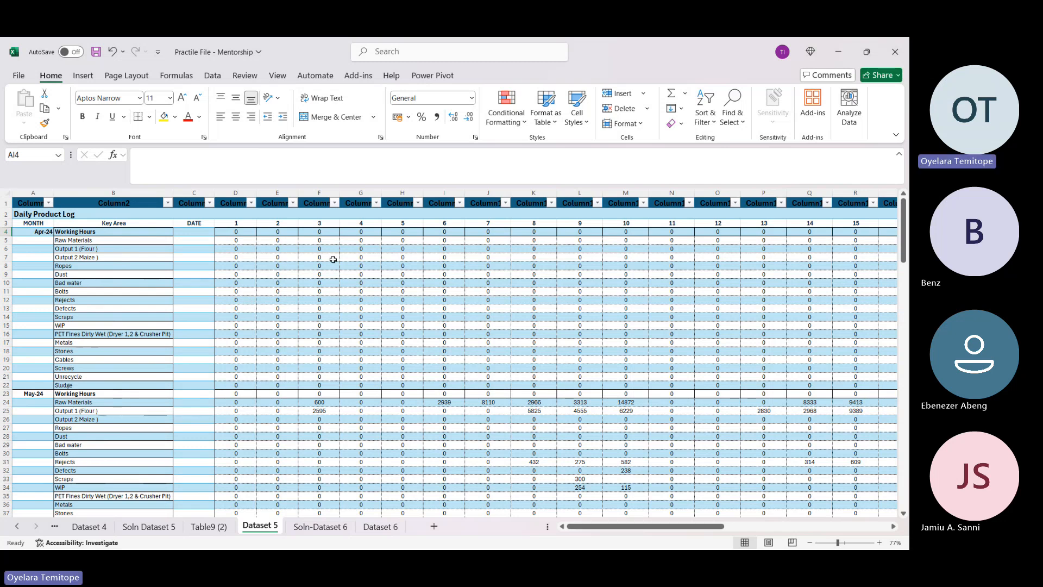
left_click_drag(235, 225, 620, 228)
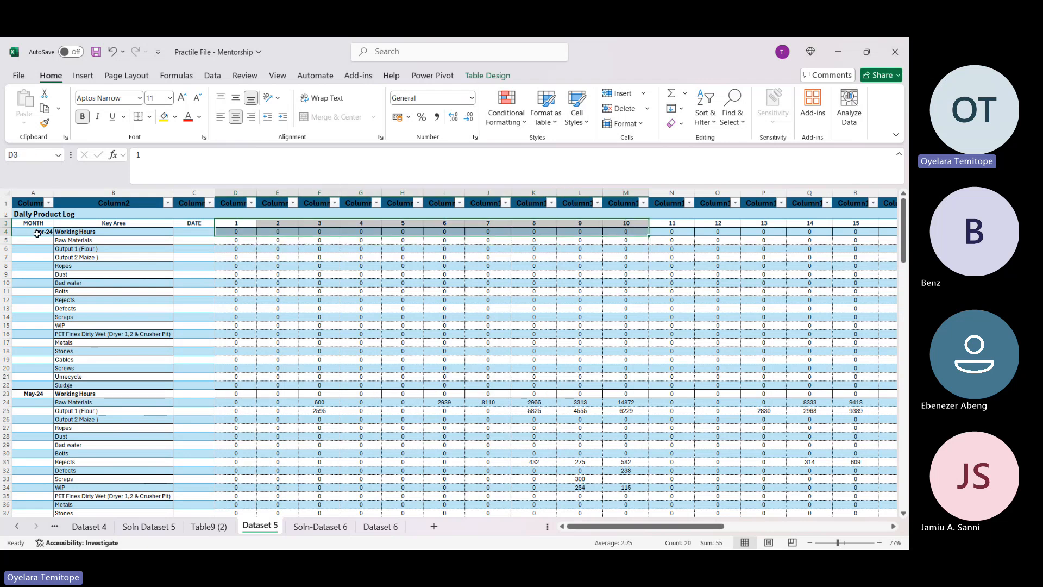
left_click_drag(36, 232, 33, 388)
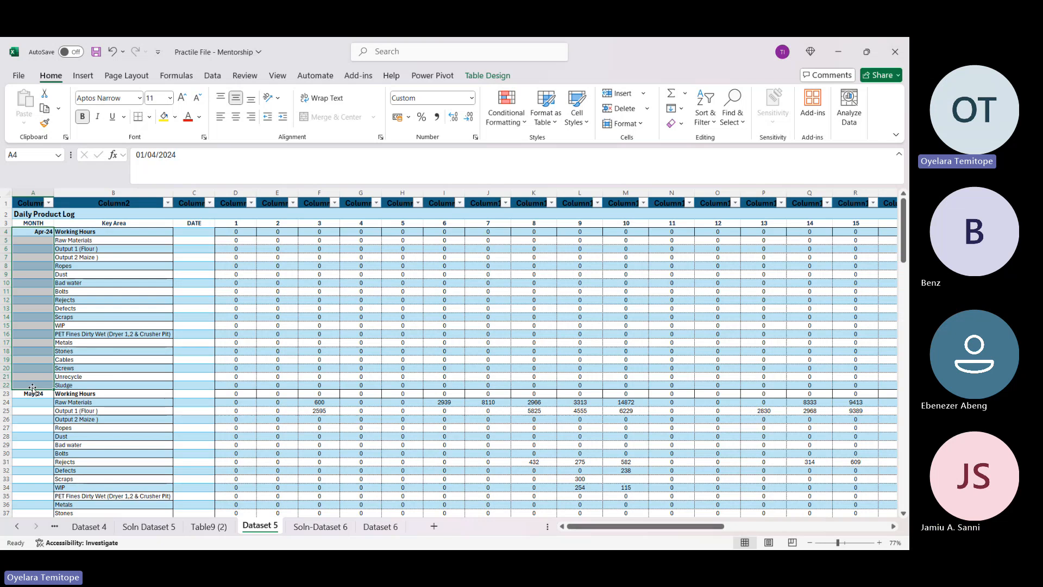
Review the stacked Defects rows on the Table9 (2) sheet alongside the example labels total and defect.
left_click(217, 528)
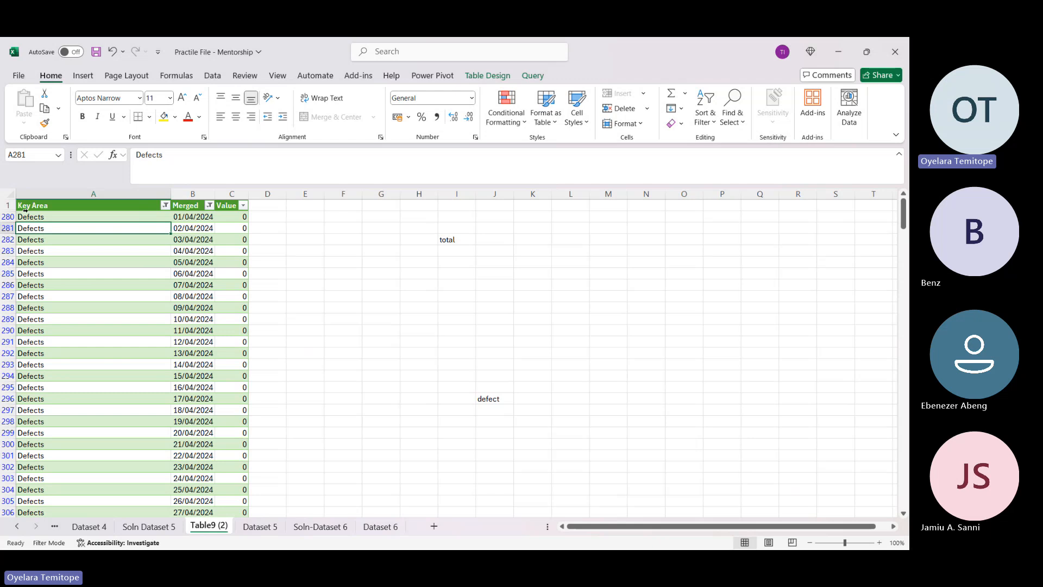
left_click_drag(61, 213, 48, 387)
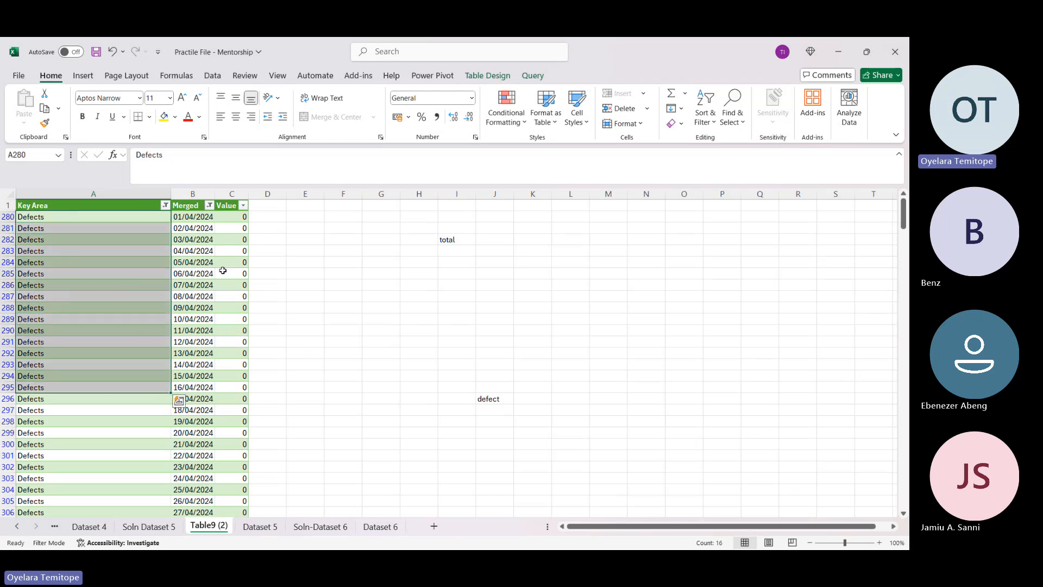
left_click(466, 242)
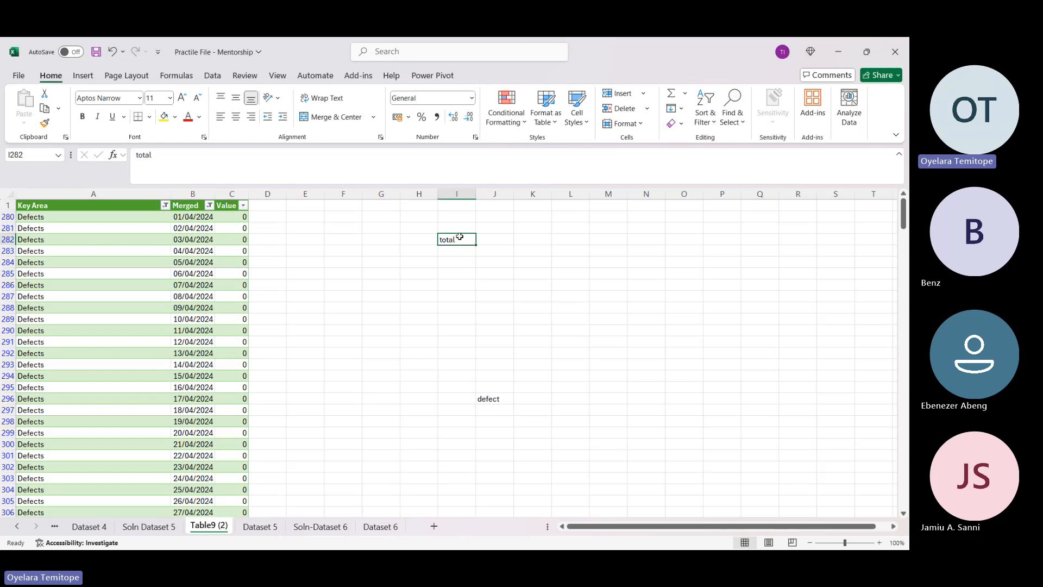
left_click(492, 396)
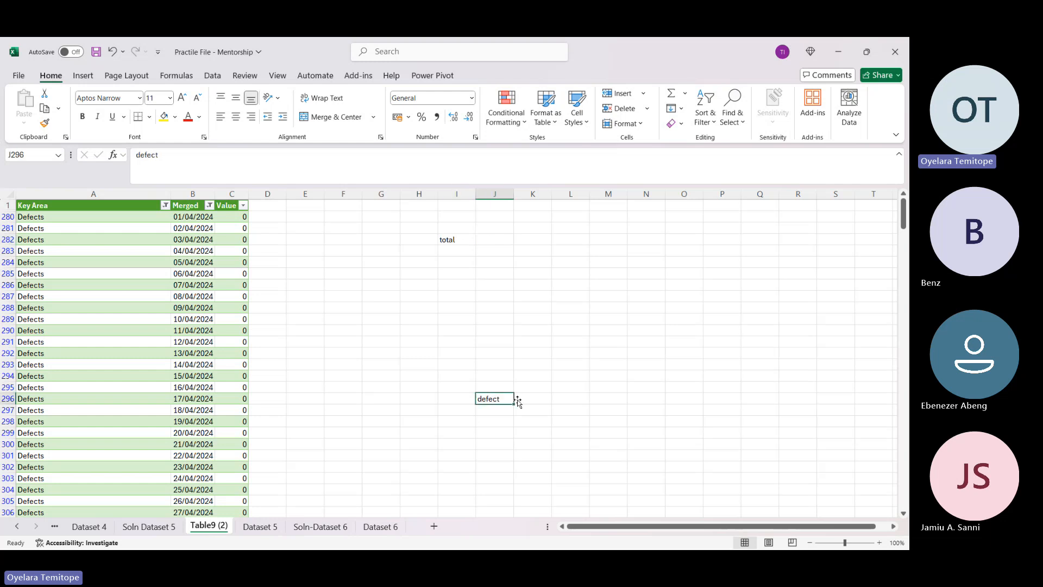
left_click(530, 400)
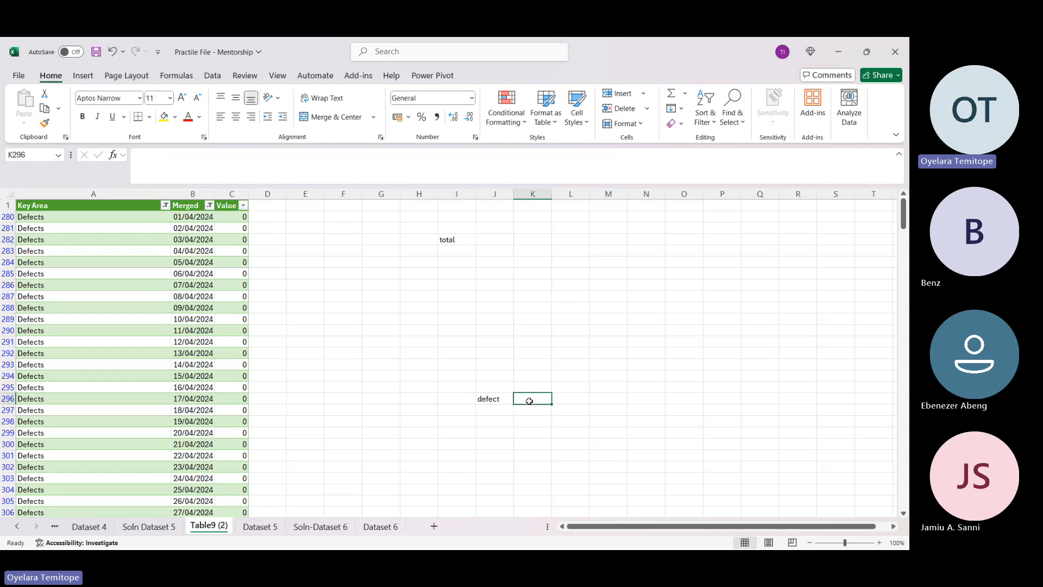
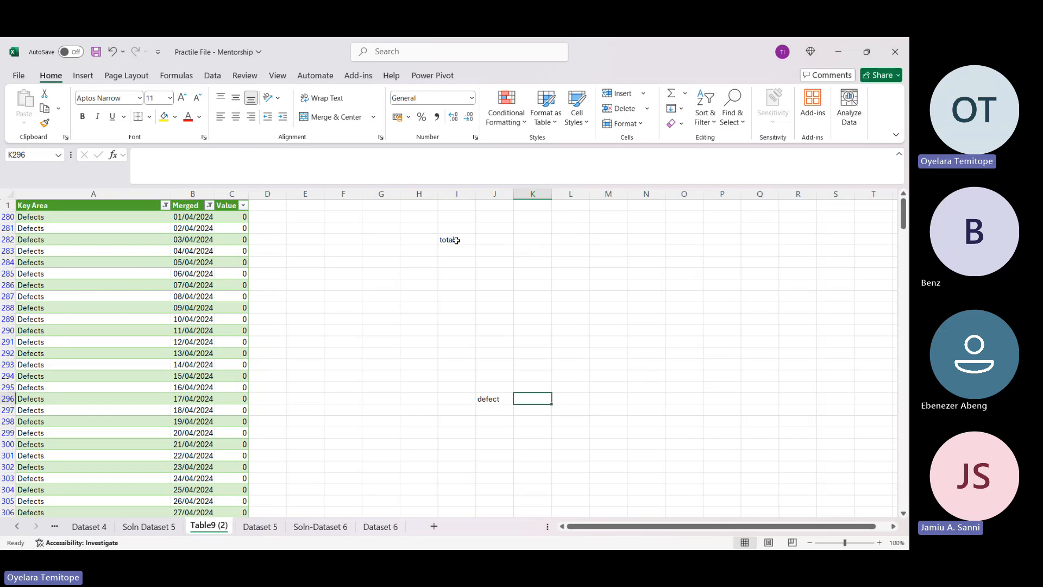
left_click_drag(447, 230, 495, 401)
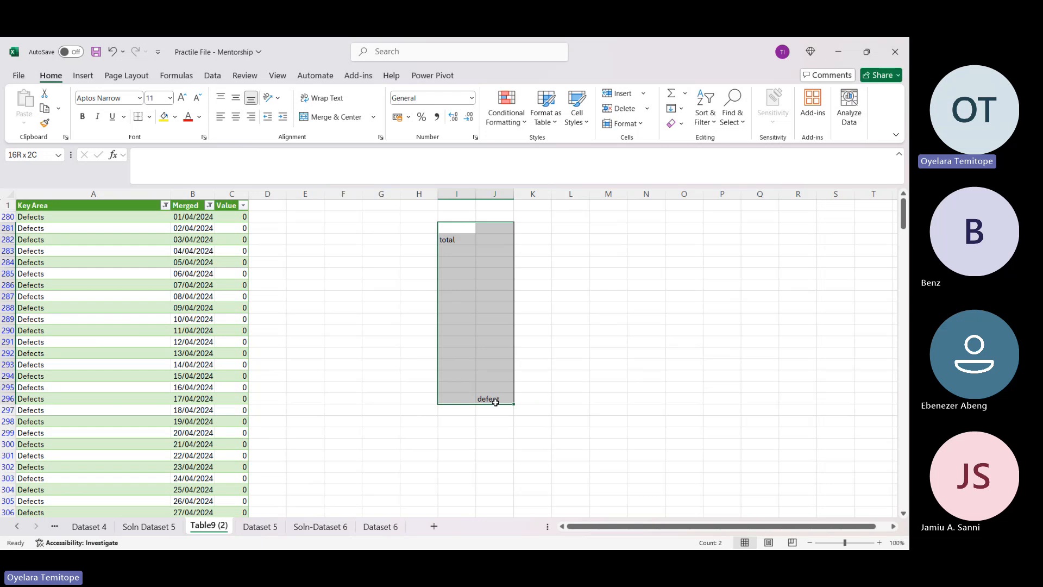
left_click_drag(495, 402, 495, 402)
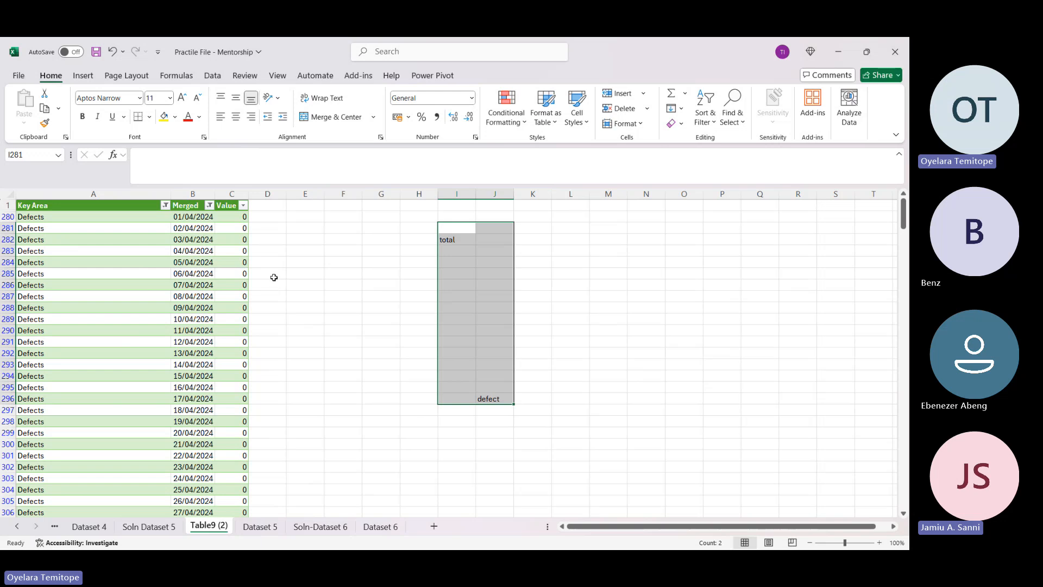
Open the Dataset 6 sheet and look across its horizontally laid-out records.
left_click(380, 525)
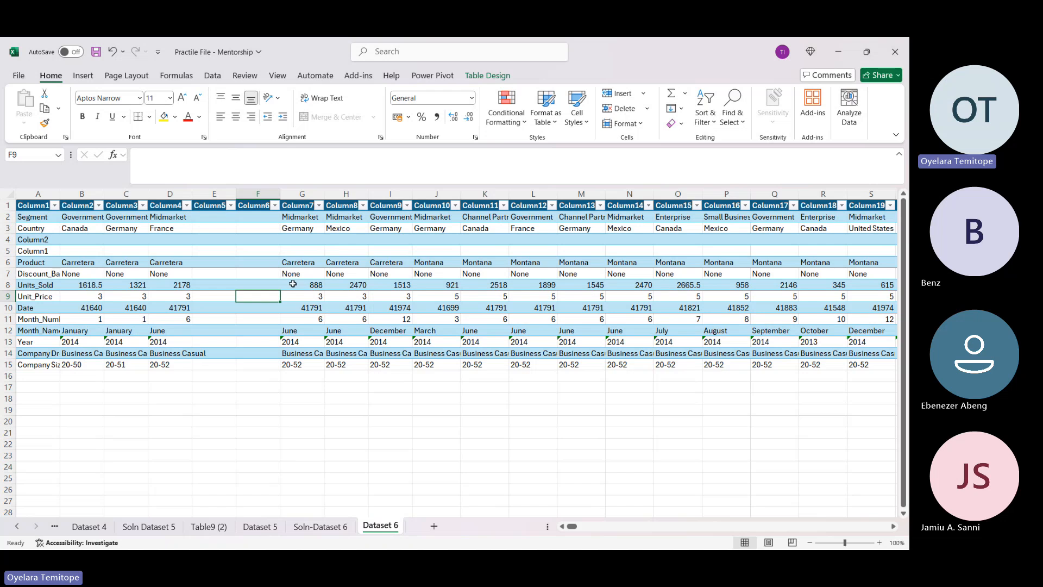
scroll(373, 294, "right", 2)
scroll(373, 294, "left", 2)
Examine the Soln-Dataset 6 table, highlighting its Month_Number, Month_Name, Year and Date columns in turn.
left_click(325, 526)
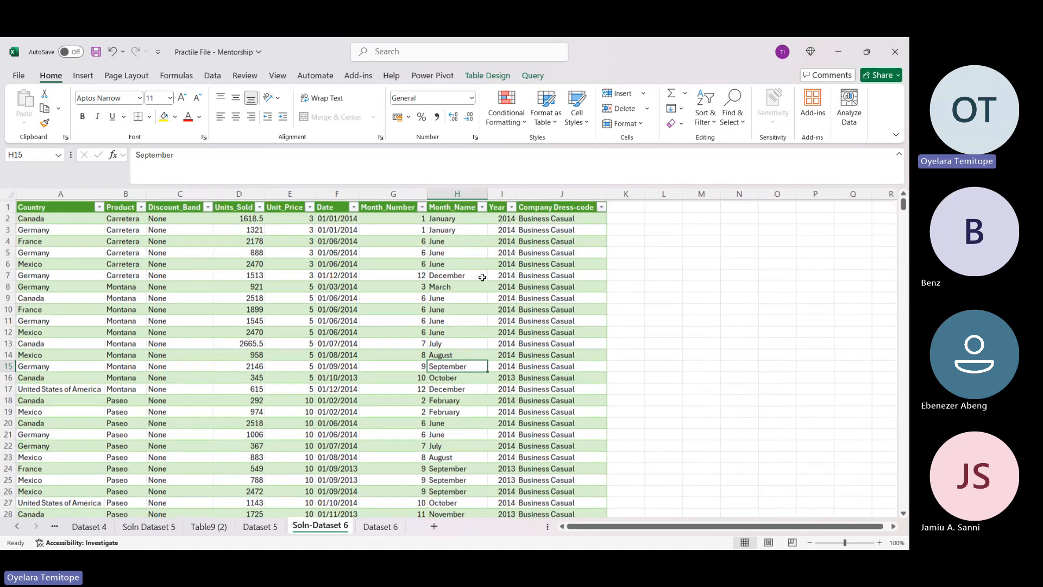
scroll(374, 371, "down", 1)
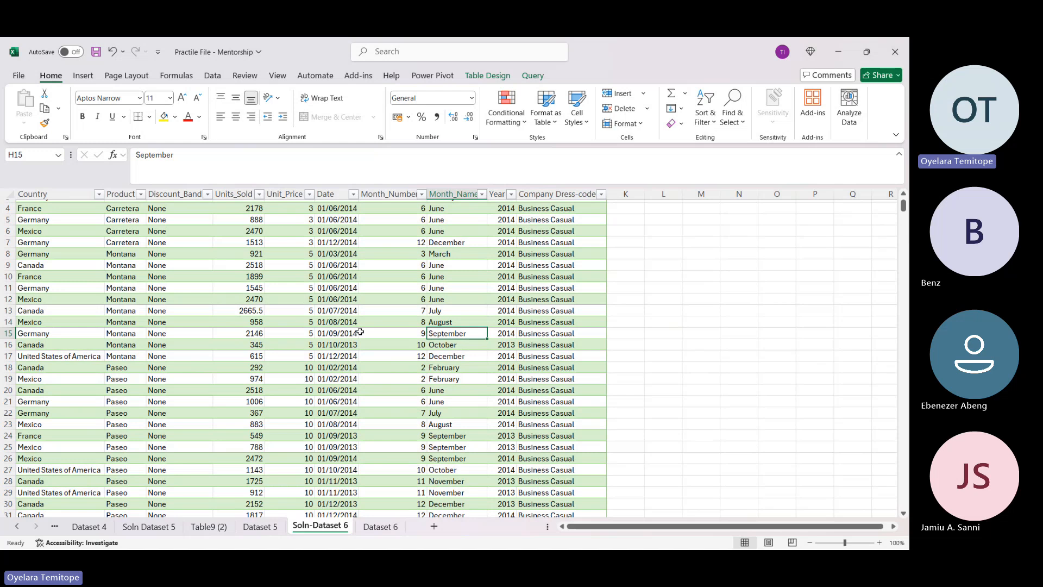
left_click(400, 191)
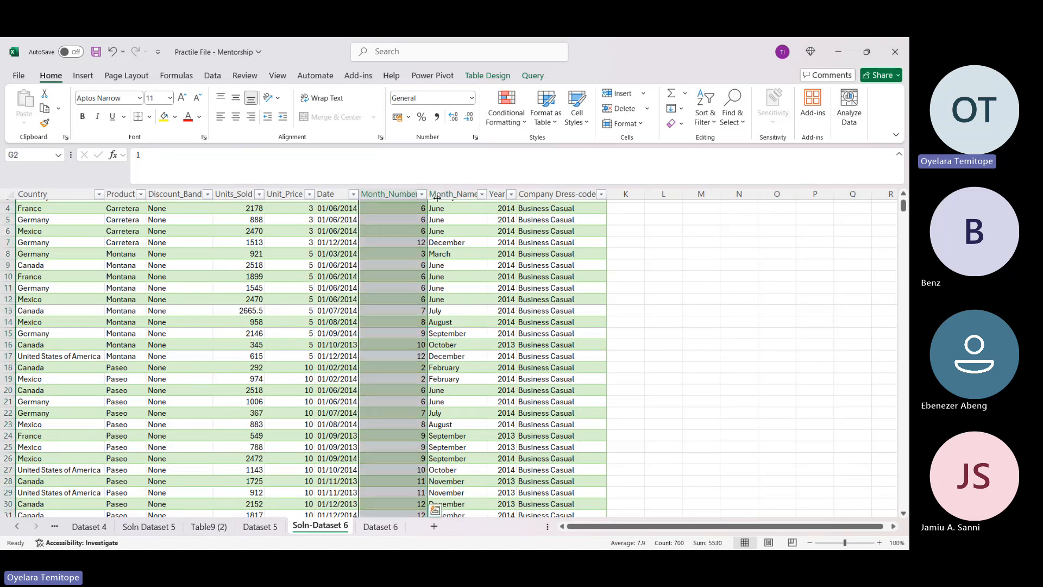
left_click(464, 192)
left_click(492, 193)
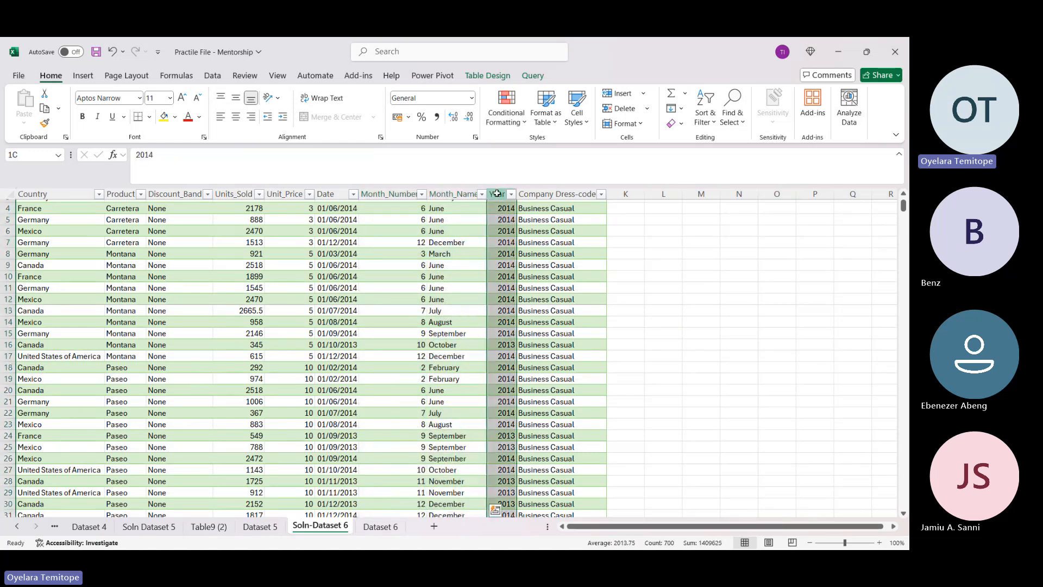
left_click(330, 194)
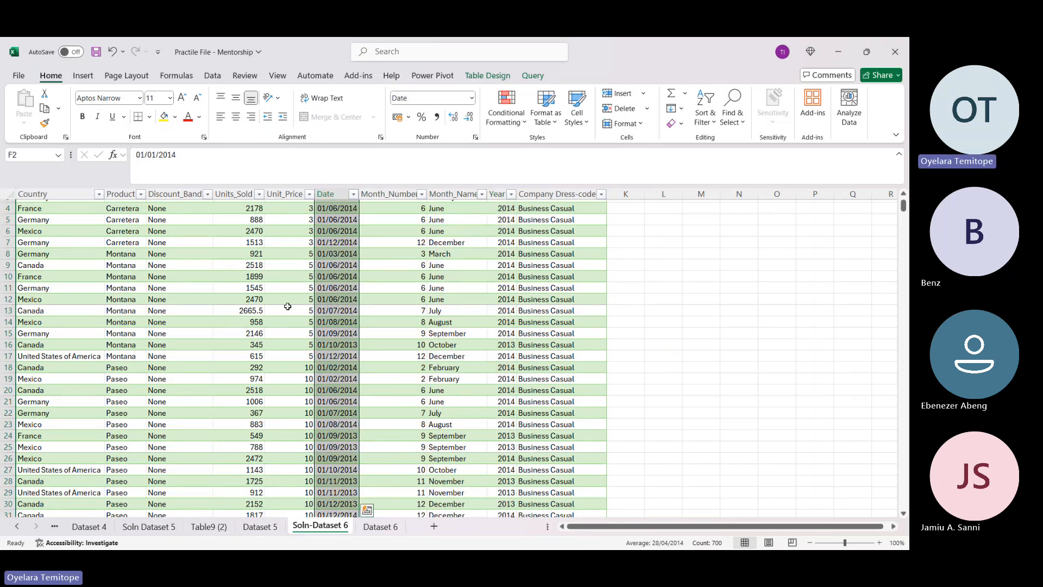
Load the Dataset 6 table into the Power Query Editor as a new query.
left_click(380, 525)
left_click(332, 307)
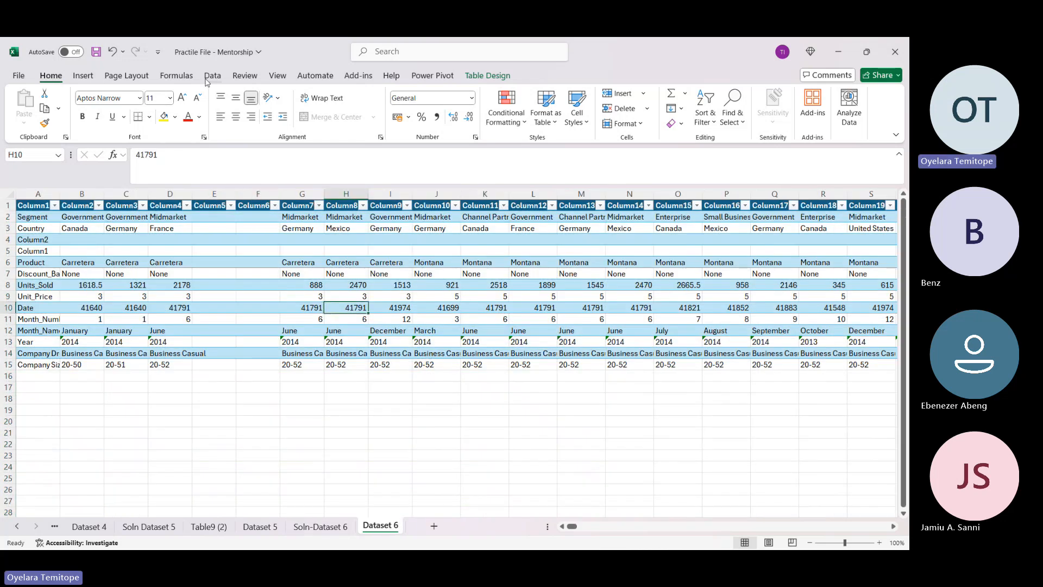
left_click(222, 78)
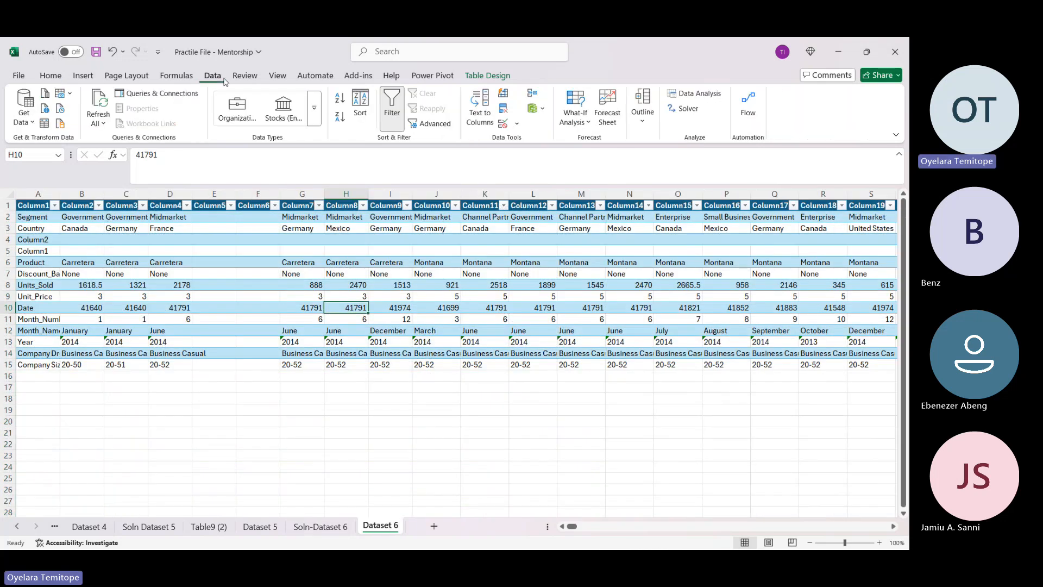
left_click(45, 125)
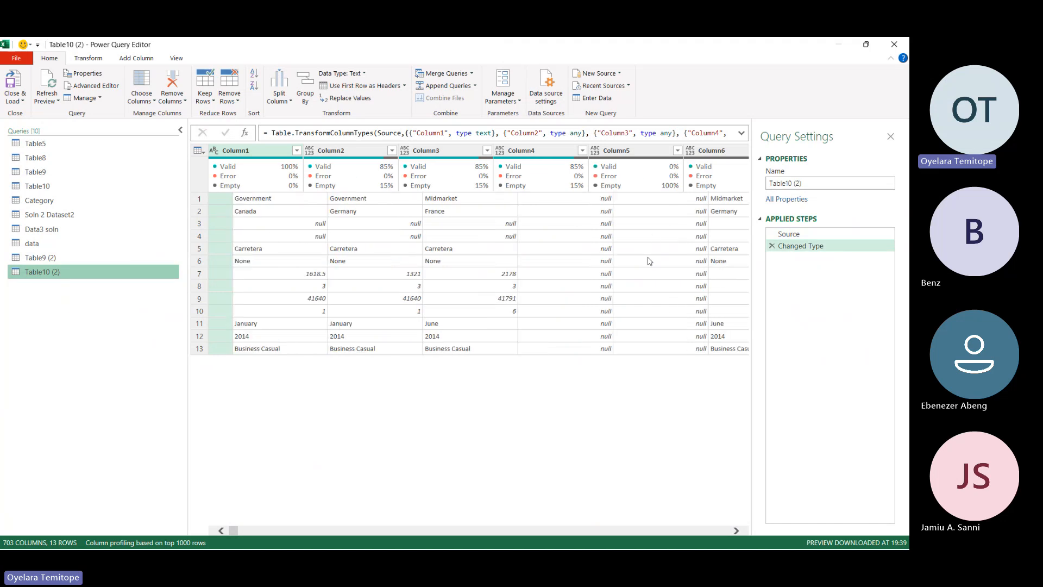
Examine the columns of the Table10 (2) query and the field names listed in Column1, such as Segment and Country.
scroll(649, 261, "right", 10)
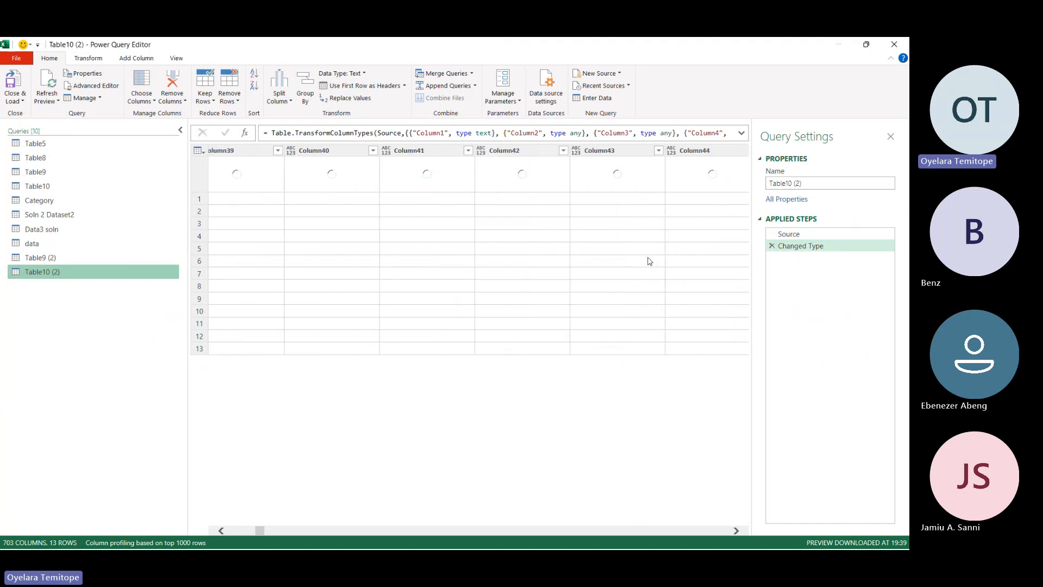
scroll(649, 261, "right", 5)
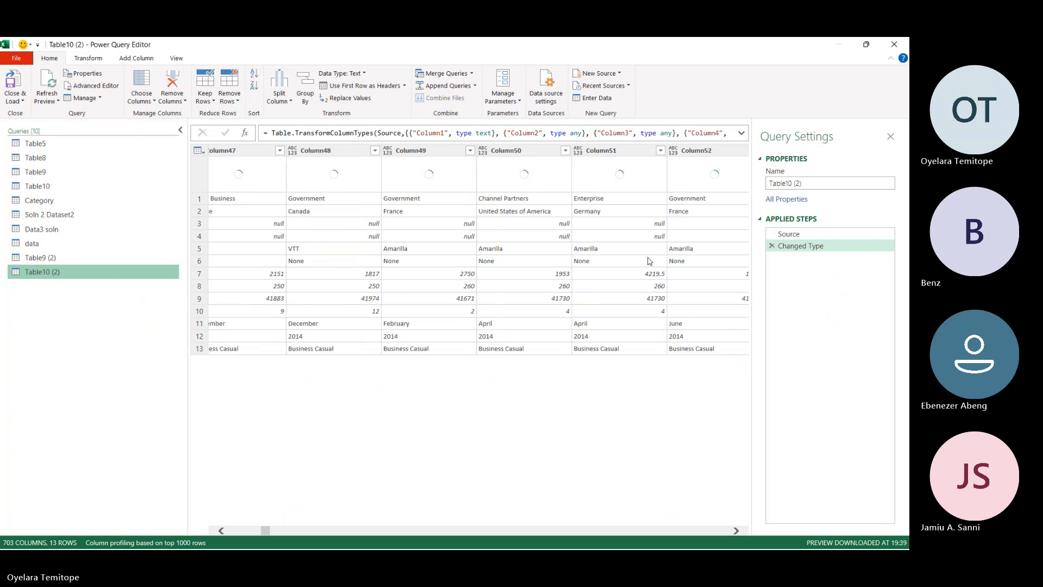
scroll(649, 261, "right", 4)
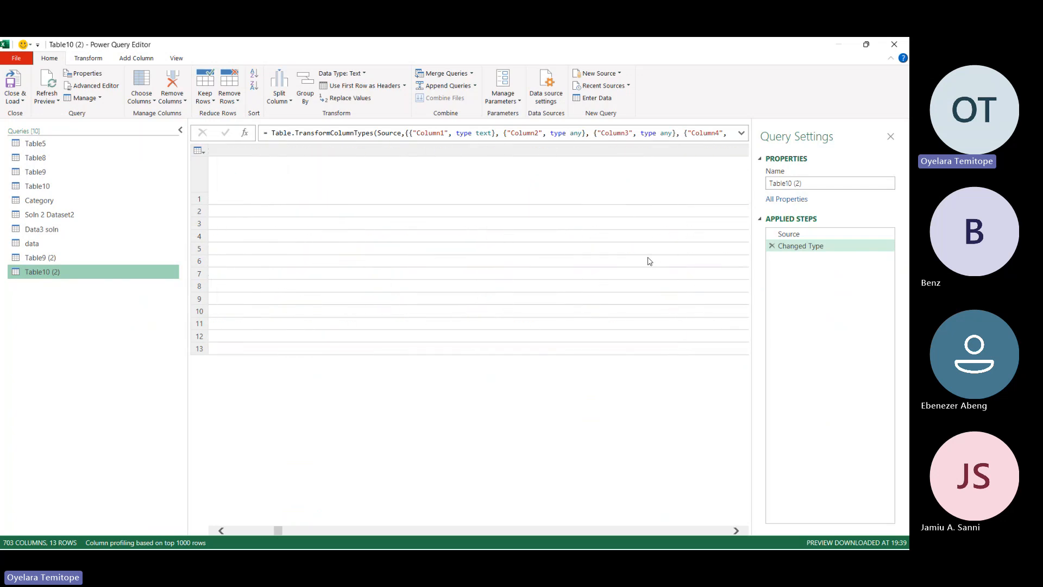
scroll(483, 228, "left", 8)
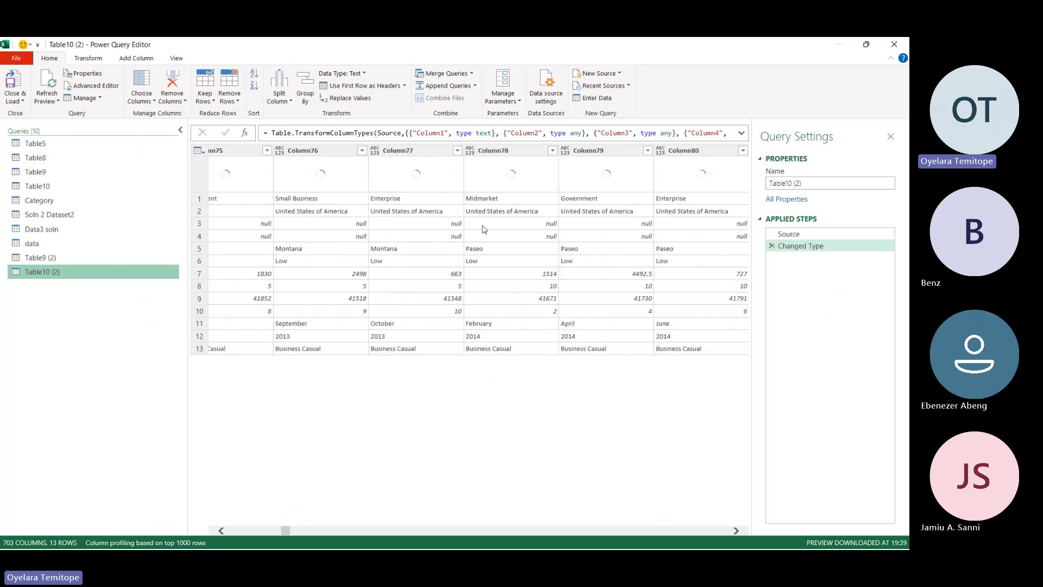
scroll(484, 228, "left", 8)
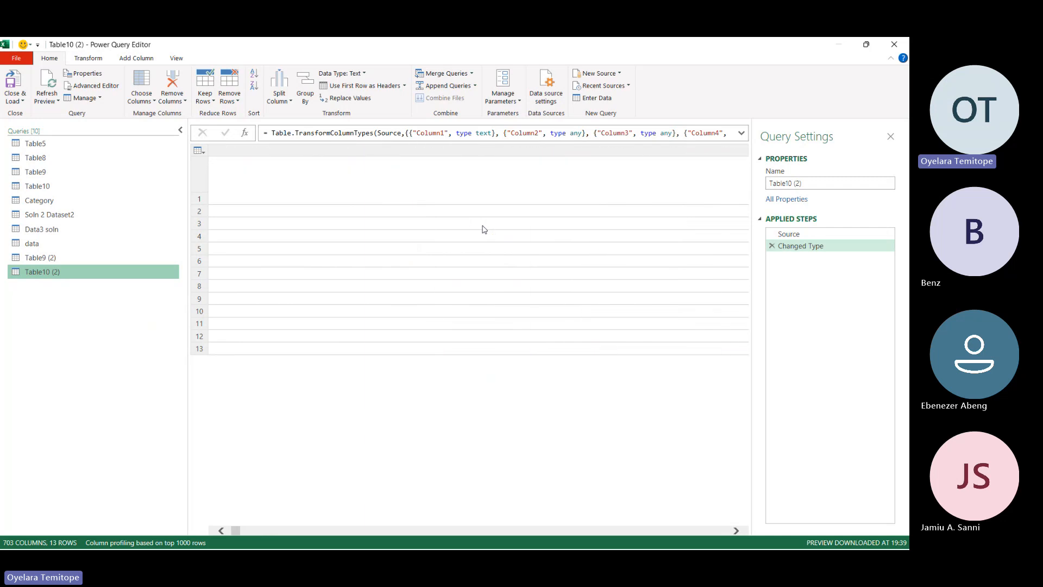
scroll(371, 253, "left", 1)
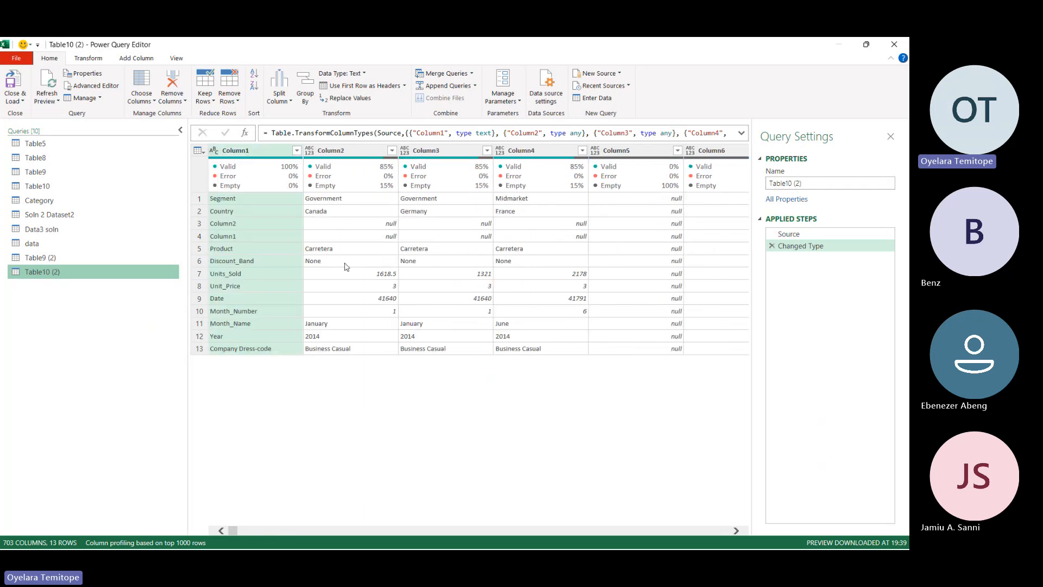
left_click(297, 200)
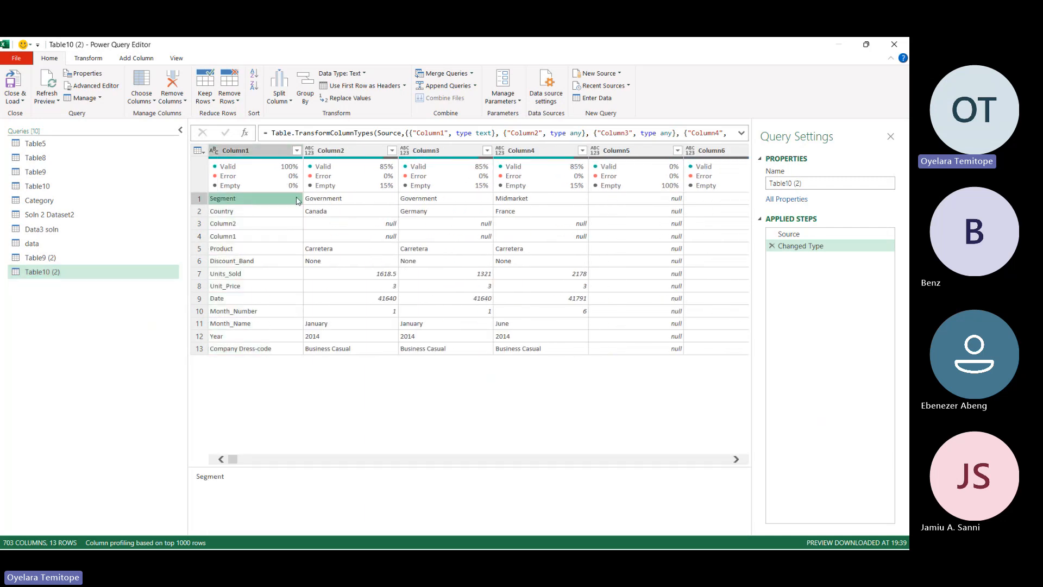
left_click(235, 214)
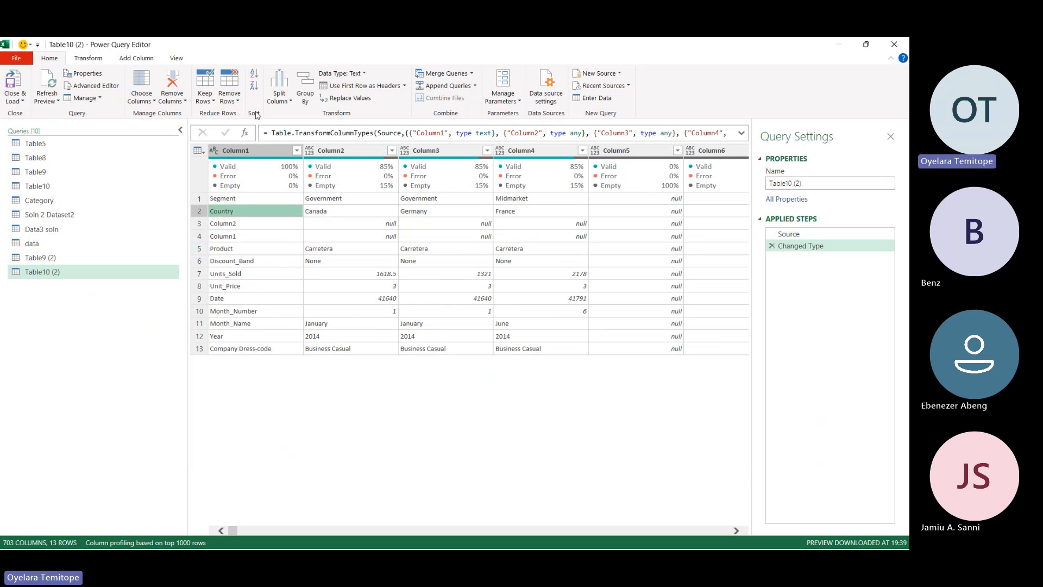
Transpose the Table10 (2) query and promote its first row to headers.
left_click(247, 153)
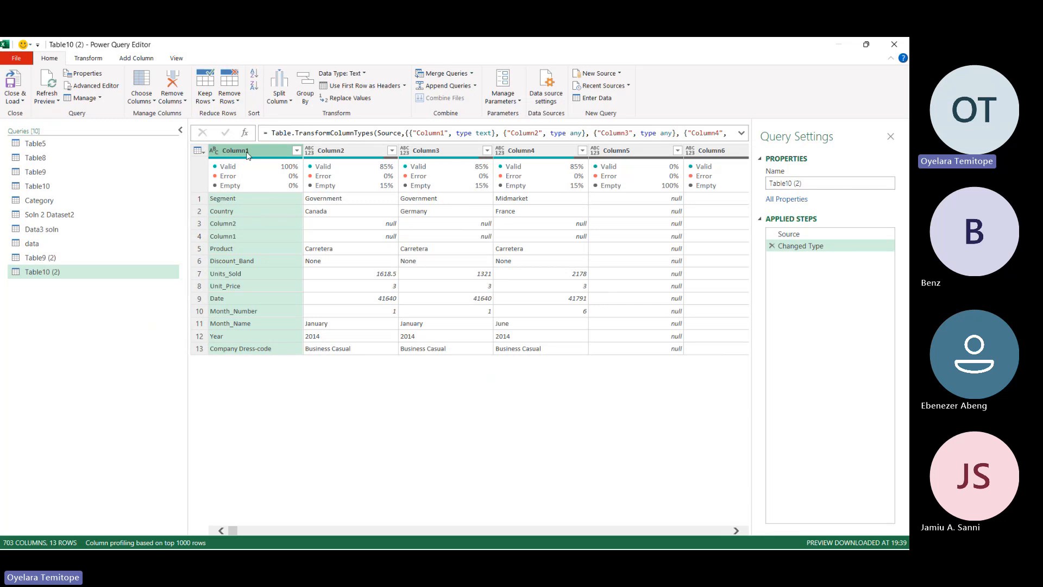
left_click(90, 59)
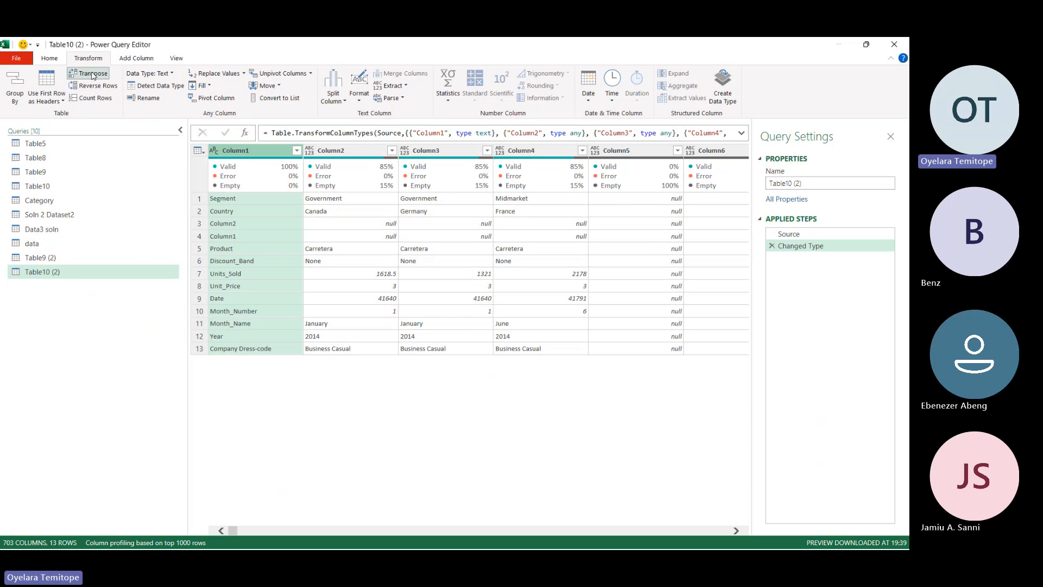
left_click(91, 75)
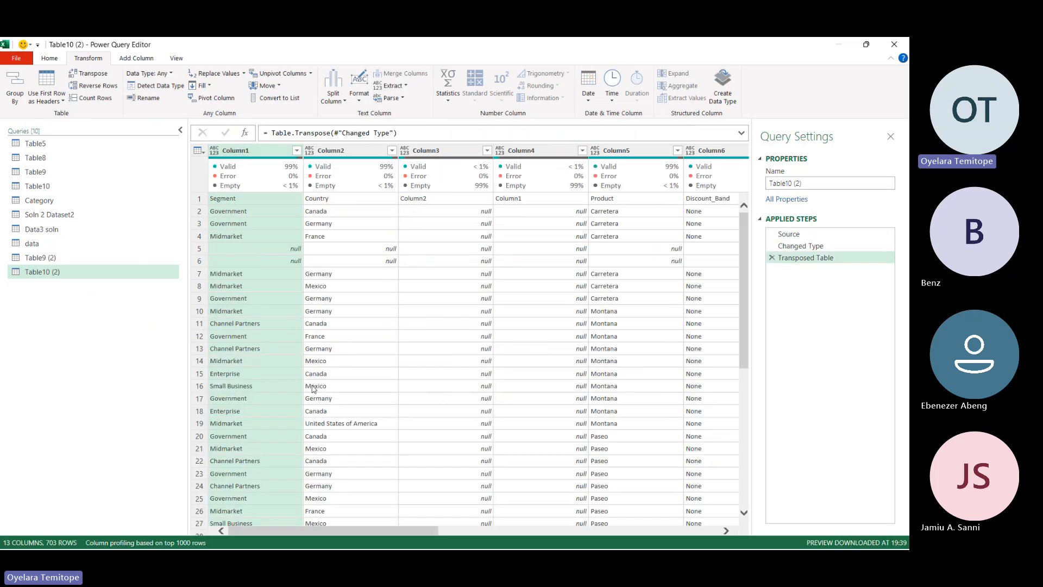
left_click(199, 152)
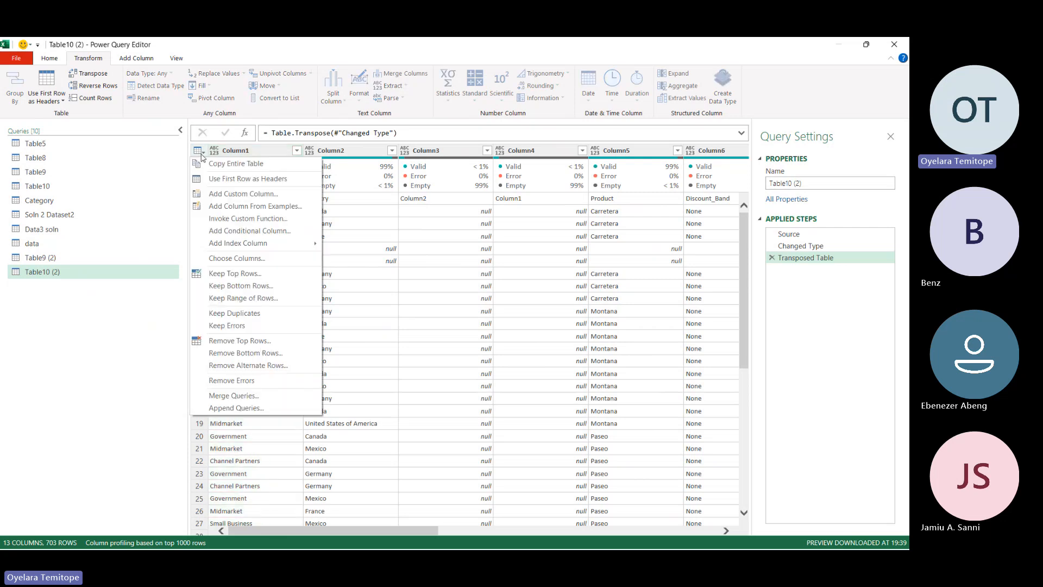
left_click(220, 178)
left_click(241, 212)
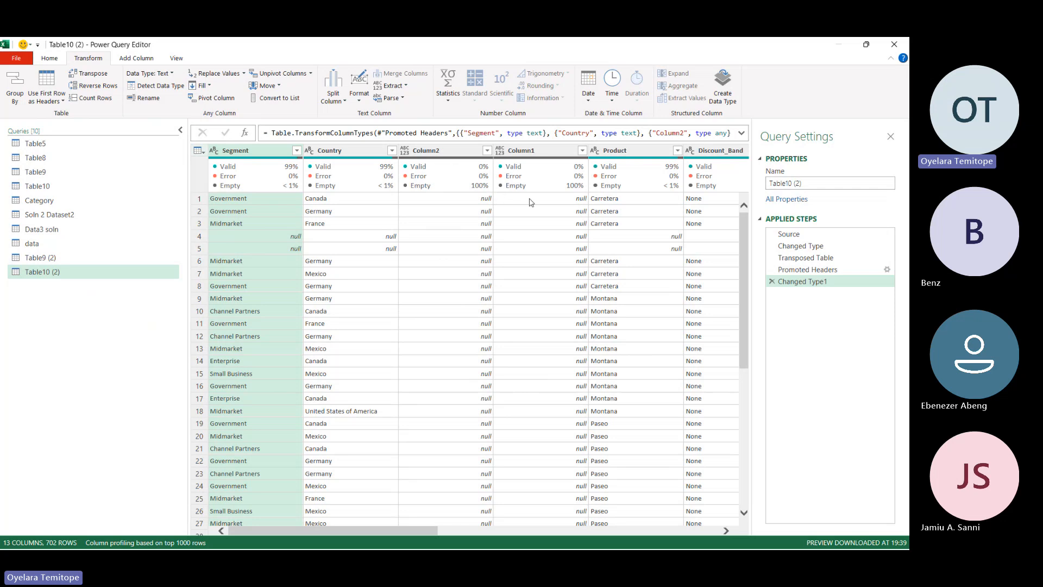
Change the Date column's data type to Date, replacing the current type conversion.
scroll(531, 202, "right", 6)
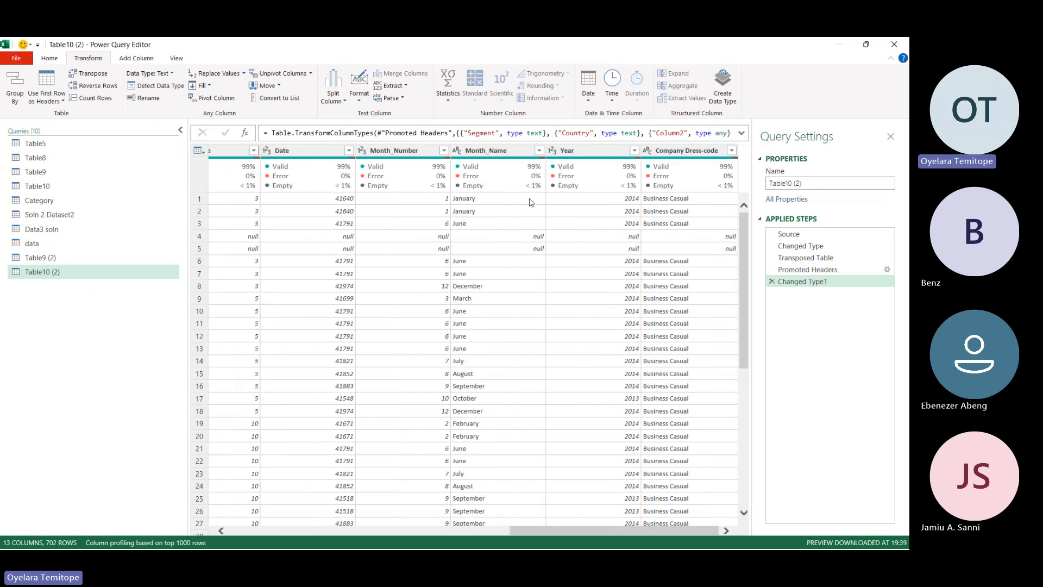
scroll(531, 202, "left", 1)
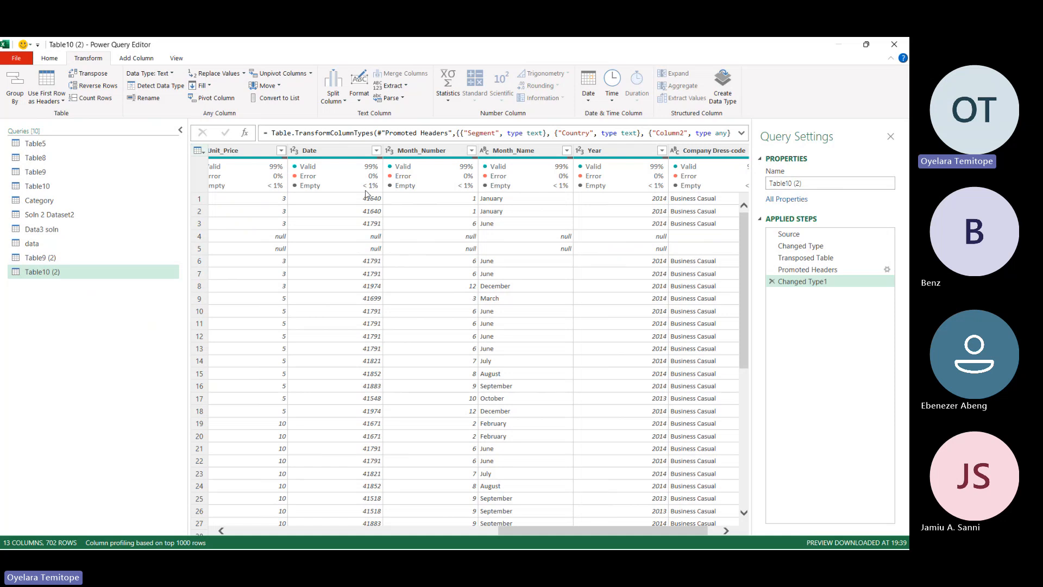
left_click(295, 150)
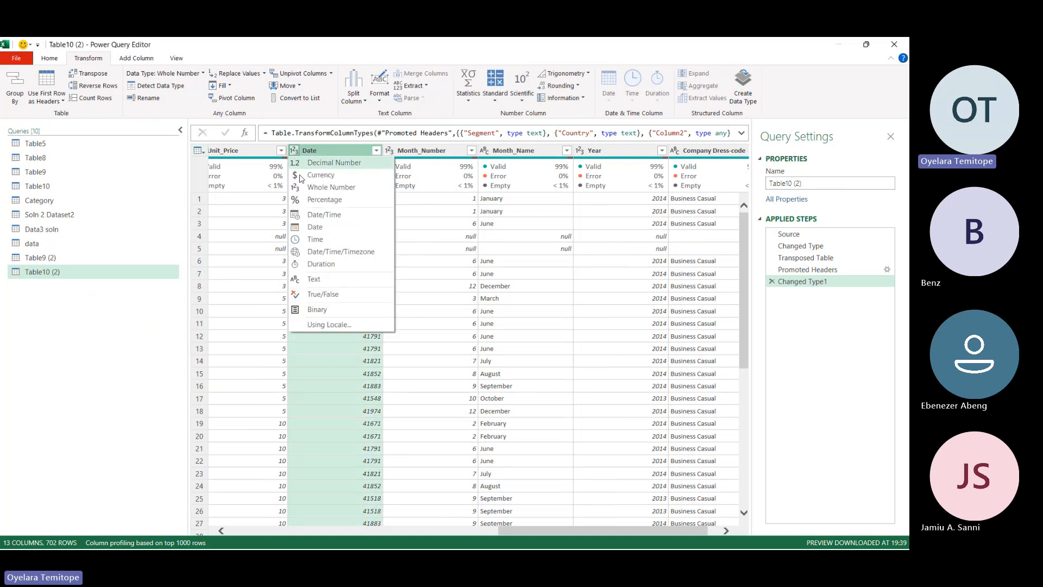
left_click(318, 230)
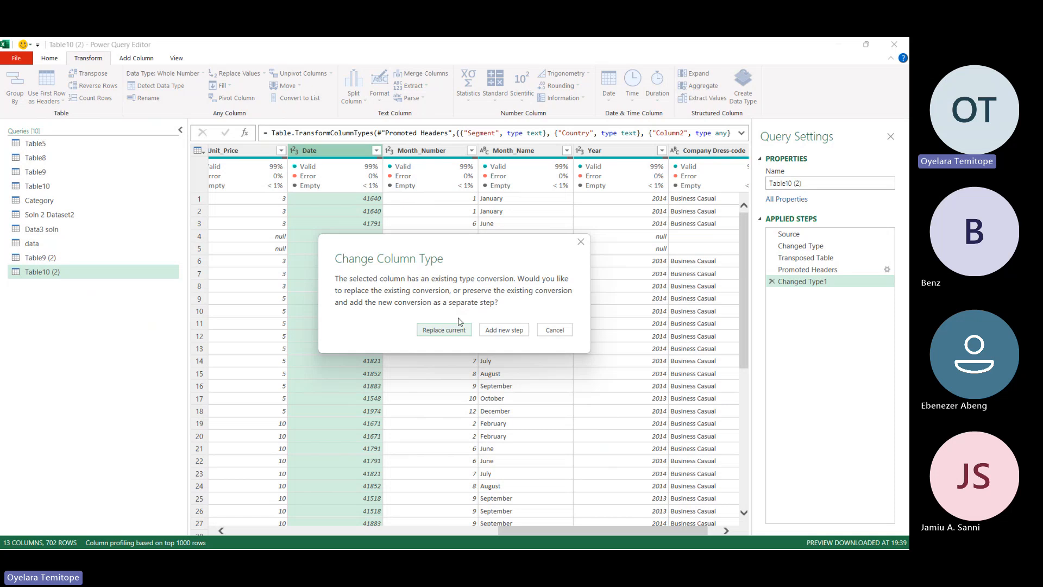
left_click(458, 334)
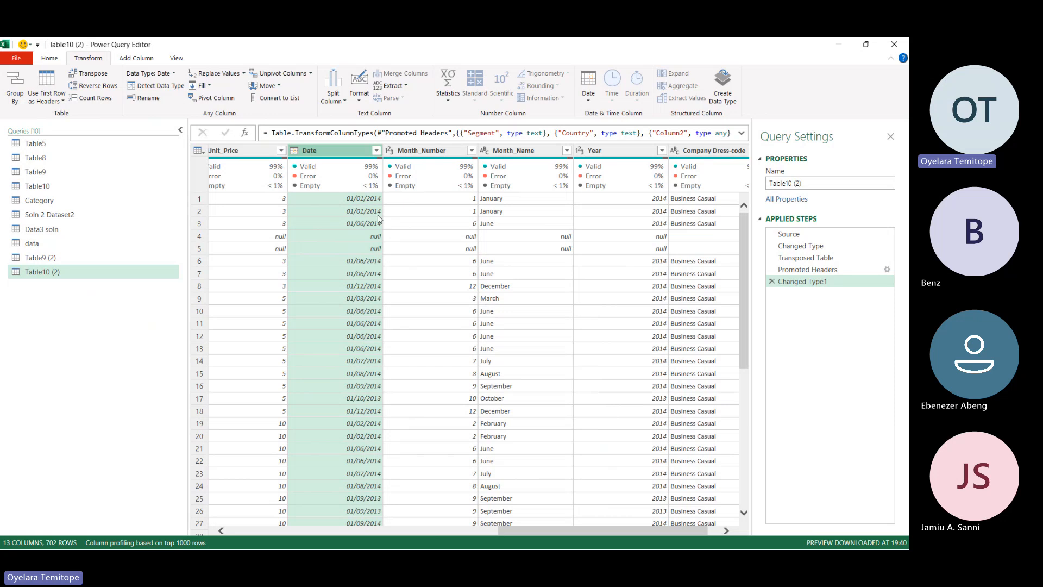
Filter the null rows out of the Segment column.
scroll(551, 324, "left", 5)
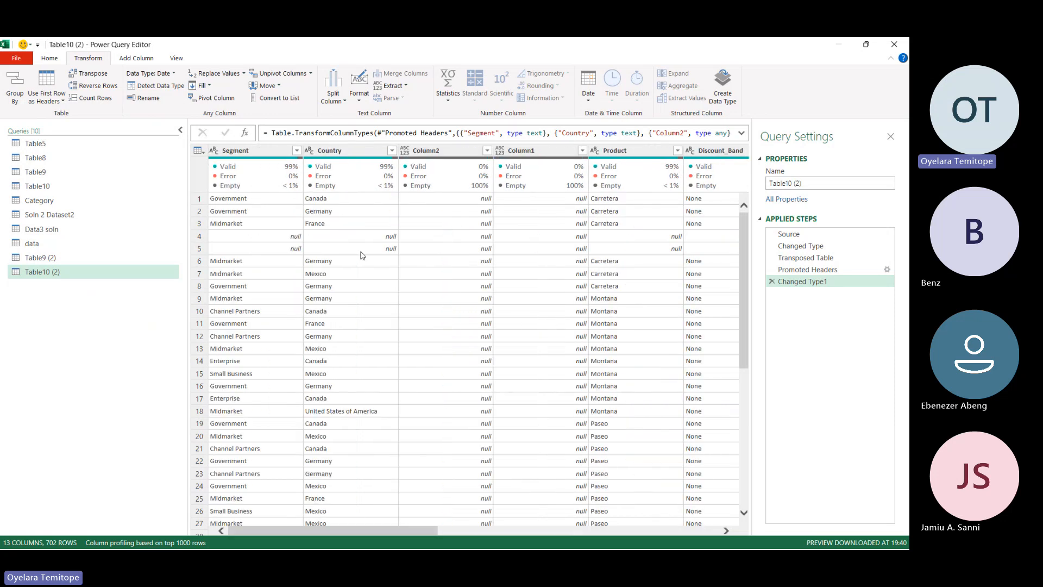
left_click(295, 242)
left_click(297, 151)
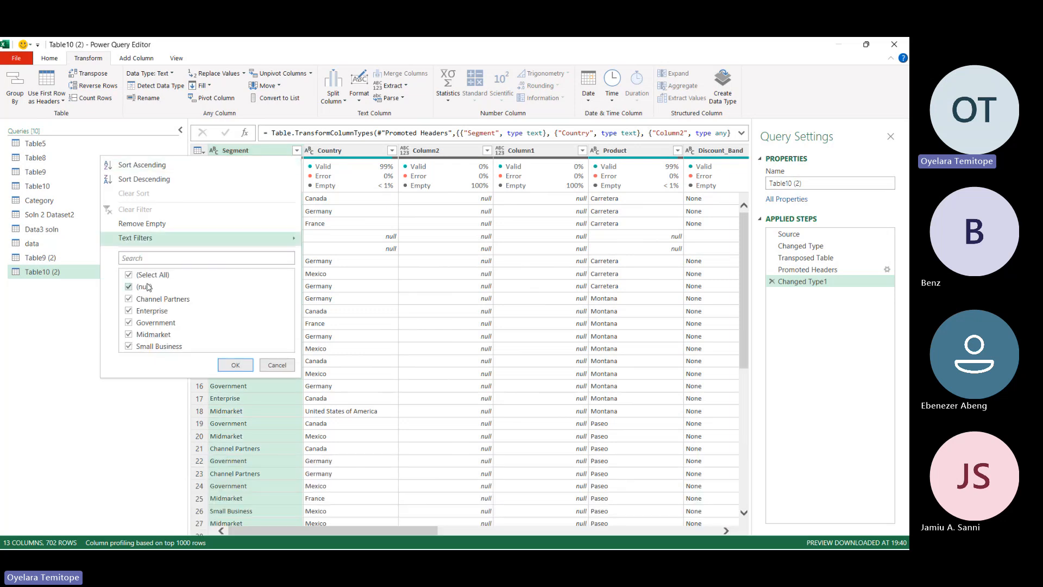
left_click(152, 287)
left_click(233, 365)
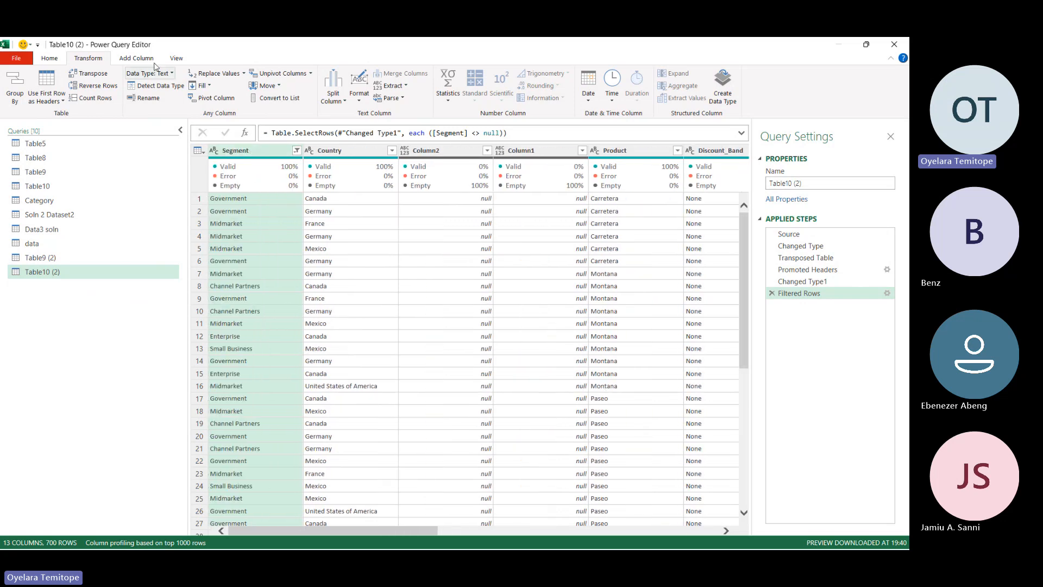
Choose the columns to keep, excluding Column2, Column1, Month_Name, Month_Number and Year.
left_click(59, 60)
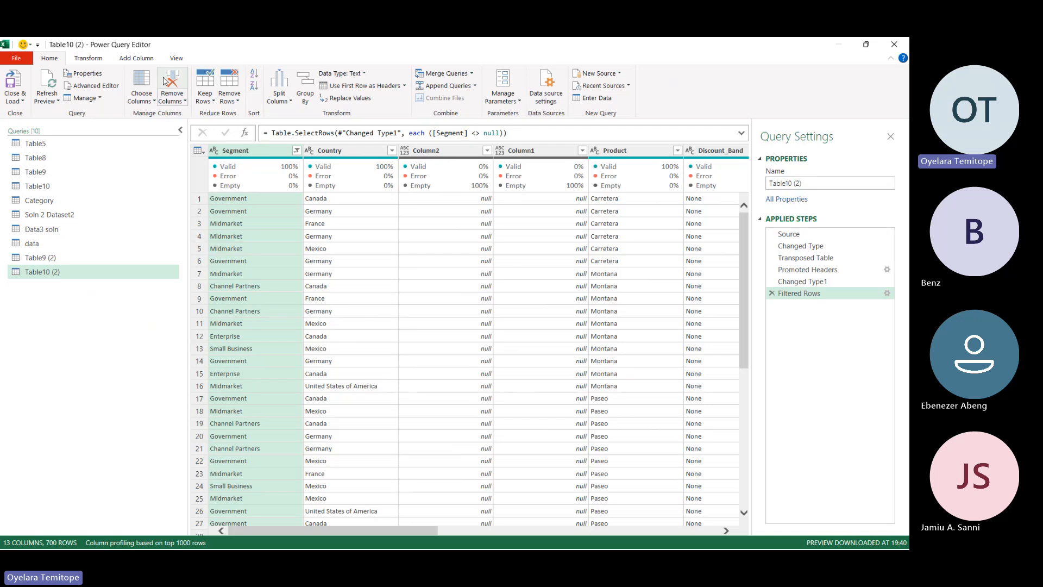
left_click(146, 82)
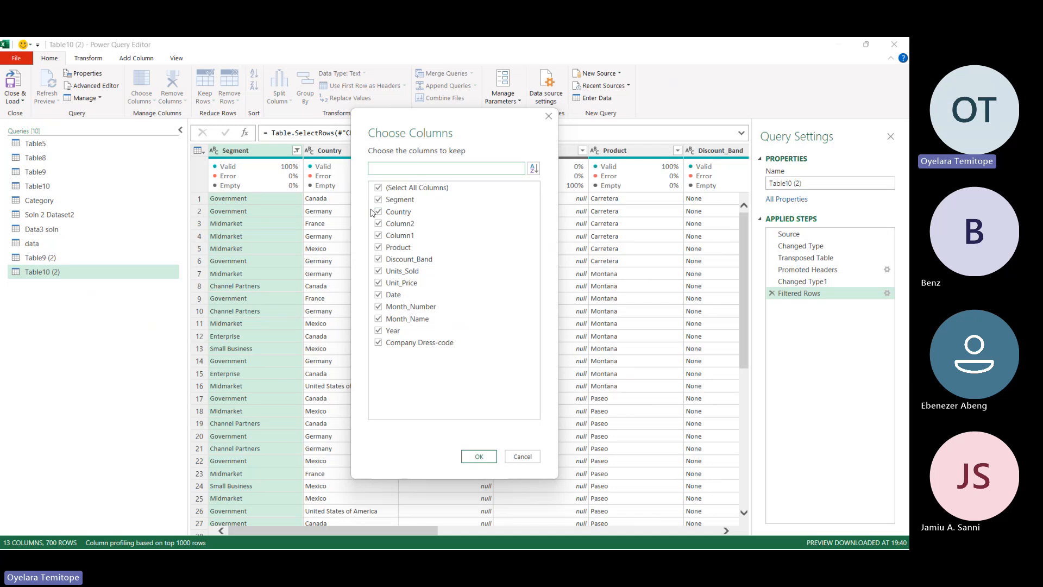
left_click(379, 223)
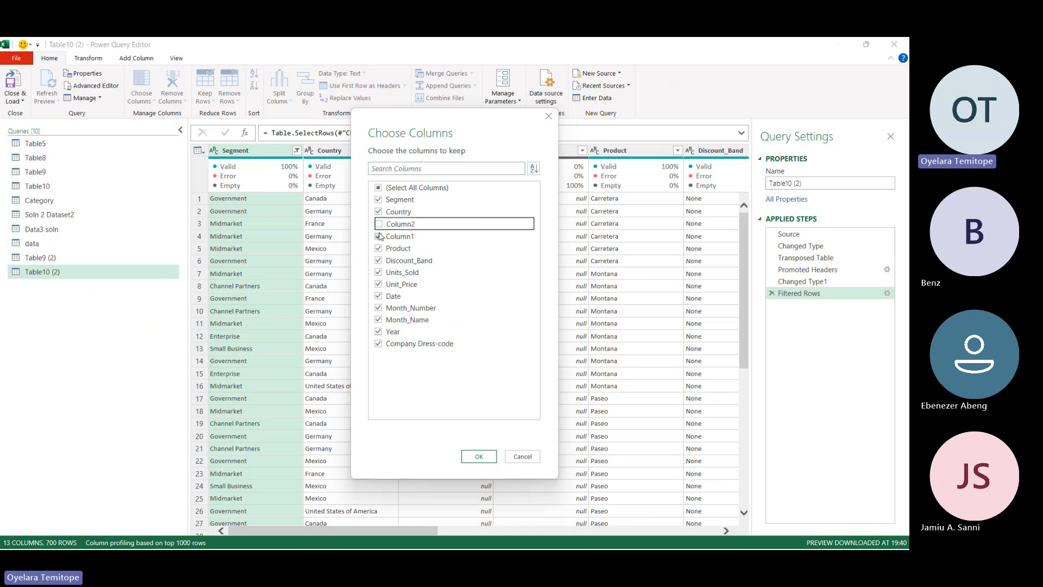
left_click(379, 236)
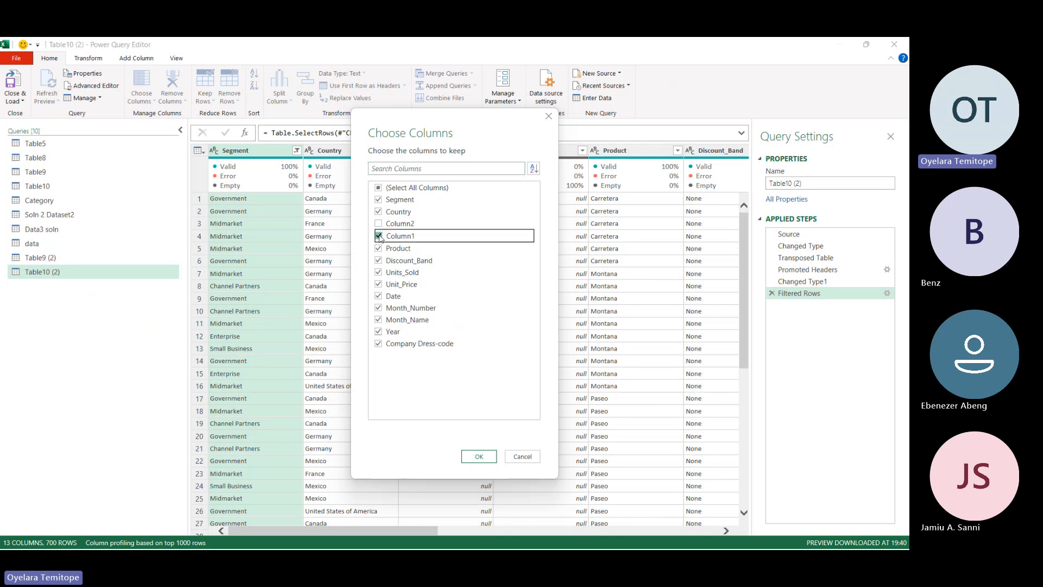
left_click(379, 320)
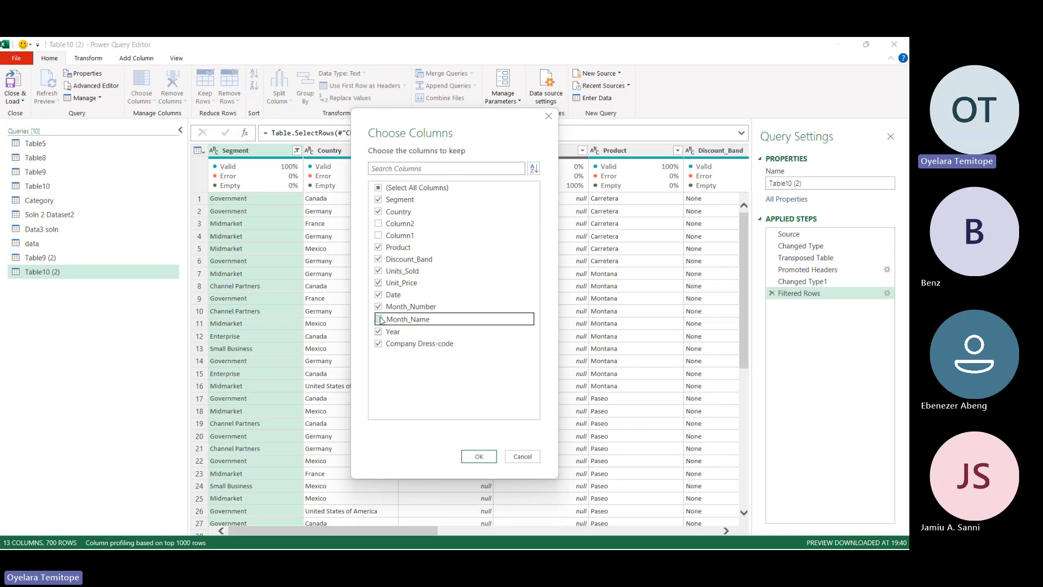
left_click(379, 308)
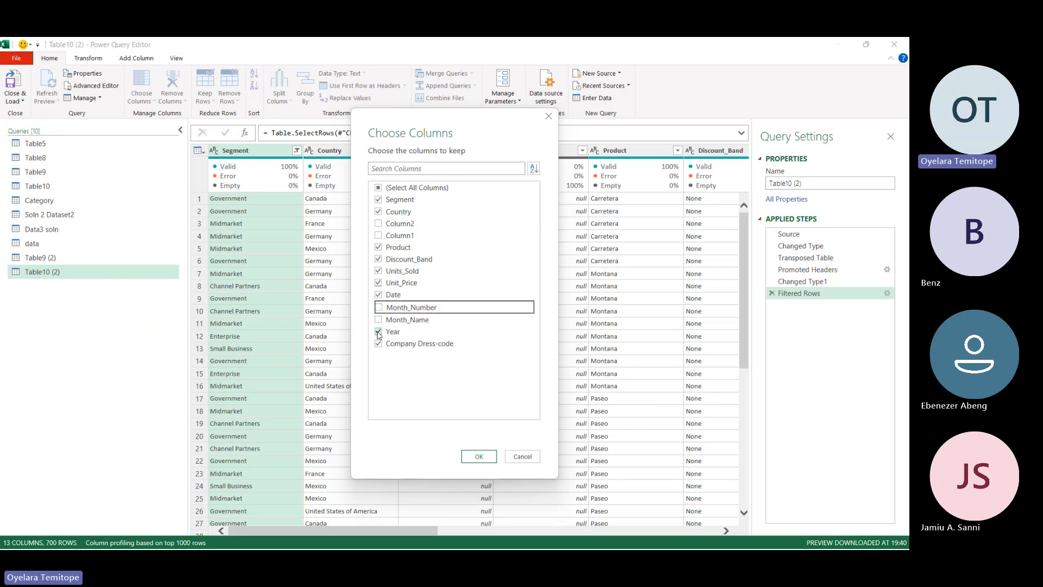
left_click(379, 332)
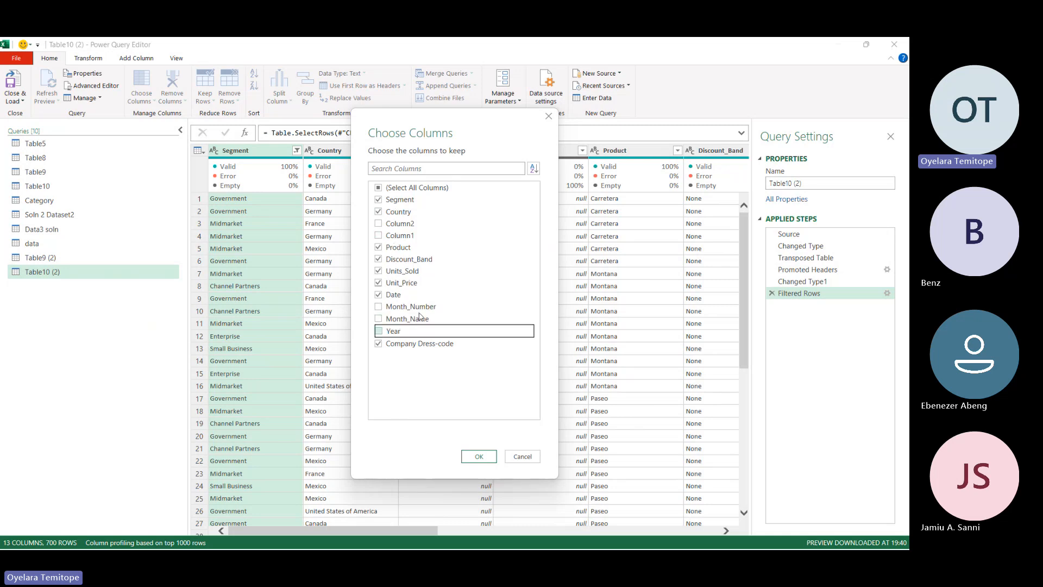
left_click(479, 457)
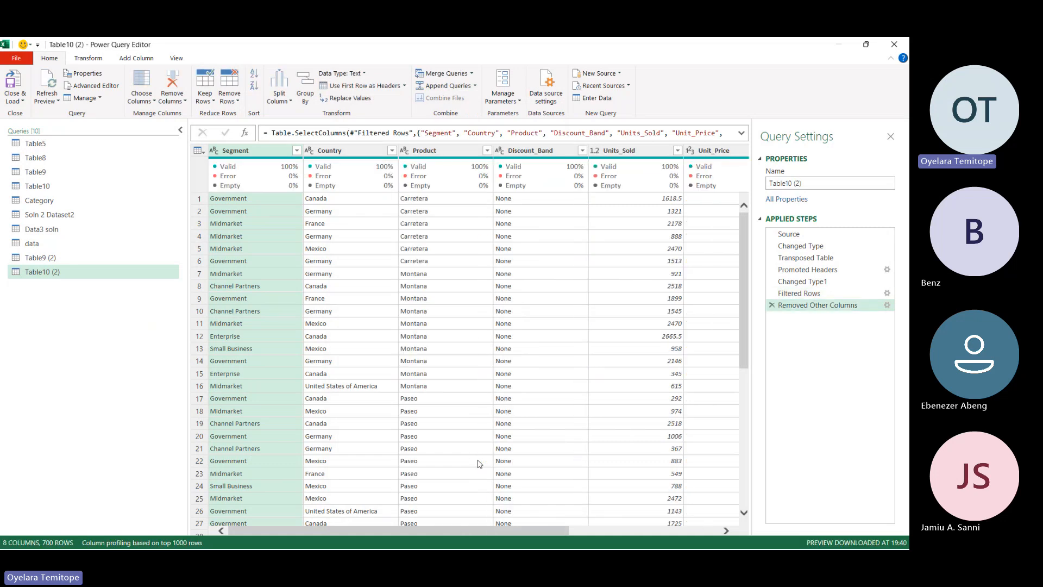
Check the remaining columns through Company Dress-code, and load the cleaned query into the workbook.
scroll(668, 242, "right", 5)
scroll(666, 241, "down", 1)
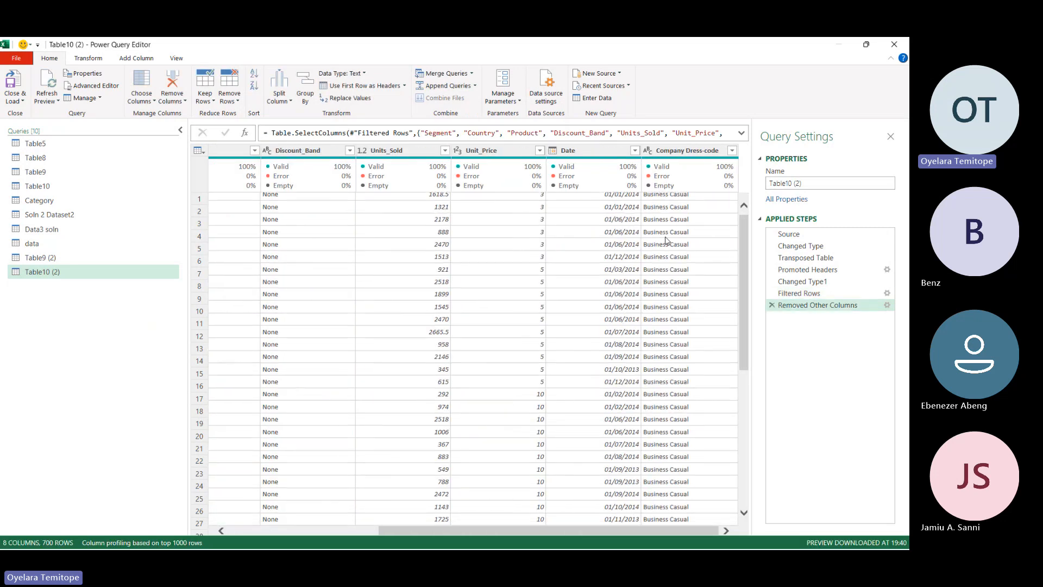
scroll(668, 241, "up", 1)
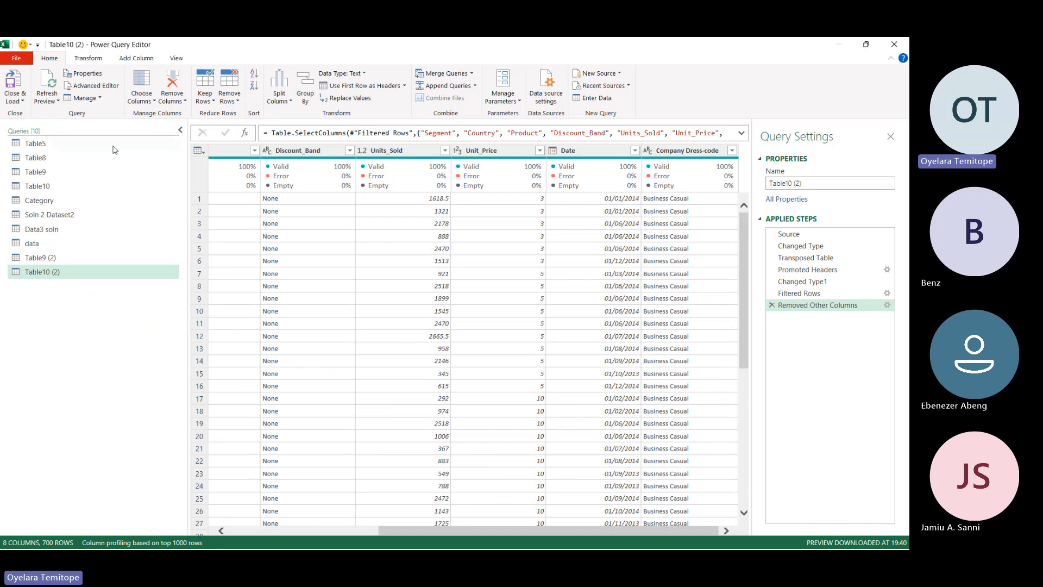
left_click(22, 82)
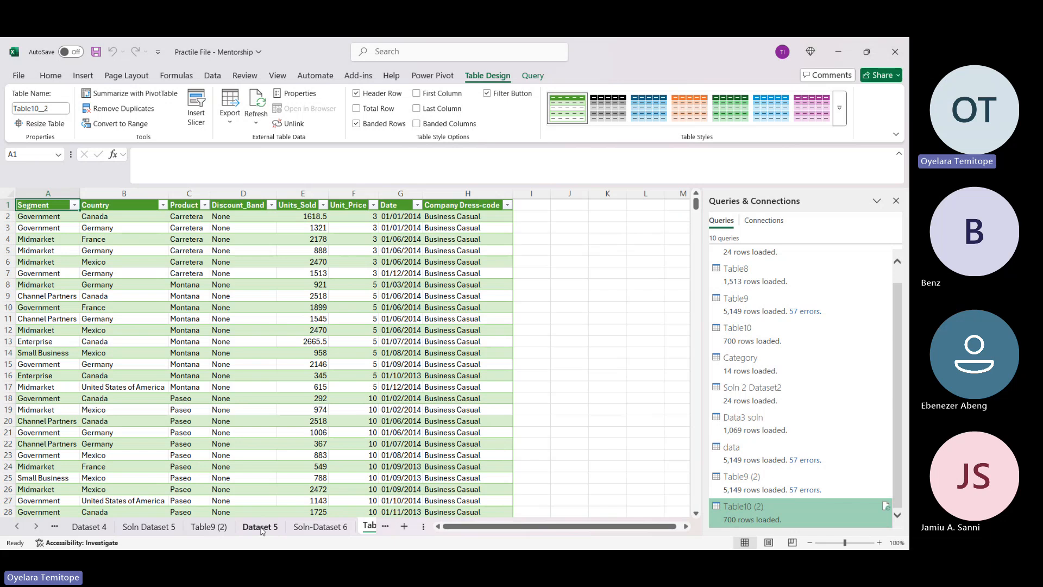
Open the Dataset 4 sheet and examine how its Ship Mode and Segment header rows are laid out over the order records.
left_click(260, 527)
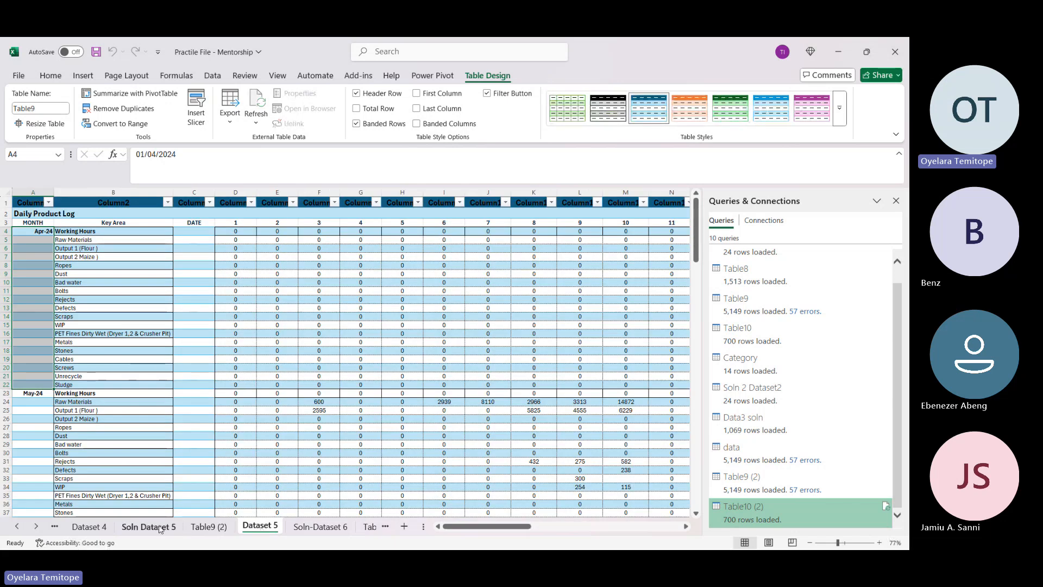
left_click(89, 526)
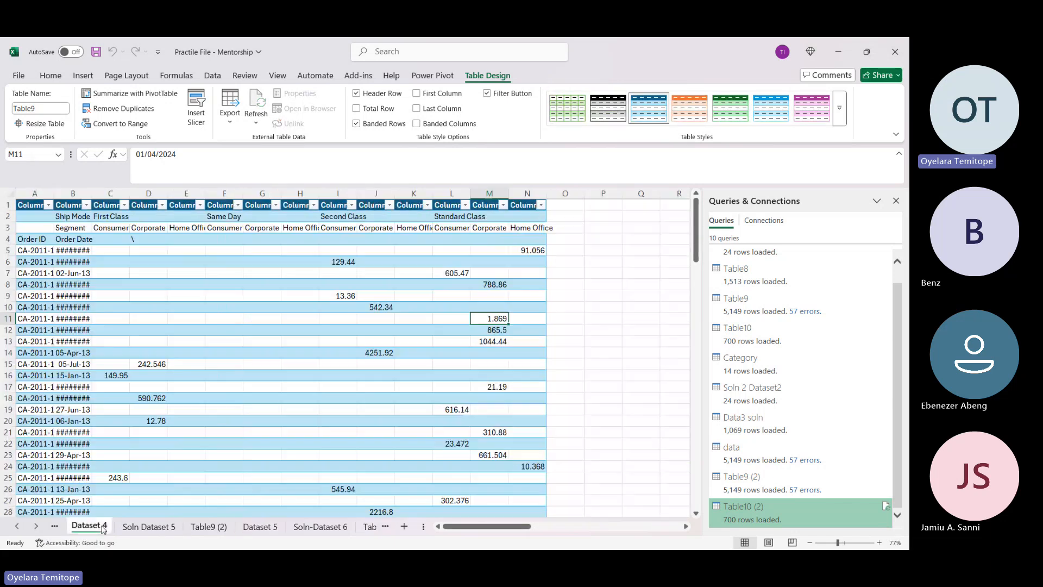
left_click(237, 400)
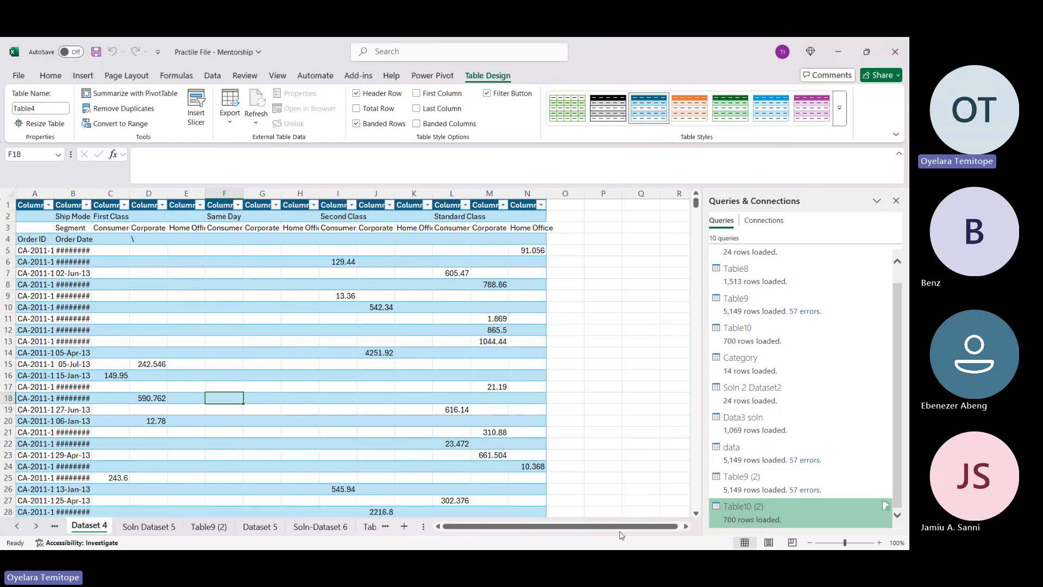
left_click_drag(424, 528, 327, 528)
scroll(303, 270, "down", 1)
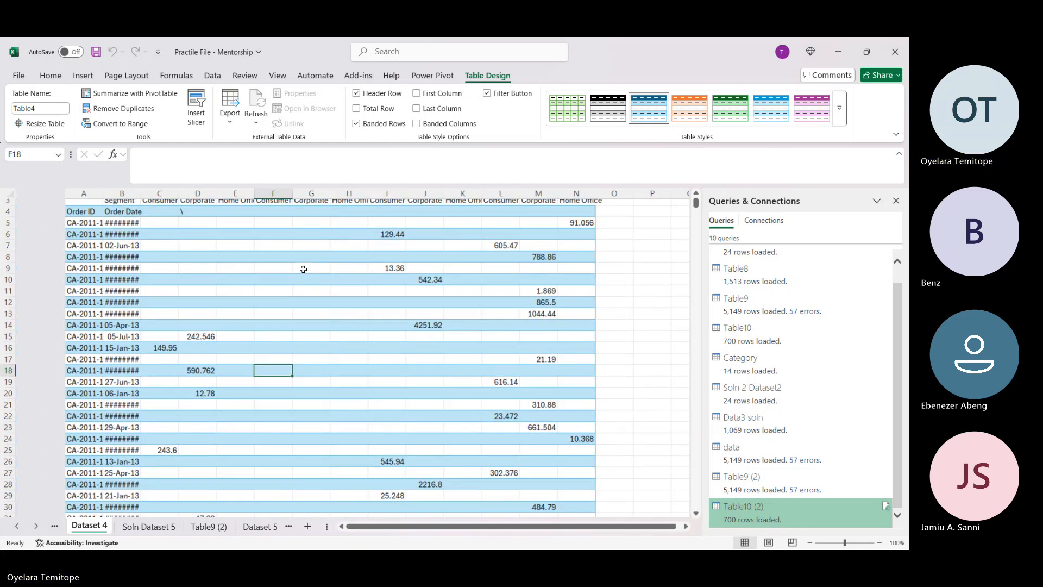
scroll(303, 269, "up", 1)
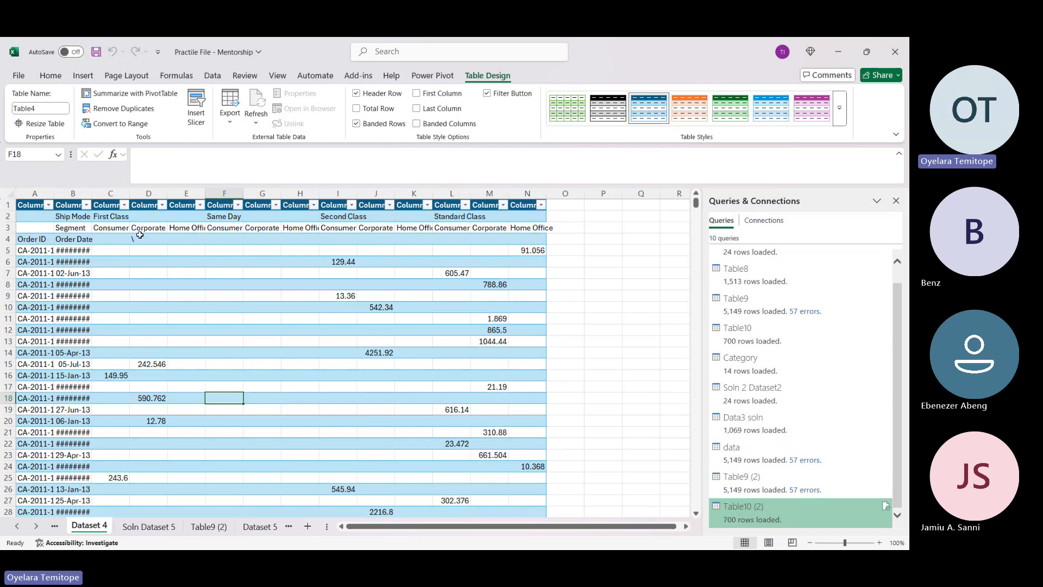
left_click(169, 284)
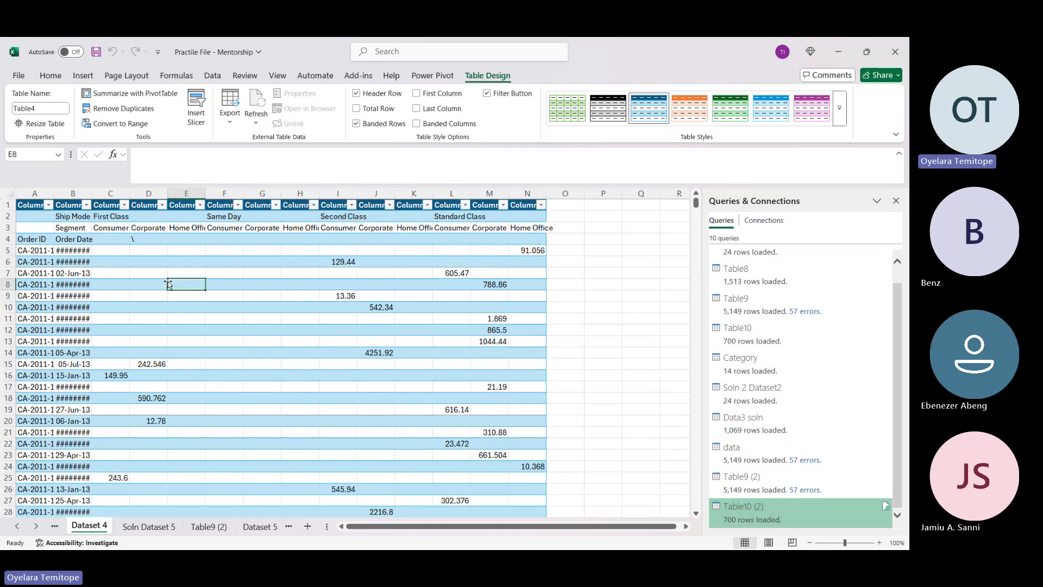
left_click(134, 235)
type("\\")
left_click(200, 296)
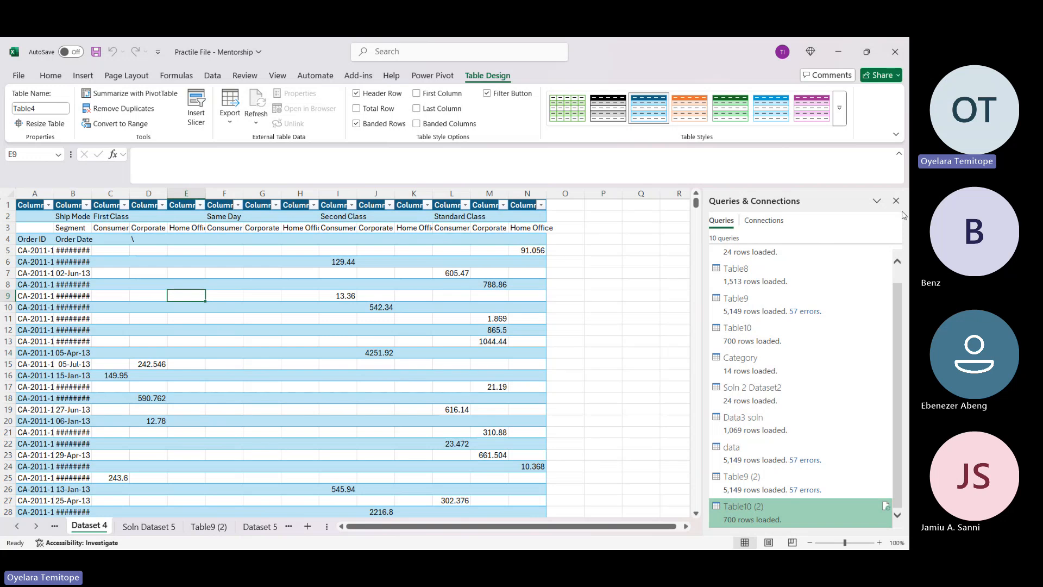
Widen column K to fit its Home Office label and auto-fit column B to its order dates.
left_click(429, 231)
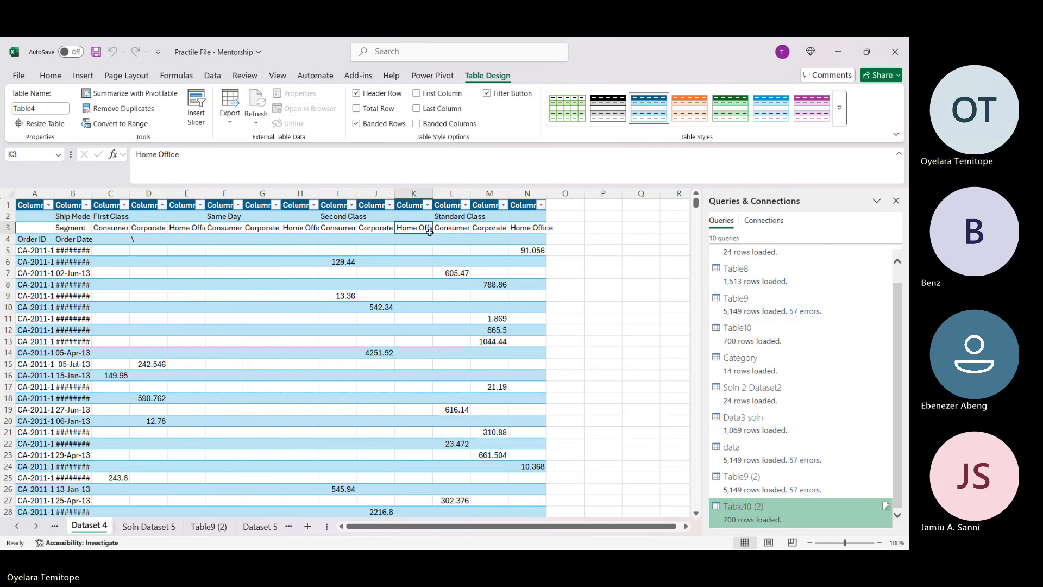
left_click_drag(435, 198, 445, 198)
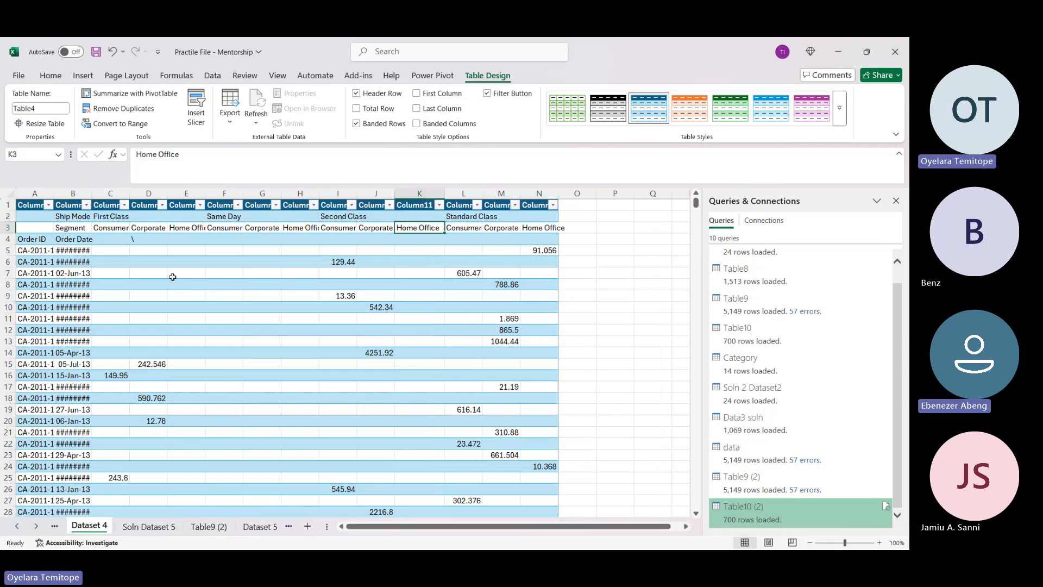
left_click_drag(92, 194, 92, 194)
double_click(93, 194)
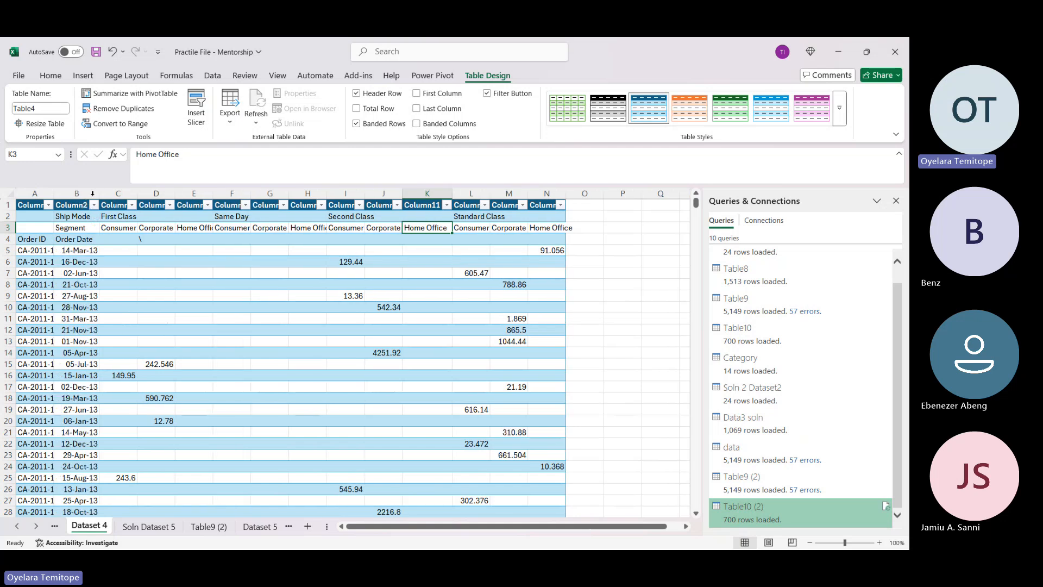
scroll(120, 310, "left", 2)
left_click(77, 305)
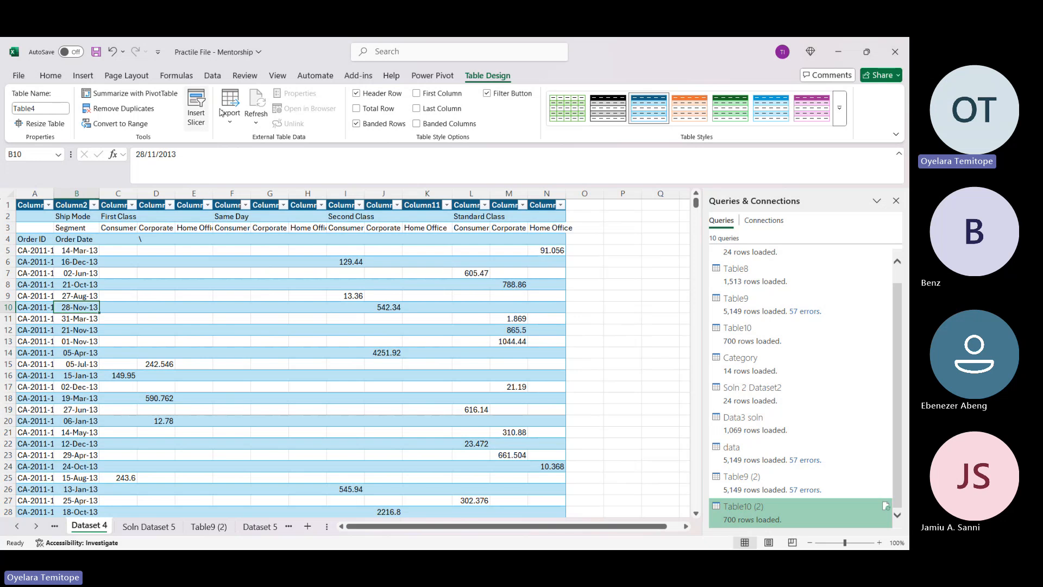
Load the Dataset 4 table into Power Query as a new query.
left_click(218, 79)
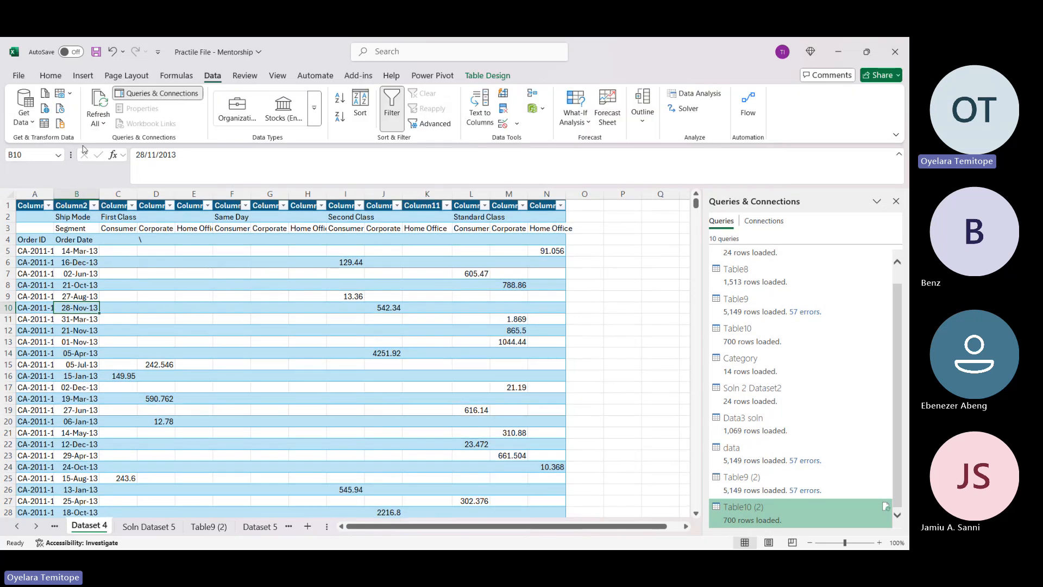
left_click(45, 124)
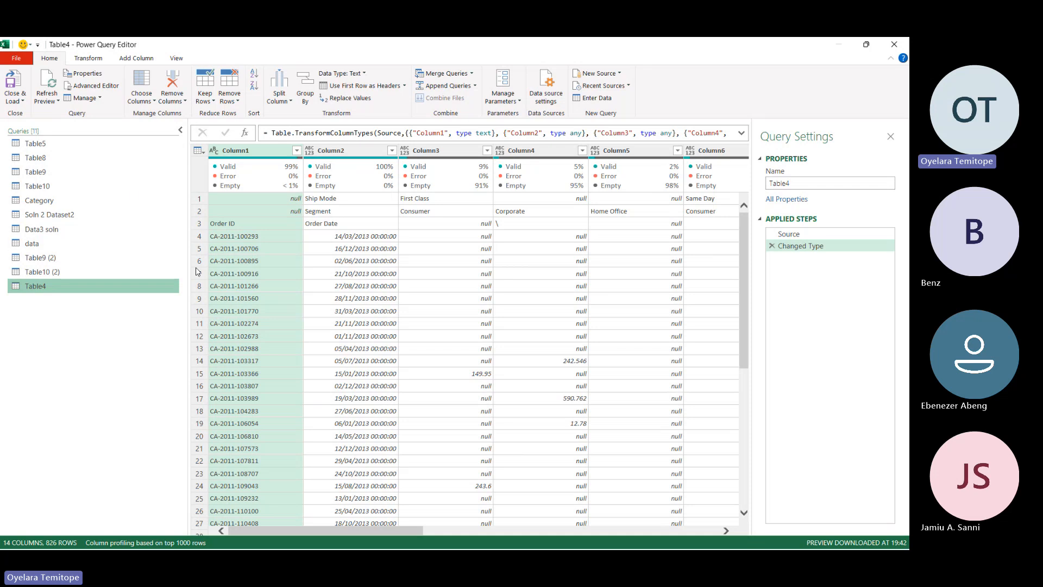
Review the earlier Table5, Table8 and Table9 queries and their applied steps, and return to the Table4 query.
left_click(83, 146)
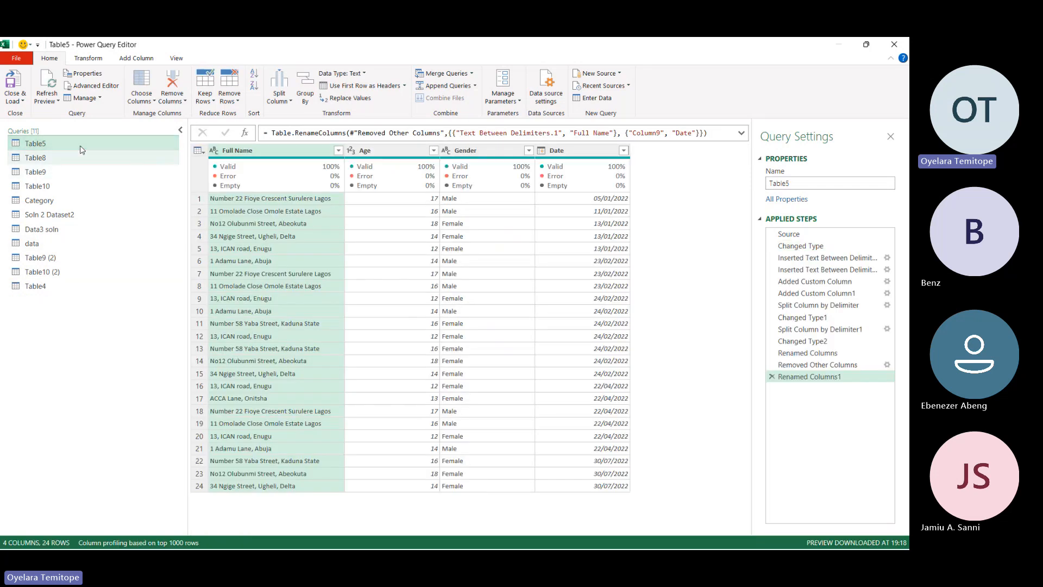
left_click(74, 157)
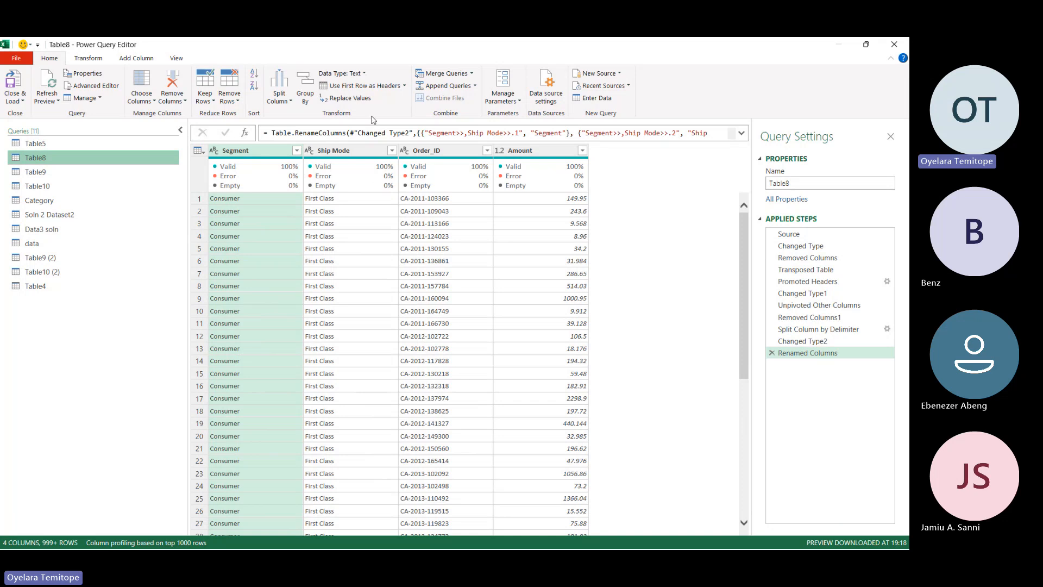
left_click(36, 287)
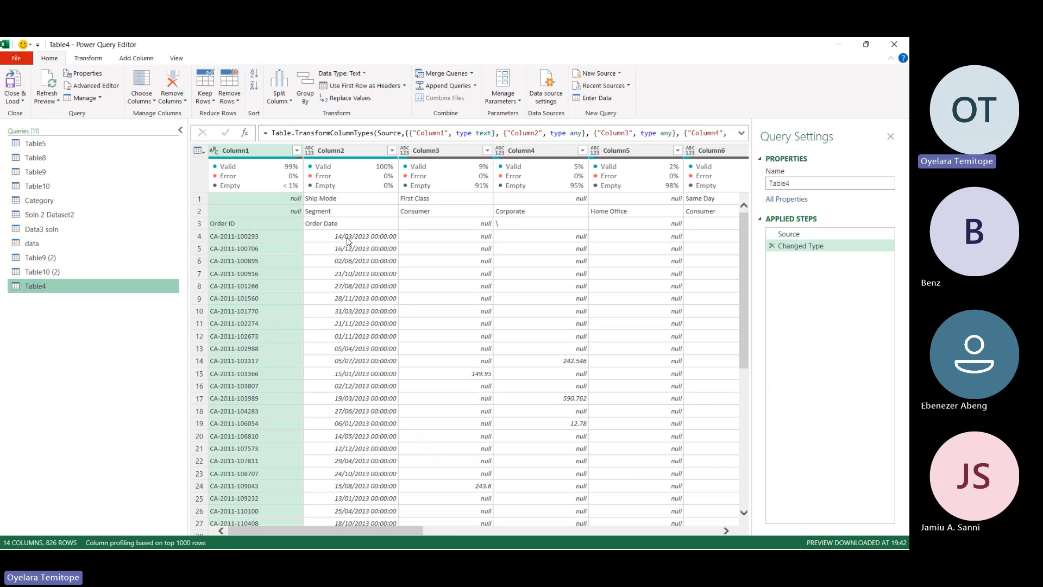
left_click(59, 175)
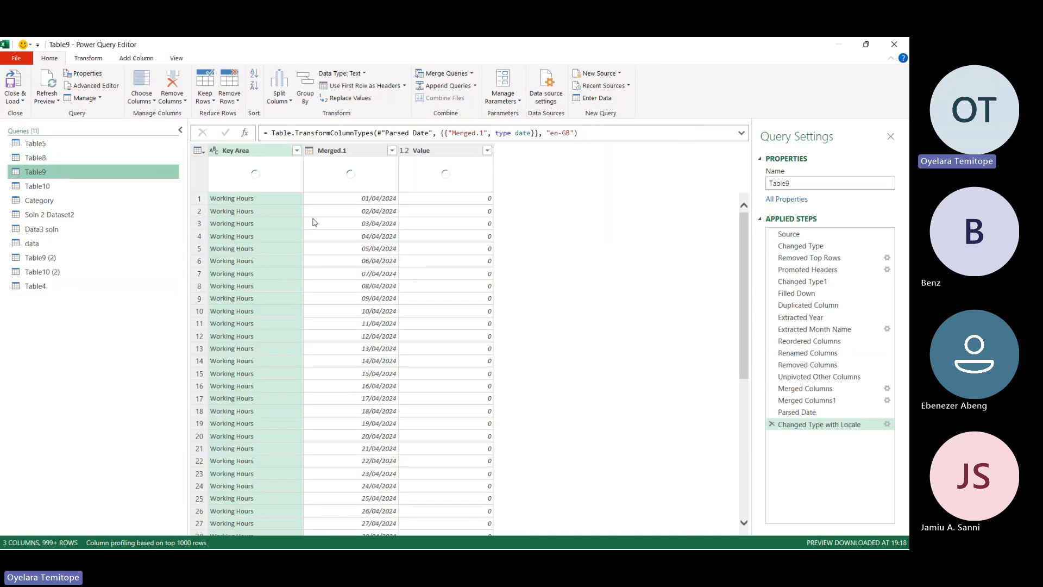
left_click(75, 161)
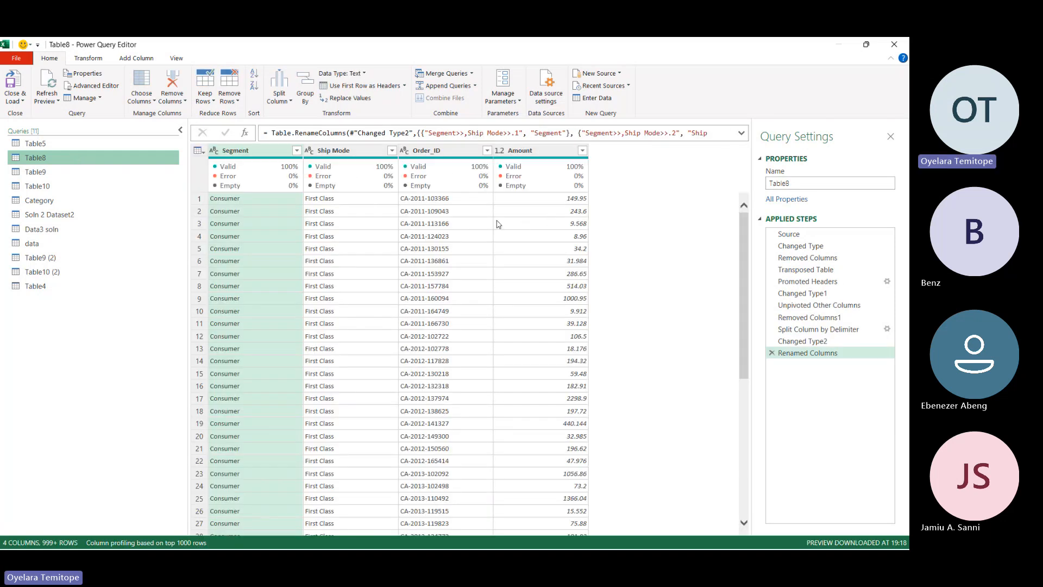
left_click(51, 288)
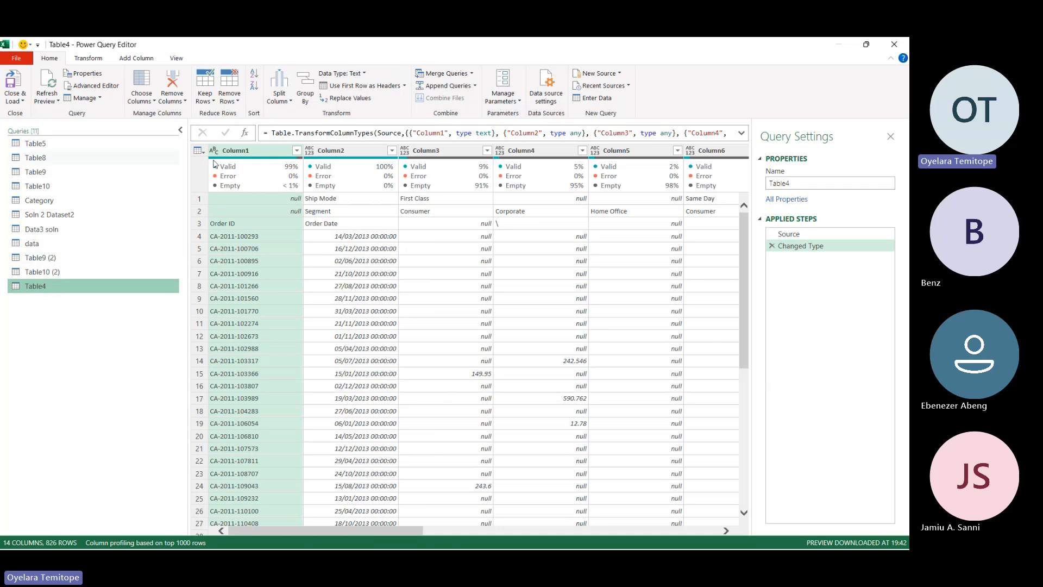
Transpose the Table4 query so its Ship Mode and Segment header rows become columns.
left_click(251, 152)
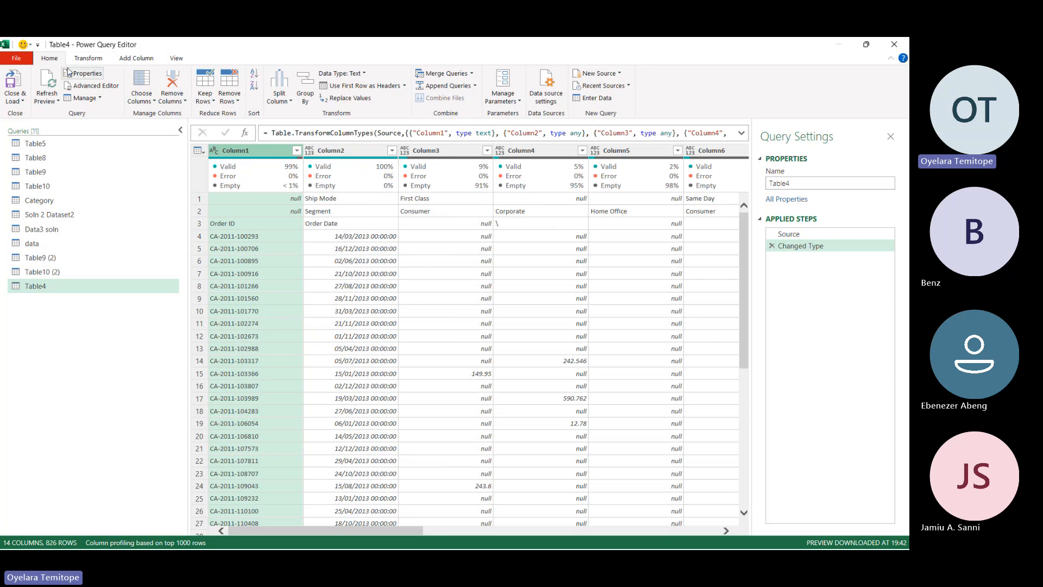
left_click(87, 61)
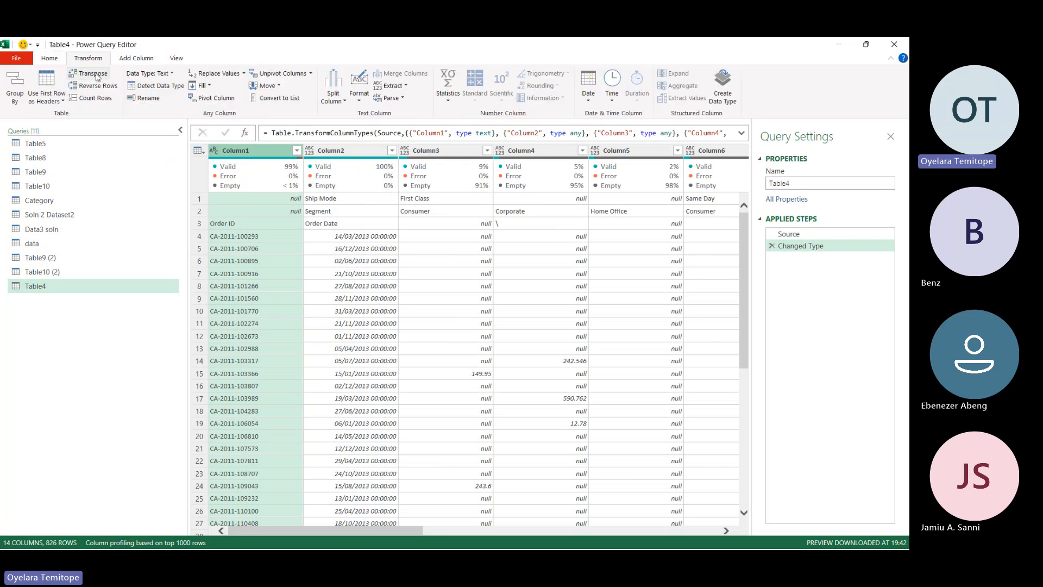
left_click(90, 75)
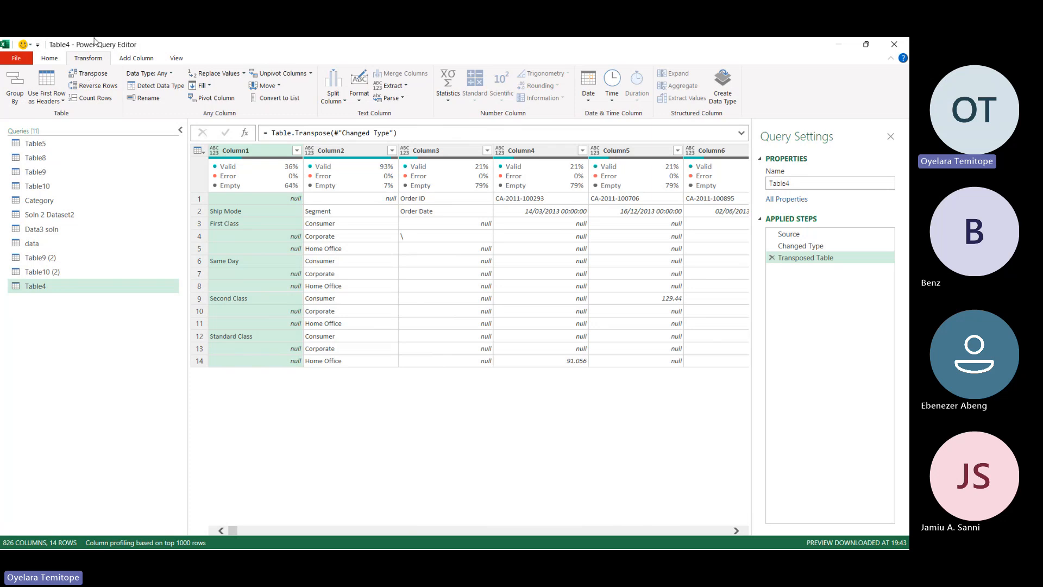
Fill the blanks in the ship mode column down and up, and fill the segment column up.
left_click(260, 153)
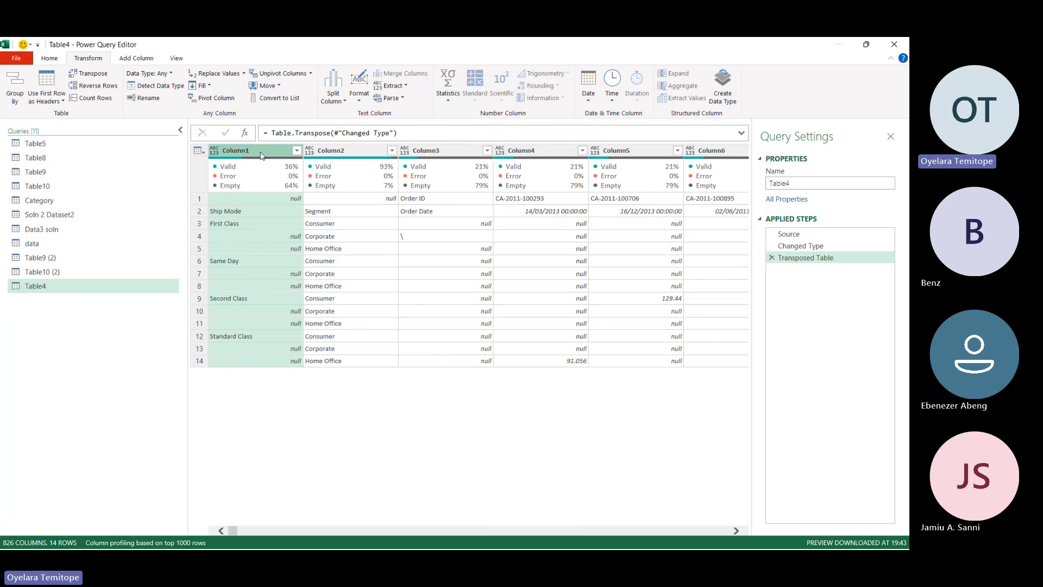
left_click(209, 86)
left_click(211, 99)
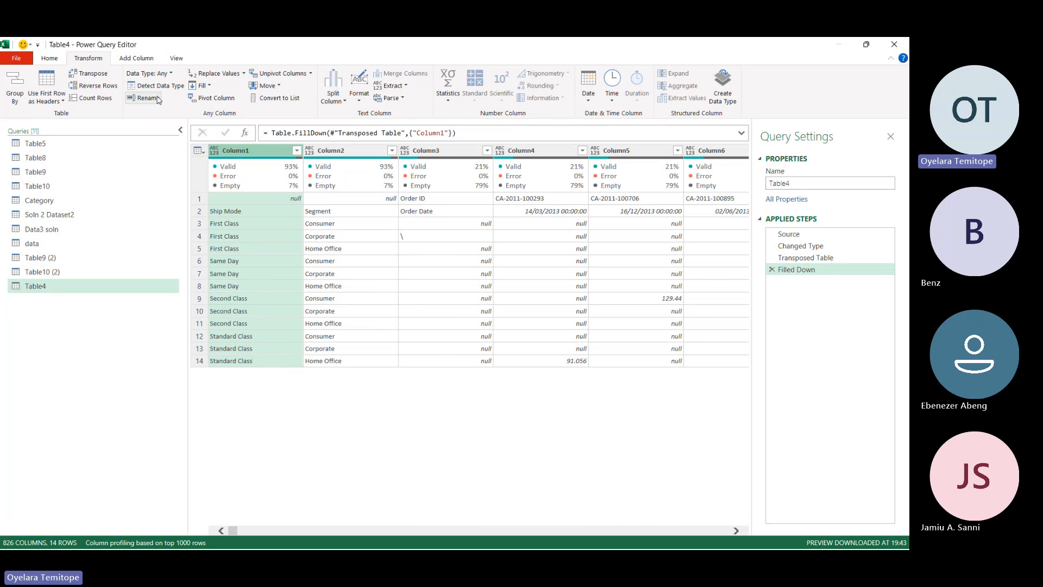
left_click(205, 87)
left_click(212, 112)
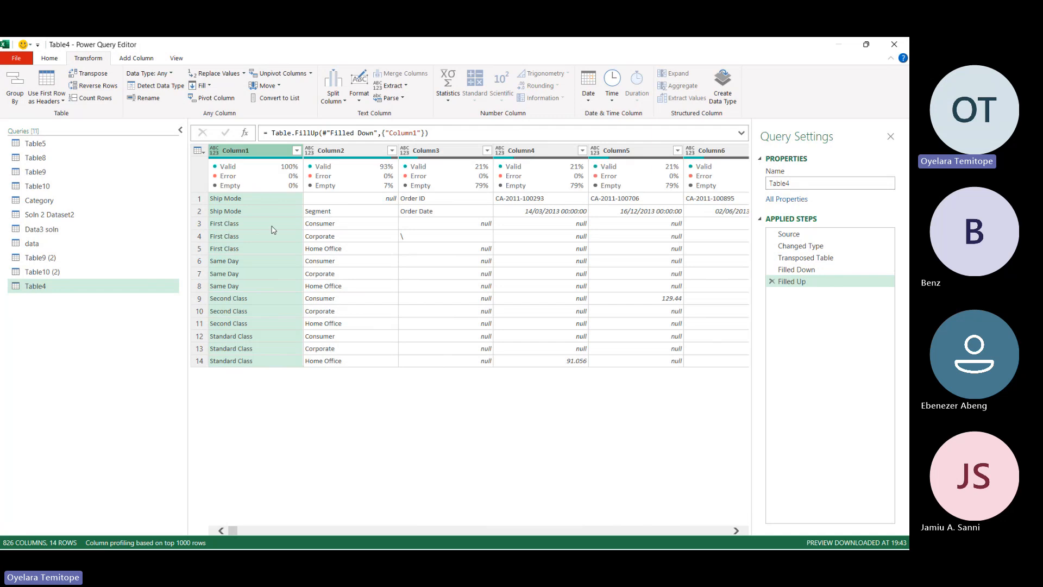
left_click(353, 154)
left_click(205, 86)
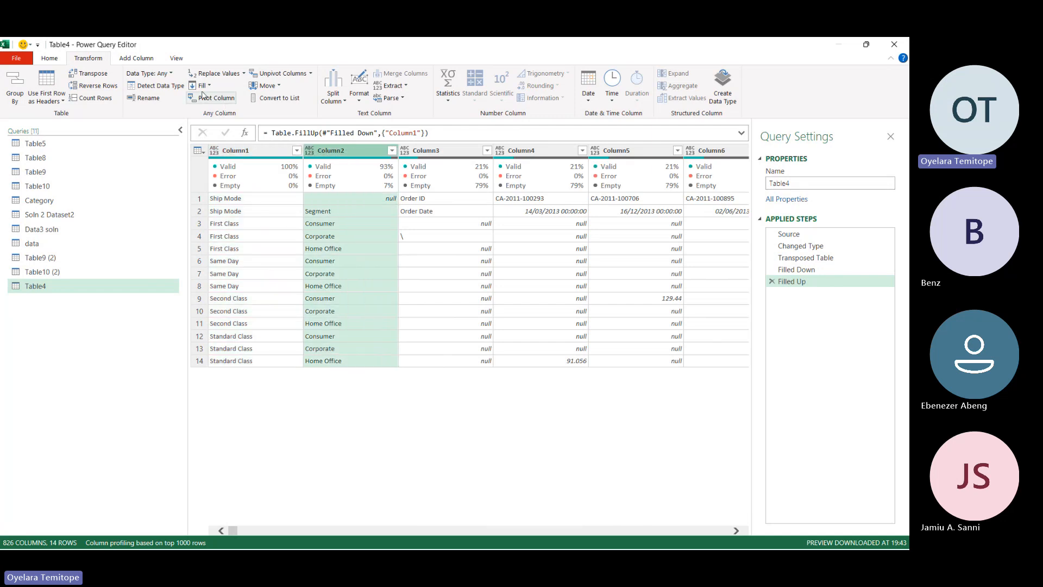
left_click(216, 112)
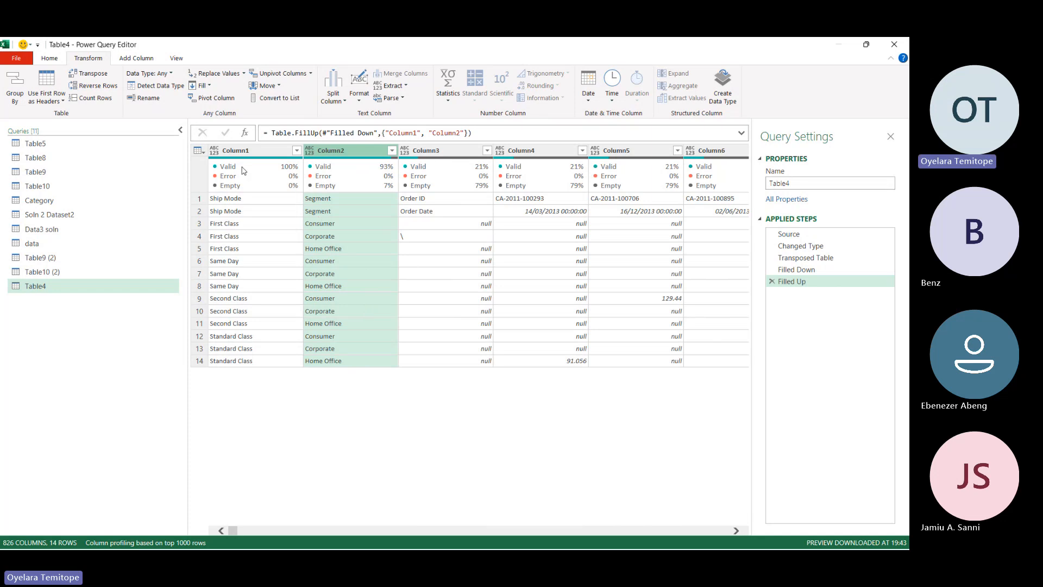
Promote the first row to headers and remove the Grand Total column, Column826.
left_click(198, 150)
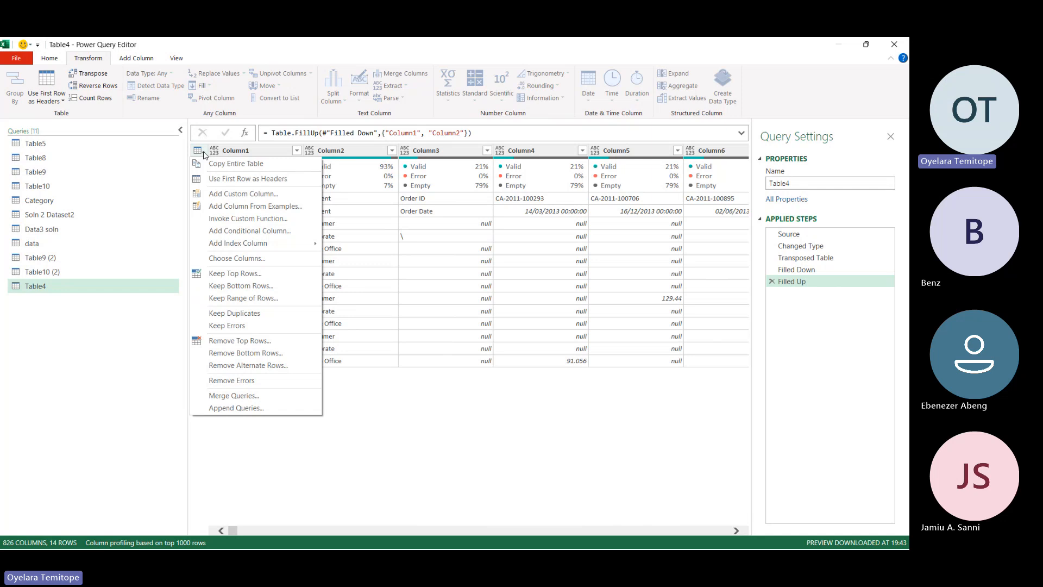
left_click(285, 179)
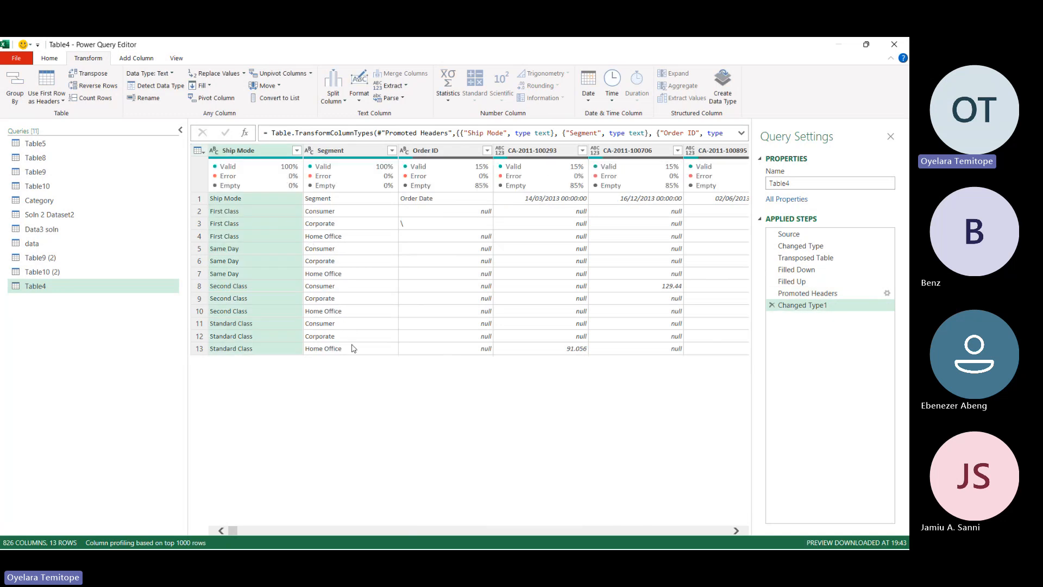
scroll(416, 258, "right", 2)
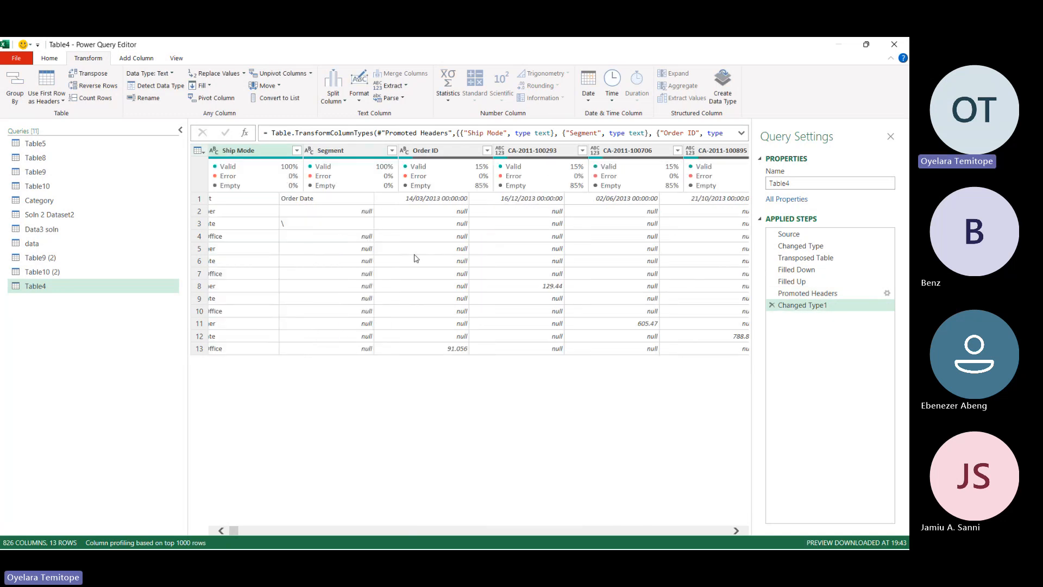
scroll(416, 258, "right", 15)
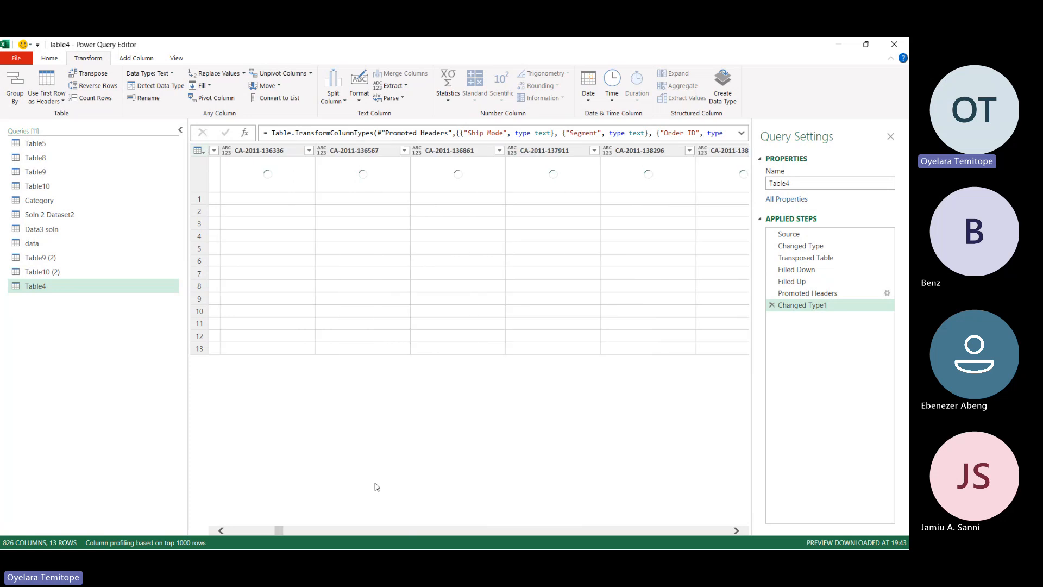
left_click_drag(280, 531, 787, 537)
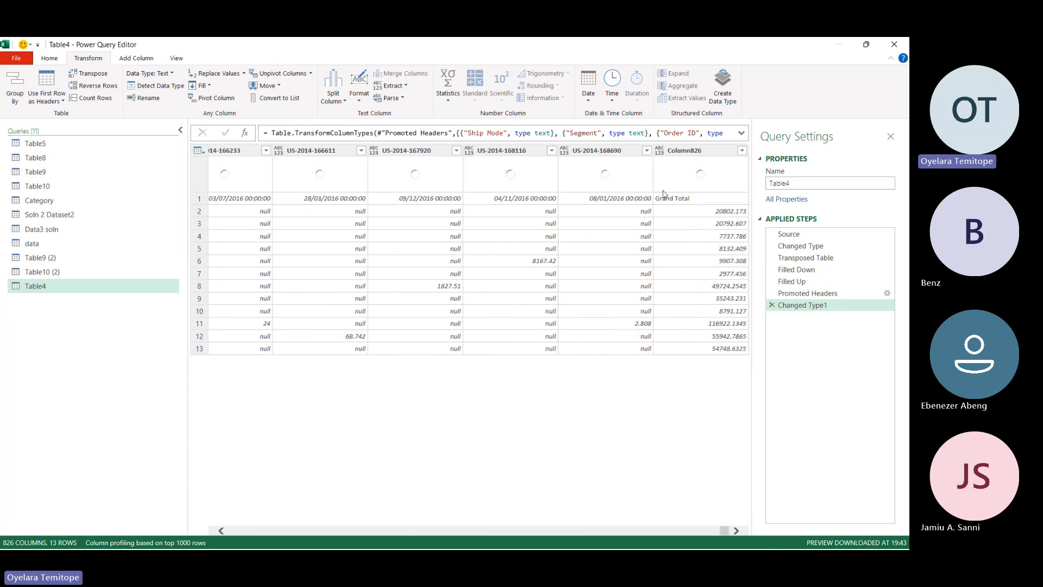
left_click(686, 154)
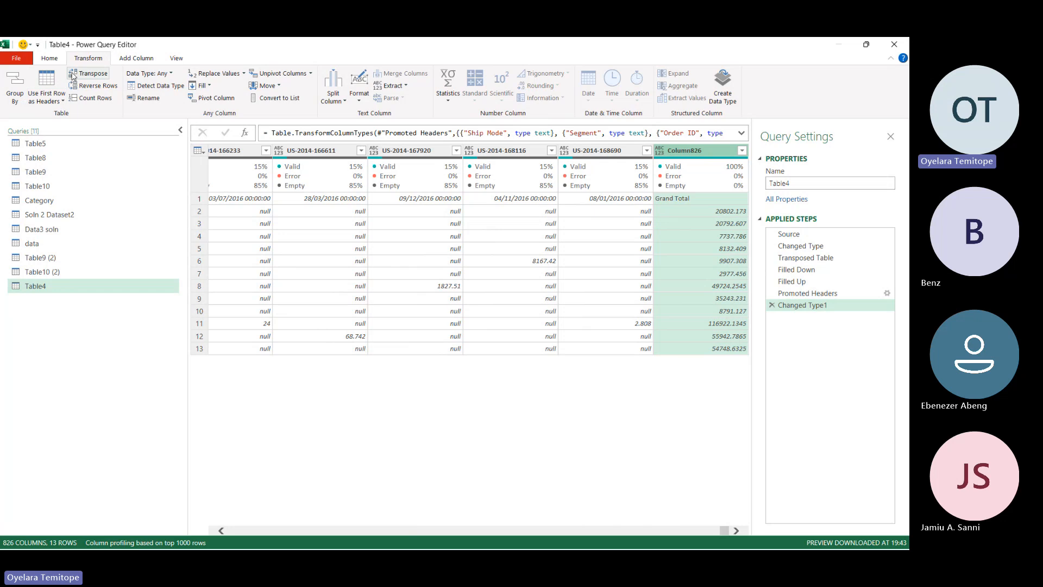
left_click(53, 55)
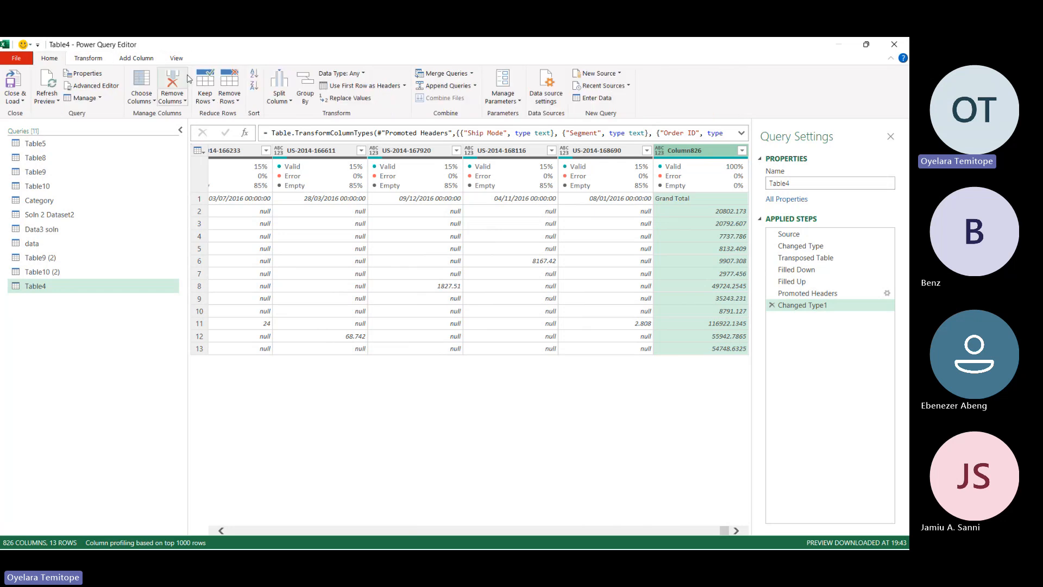
left_click(182, 79)
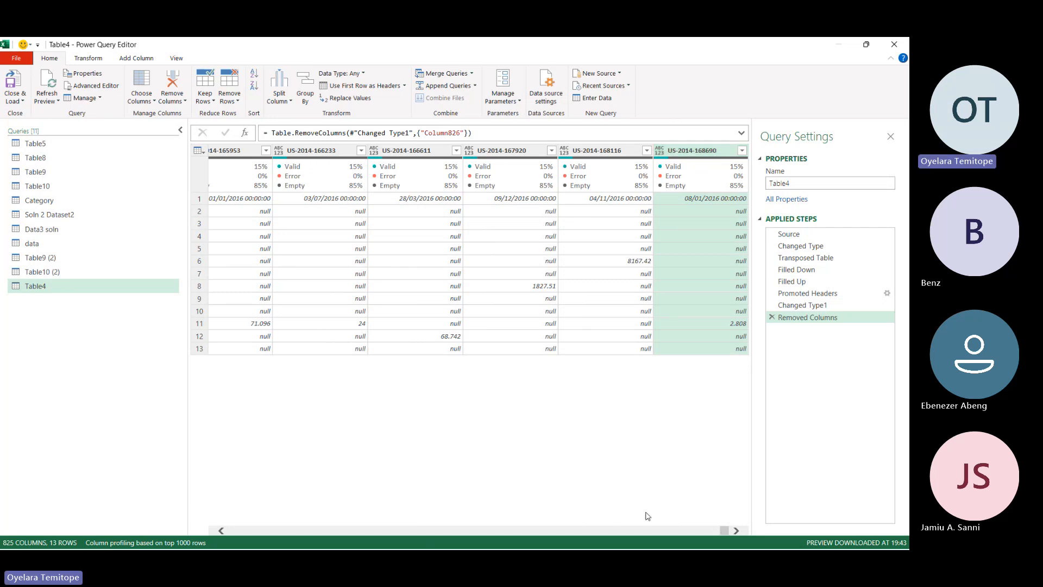
left_click_drag(726, 531, 233, 531)
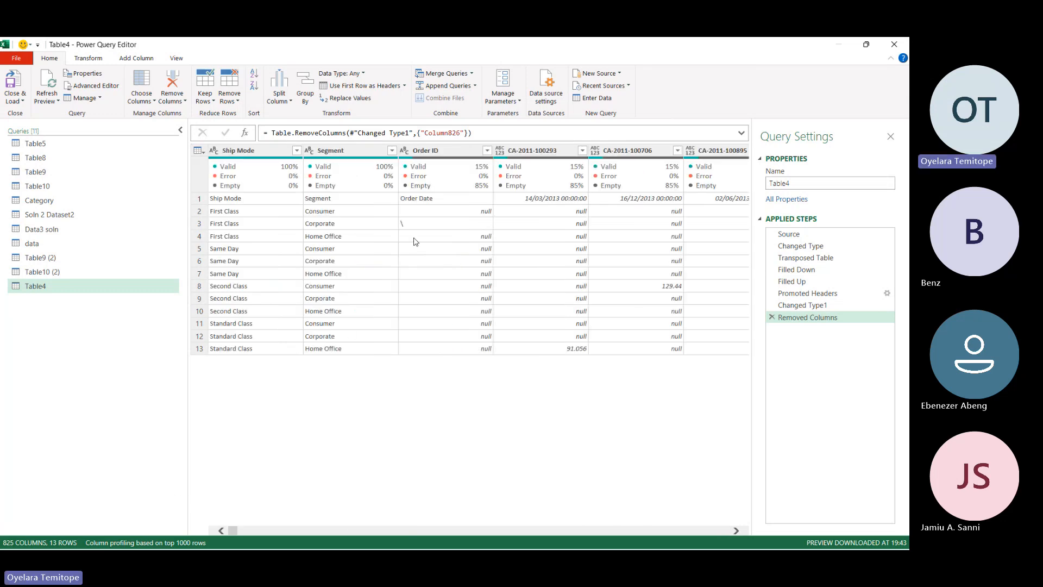
Try transposing the table back with Ship Mode and Segment still separate, and delete that applied step.
left_click(242, 152)
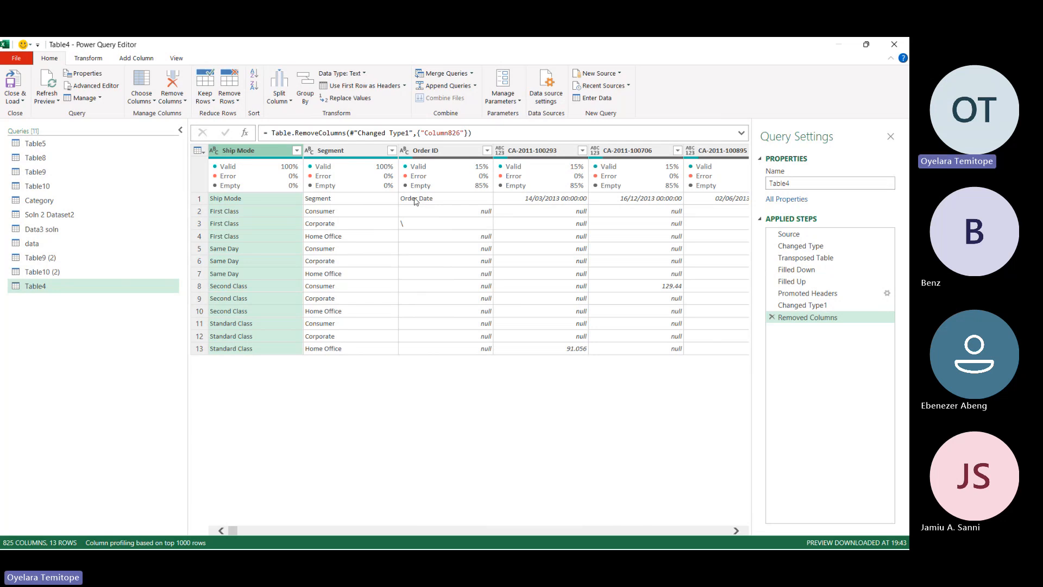
left_click(342, 154, "ctrl")
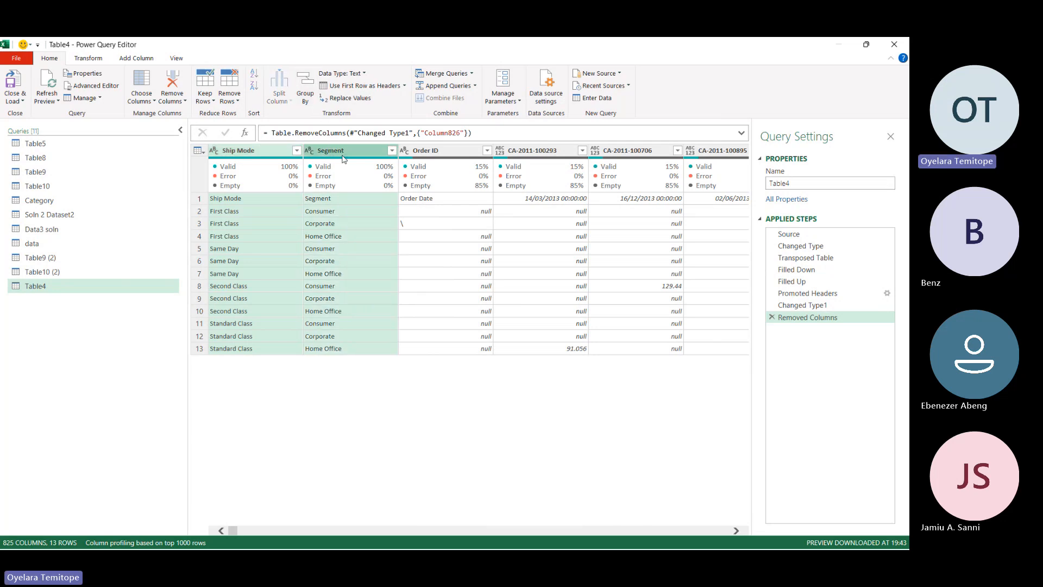
left_click(88, 58)
left_click(93, 75)
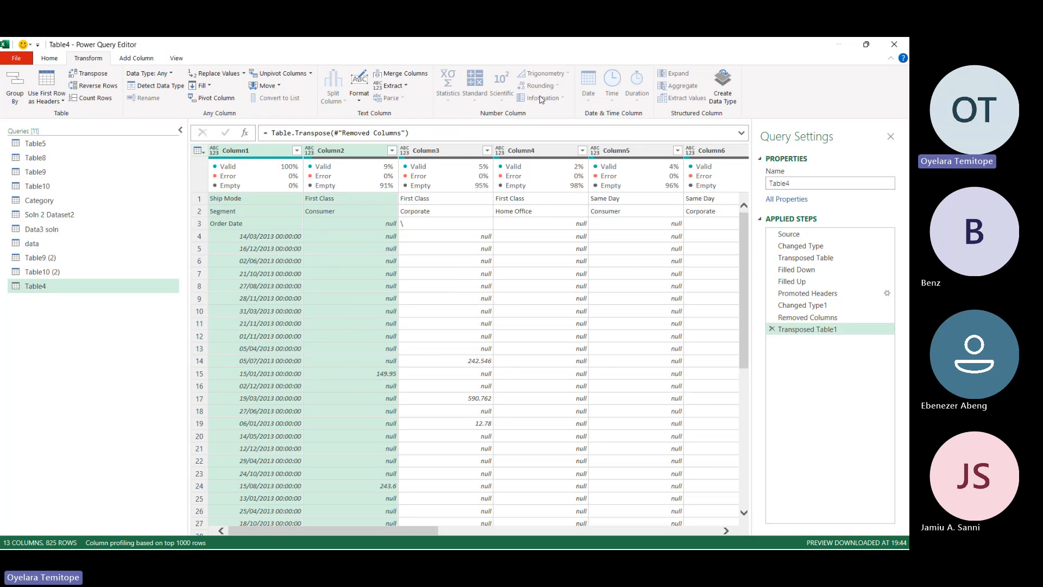
left_click(770, 330)
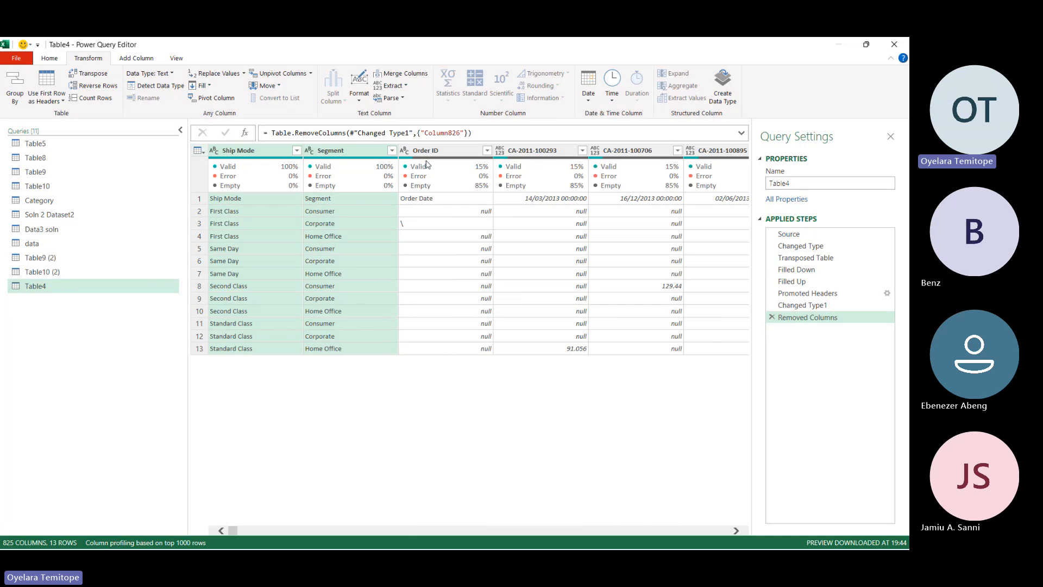
Merge the Ship Mode and Segment columns into one column with a comma separator.
left_click(268, 155)
left_click(323, 153, "ctrl")
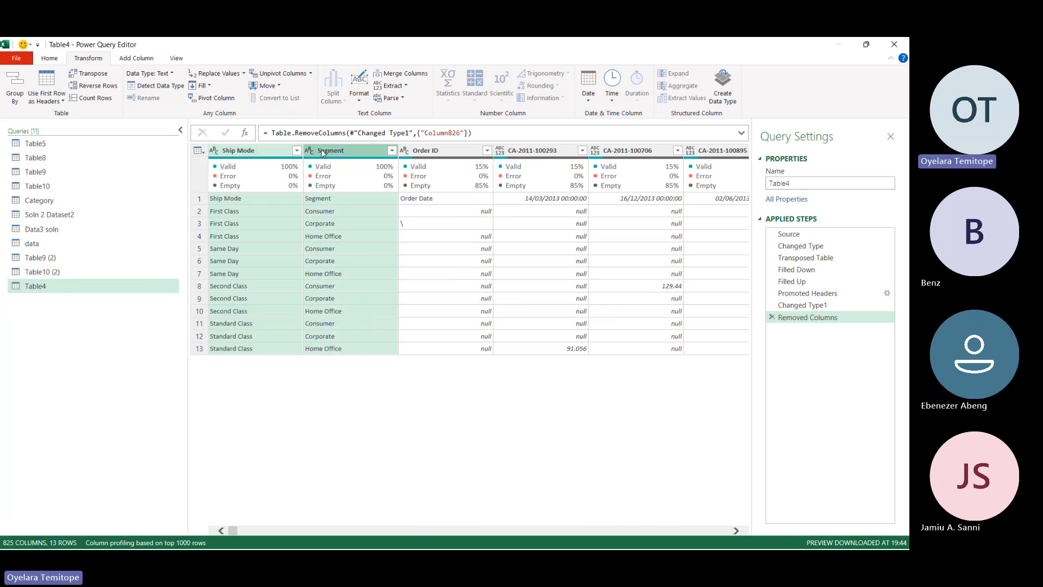
left_click(402, 76)
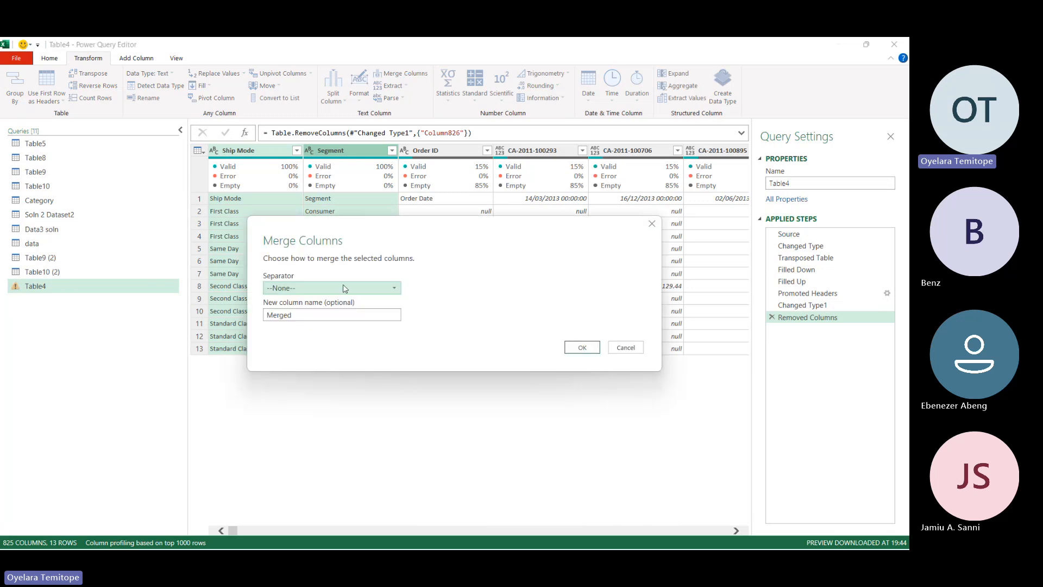
left_click(345, 288)
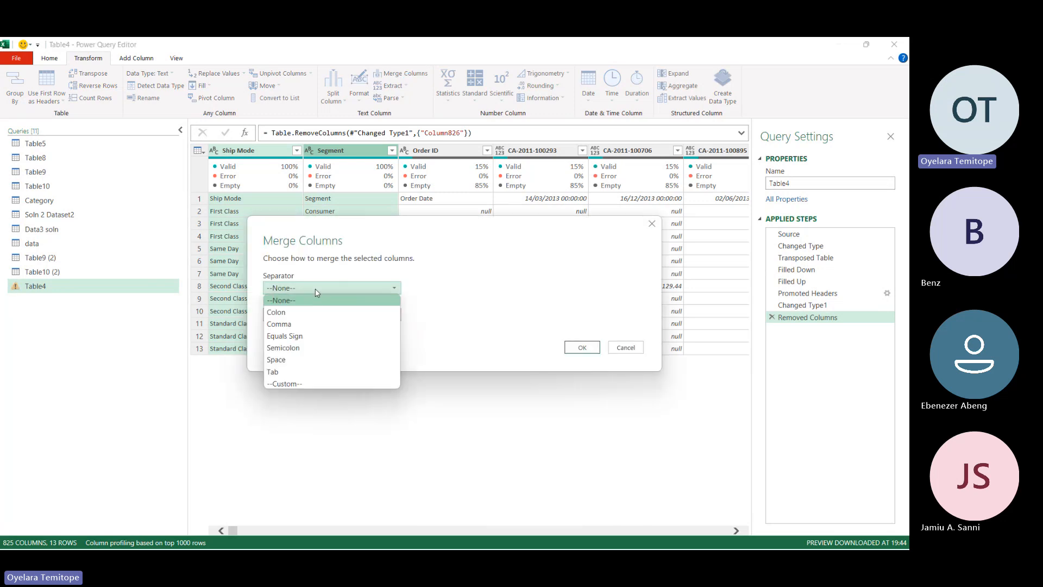
left_click(293, 325)
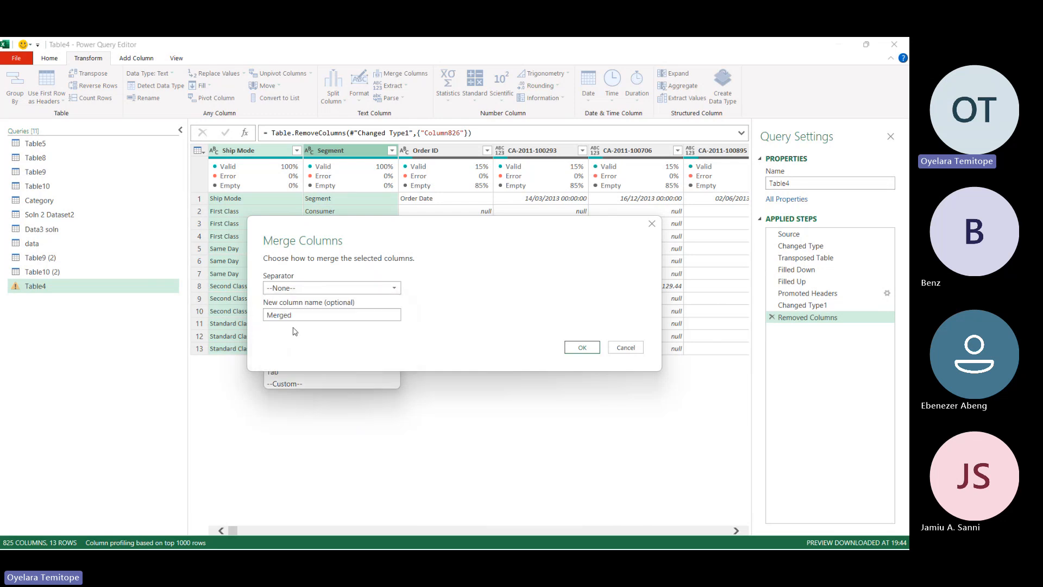
left_click(581, 351)
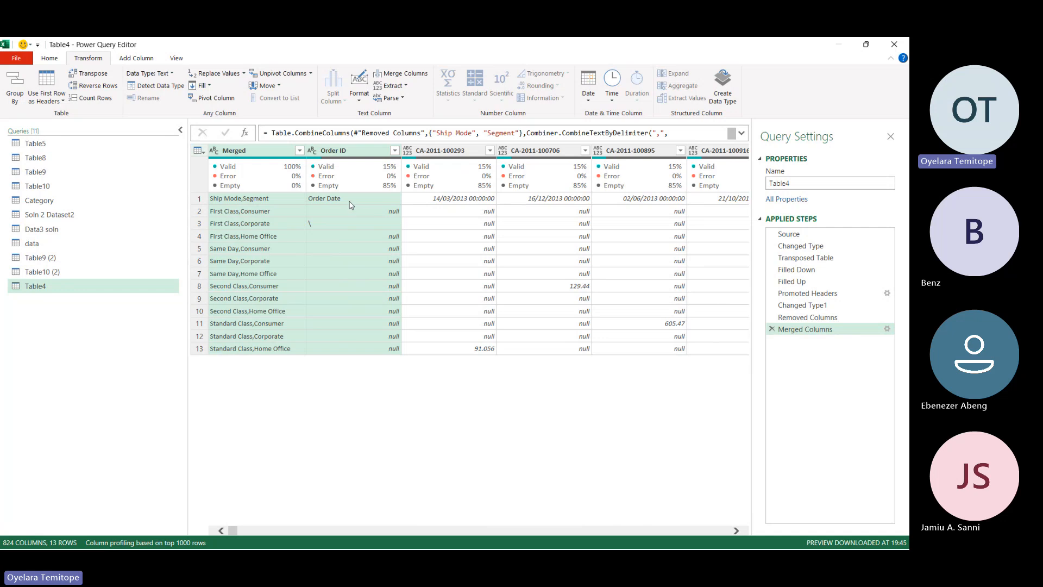
left_click(275, 154)
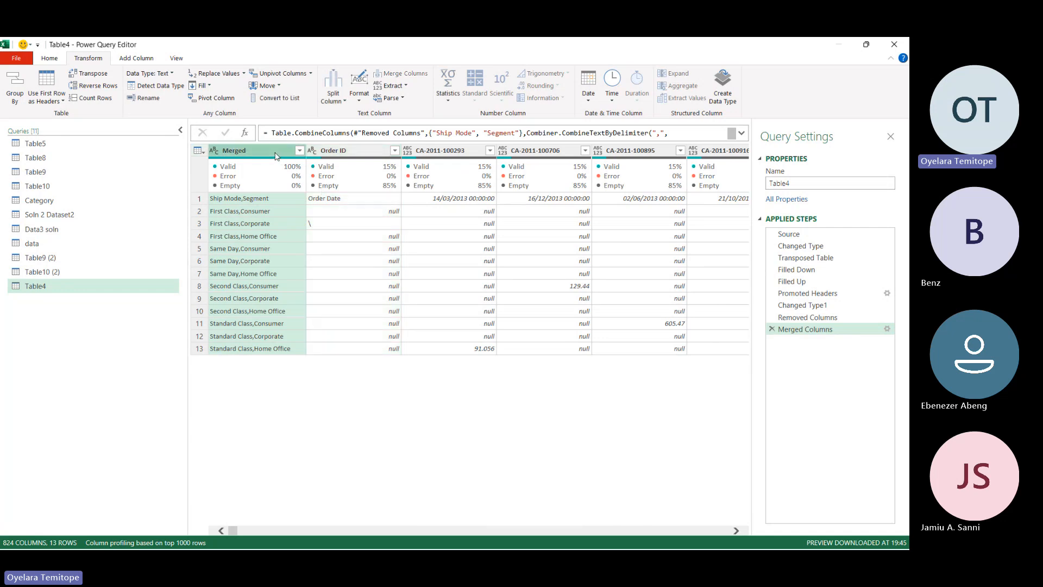
Try unpivoting the columns other than Merged, retry with the selected columns, and delete each applied unpivot step.
left_click(312, 74)
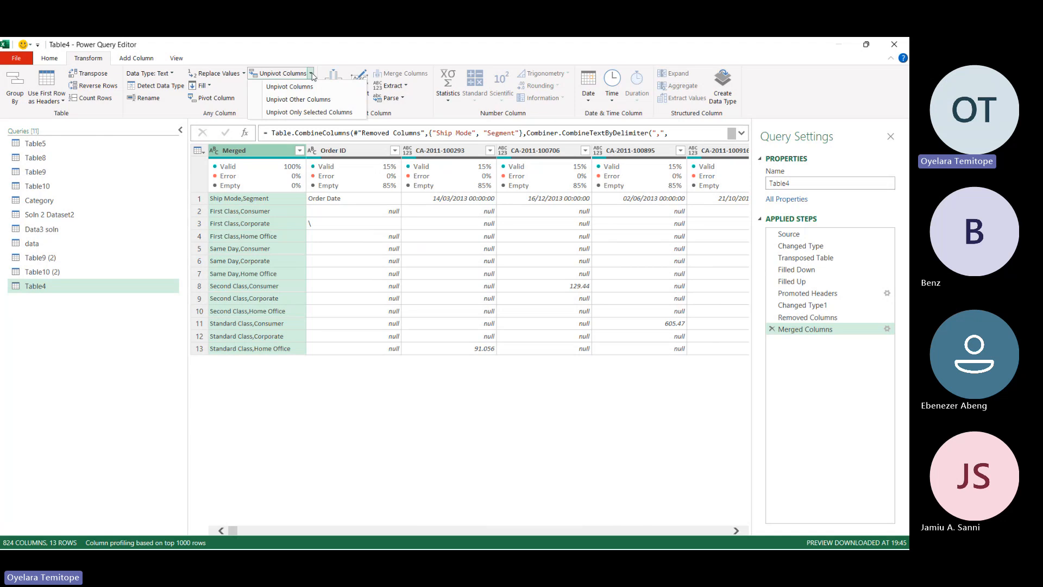
left_click(312, 102)
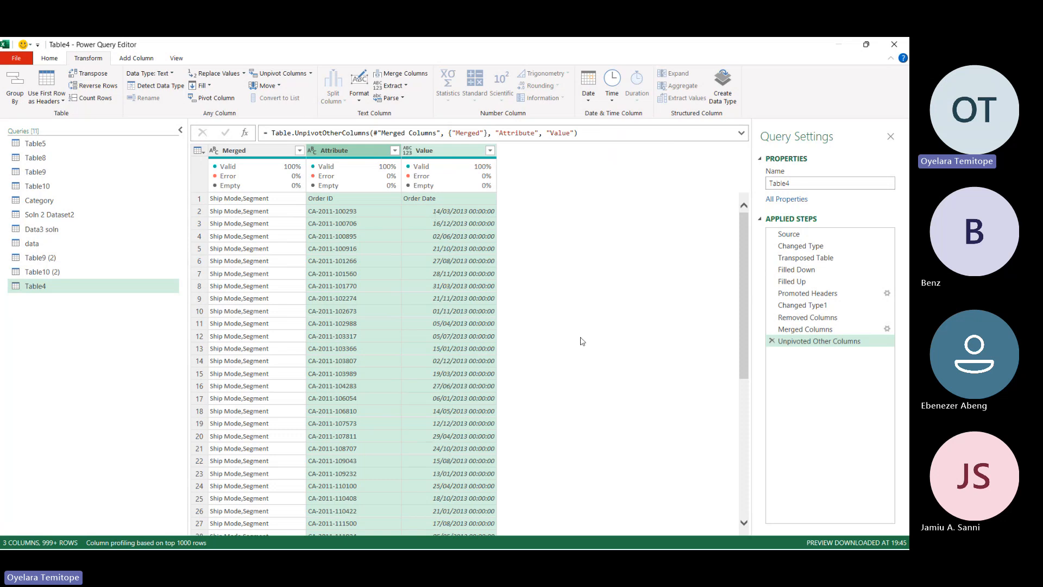
left_click(772, 341)
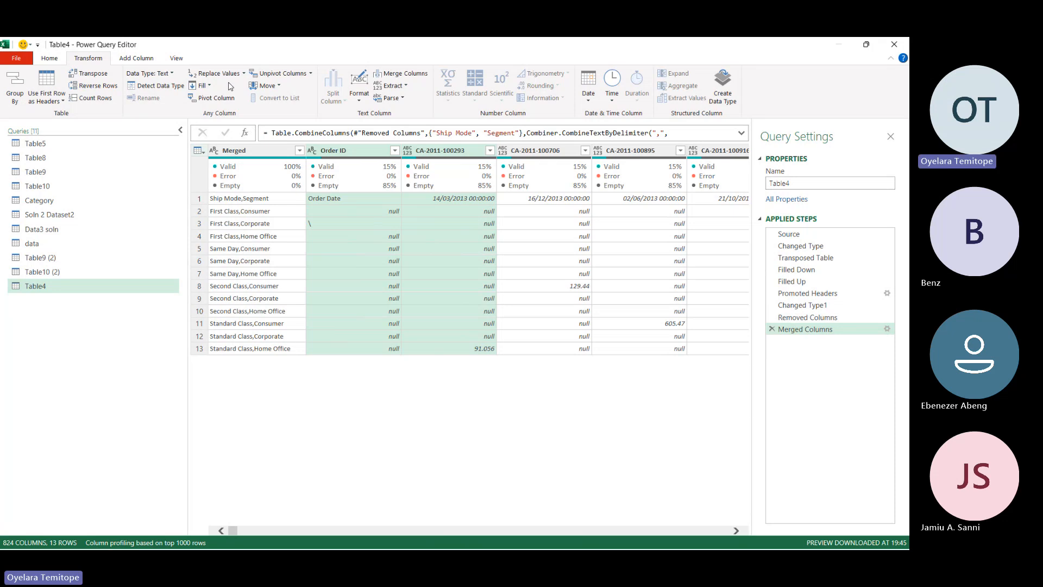
left_click(265, 75)
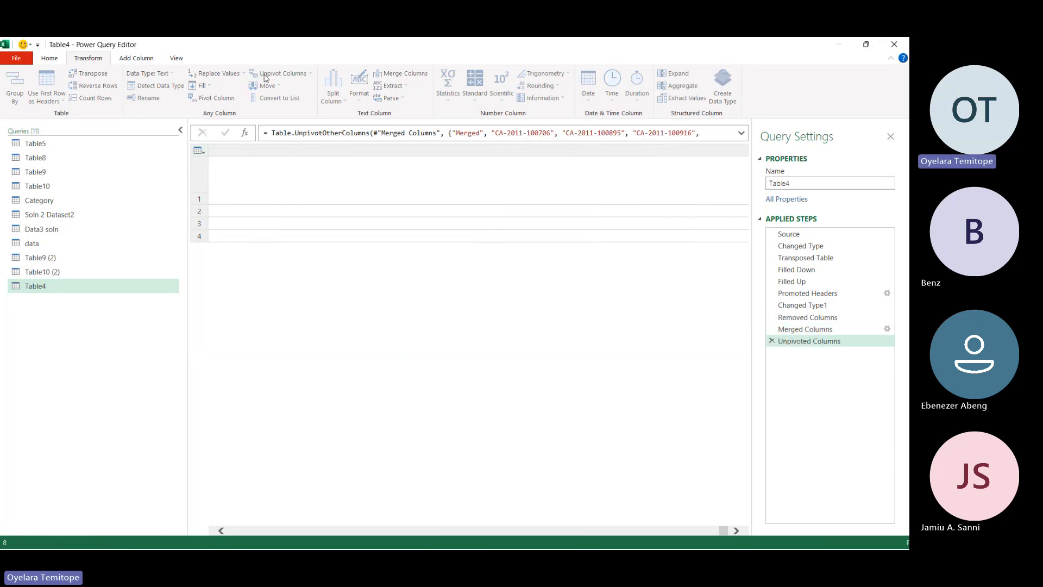
left_click(772, 341)
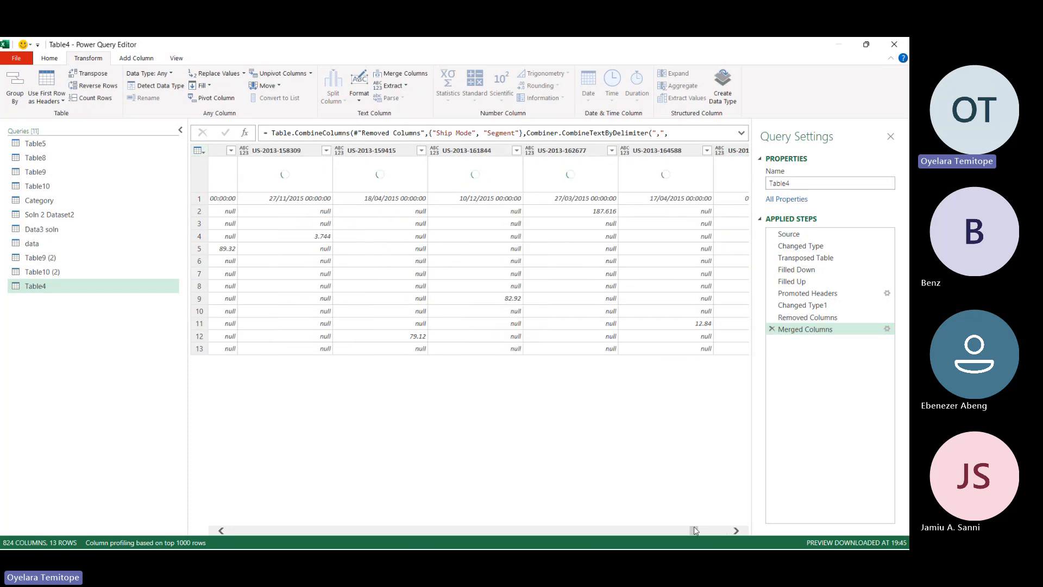
left_click_drag(694, 529, 119, 529)
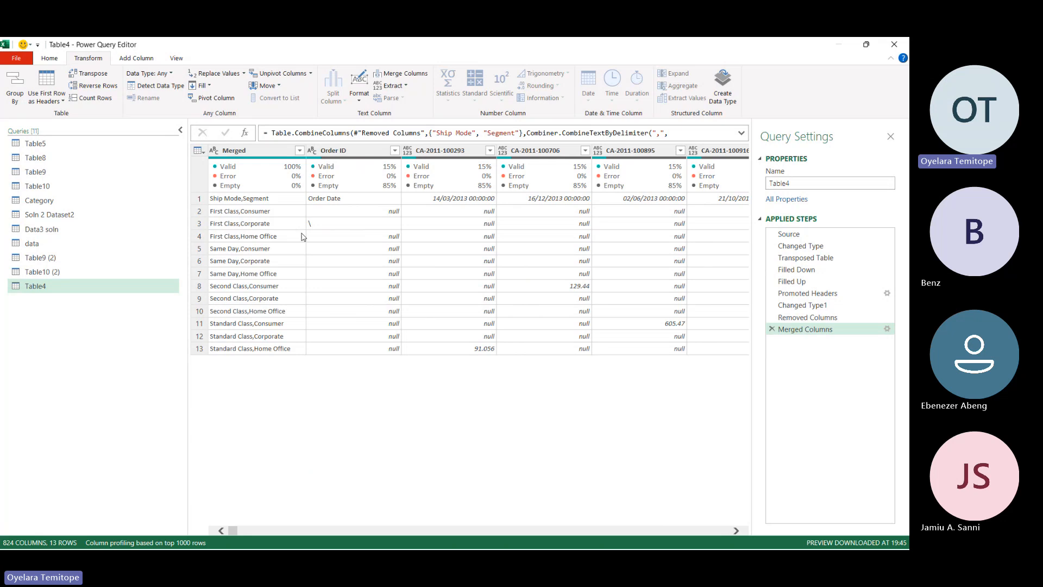
Delete the applied steps Merged Columns, Removed Columns, Changed Type1 and Promoted Headers from Table4.
left_click(339, 201)
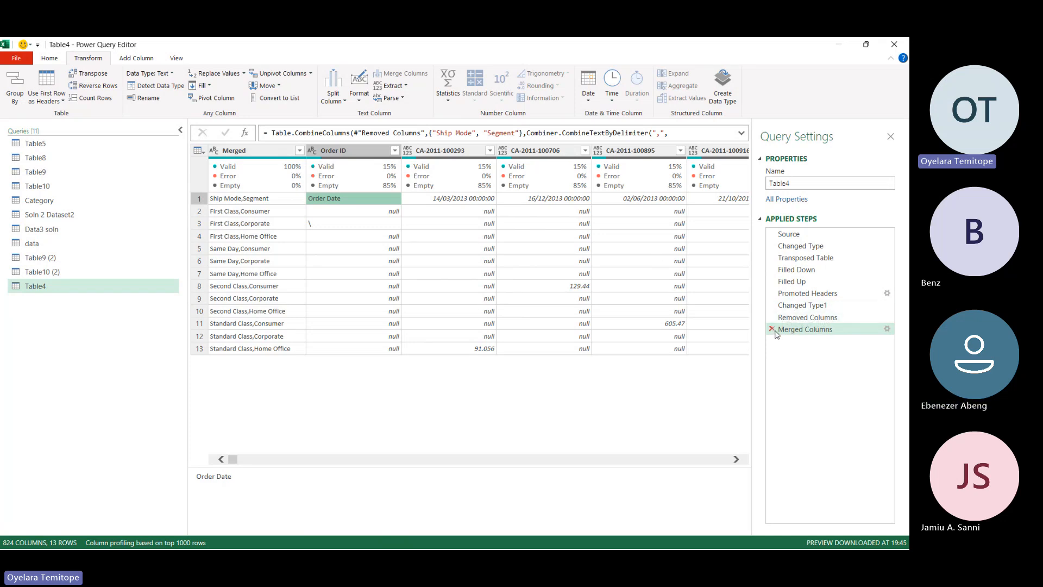
scroll(514, 272, "right", 2)
left_click(772, 330)
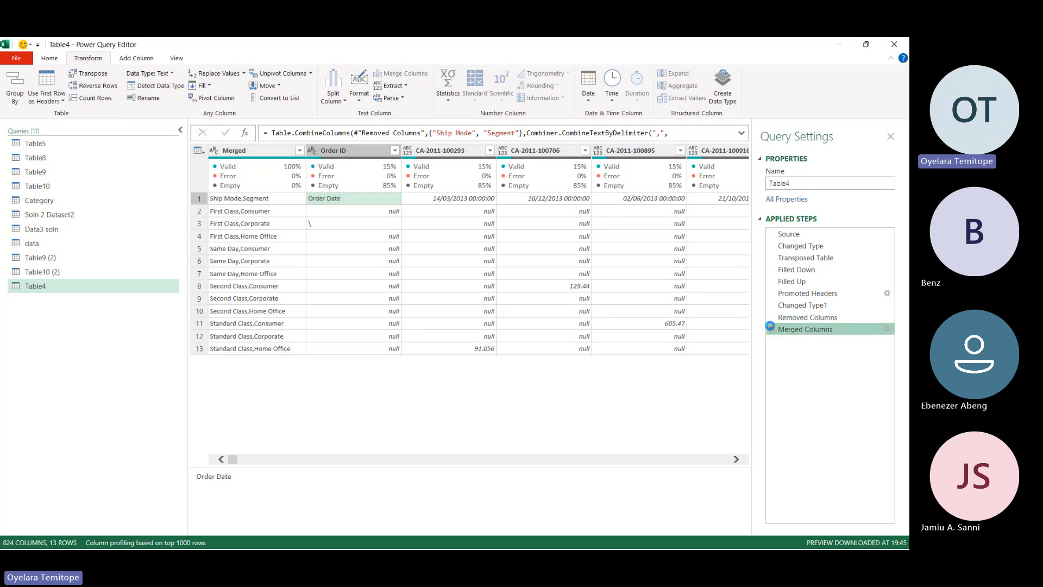
left_click(772, 318)
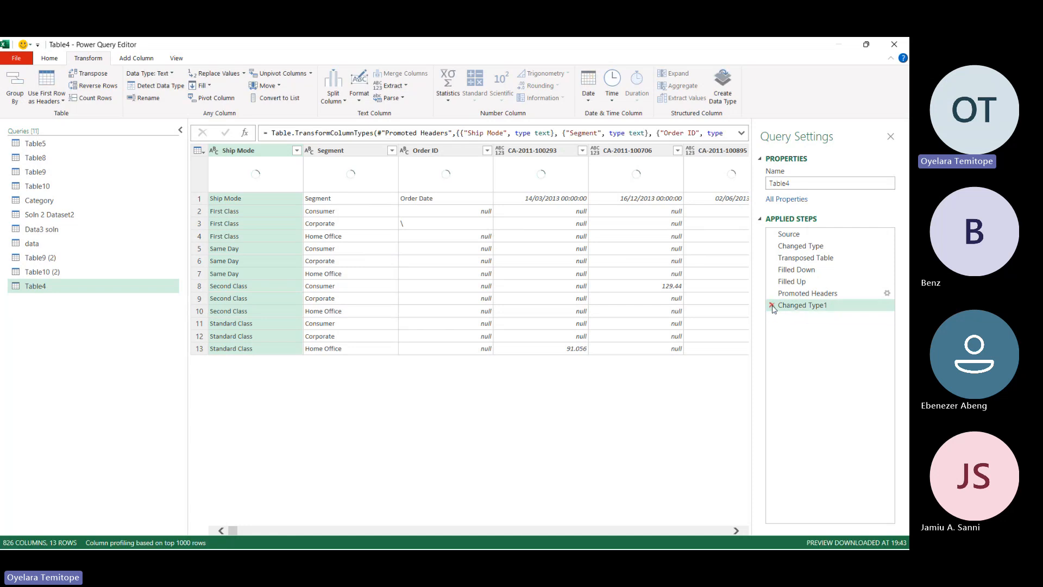
left_click(773, 306)
left_click(774, 294)
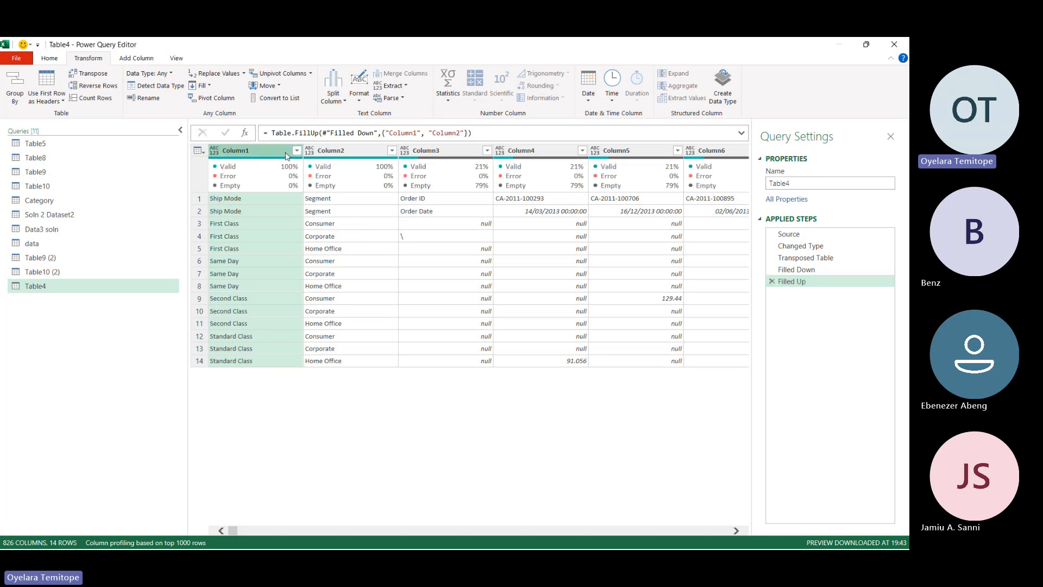
Try transposing the table directly after the Filled Up step, and delete that applied transpose.
left_click(325, 155, "ctrl")
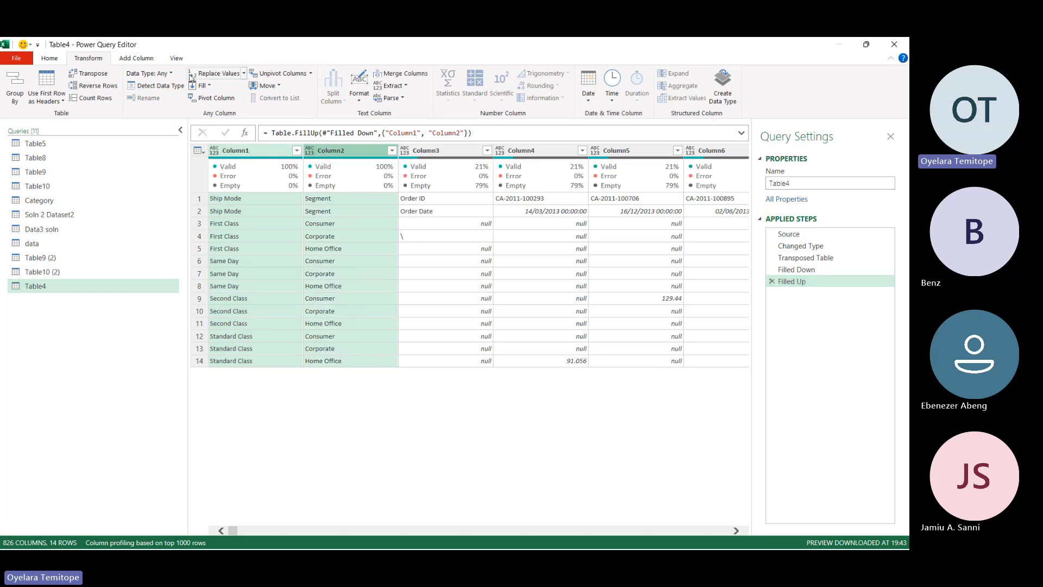
left_click(92, 74)
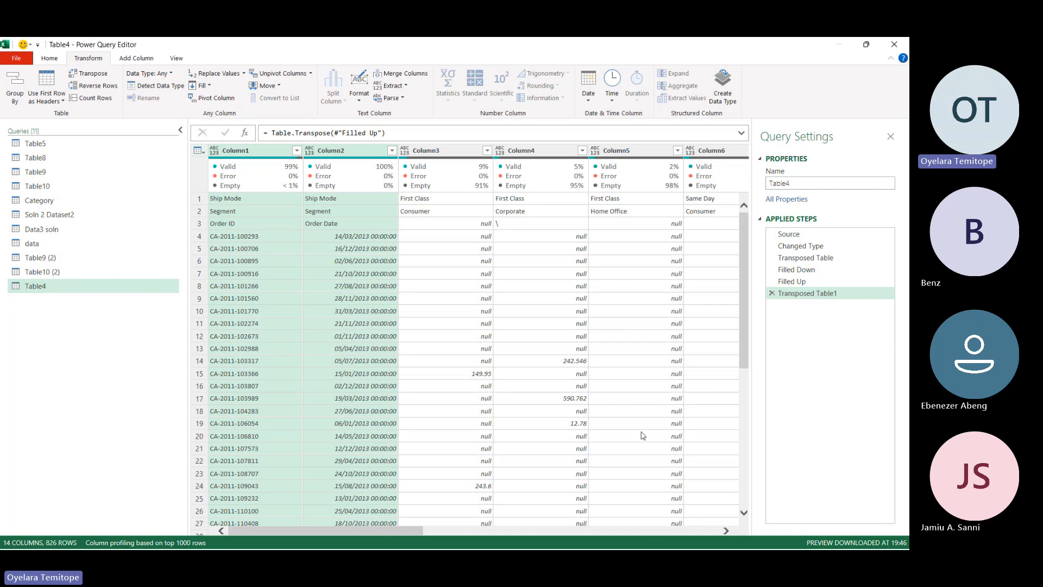
left_click(771, 293)
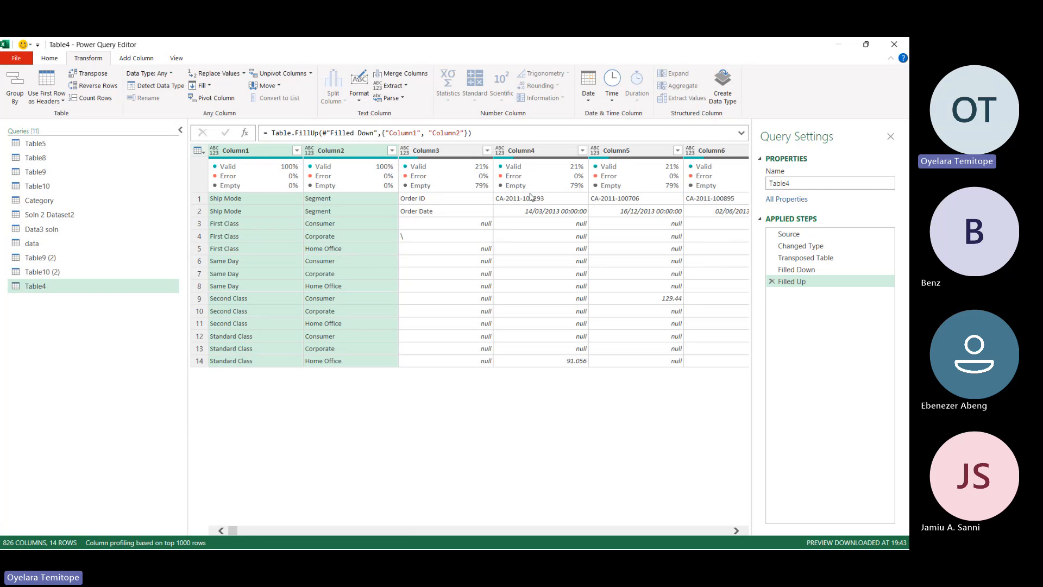
Try unpivoting all columns other than Column1 and Column2, and delete that applied step.
left_click(310, 79)
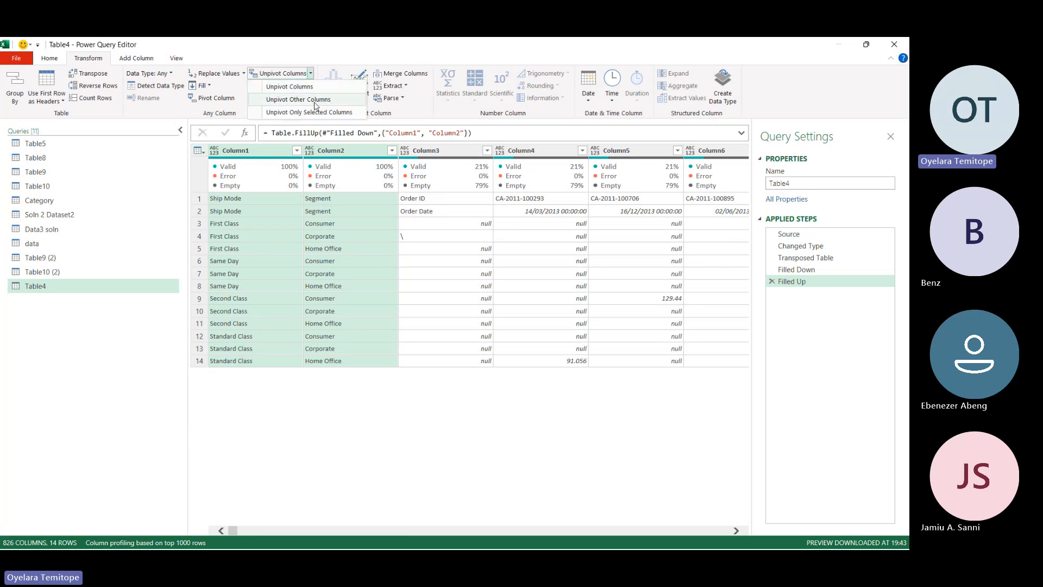
left_click(315, 100)
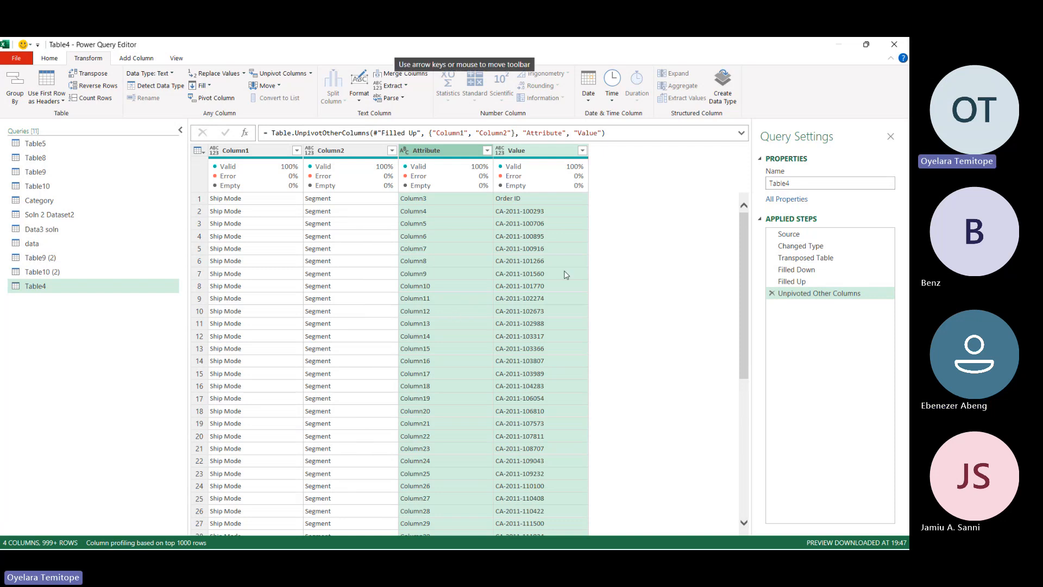
left_click(772, 294)
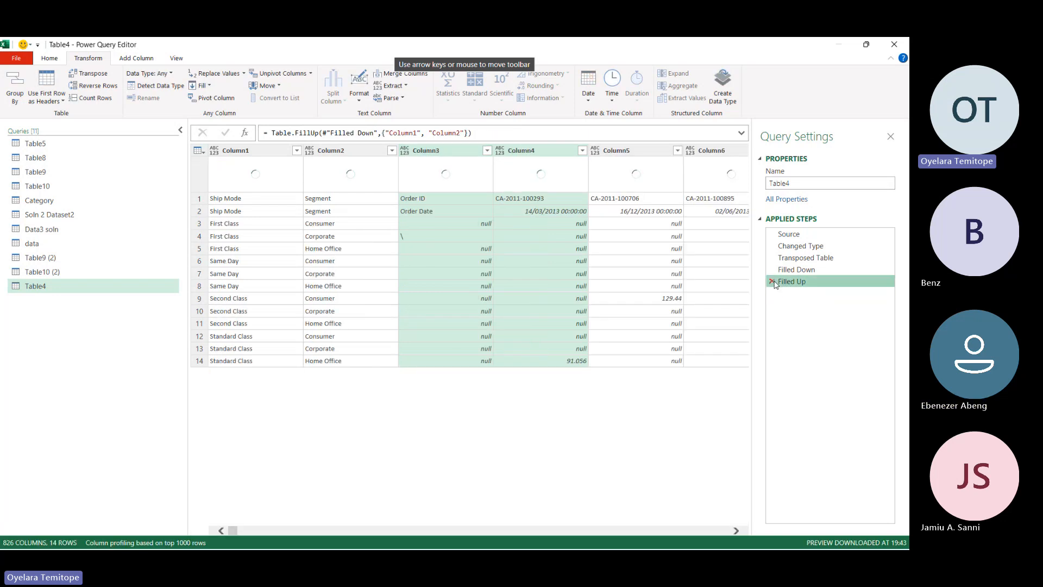
Delete the applied steps Filled Up, Filled Down and Transposed Table from Table4.
left_click(772, 282)
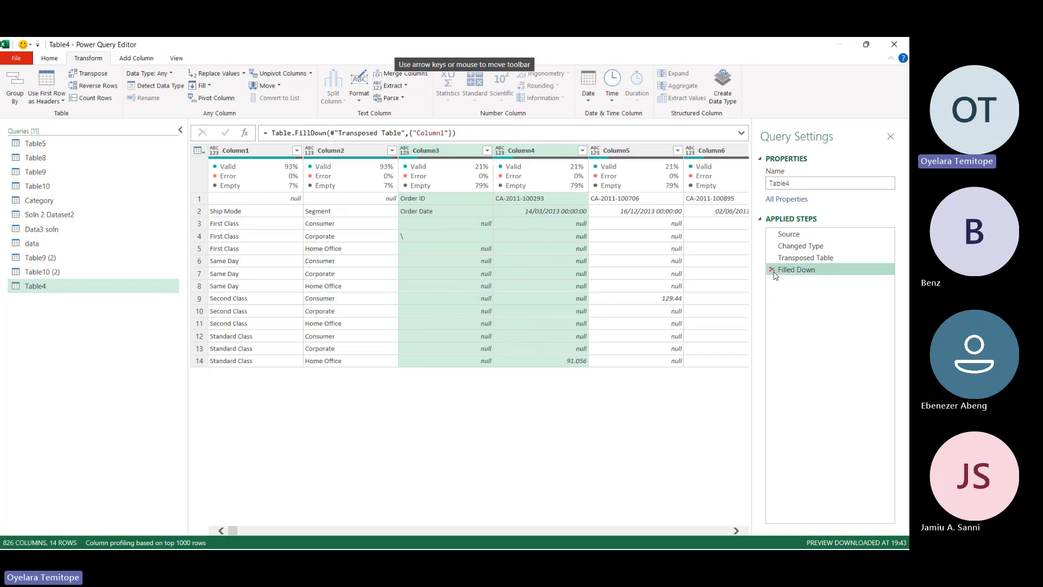
left_click(772, 269)
left_click(773, 257)
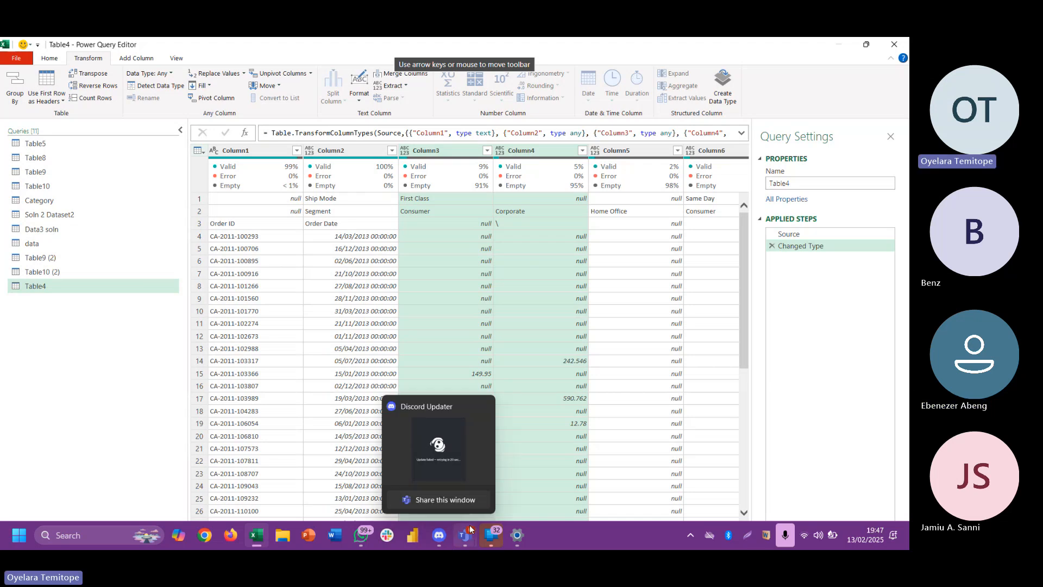
Collapse the Queries pane to widen the Table4 data preview.
mouse_move(469, 537)
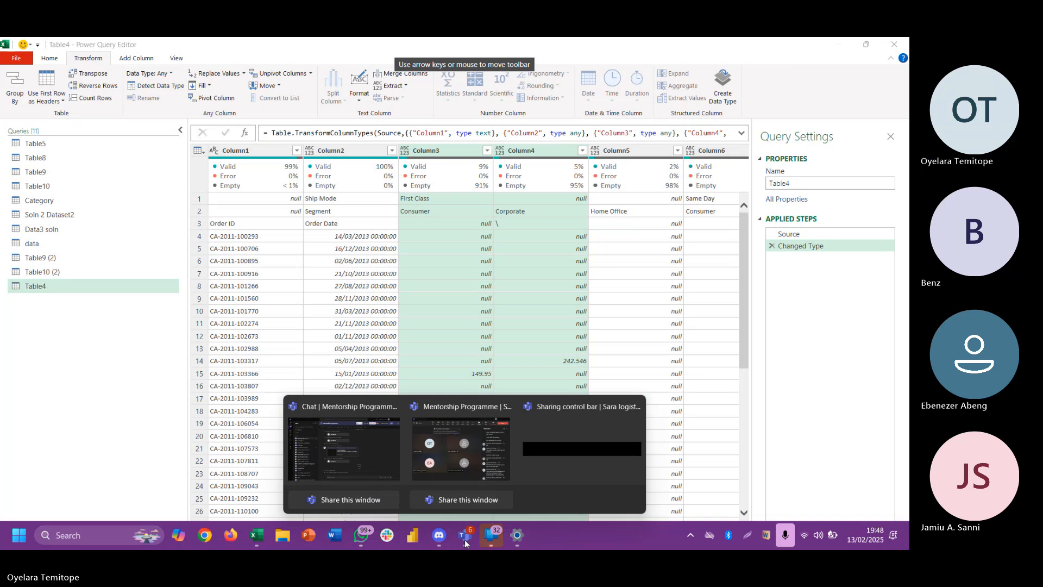
left_click(426, 250)
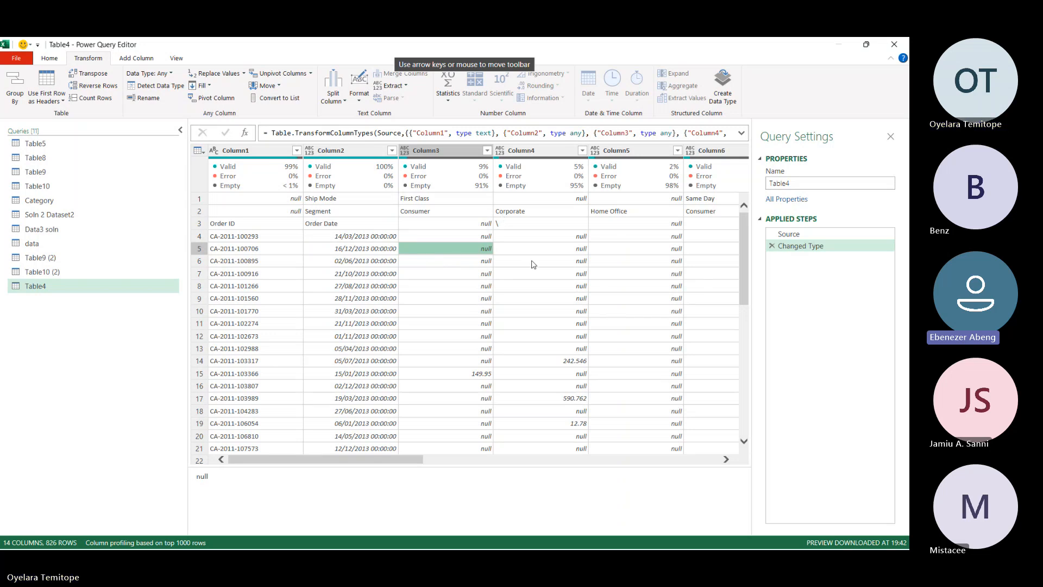
key("XF86MonBrightnessUp")
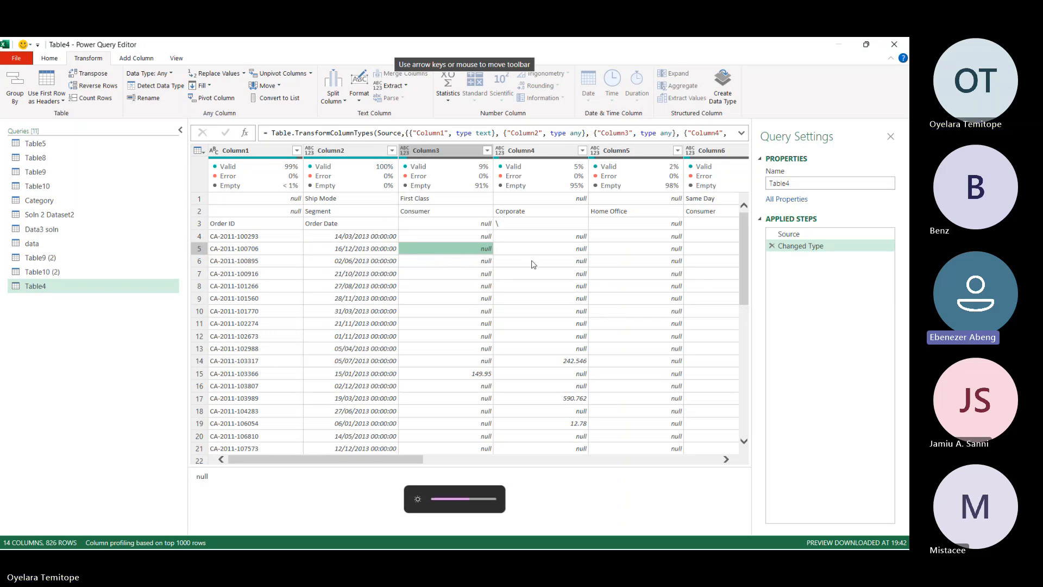
left_click(181, 131)
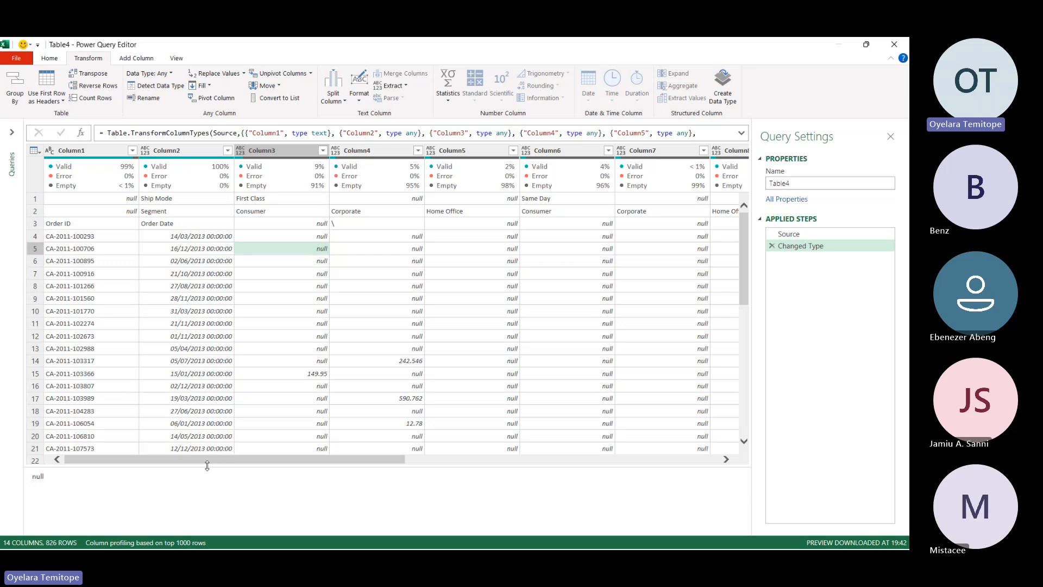
left_click_drag(206, 460, 125, 391)
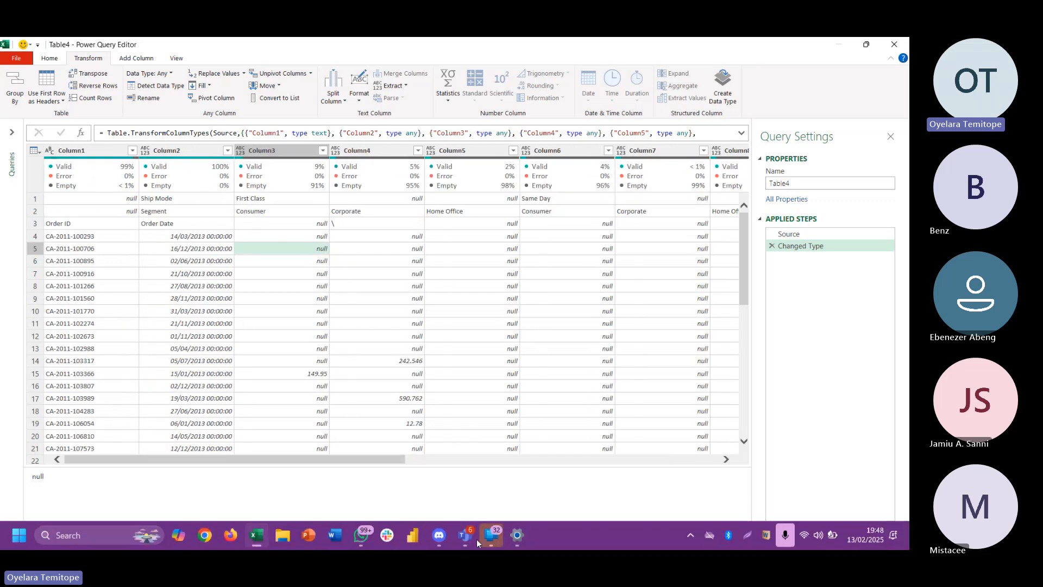
Switch to the Mentorship Programme meeting in Teams, dismiss the recording and transcription notice, and show the recording options.
left_click(467, 539)
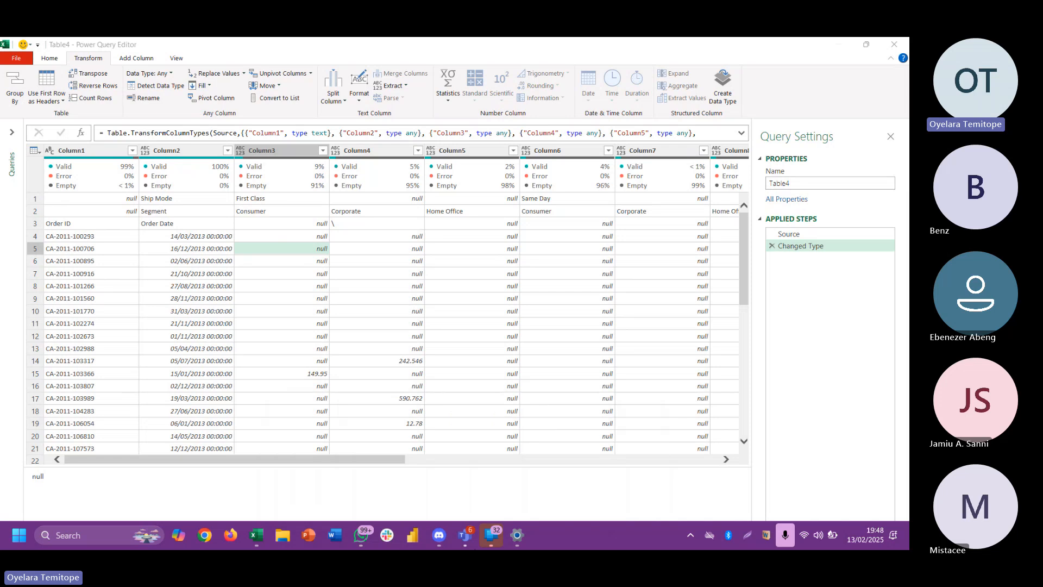
mouse_move(464, 540)
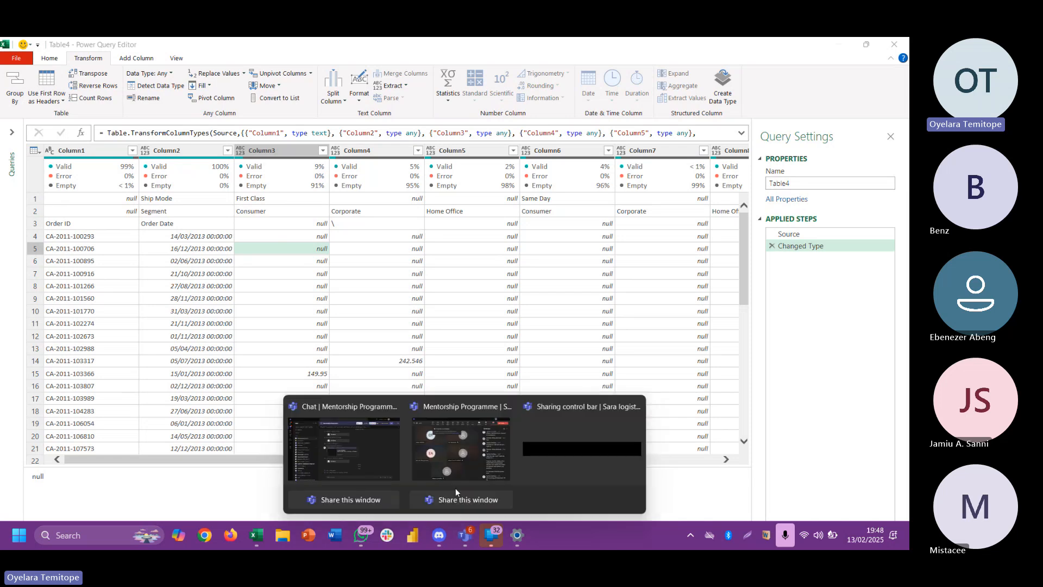
left_click(455, 476)
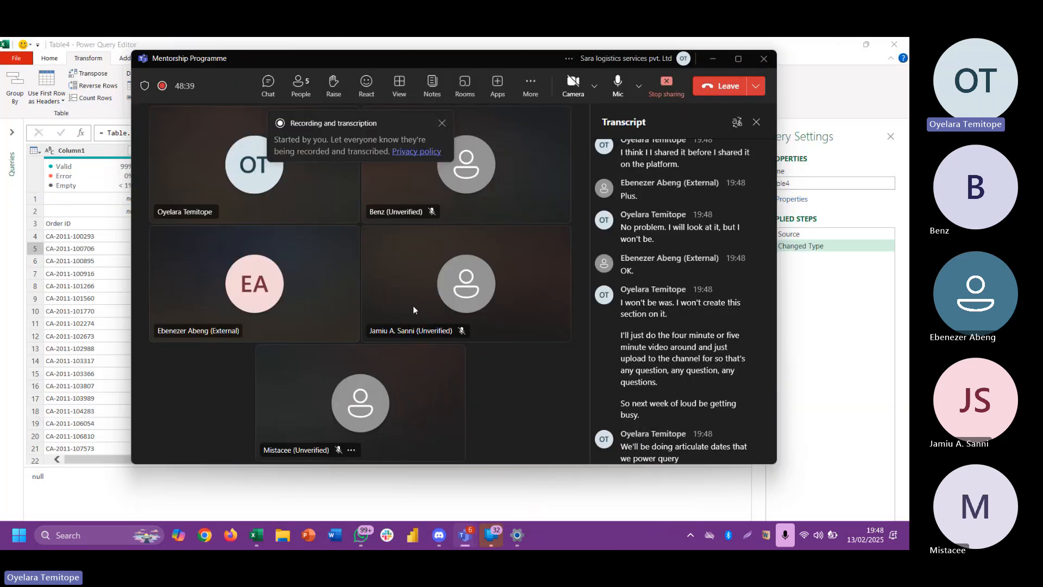
left_click(442, 122)
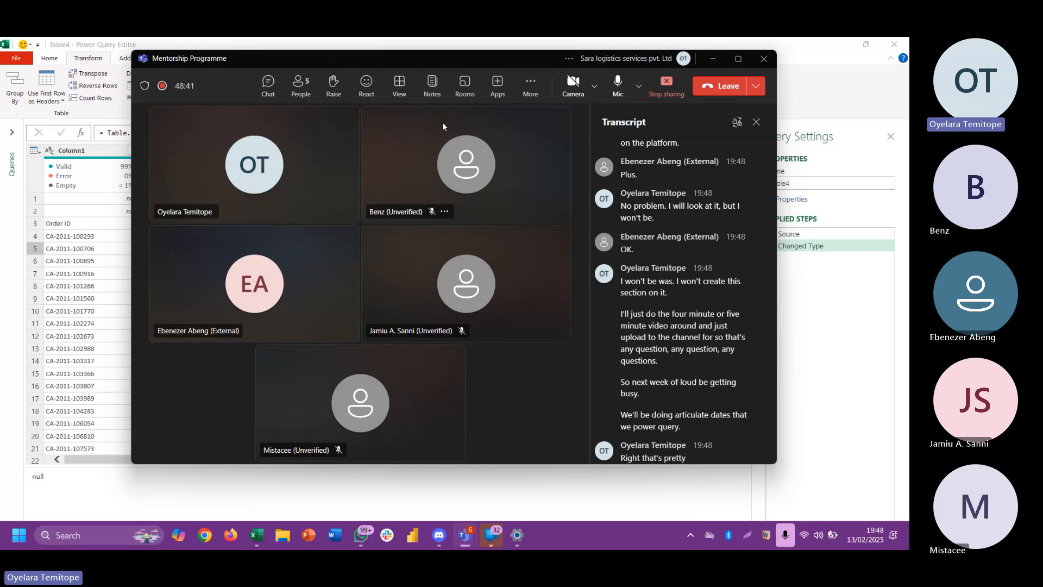
left_click(531, 87)
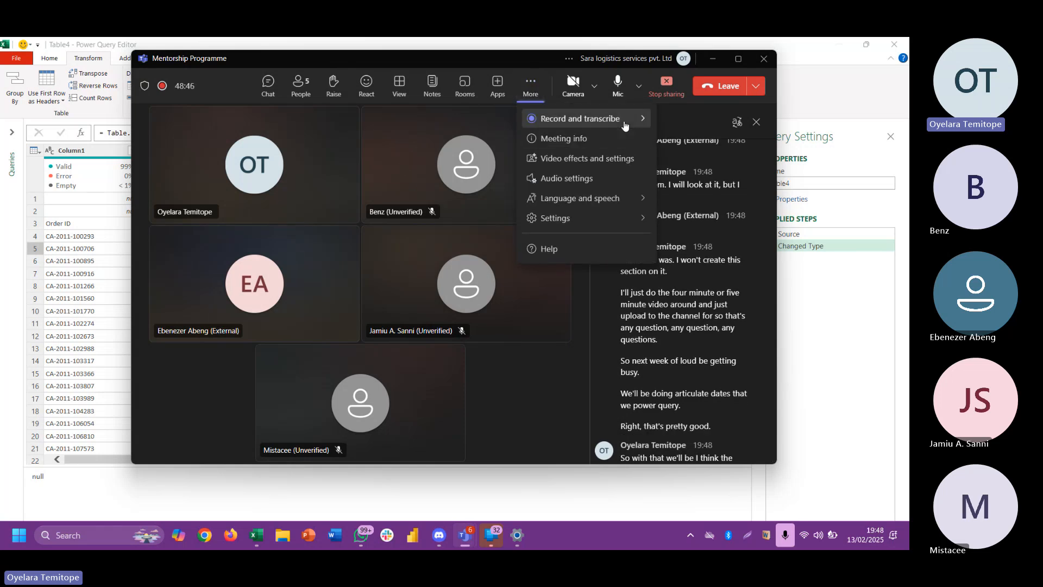
mouse_move(625, 125)
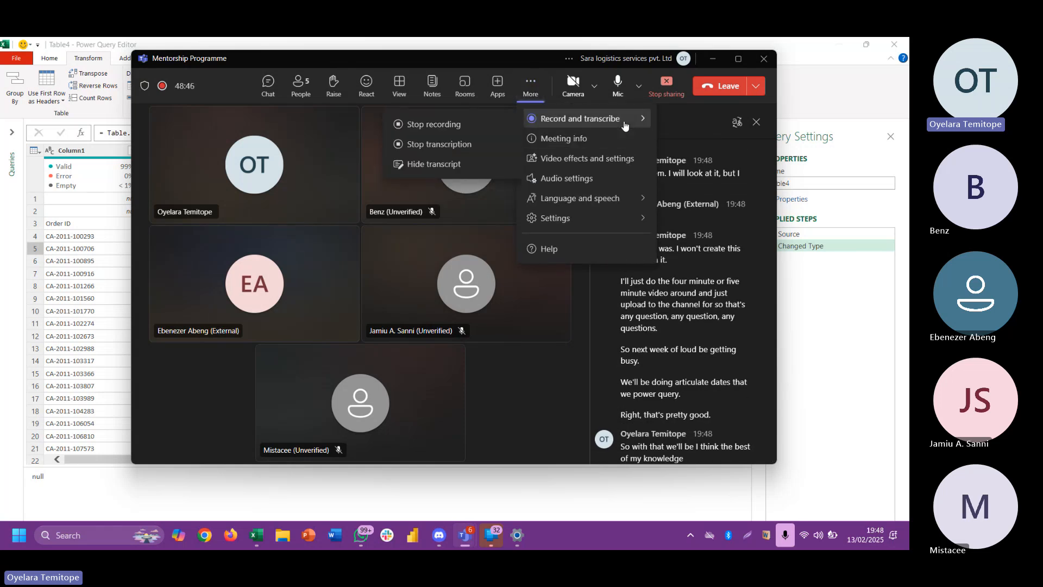
left_click(526, 495)
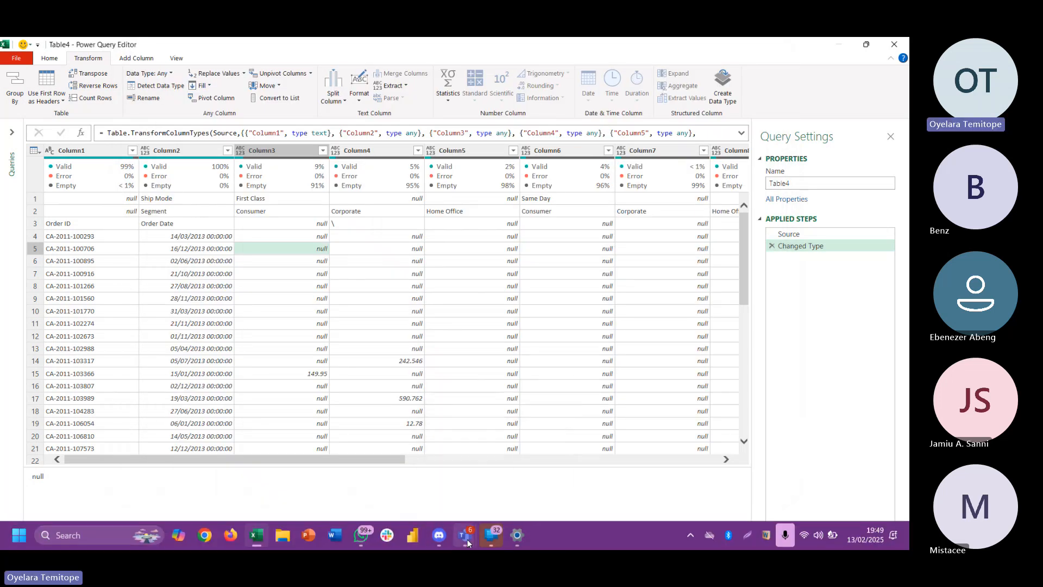
Return to the Mentorship Programme meeting window and stop sharing the screen.
mouse_move(467, 539)
left_click(468, 481)
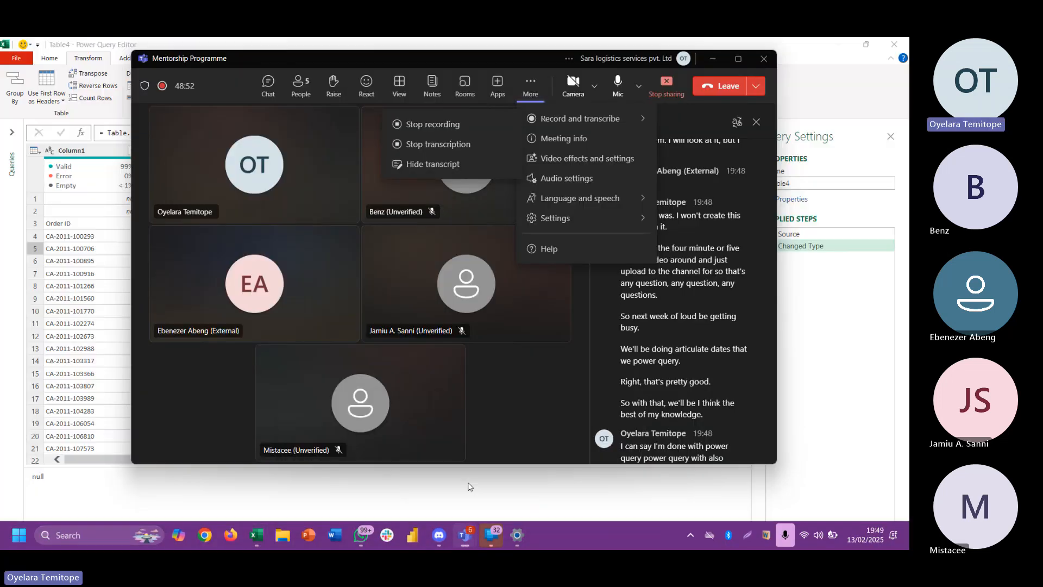
left_click(672, 93)
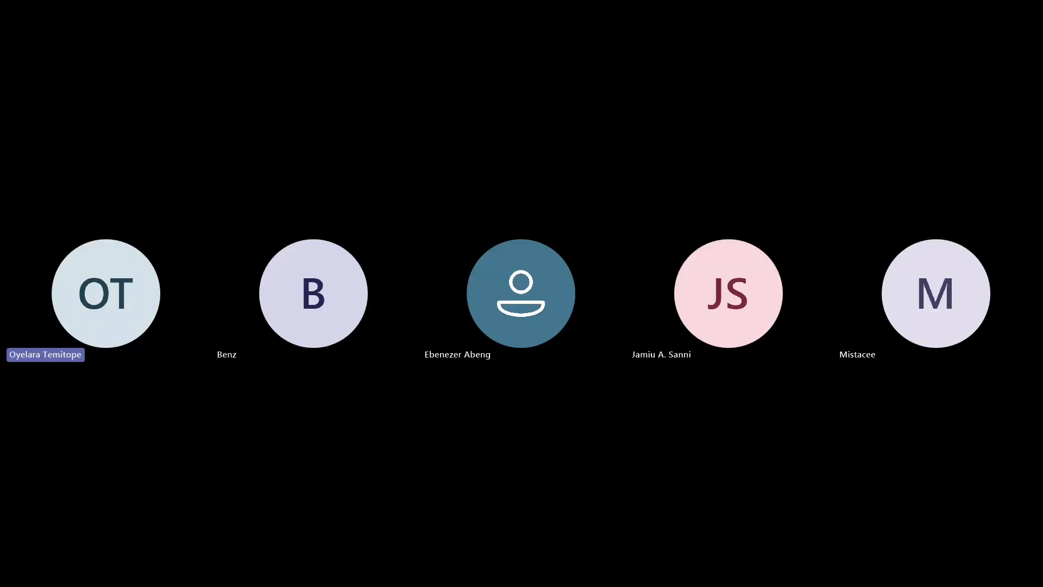